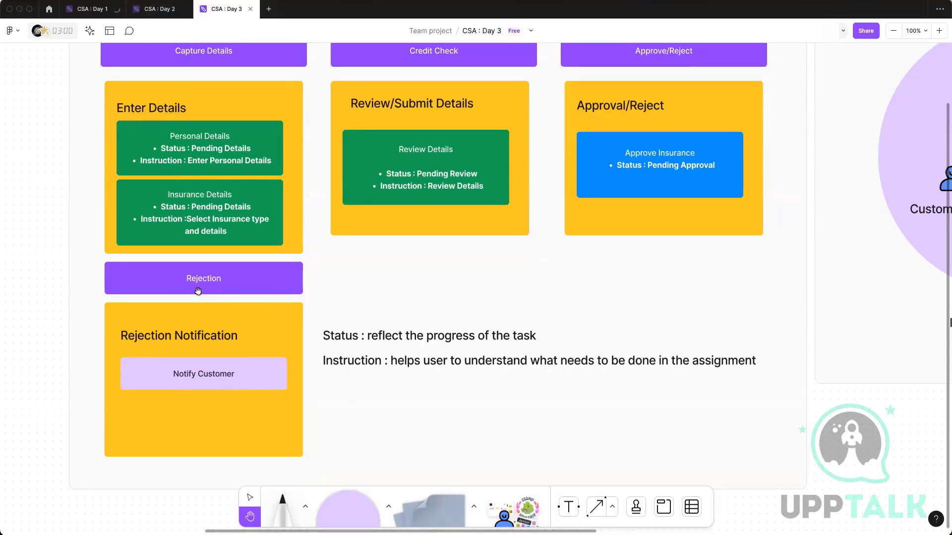
Examine the status and instruction notes across the insurance case life cycle diagram, including the definitions of Status and Instruction.
left_click_drag(440, 308, 453, 388)
left_click_drag(438, 258, 453, 176)
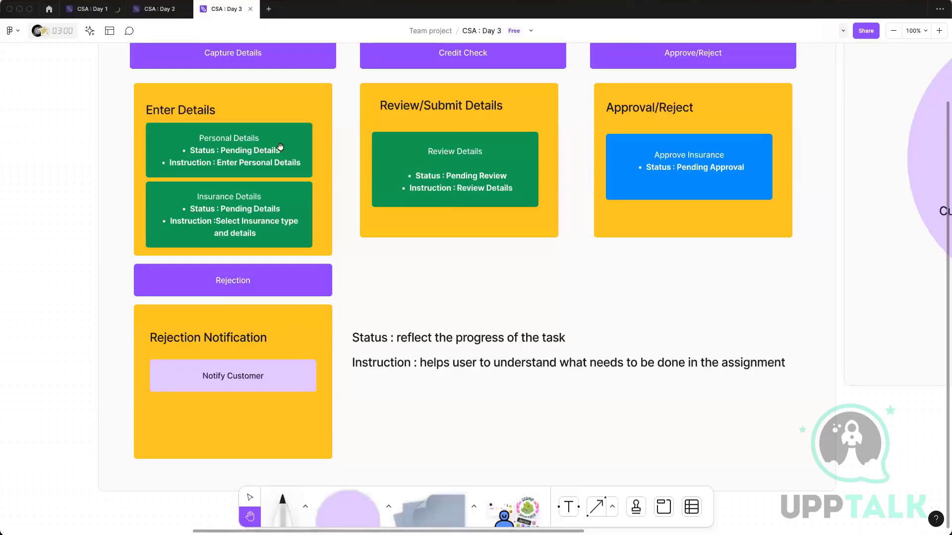
scroll(432, 174, "up", 2)
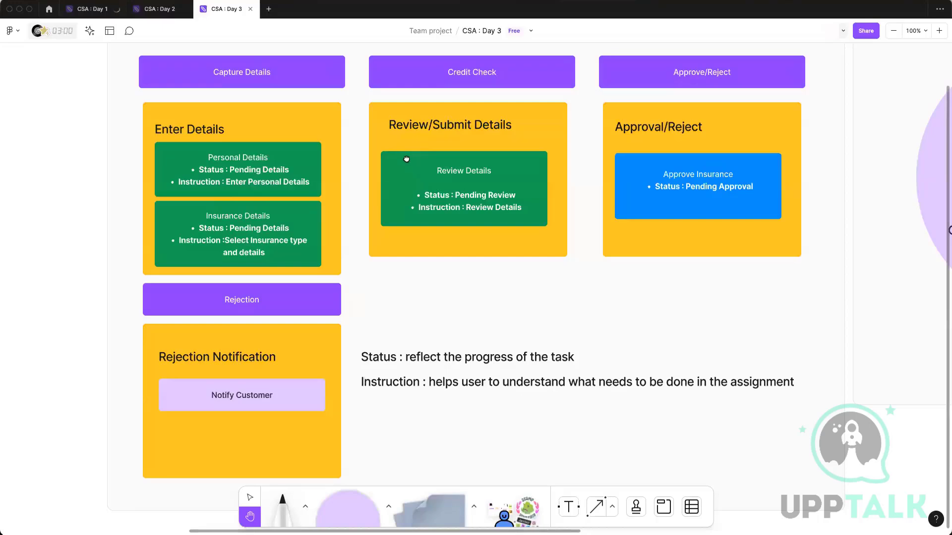
left_click_drag(406, 159, 414, 159)
left_click_drag(412, 216, 400, 206)
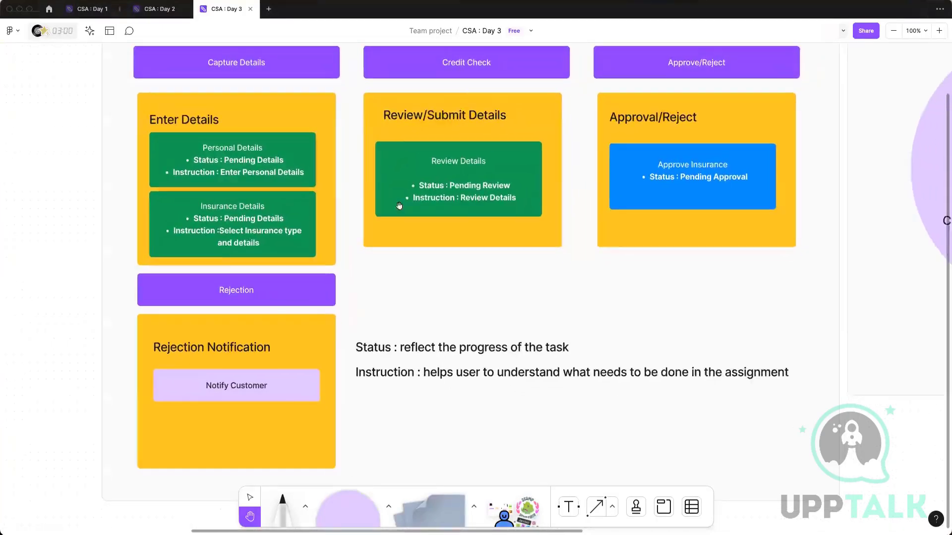
left_click_drag(389, 292, 378, 317)
left_click_drag(426, 266, 466, 246)
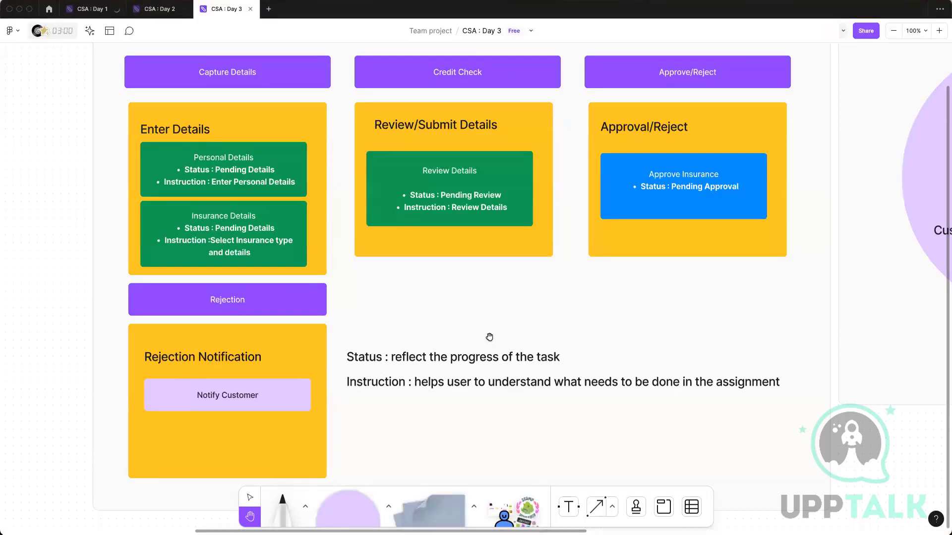
scroll(491, 335, "left", 2)
scroll(491, 335, "up", 1)
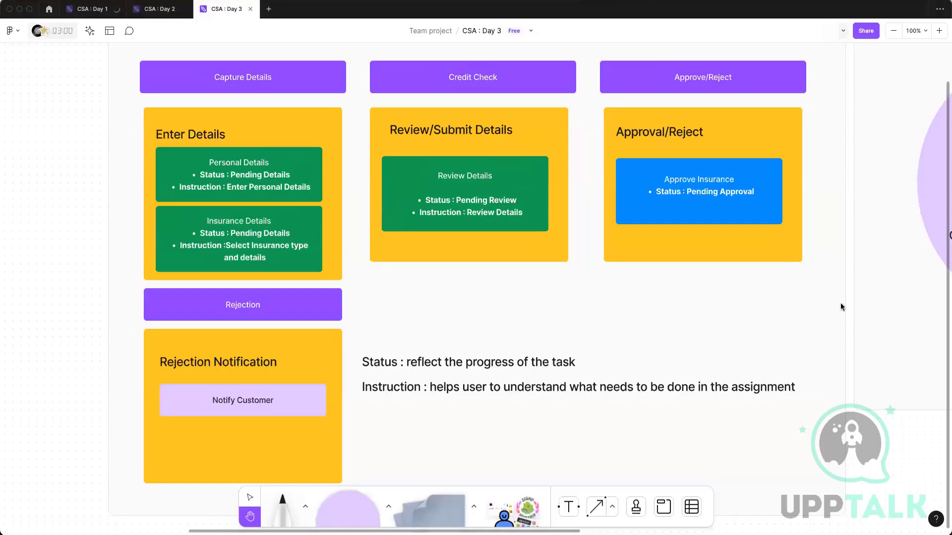
Switch to Pega Dev Studio in a maximized window and set the Collect Details stage's entry case status to Pending-Details.
left_click_drag(946, 102, 666, 85)
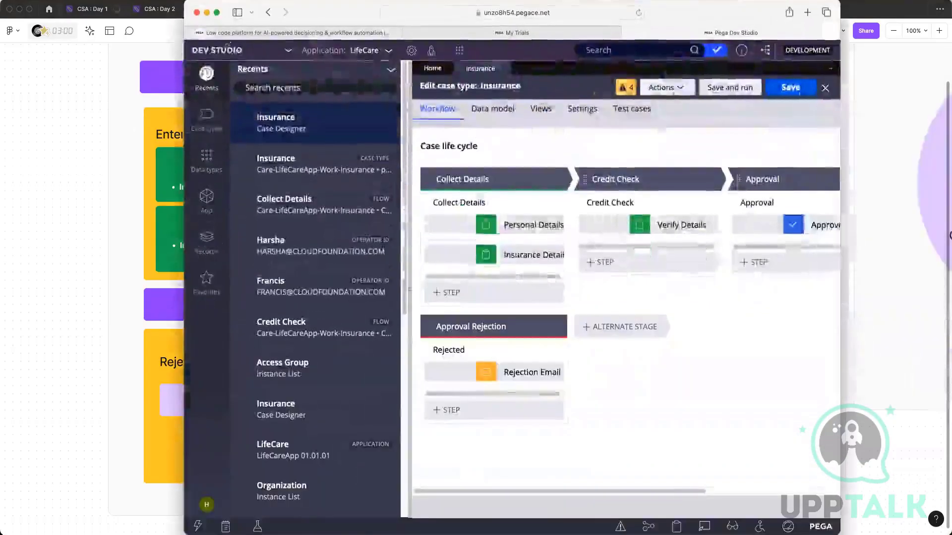
left_click(217, 12)
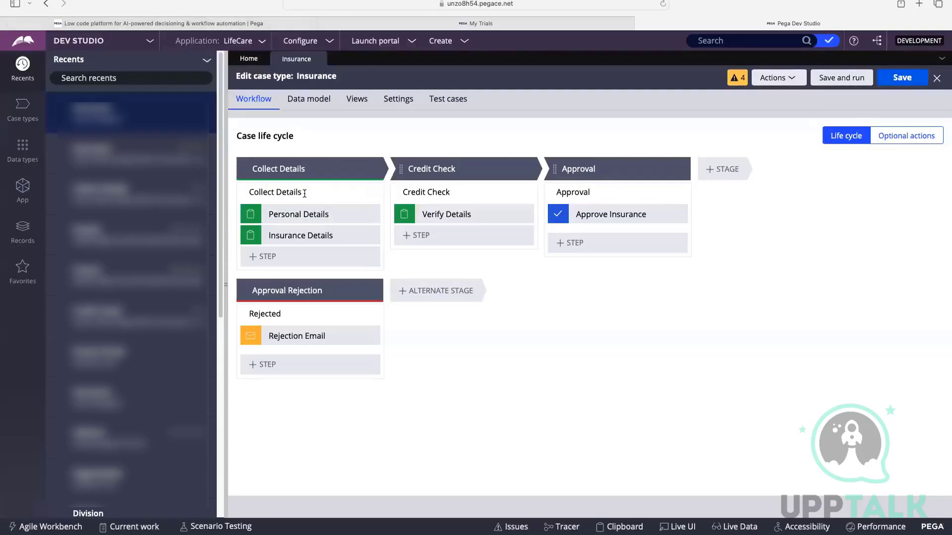
left_click(303, 172)
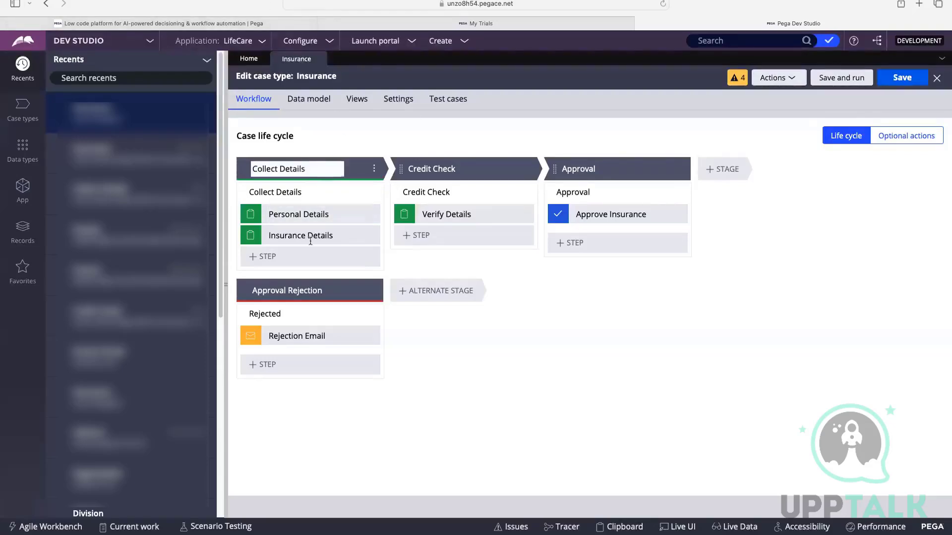
left_click(281, 171)
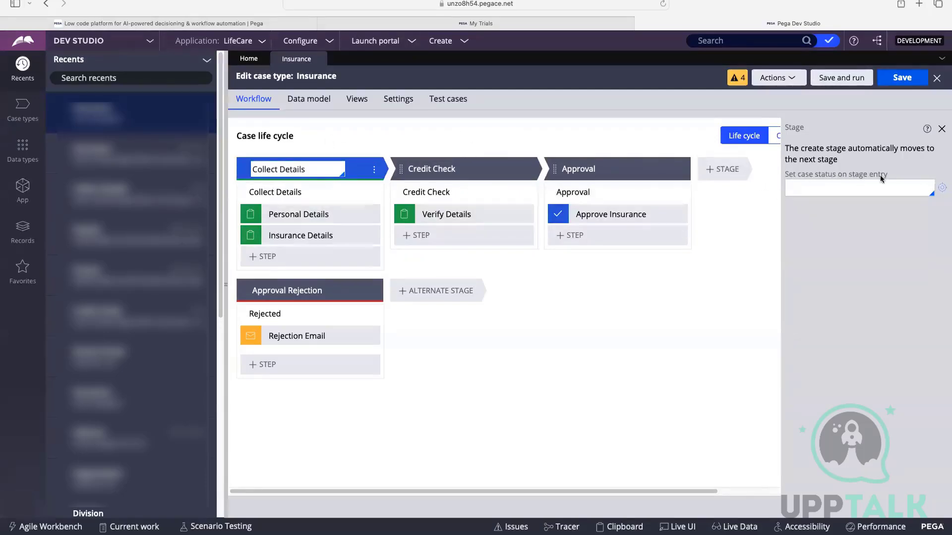
left_click(810, 182)
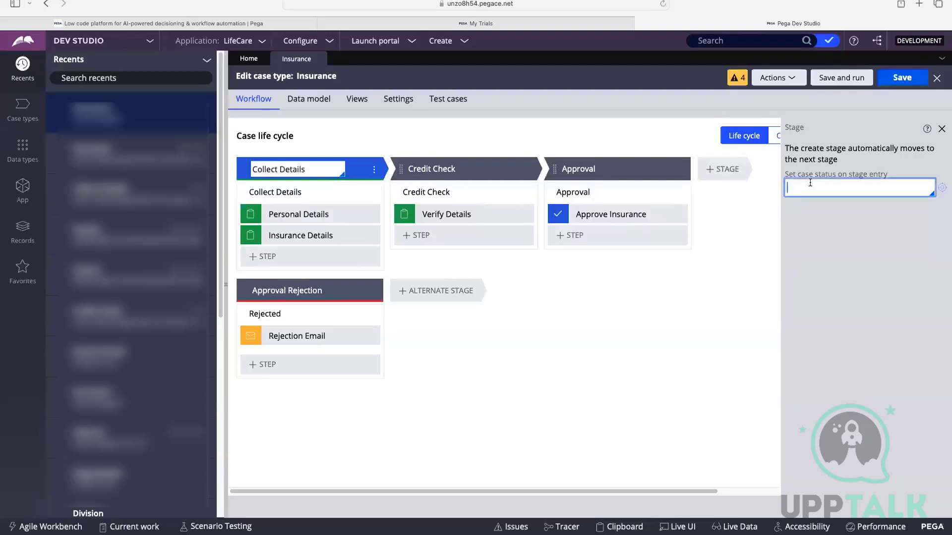
type("Pending-Details")
left_click(784, 260)
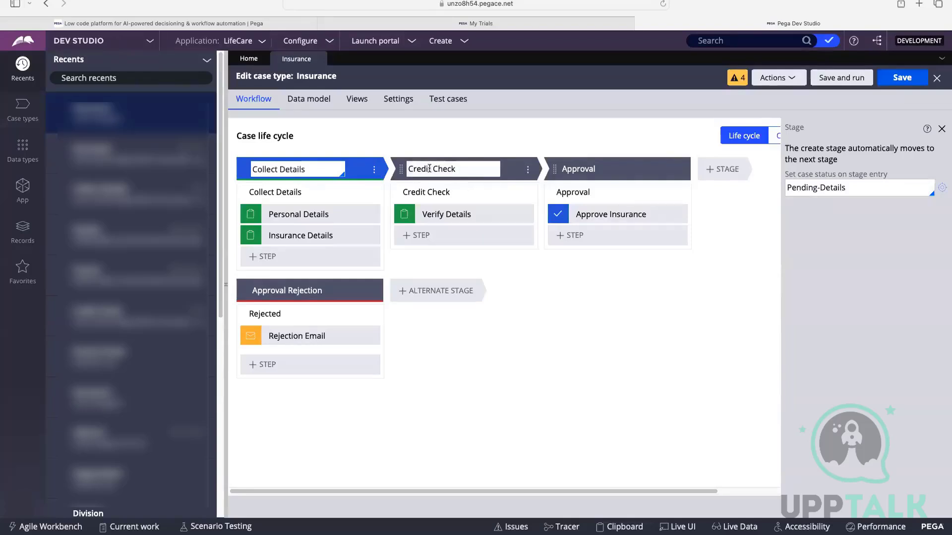
Set the case status on entry of the Credit Check stage to Pending-CreditCheck.
left_click(429, 169)
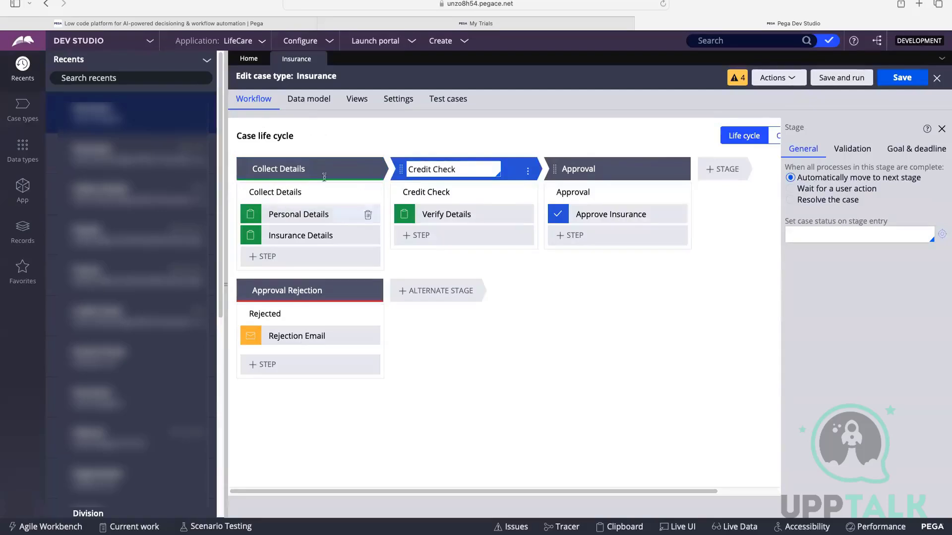
left_click(282, 164)
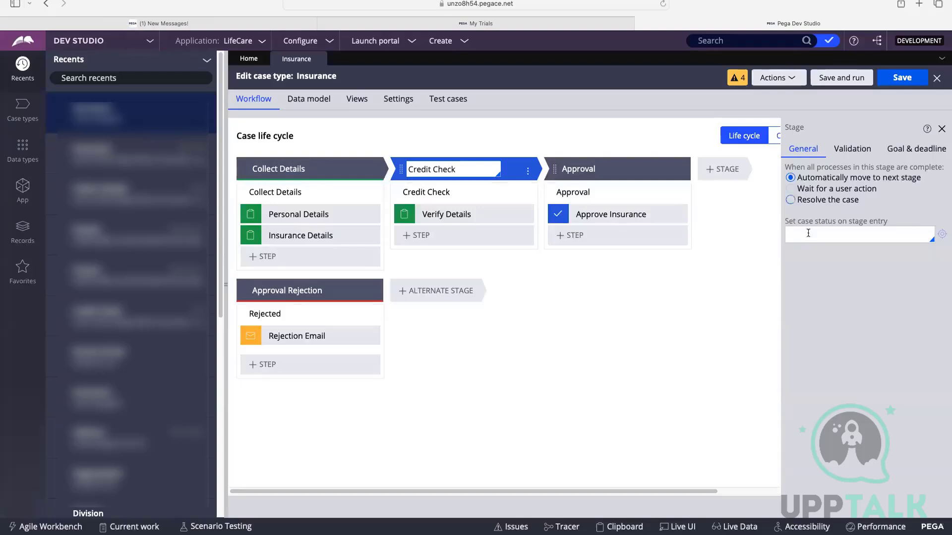
left_click(856, 233)
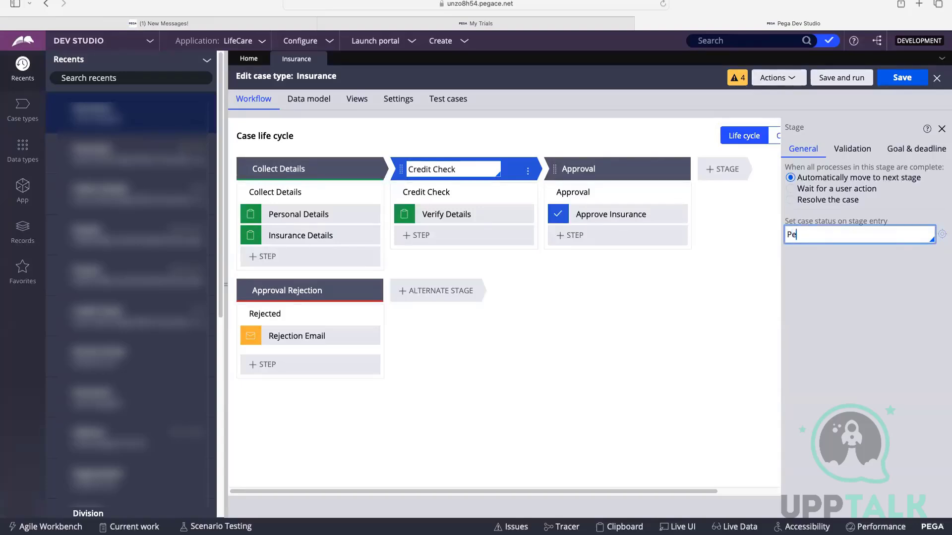
type("Pending-CreditCheck")
left_click(716, 287)
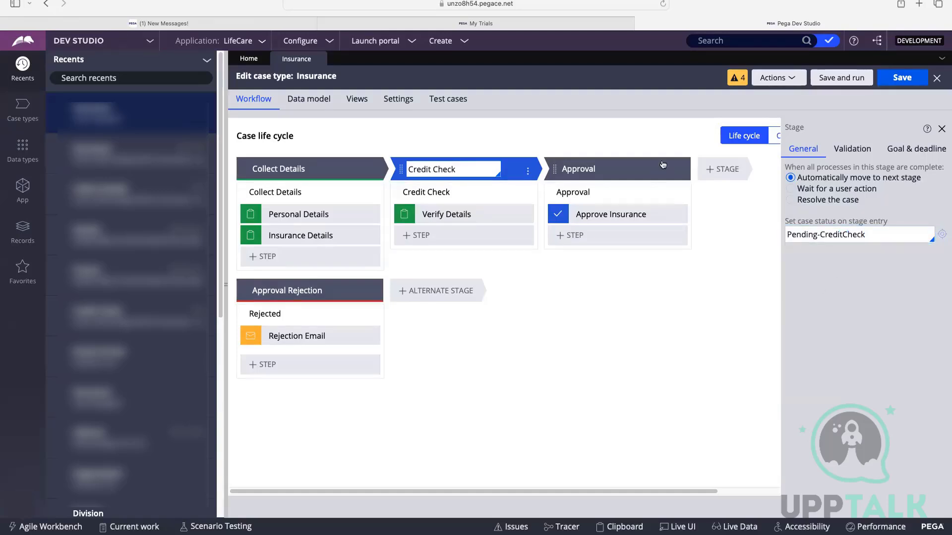
Set the case status on entry of the Approval stage to Pending-Approval.
left_click(609, 169)
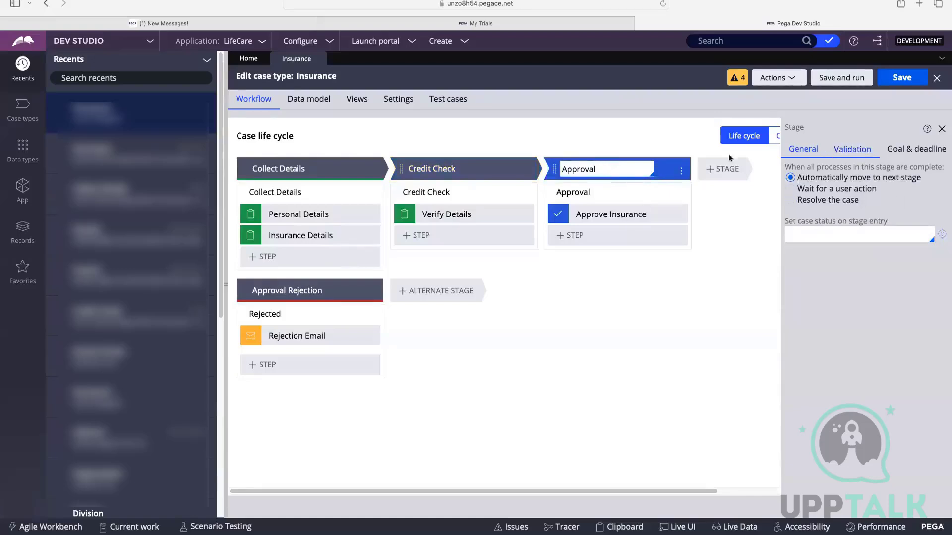
left_click(800, 237)
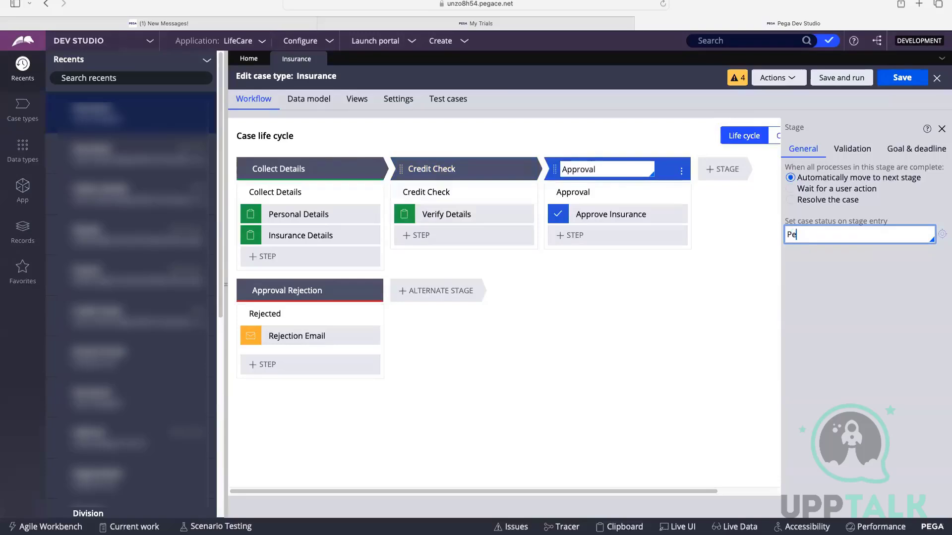
type("Pending-Approval")
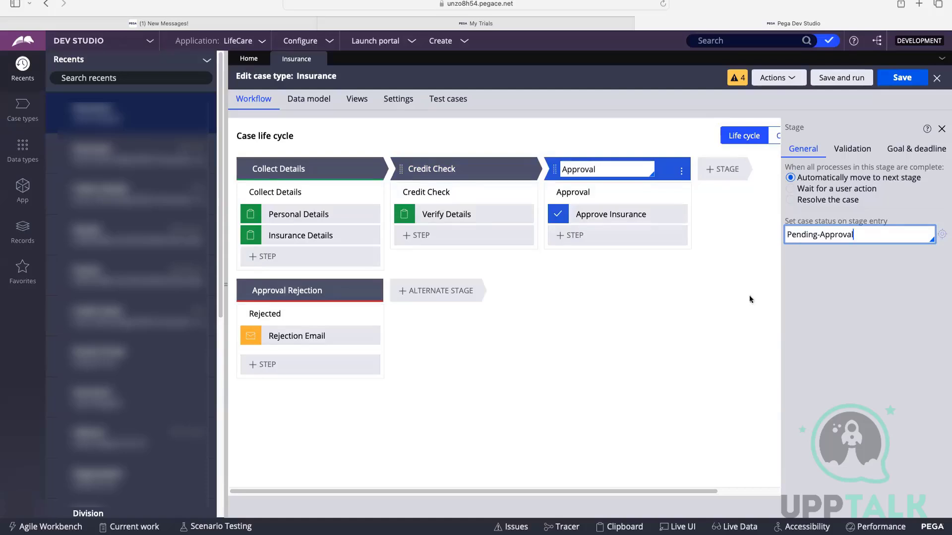
left_click(769, 240)
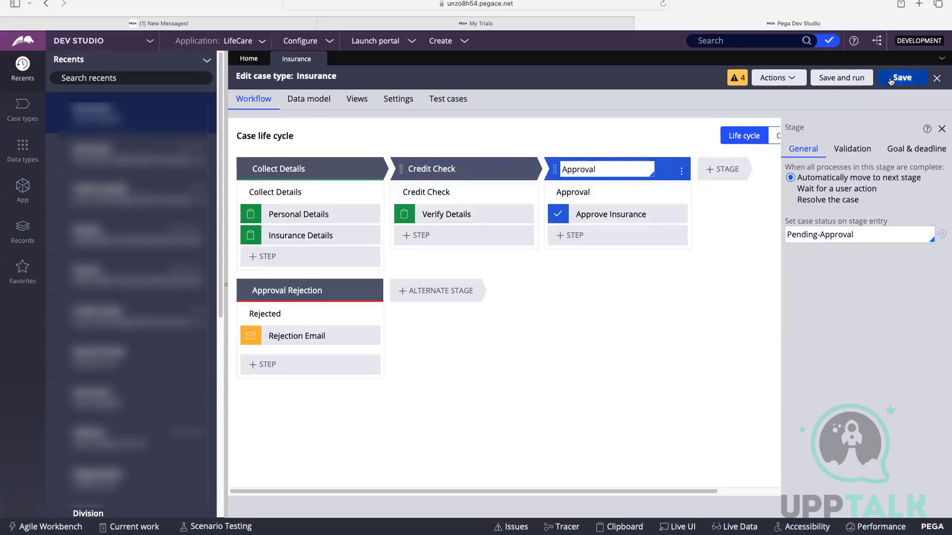
Save the Insurance case type, run it as a new case, and collapse the recent items list.
left_click(887, 76)
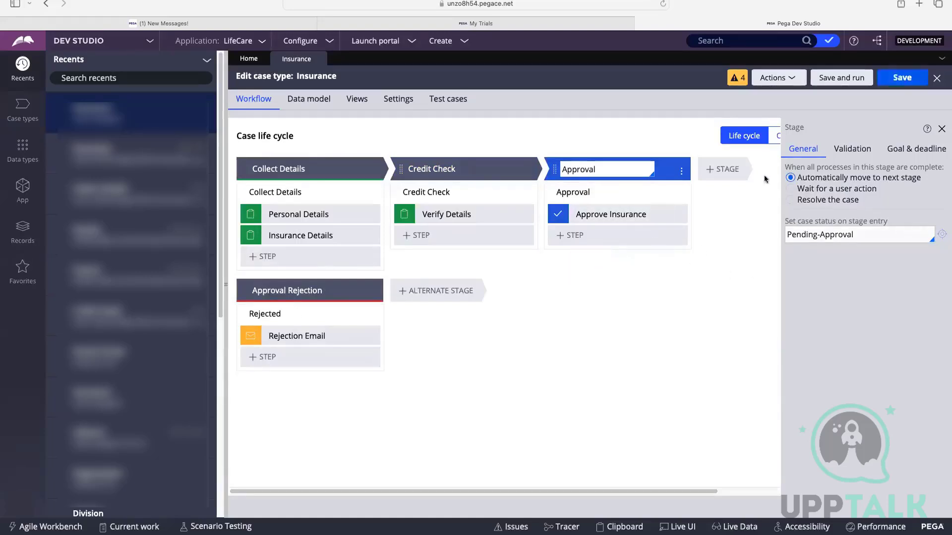
left_click(849, 78)
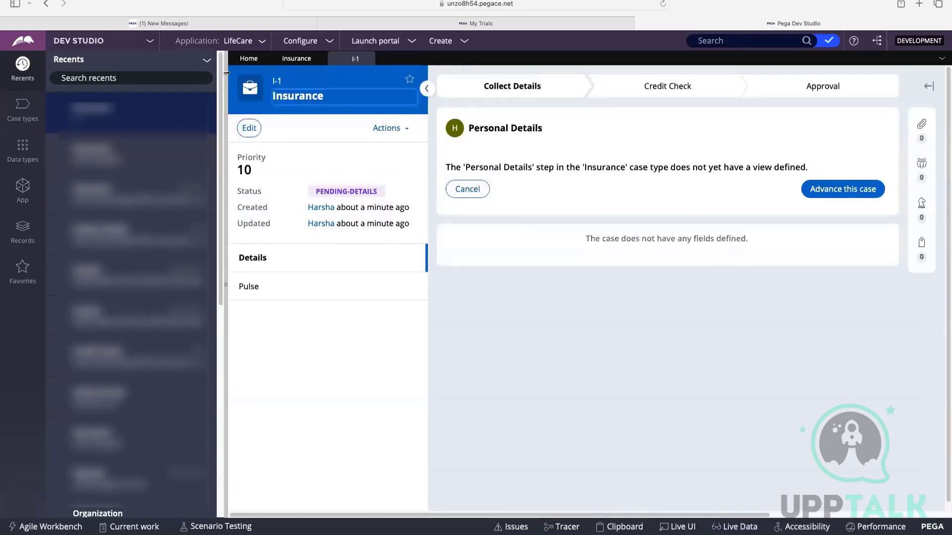
left_click(227, 210)
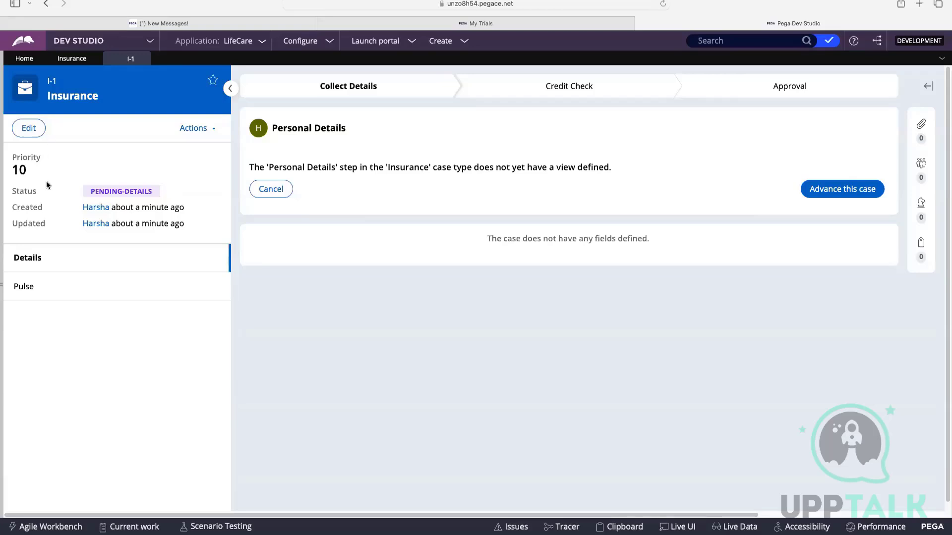
Examine the priority and status of the newly created Insurance case.
left_click_drag(13, 167, 92, 144)
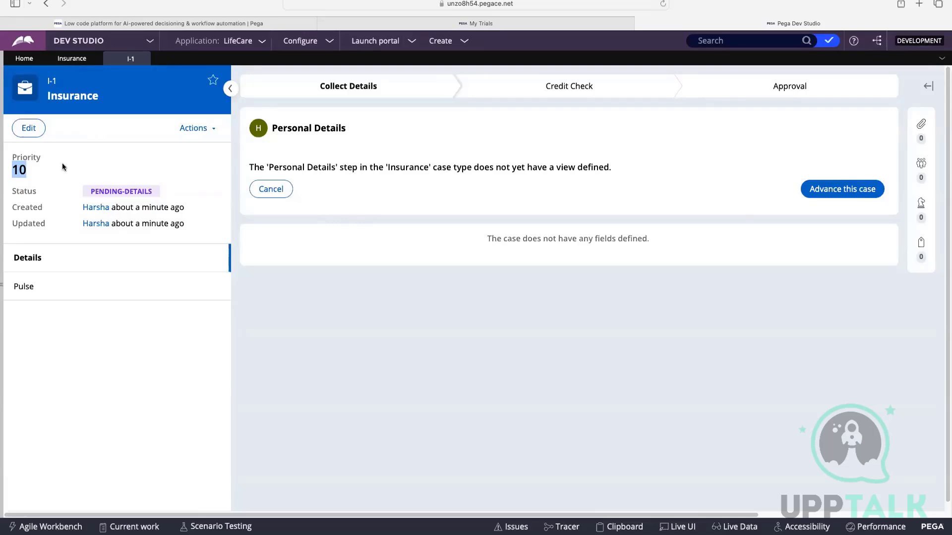
left_click(29, 170)
left_click_drag(27, 170, 14, 168)
left_click(30, 171)
left_click_drag(91, 192, 160, 187)
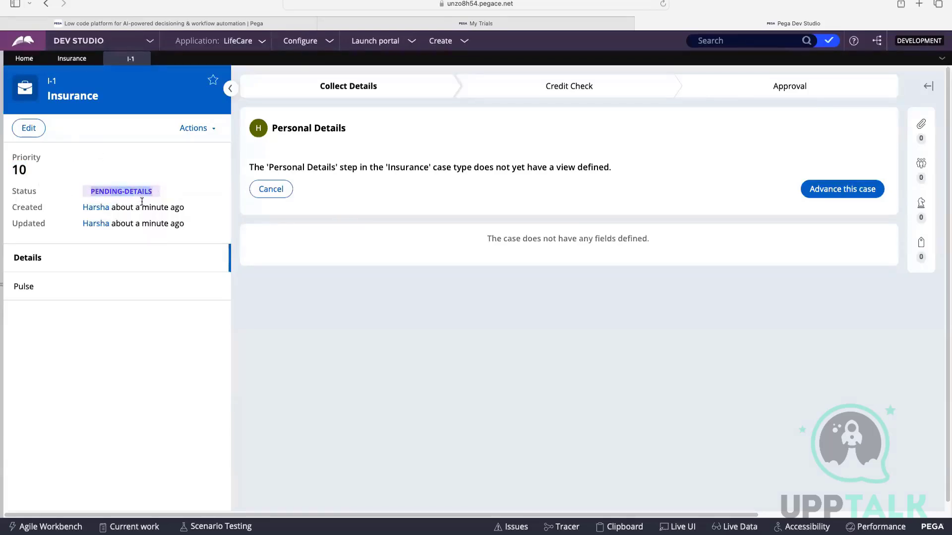
Compare the running case's status with the entry status defined on the Collect Details stage, and check its last update.
left_click(72, 59)
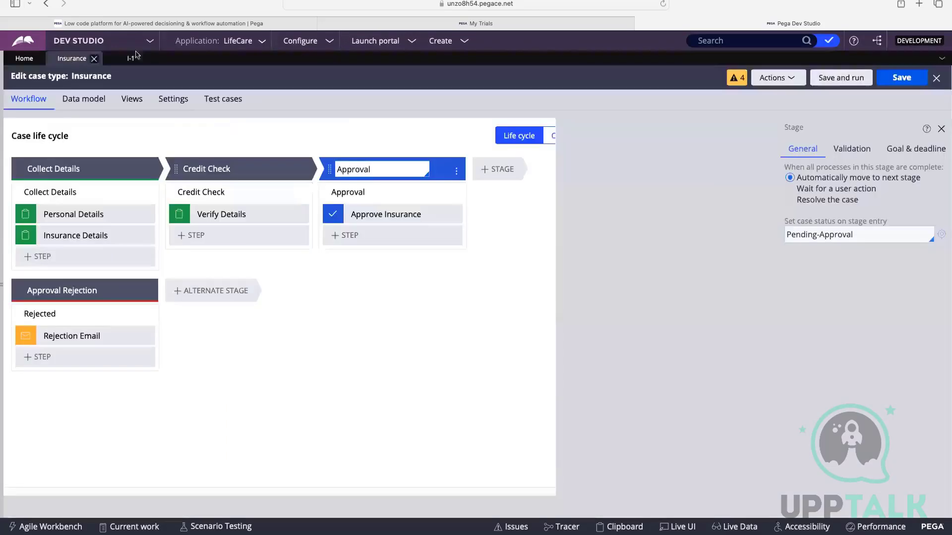
left_click(74, 167)
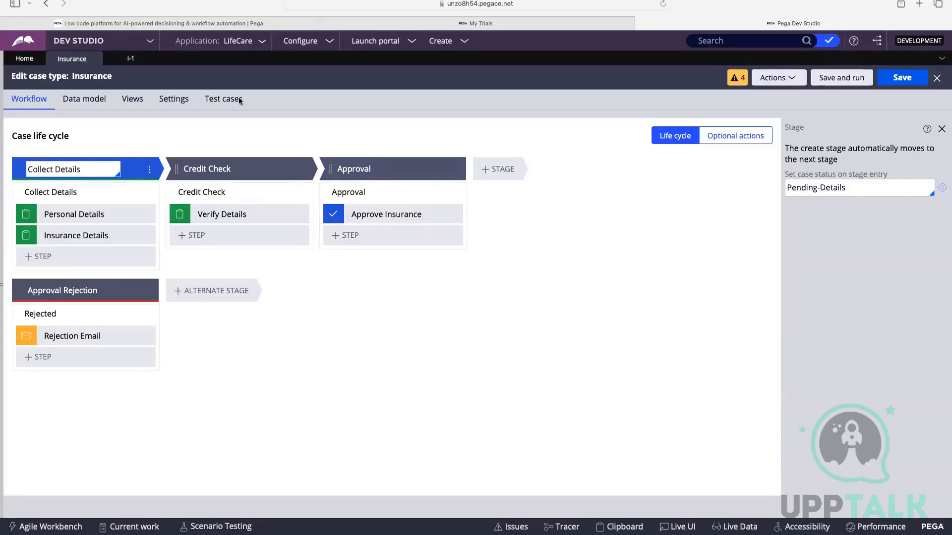
left_click(131, 58)
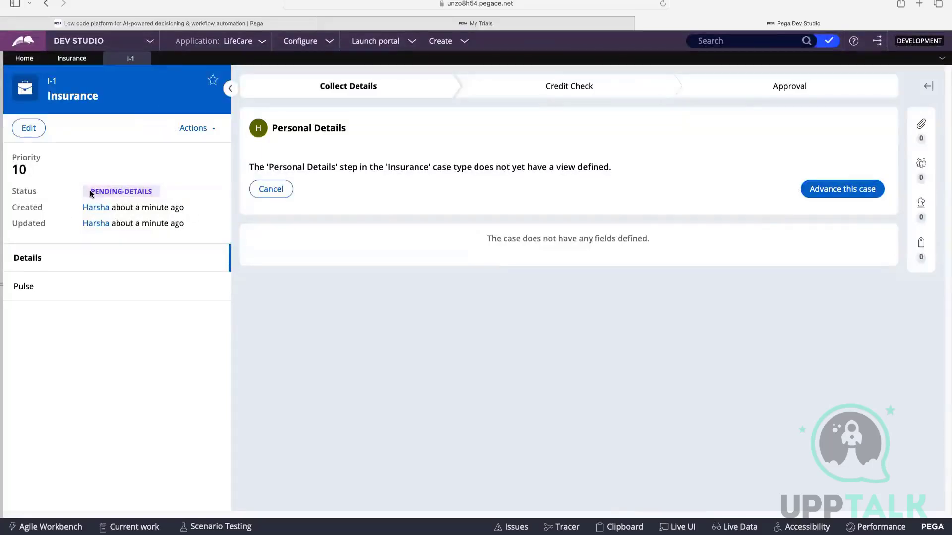
left_click_drag(88, 194, 156, 193)
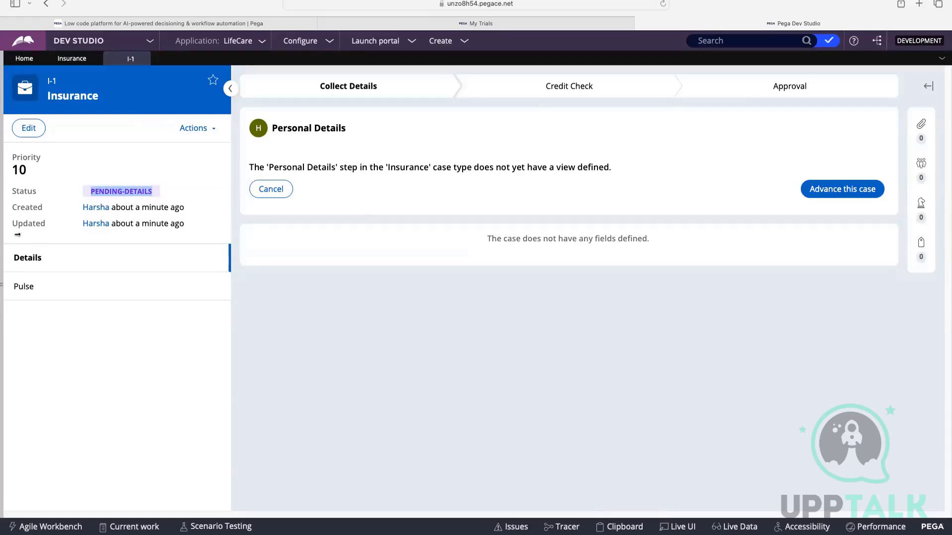
left_click_drag(125, 225, 207, 228)
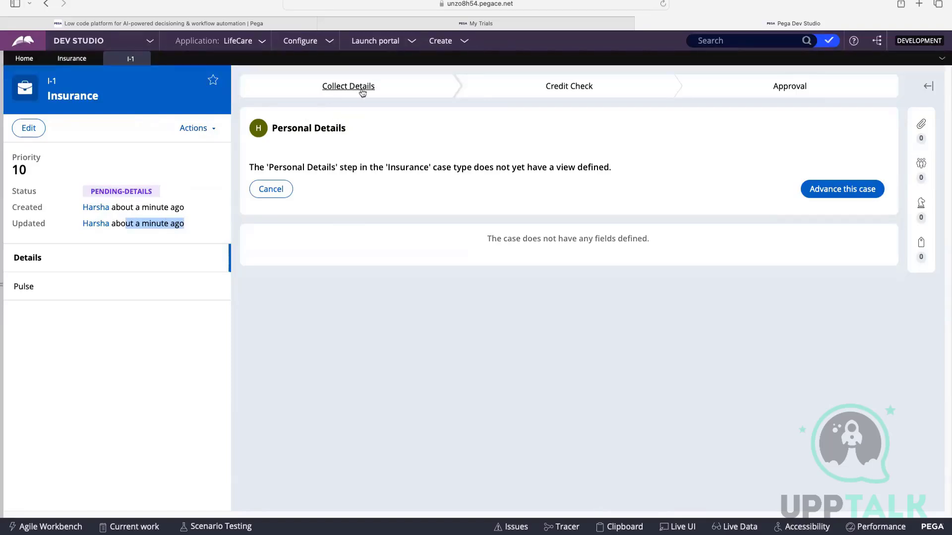
Compare the running case's current stage and assignment with the steps of Collect Details in the case life cycle.
left_click(379, 91)
left_click_drag(273, 128, 347, 129)
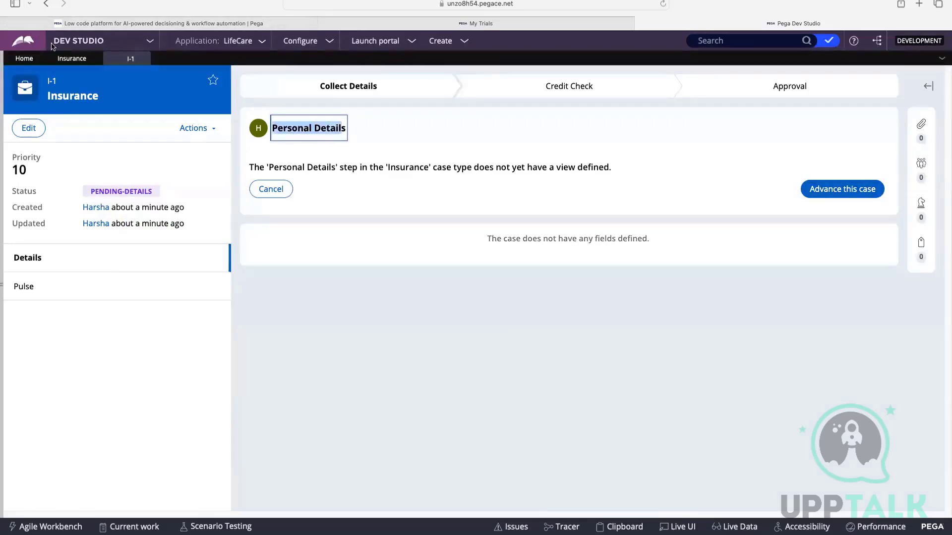
left_click(70, 58)
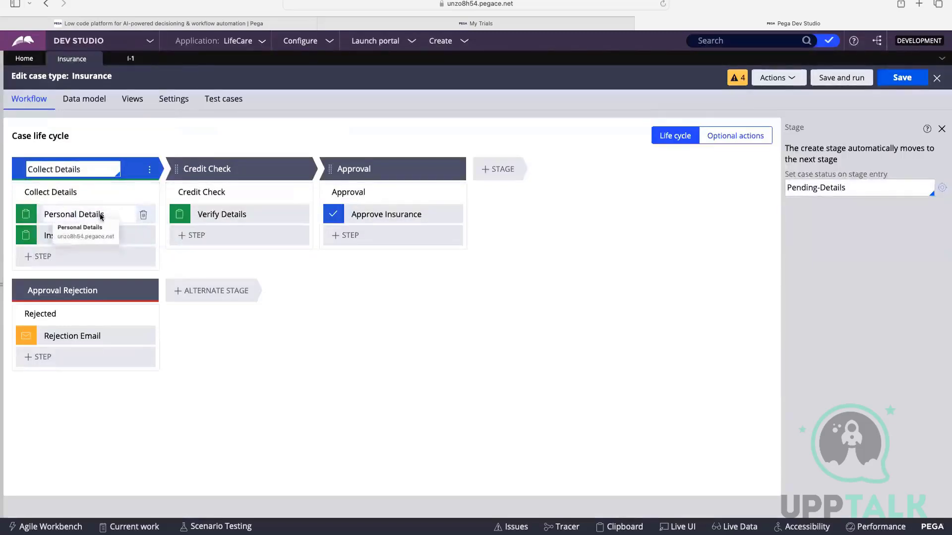
left_click(130, 59)
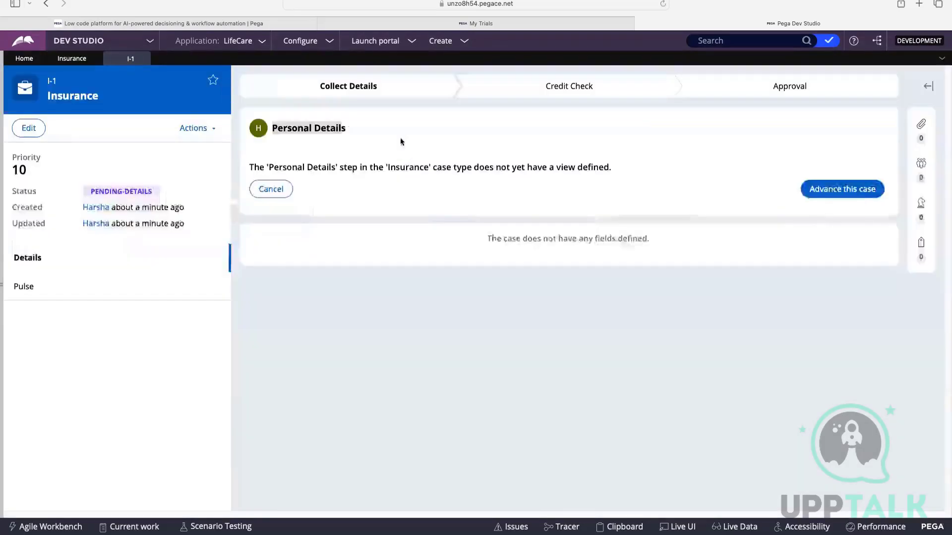
Advance the case past the Personal Details step and check its new assignment against the case life cycle.
left_click(861, 194)
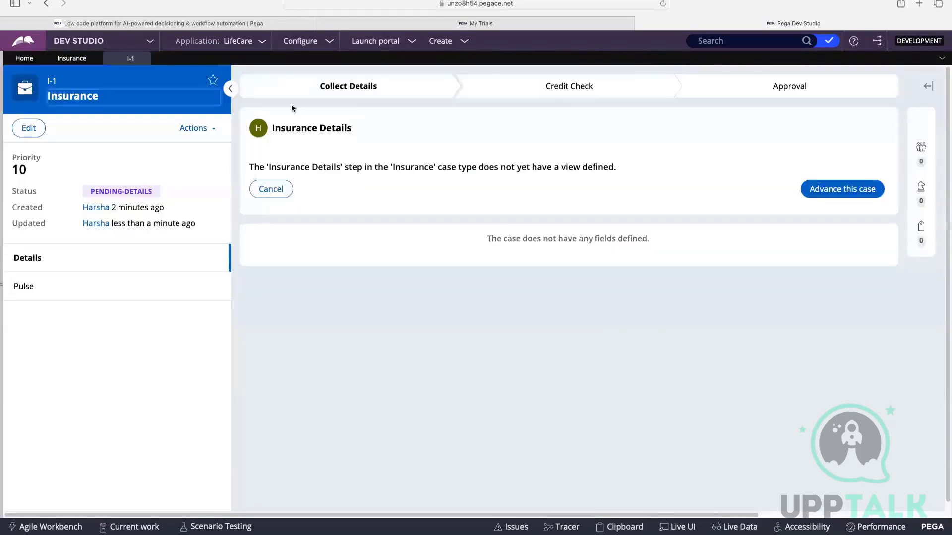
left_click(79, 65)
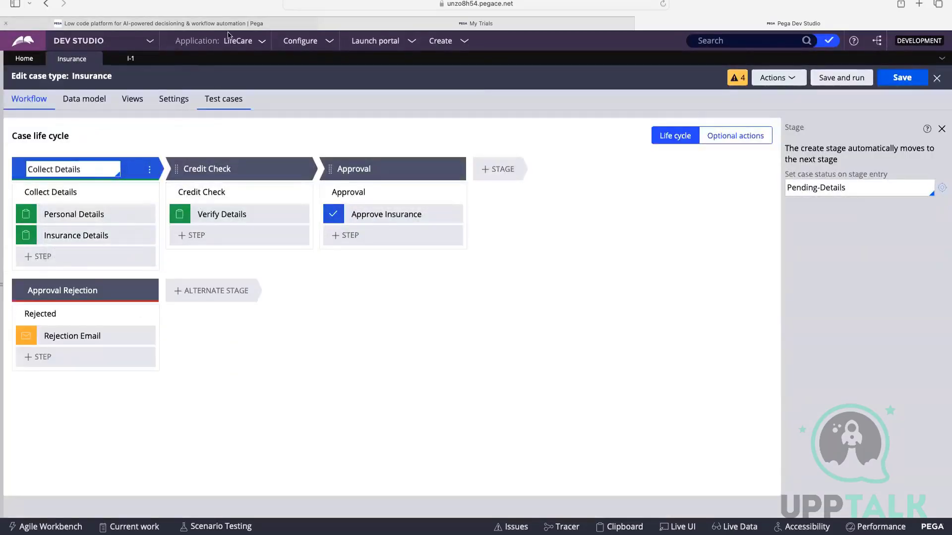
left_click(130, 58)
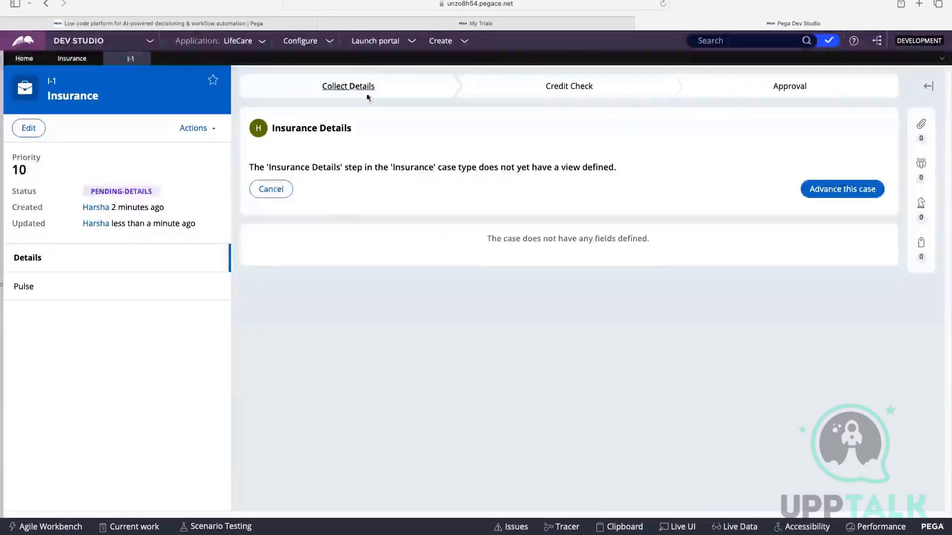
Advance the case past the Insurance Details step and compare its new assignment with the Credit Check stage in the case life cycle.
left_click(839, 193)
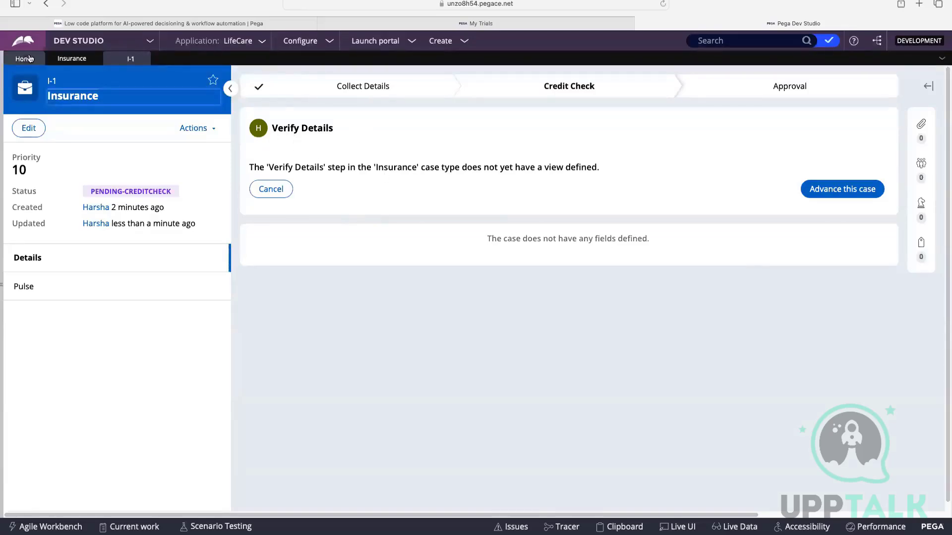
left_click(72, 59)
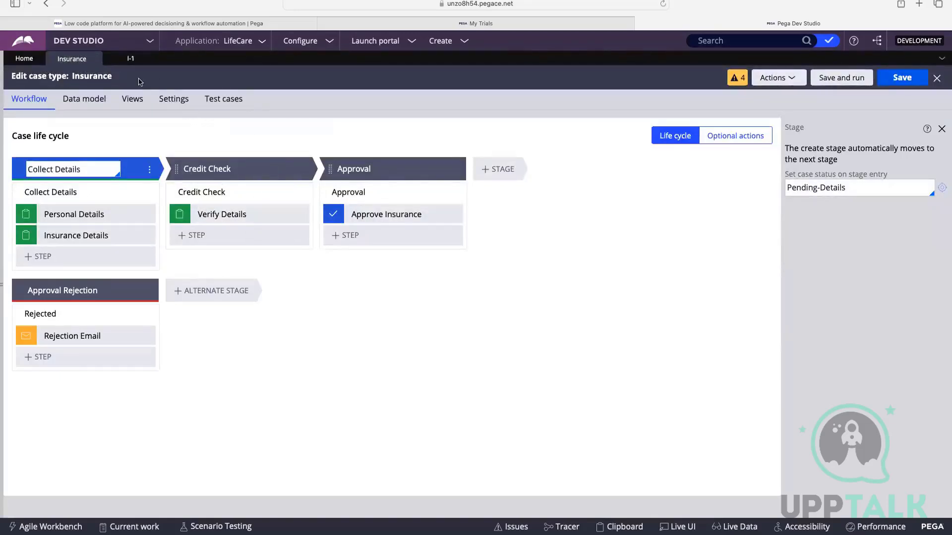
left_click(242, 215)
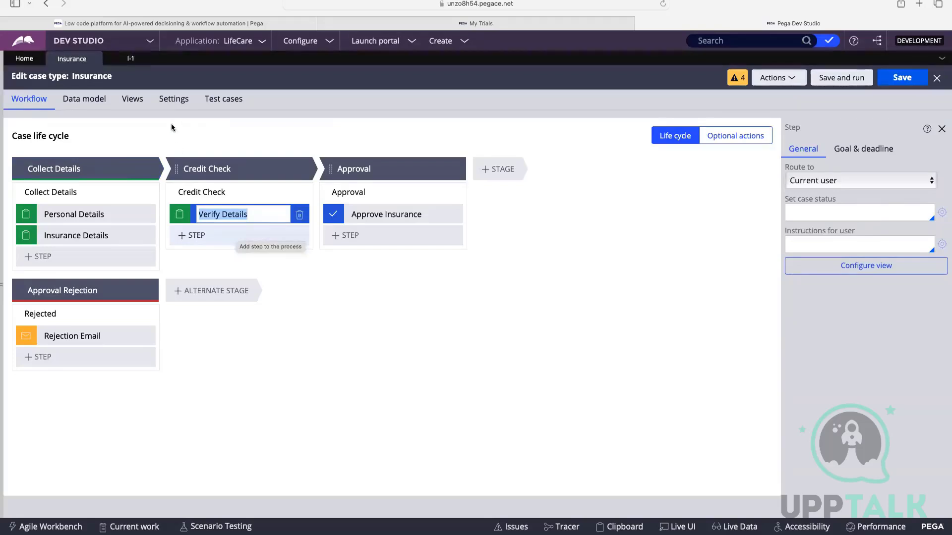
left_click(121, 58)
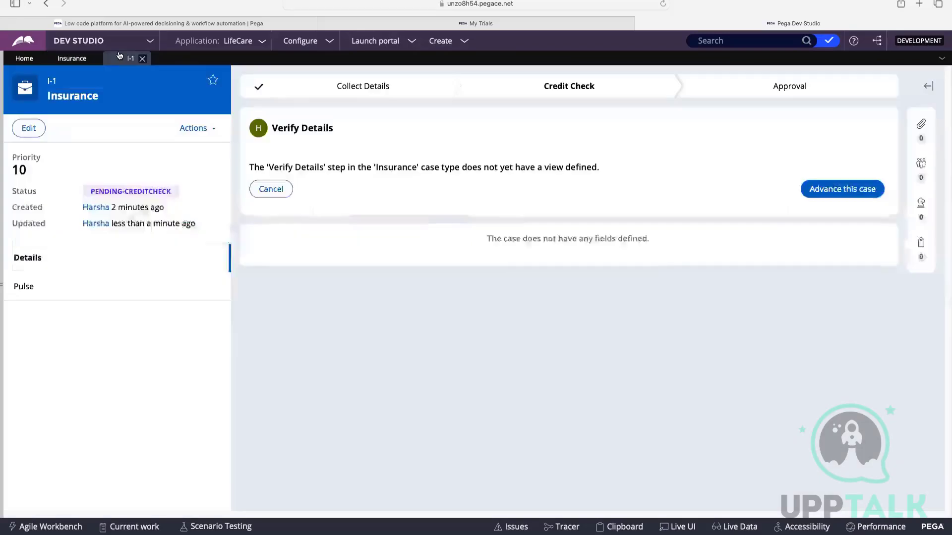
Advance the case past the Verify Details step, then approve it in the Approval stage.
left_click(837, 189)
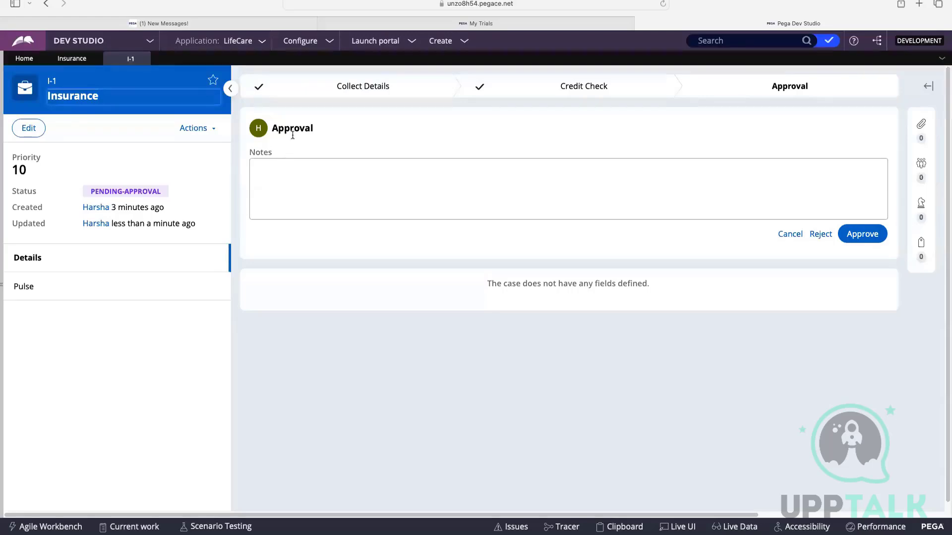
left_click(71, 58)
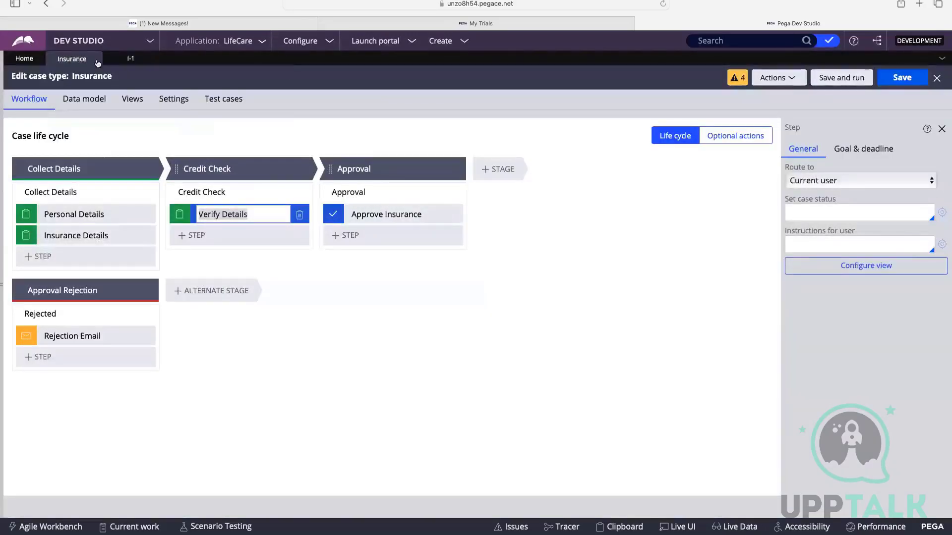
left_click(127, 59)
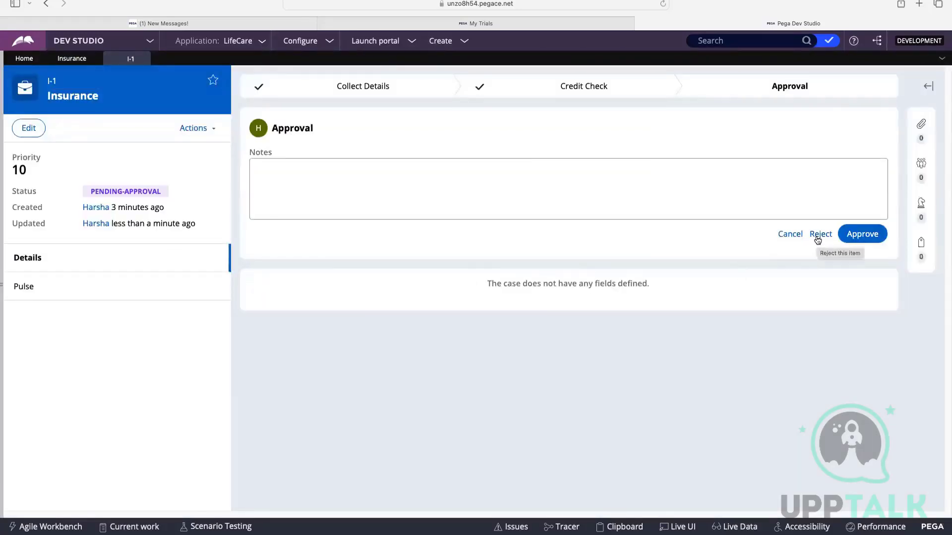
left_click(853, 237)
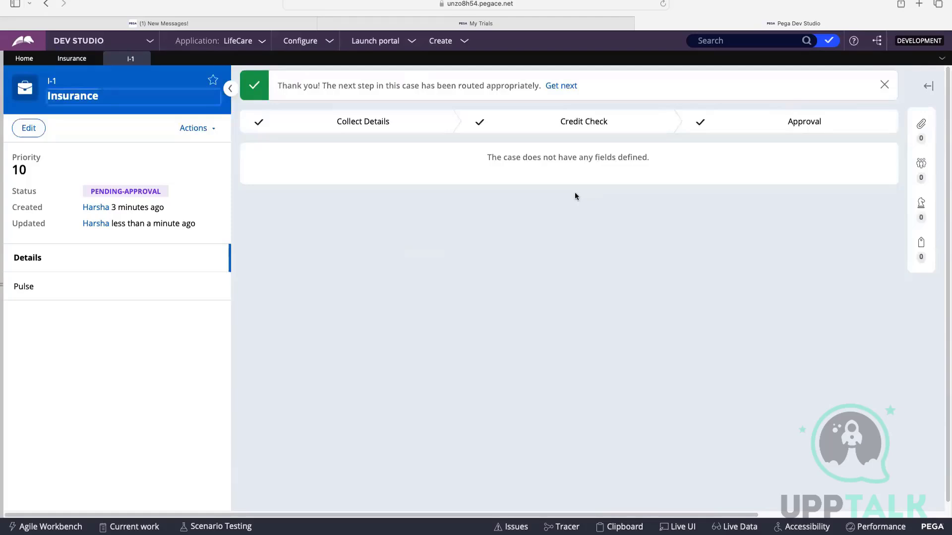
left_click(883, 88)
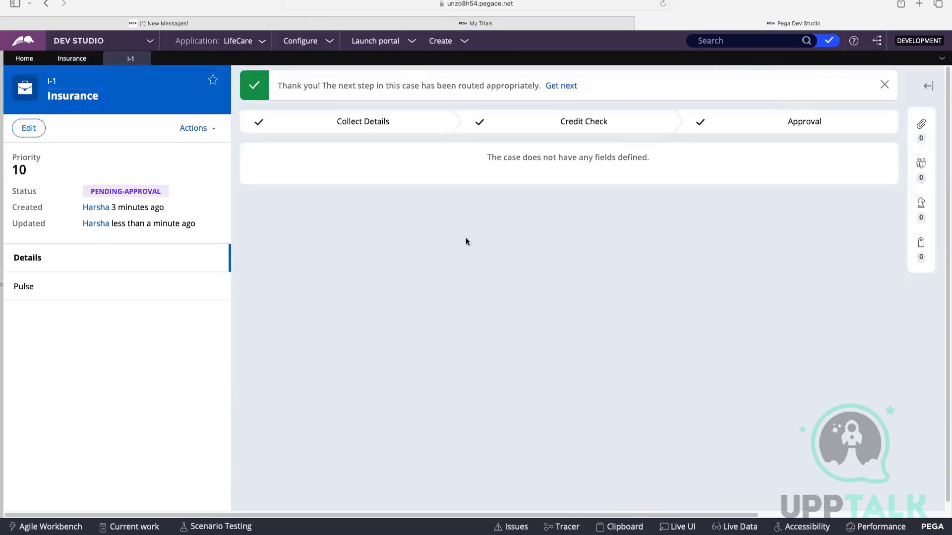
Create a second Insurance case from the case type.
left_click(71, 59)
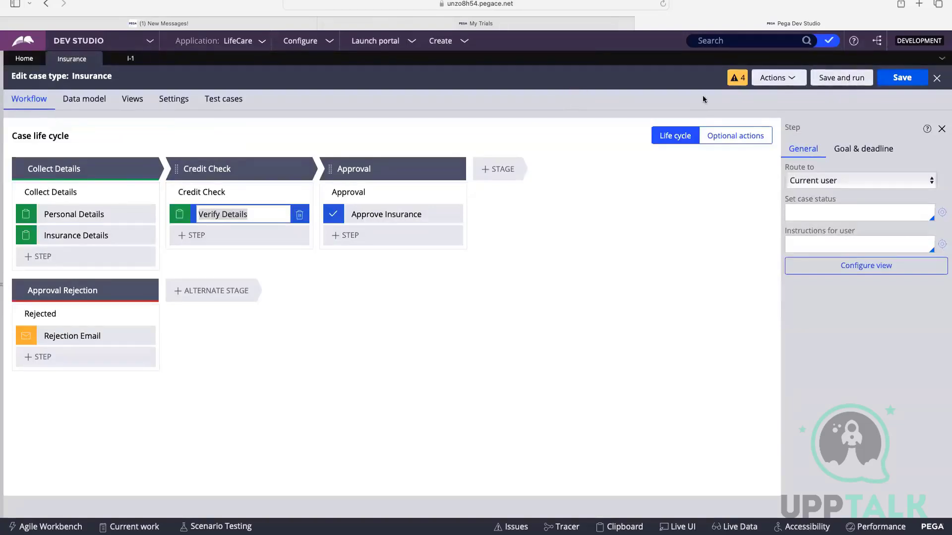
left_click(456, 43)
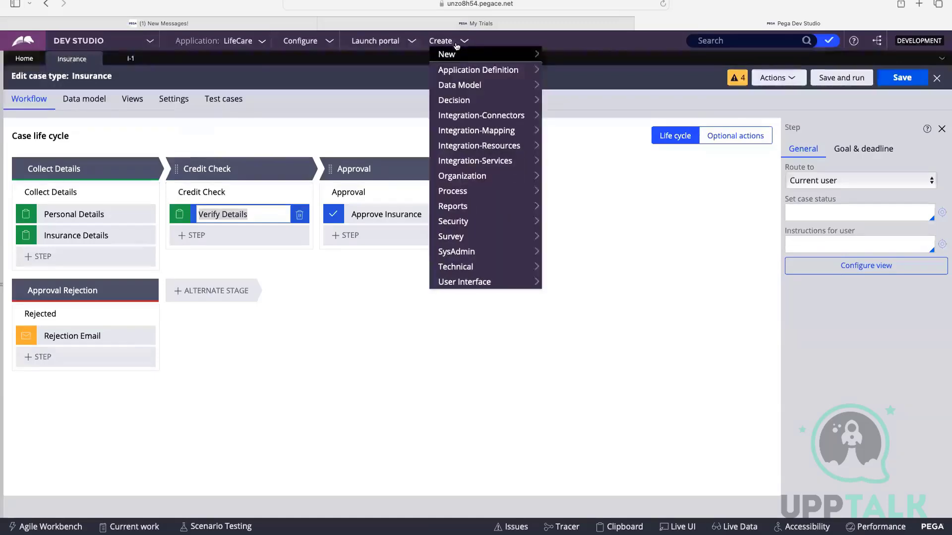
mouse_move(454, 56)
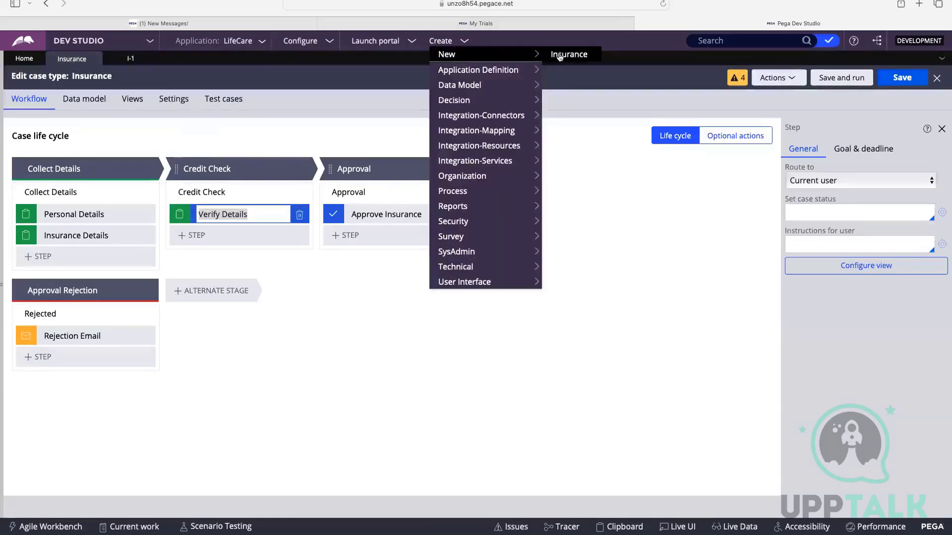
left_click(580, 55)
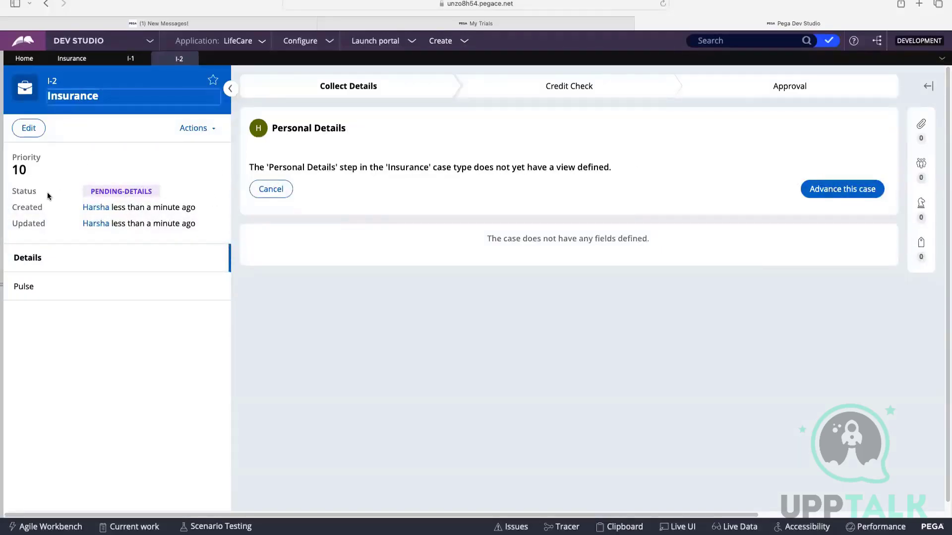
Advance the second case through Personal Details, Insurance Details and Verify Details, and reject it at the Approval stage.
left_click(843, 195)
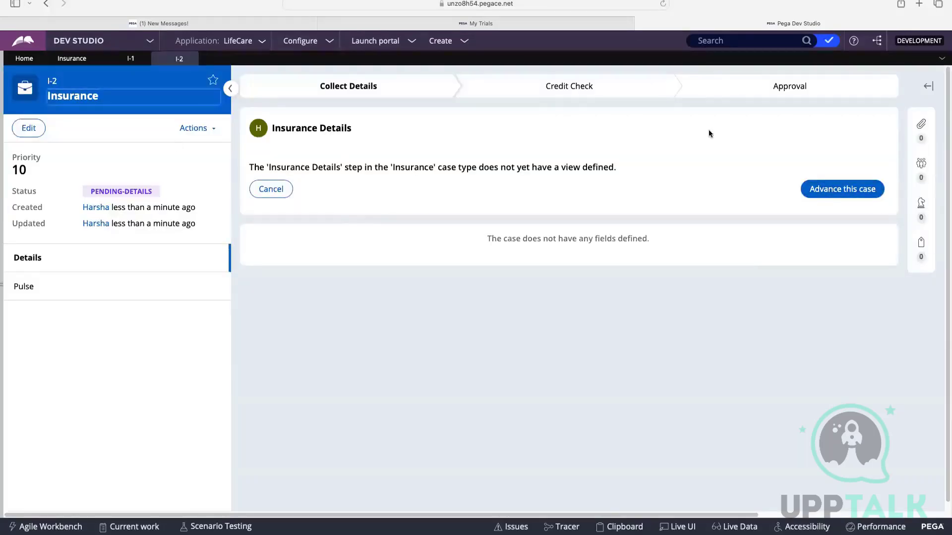
left_click(838, 192)
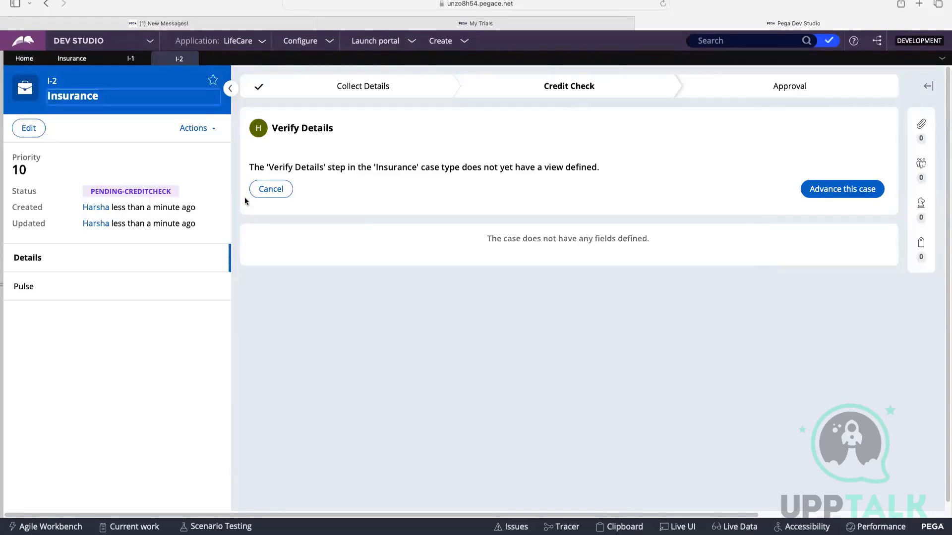
left_click(822, 192)
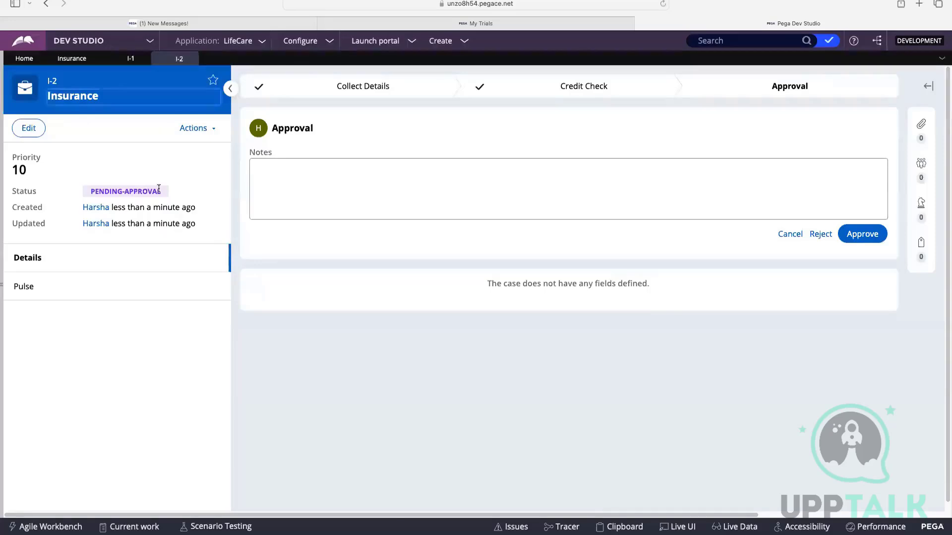
left_click(820, 233)
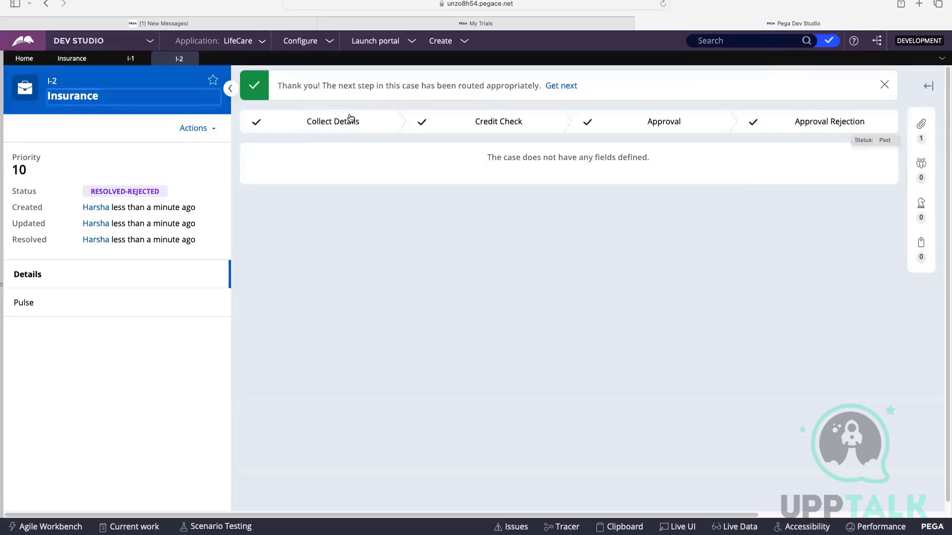
Return to the Insurance case life cycle and close both open test cases.
left_click(75, 62)
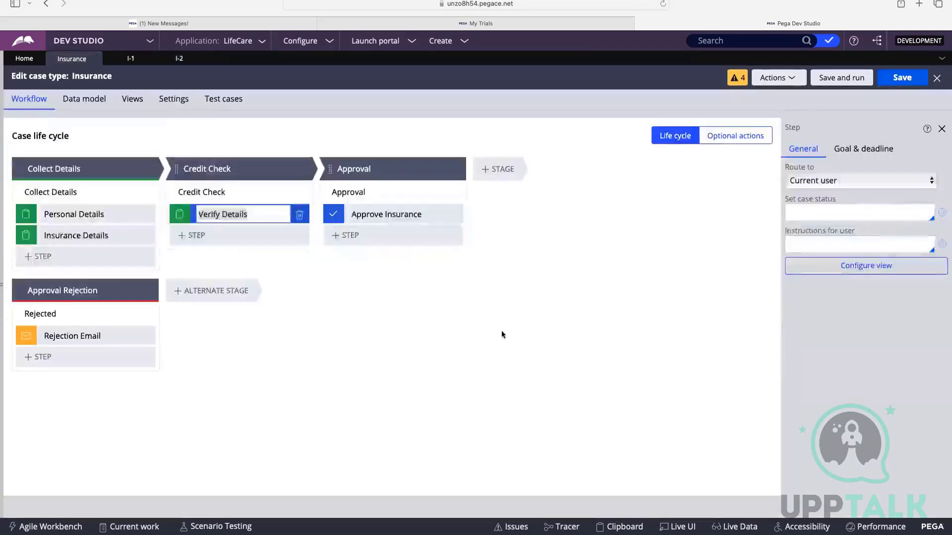
left_click(886, 83)
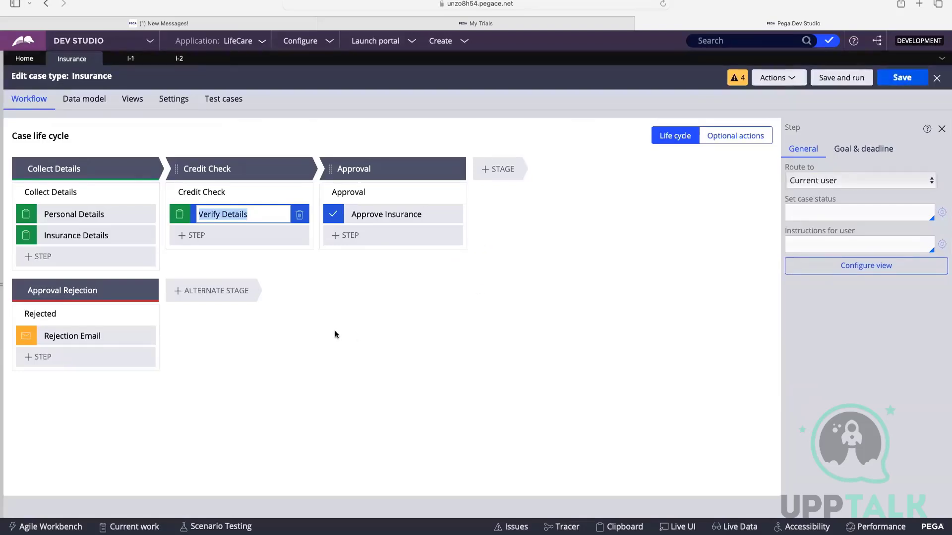
left_click(191, 58)
left_click(142, 59)
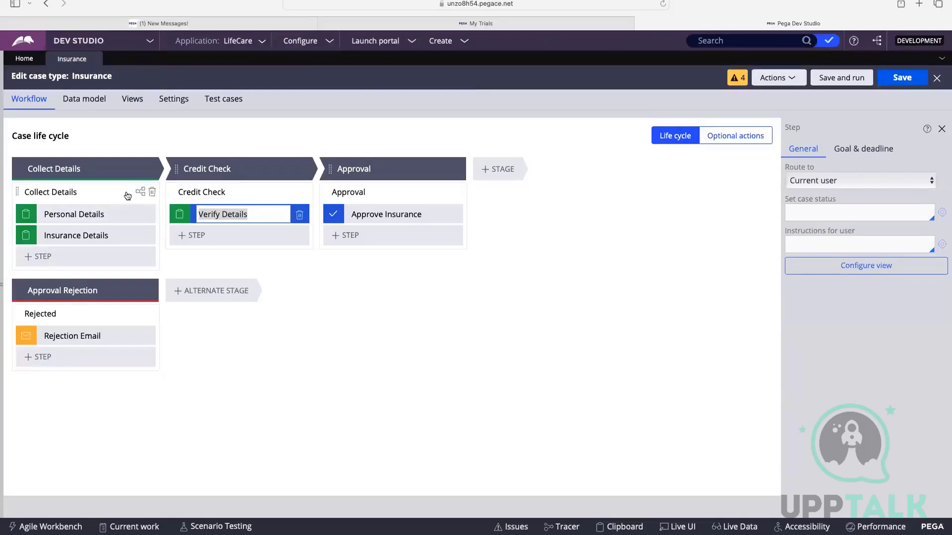
Open the full Collect Details process flow from the case life cycle and bring up the Personal Details assignment's properties.
left_click(142, 194)
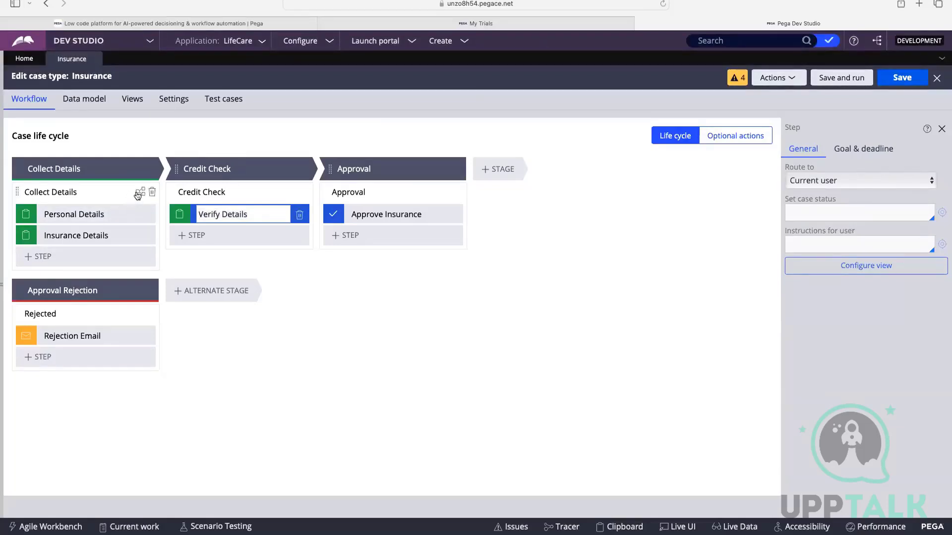
left_click(140, 192)
left_click(198, 200)
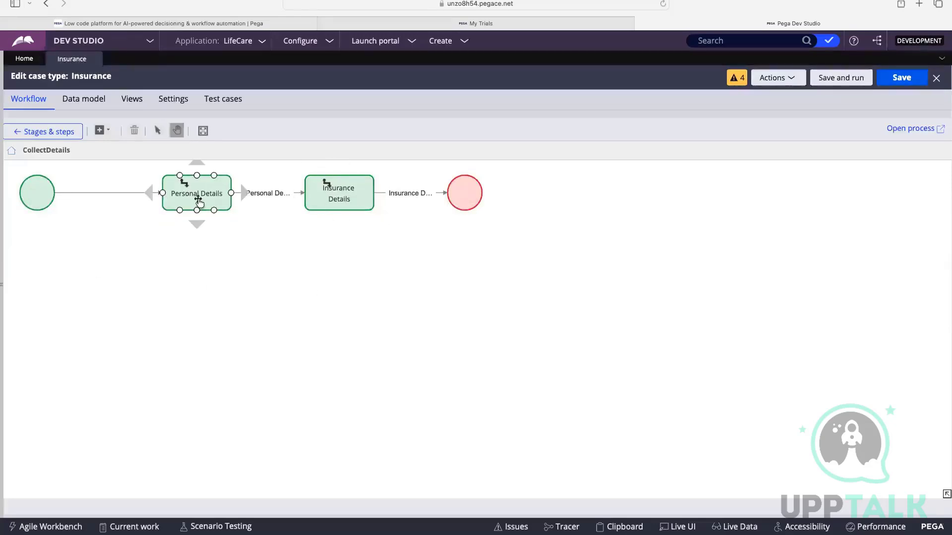
left_click(900, 129)
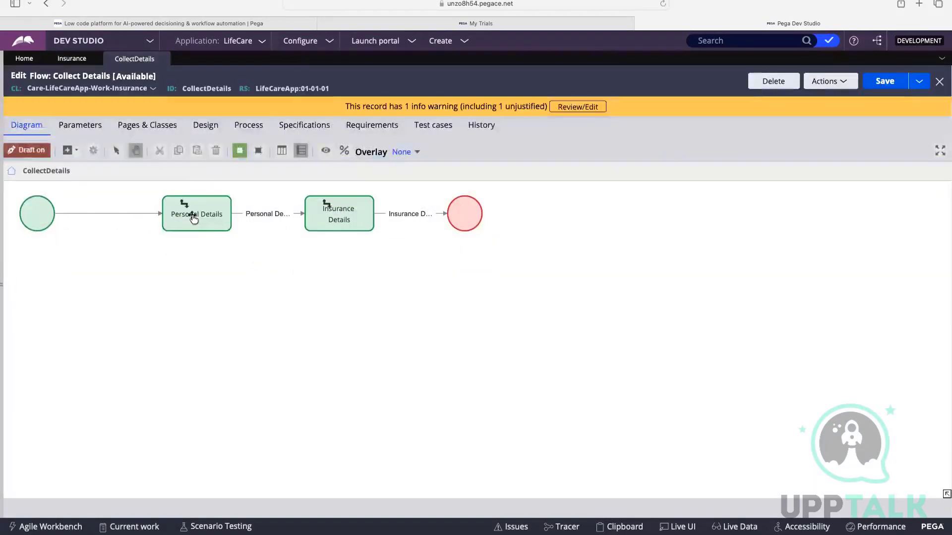
left_click(194, 216)
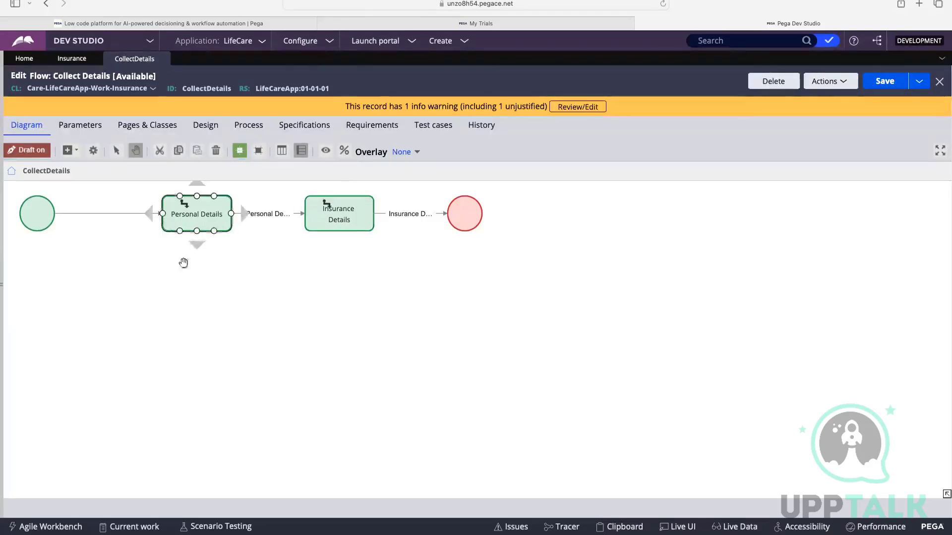
double_click(187, 214)
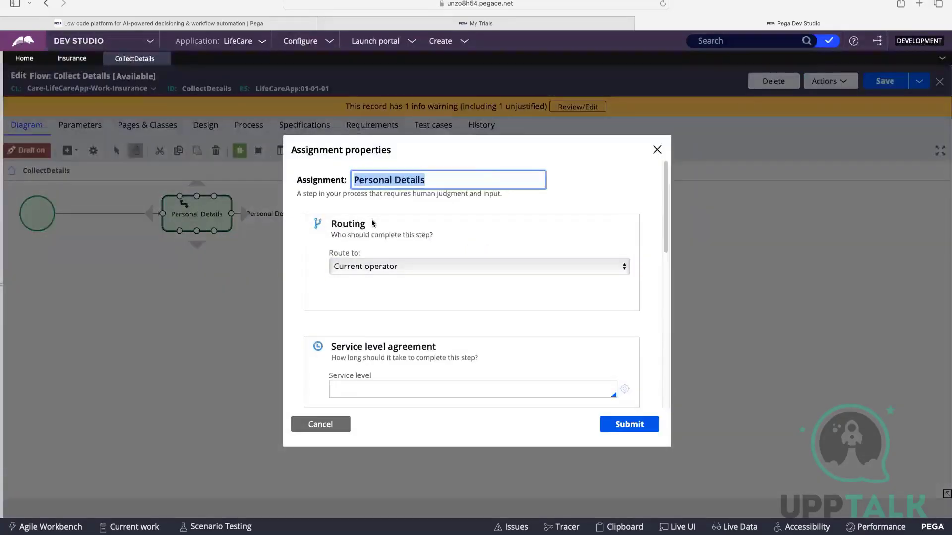
Examine the routing section of the Personal Details assignment and its available Route to options.
scroll(373, 223, "down", 1)
scroll(385, 166, "up", 1)
left_click_drag(333, 225, 374, 224)
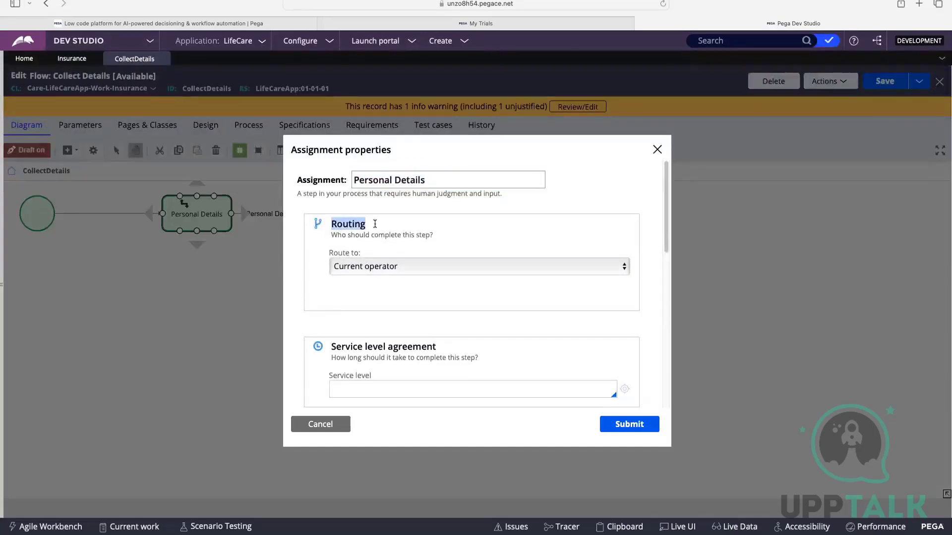
left_click(347, 276)
left_click(336, 257)
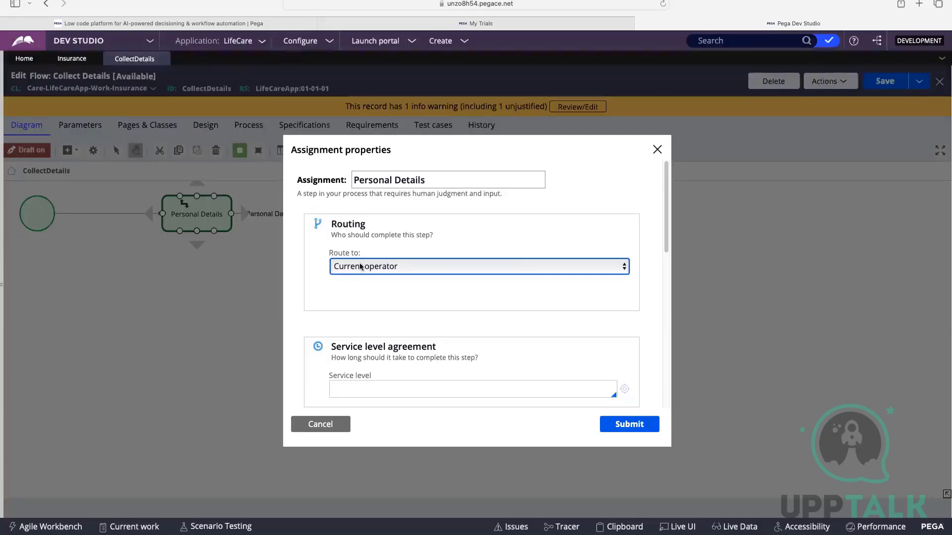
left_click(362, 263)
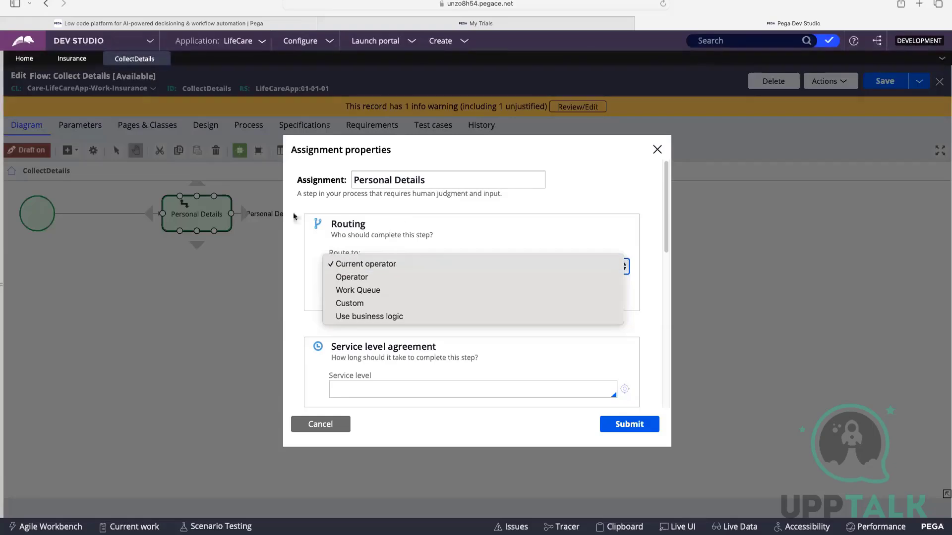
left_click(303, 267)
Set the Personal Details assignment's instructions to "Enter Personal Details" in the advanced assignment details and submit the properties.
scroll(395, 270, "down", 5)
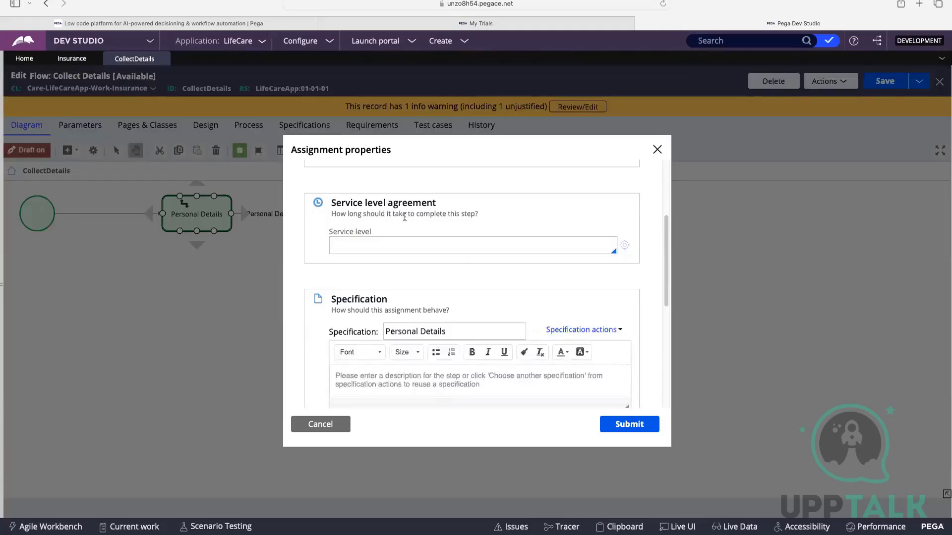
scroll(410, 228, "down", 10)
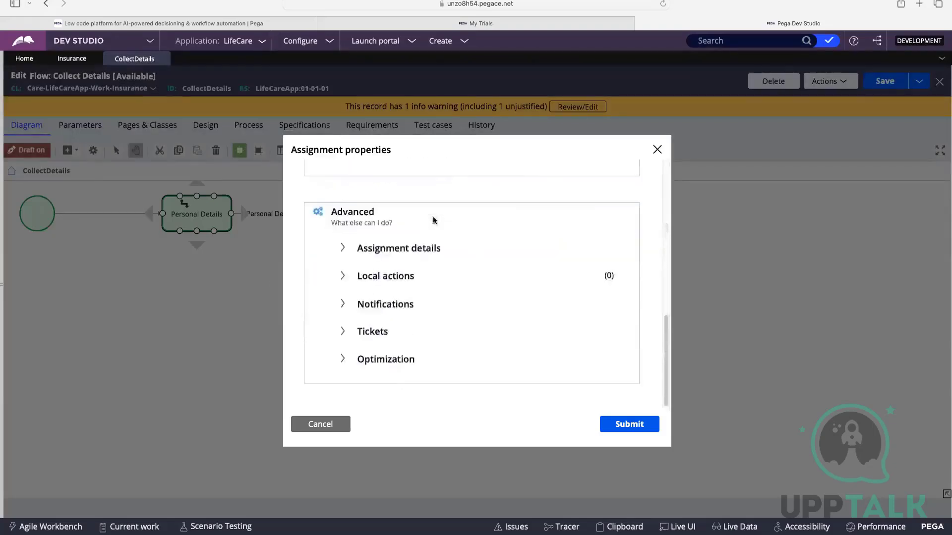
left_click(427, 248)
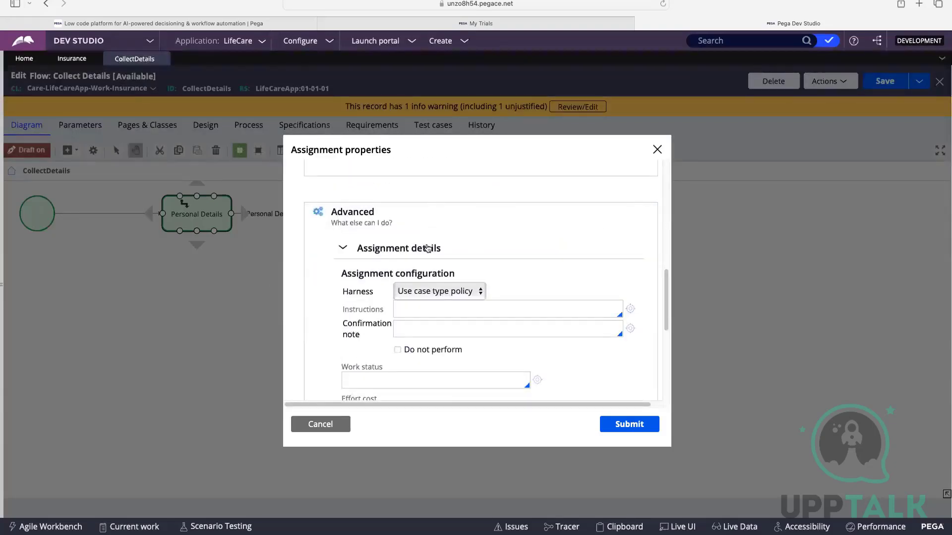
scroll(427, 248, "down", 3)
left_click(401, 214)
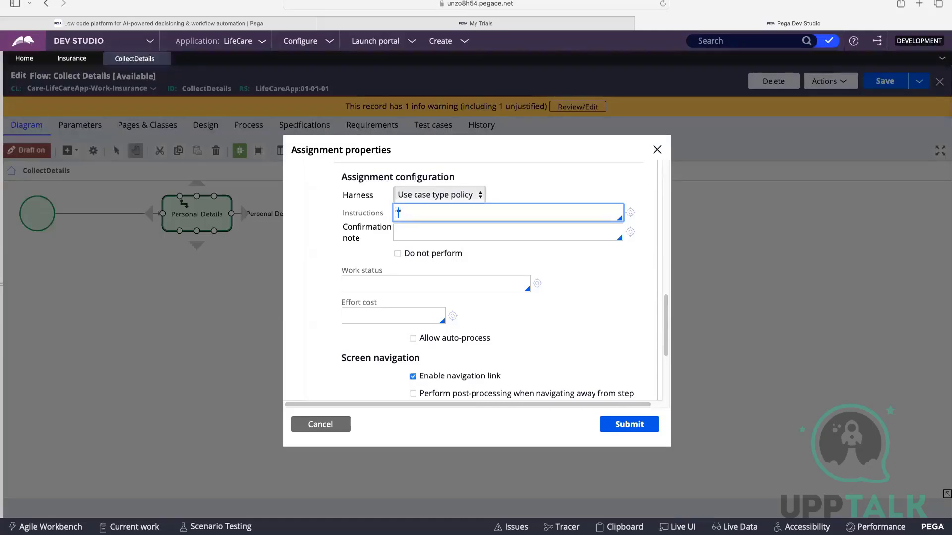
type("Nter")
key("BackSpace")
key("BackSpace")
key("BackSpace")
key("BackSpace")
type("ter")
type("nter Persona")
type("l Details")
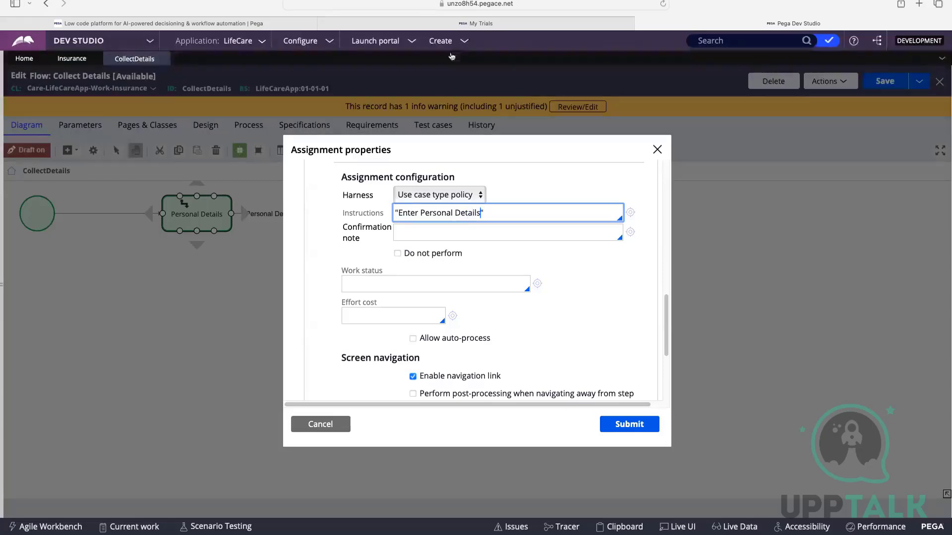
scroll(556, 289, "down", 2)
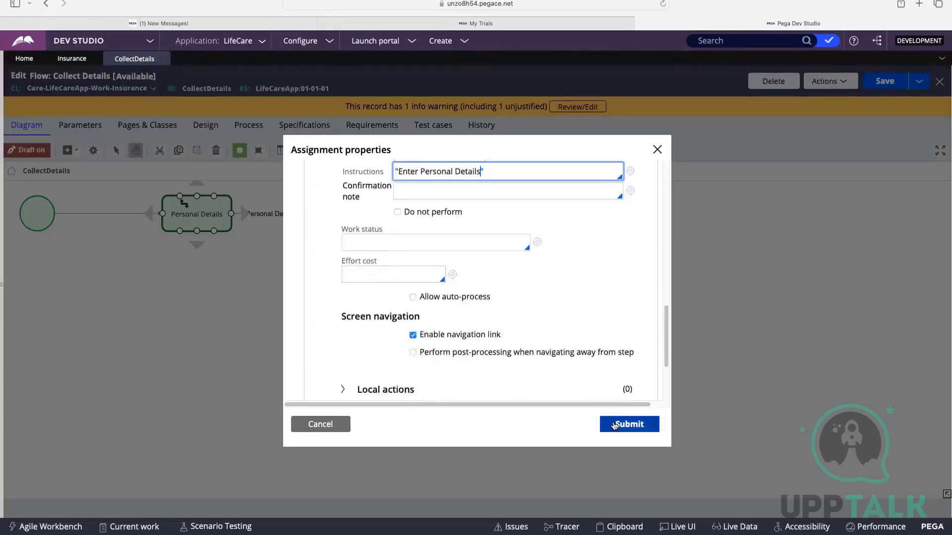
left_click(629, 424)
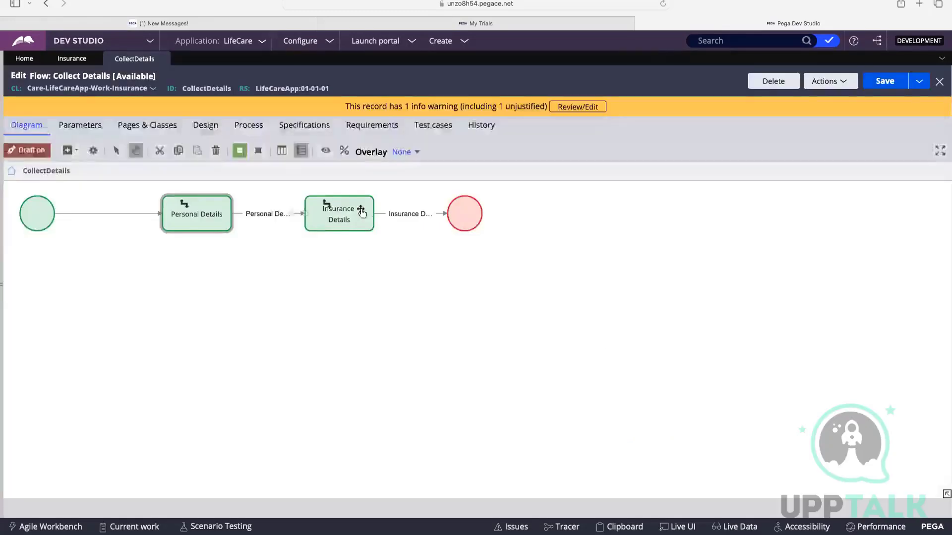
Bring up the Insurance Details assignment's properties in the Collect Details flow and expand its advanced assignment details.
left_click(360, 210)
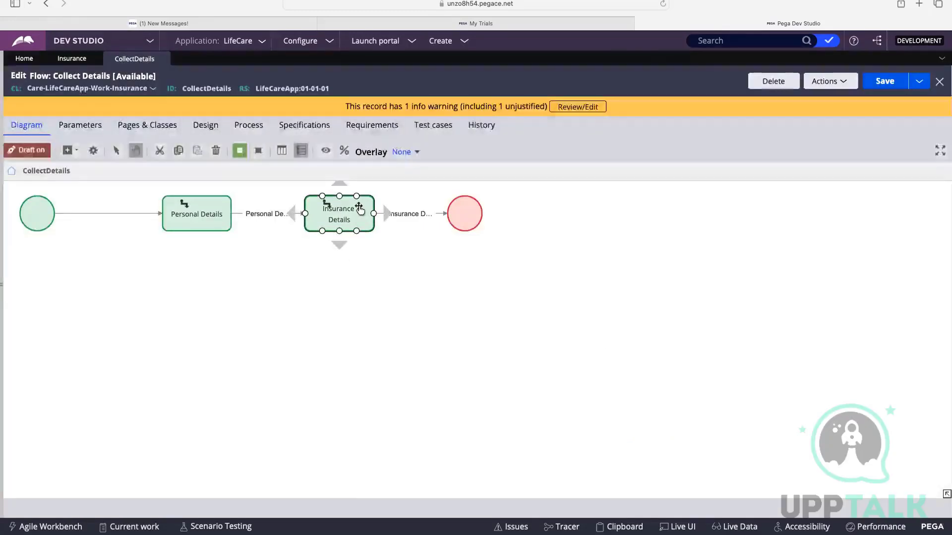
double_click(329, 200)
scroll(443, 284, "down", 10)
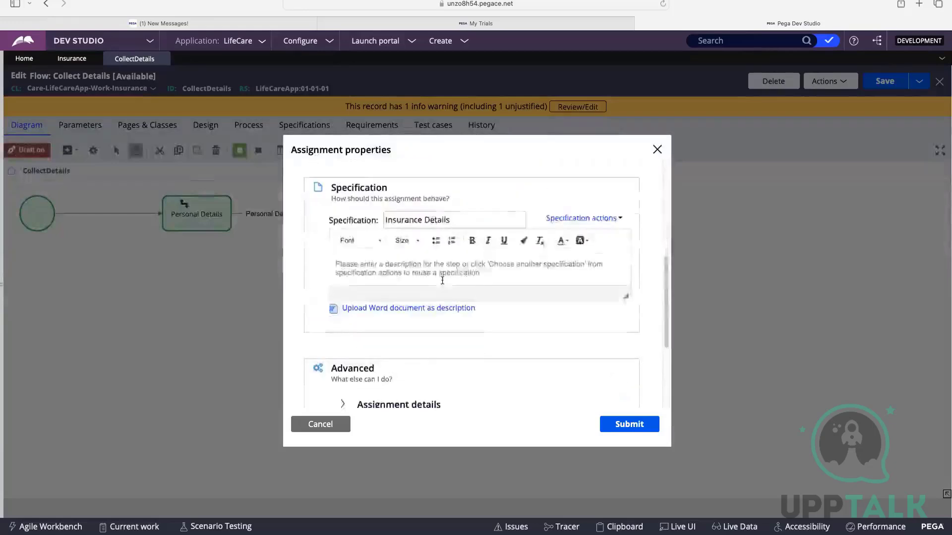
left_click(397, 290)
scroll(406, 280, "down", 3)
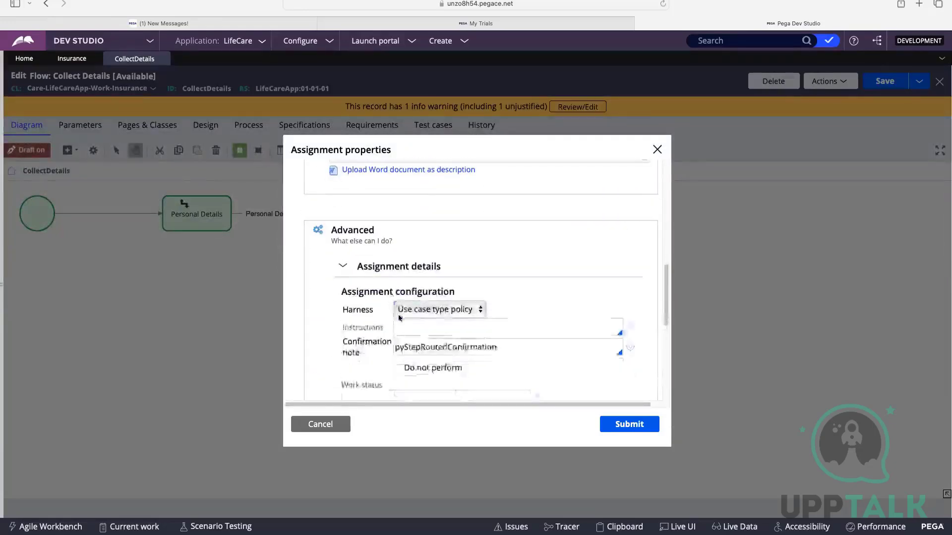
scroll(416, 233, "down", 1)
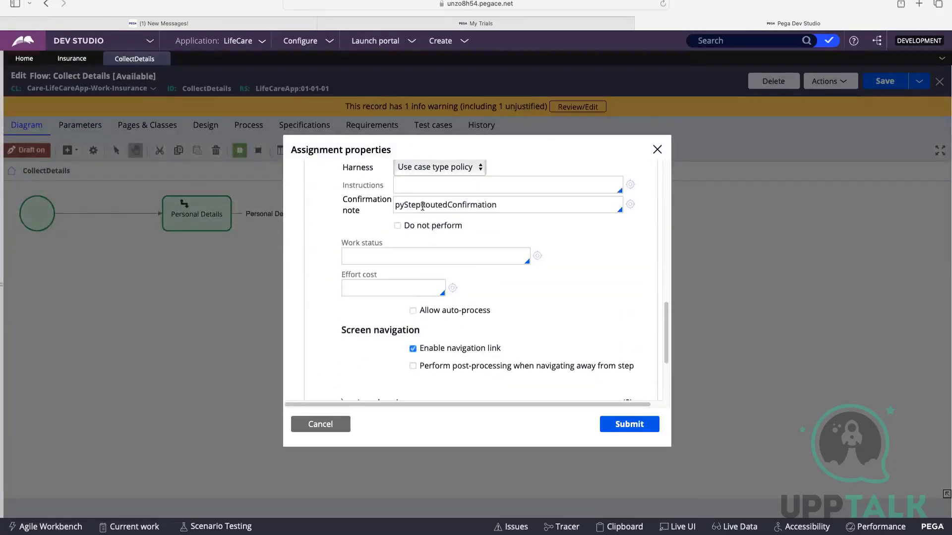
Set the Insurance Details assignment's instructions to "Enter Insurance Details" and submit the properties.
scroll(422, 213, "up", 1)
left_click(422, 206)
type("\"\"")
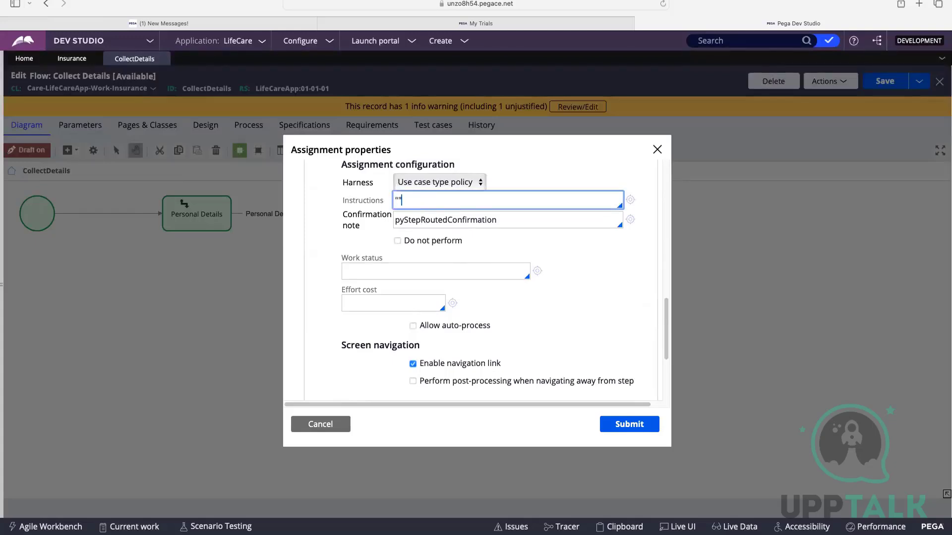
type("ENte")
type("er Insurance")
key("Caps_Lock")
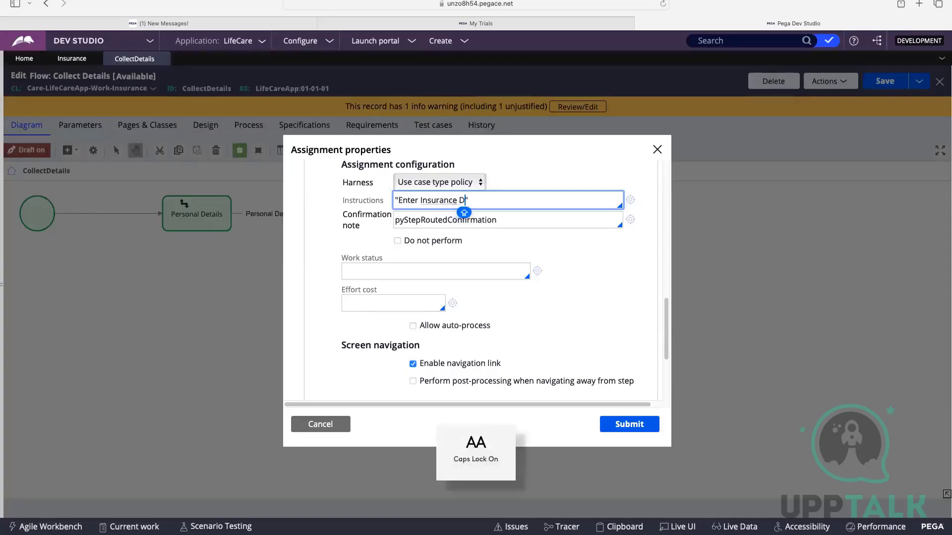
type("D")
key("BackSpace")
key("Caps_Lock")
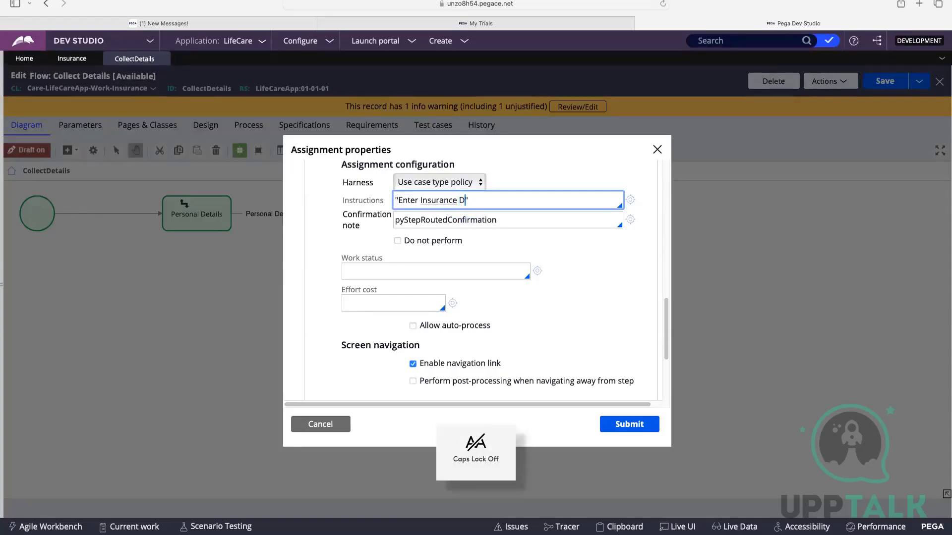
type("Details")
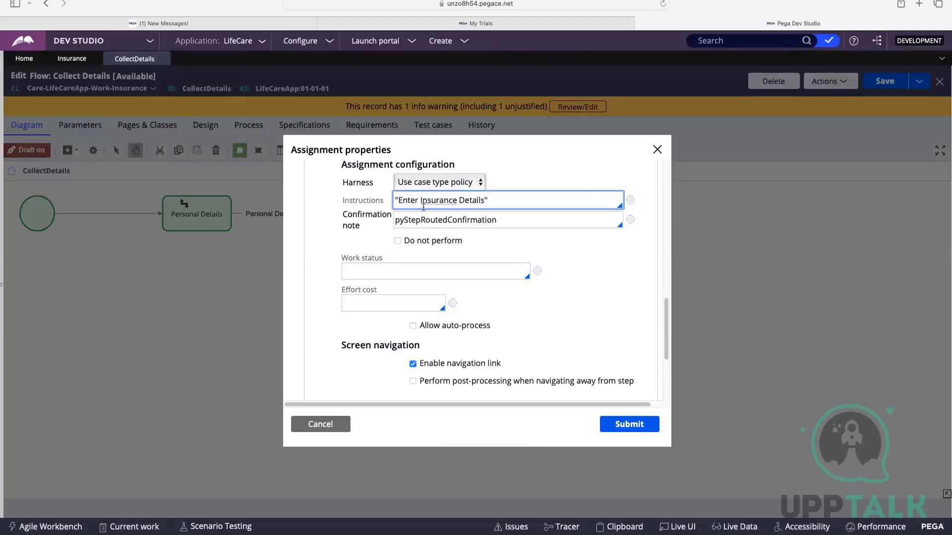
left_click(604, 427)
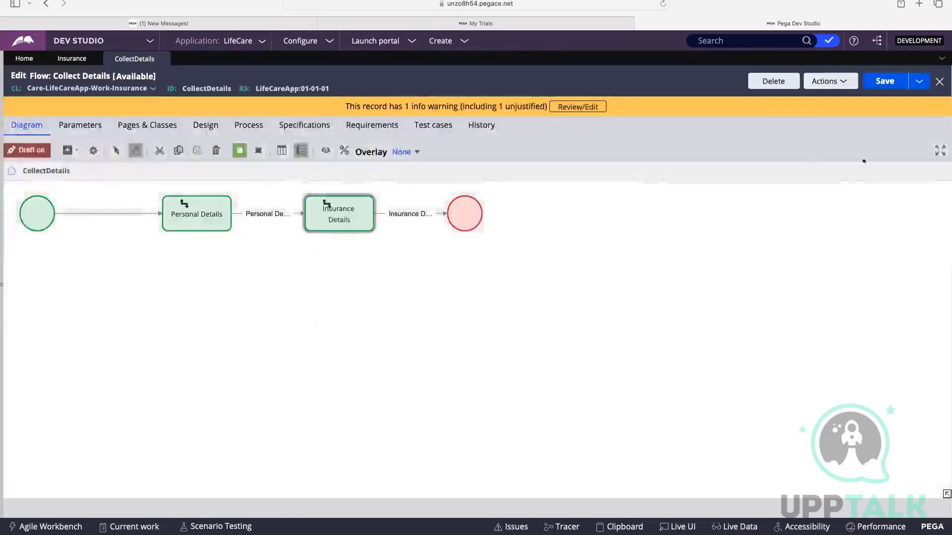
Save the Collect Details flow, close it and refresh the Insurance case type.
left_click(885, 83)
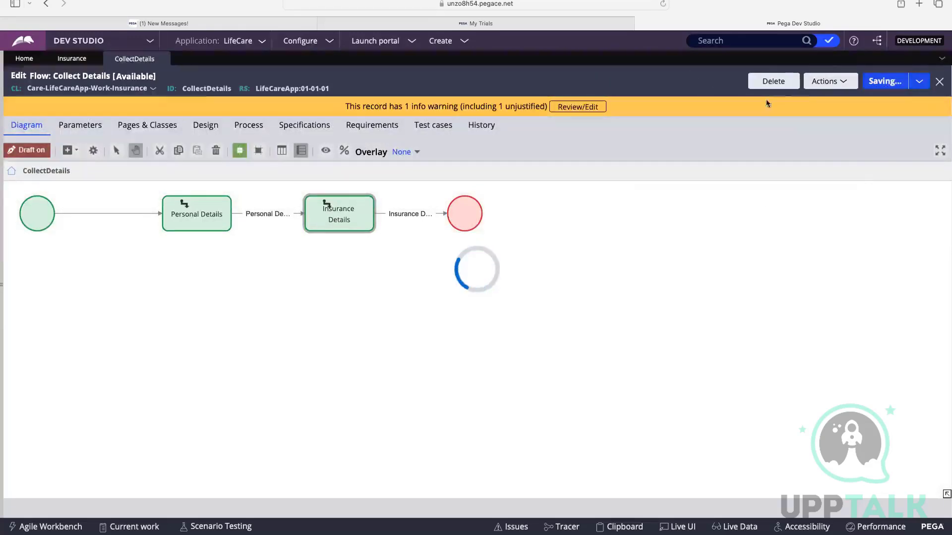
left_click(164, 60)
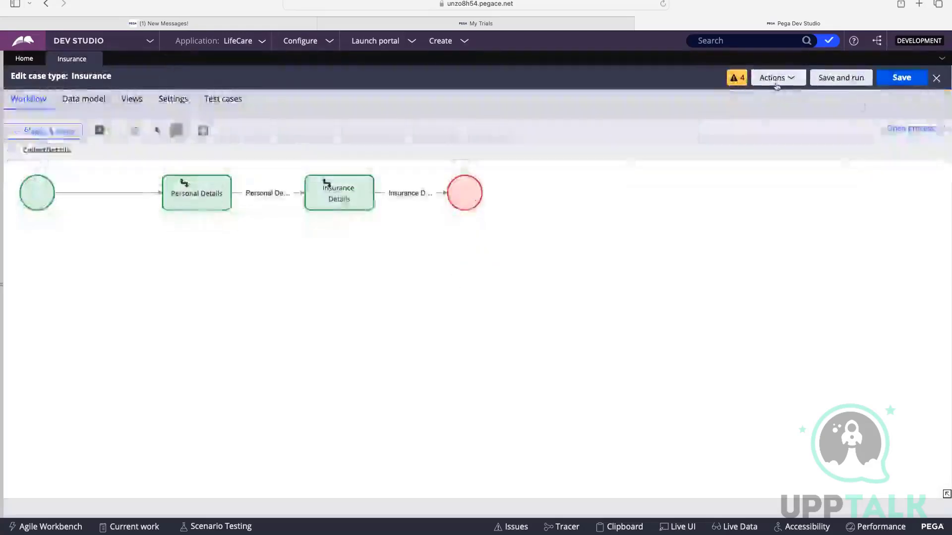
left_click(773, 81)
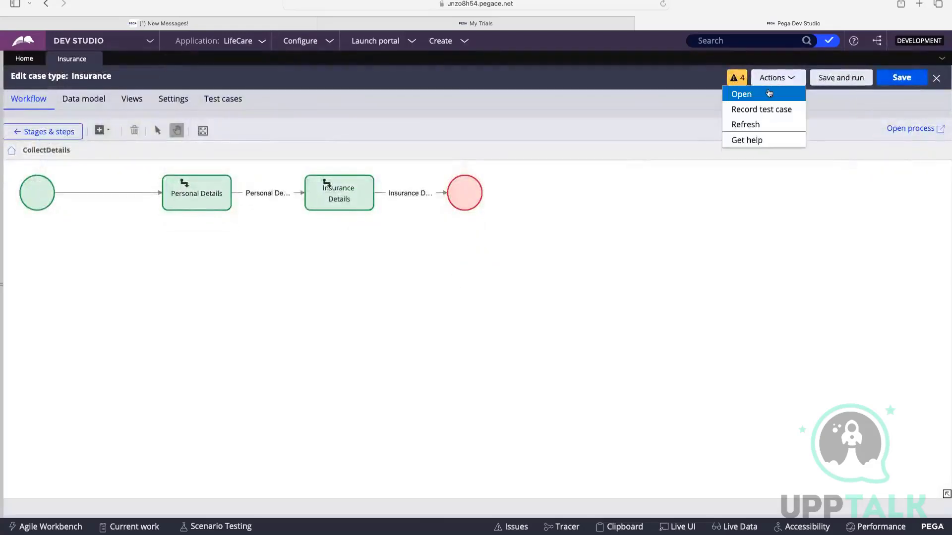
left_click(759, 124)
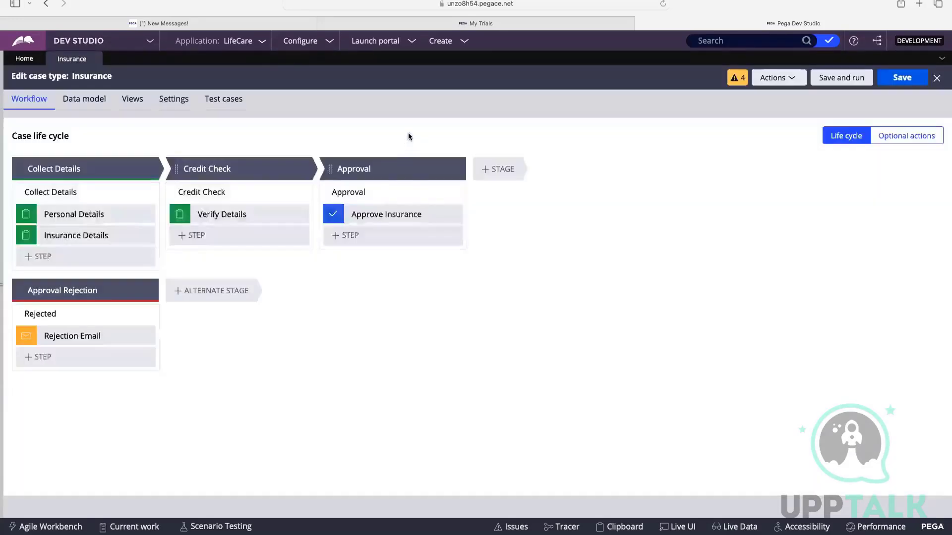
Save and run the Insurance case type, checking the assignment instructions on its Personal Details and Insurance Details steps.
left_click(894, 83)
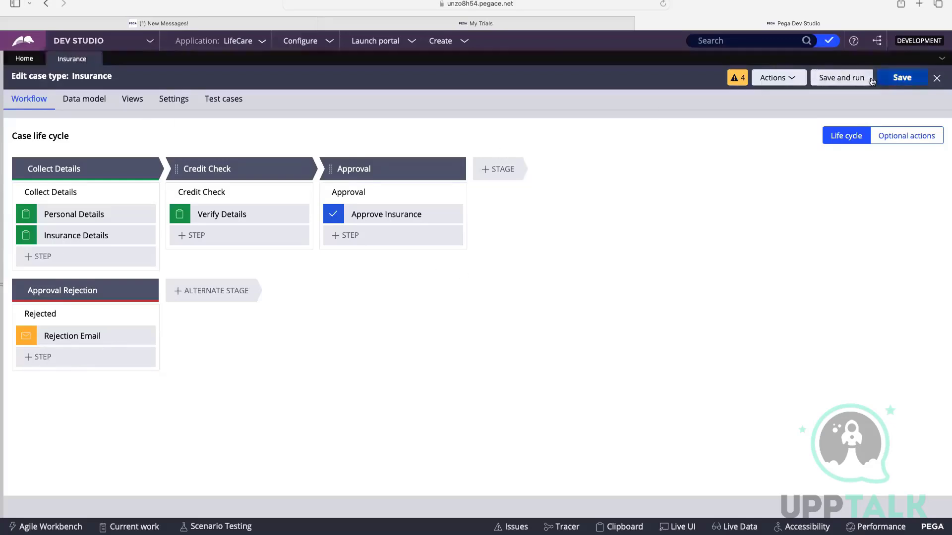
left_click(839, 81)
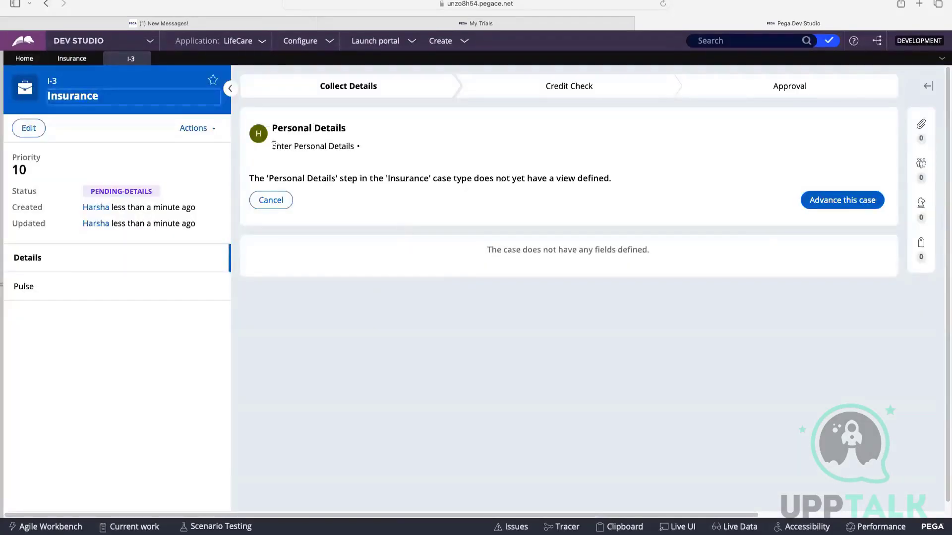
left_click_drag(274, 145, 357, 143)
left_click(357, 142)
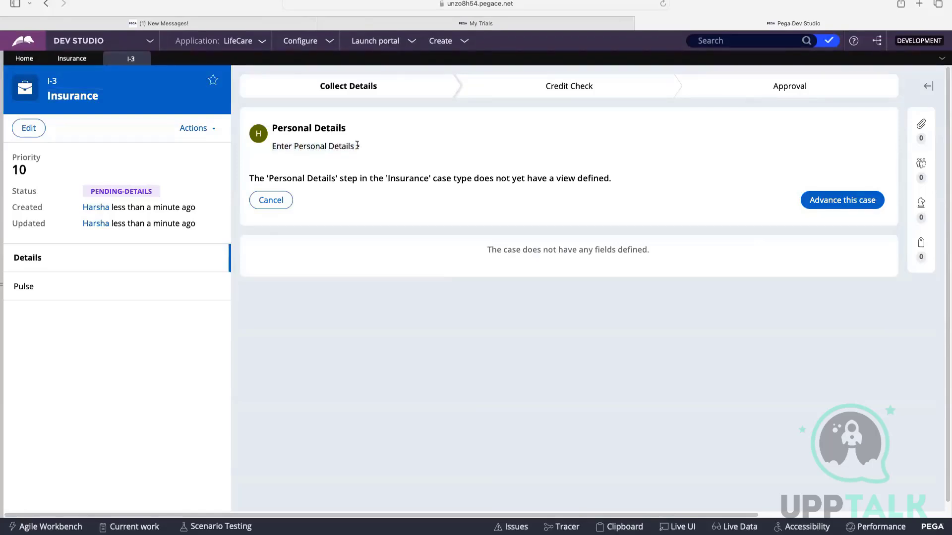
triple_click(353, 147)
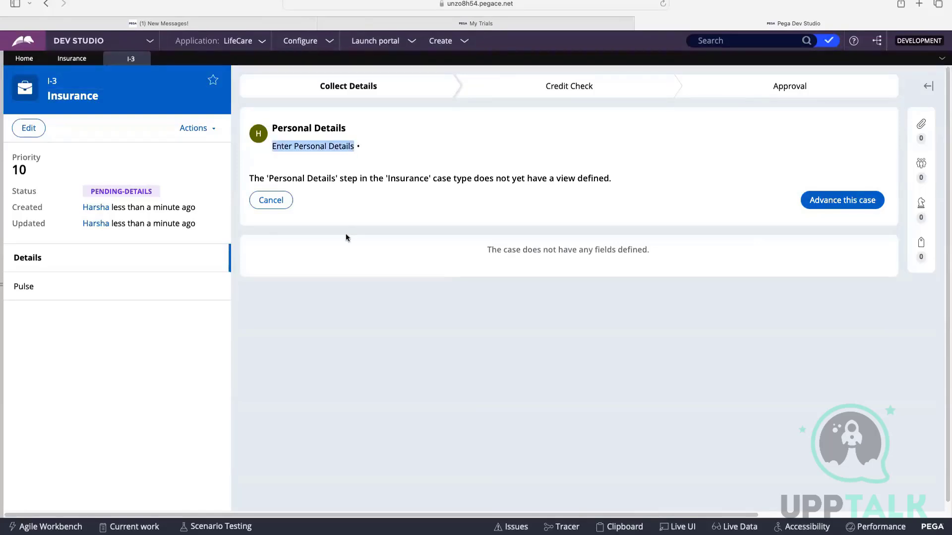
left_click(840, 204)
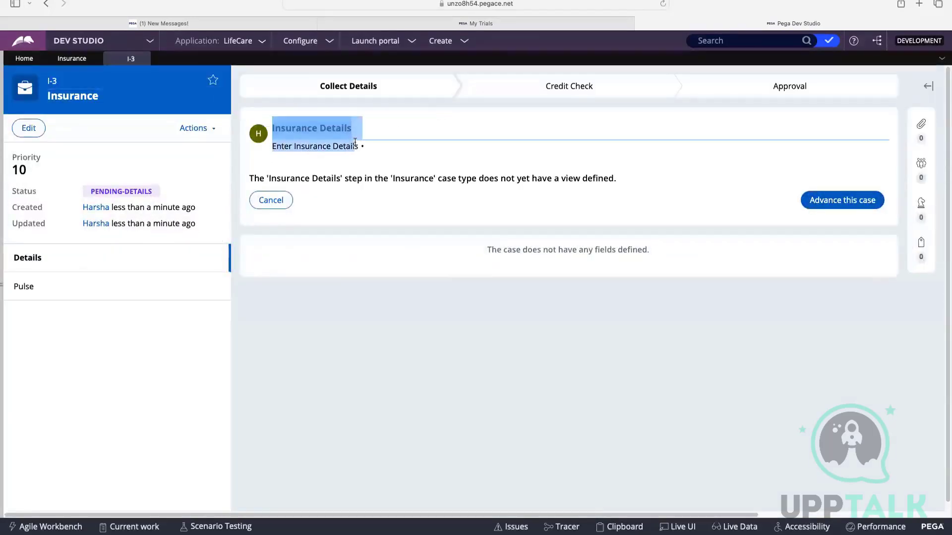
left_click_drag(271, 145, 372, 147)
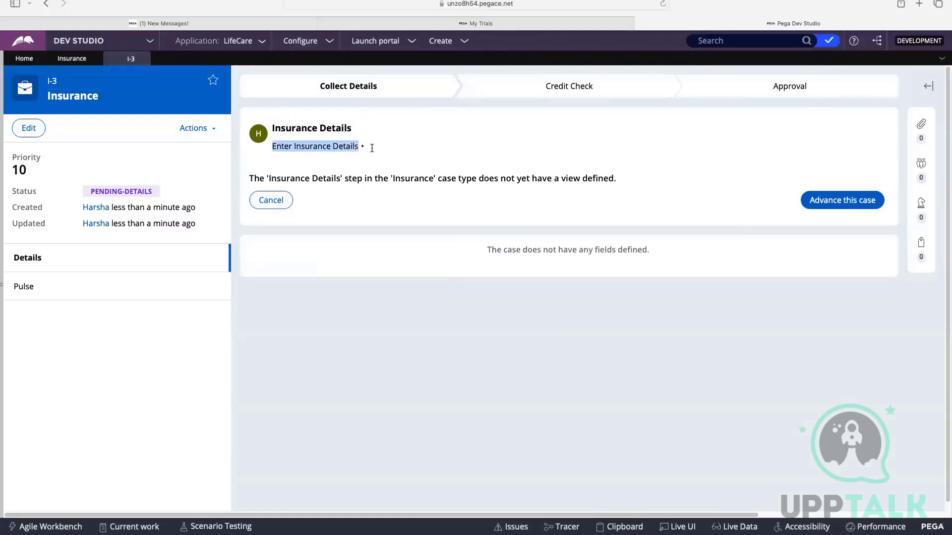
Reopen the full Collect Details process flow from the case life cycle and bring up the Personal Details assignment's properties.
left_click(72, 58)
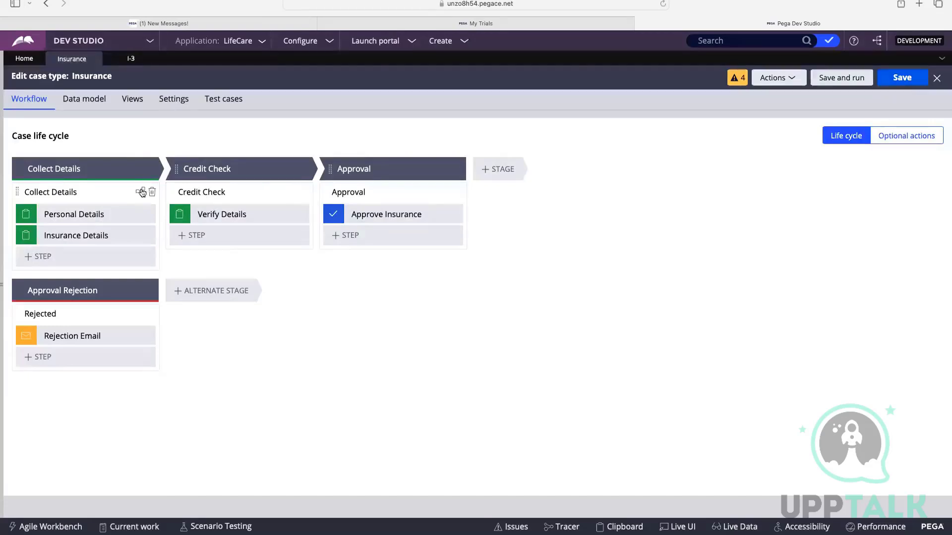
left_click(141, 192)
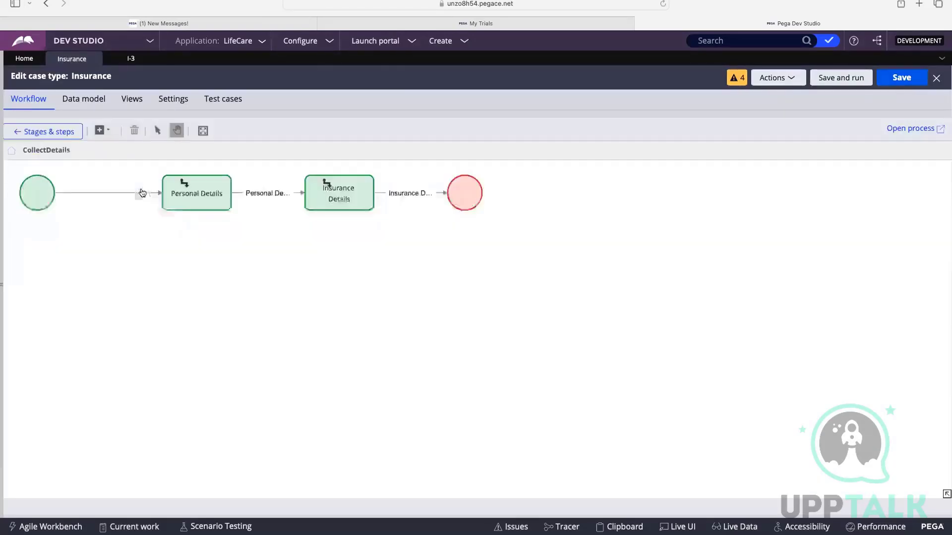
left_click(911, 130)
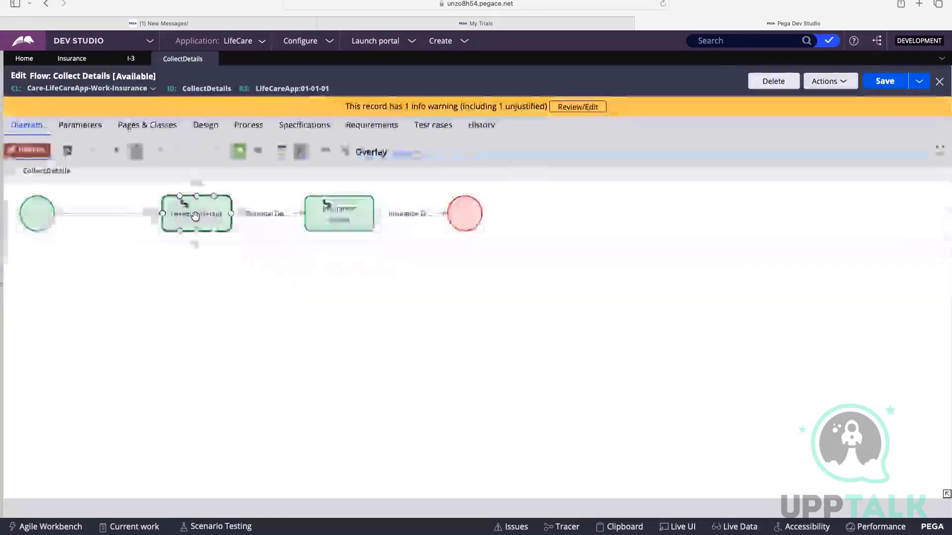
double_click(195, 216)
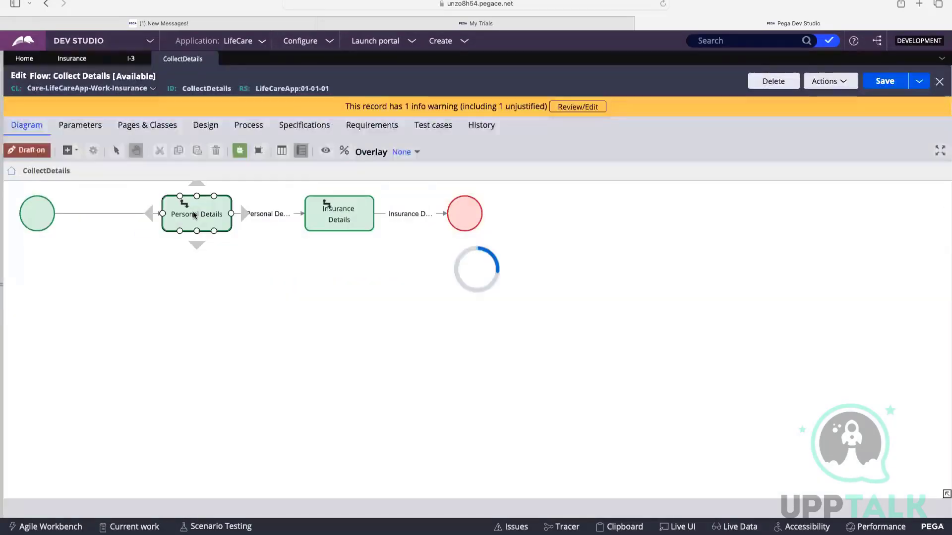
Review the Personal Details instructions in the advanced assignment details, then cancel and return to the case life cycle.
scroll(393, 267, "down", 6)
scroll(393, 266, "down", 3)
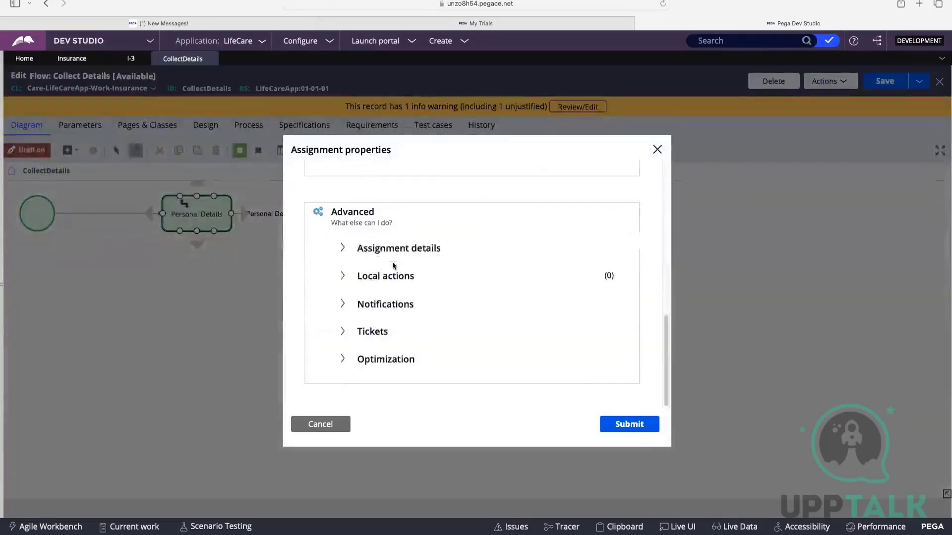
left_click(391, 249)
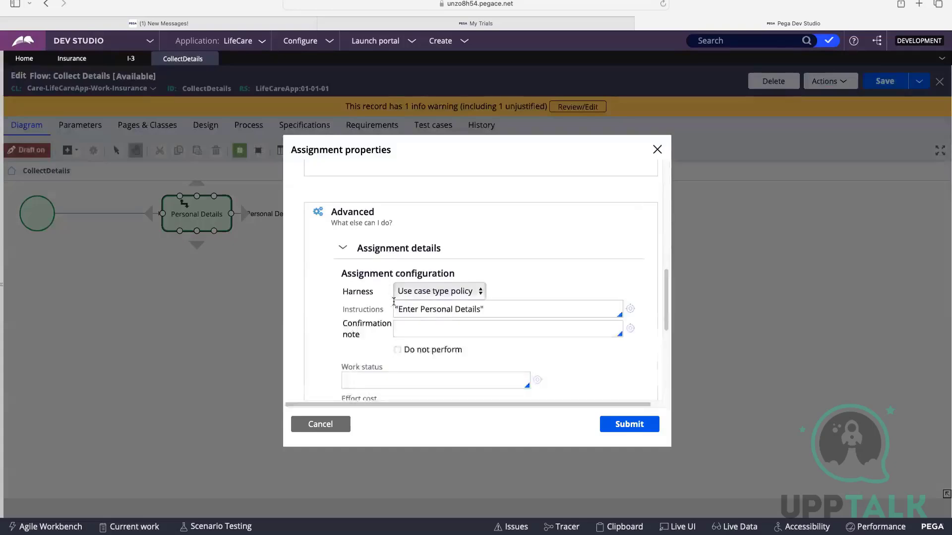
left_click_drag(402, 311, 476, 312)
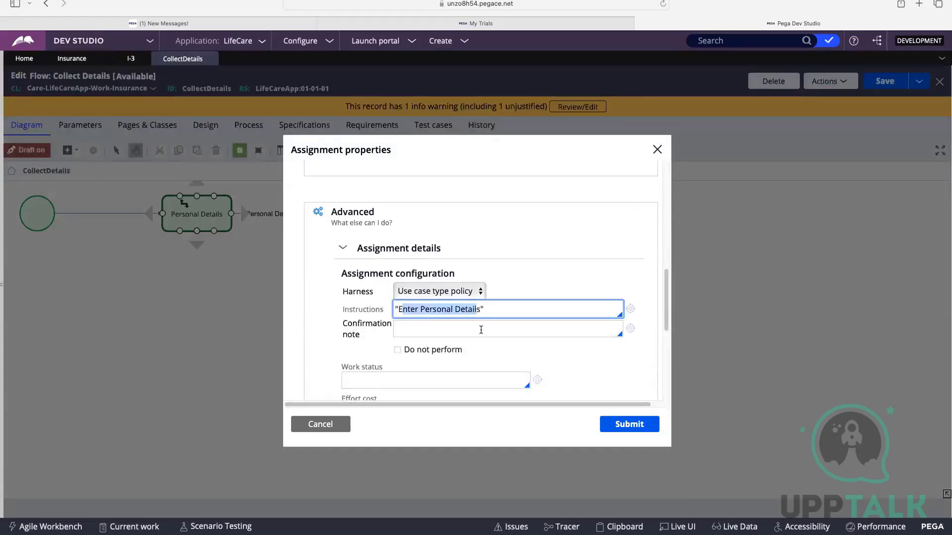
left_click(321, 424)
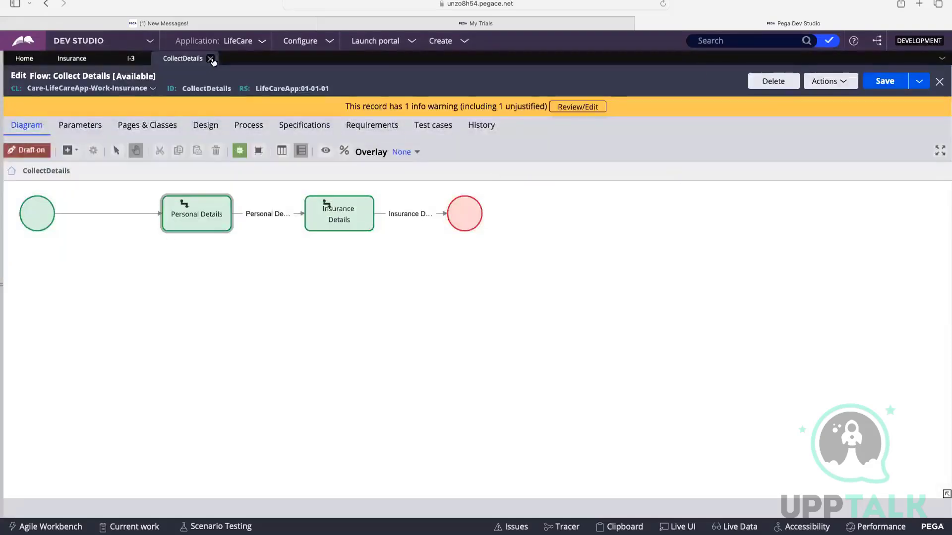
left_click(212, 58)
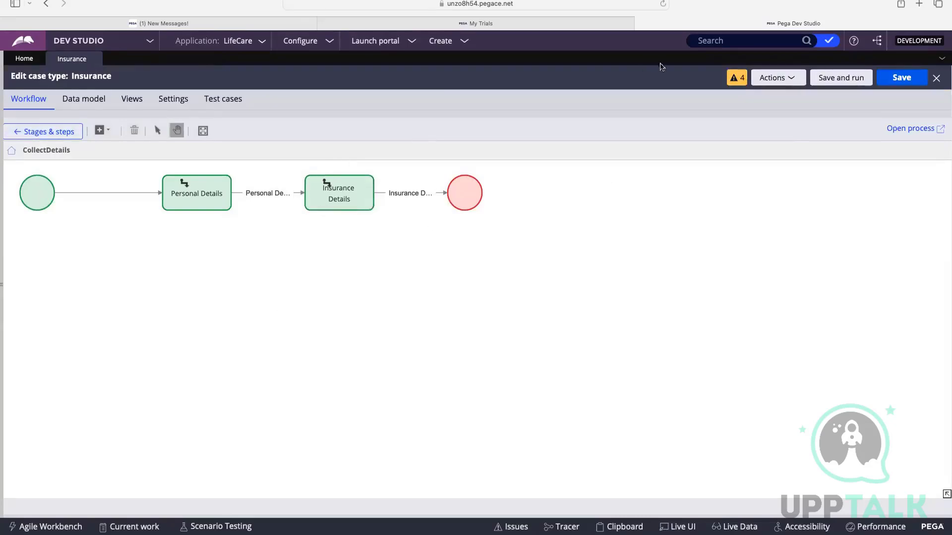
left_click(43, 132)
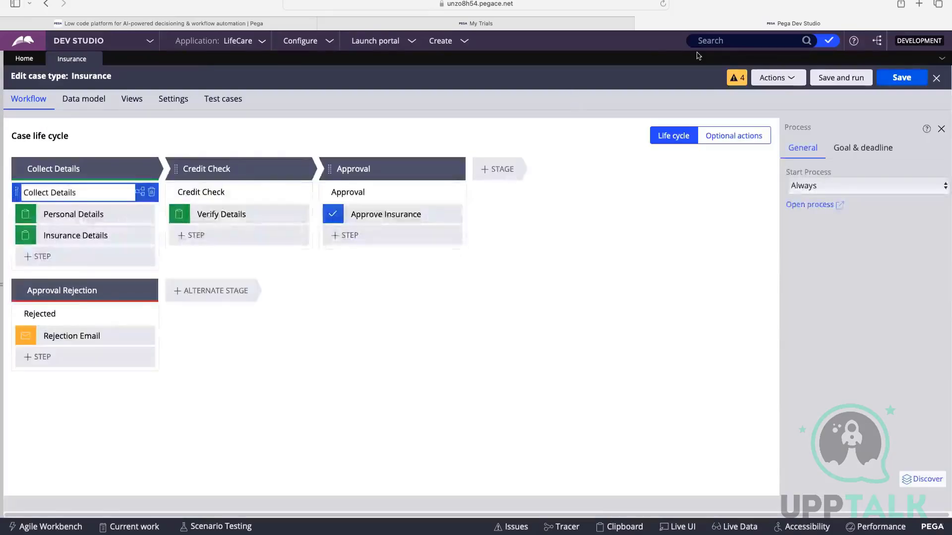
Switch to the CSA : Day 3 whiteboard and examine the Insurance case design and the involved personas.
key("ctrl+Up")
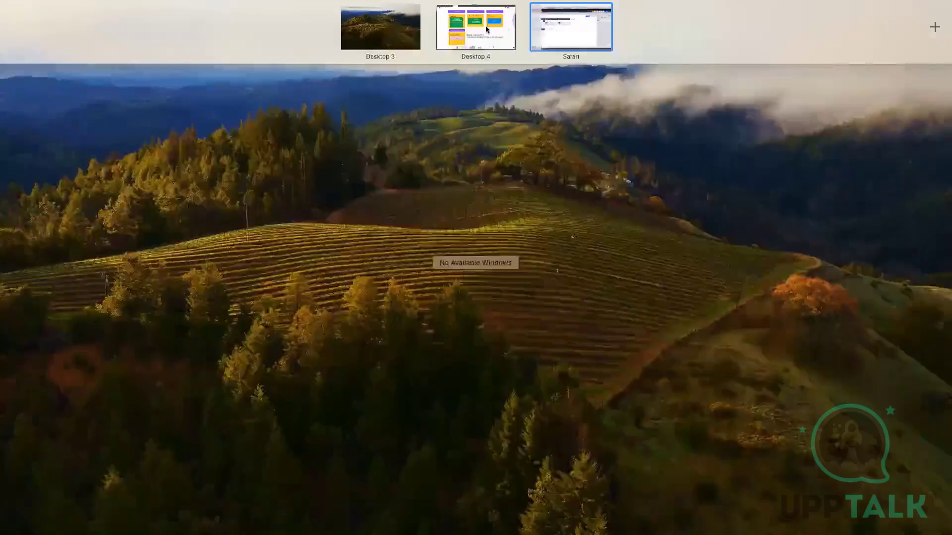
left_click(486, 25)
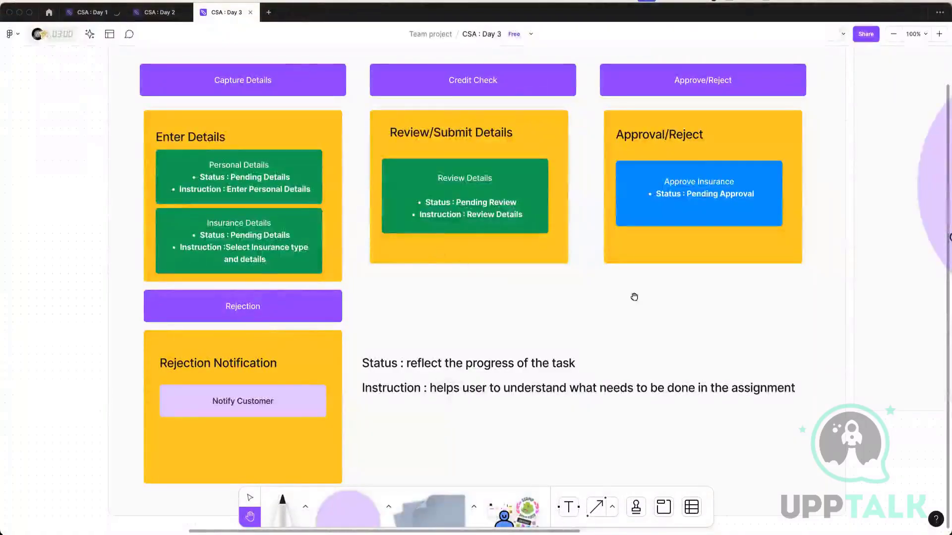
scroll(643, 310, "right", 5)
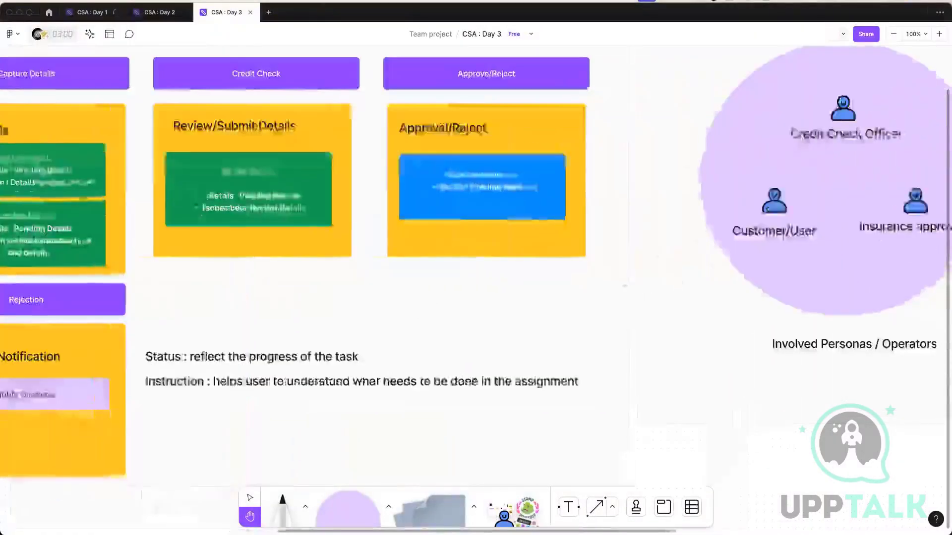
scroll(592, 303, "right", 10)
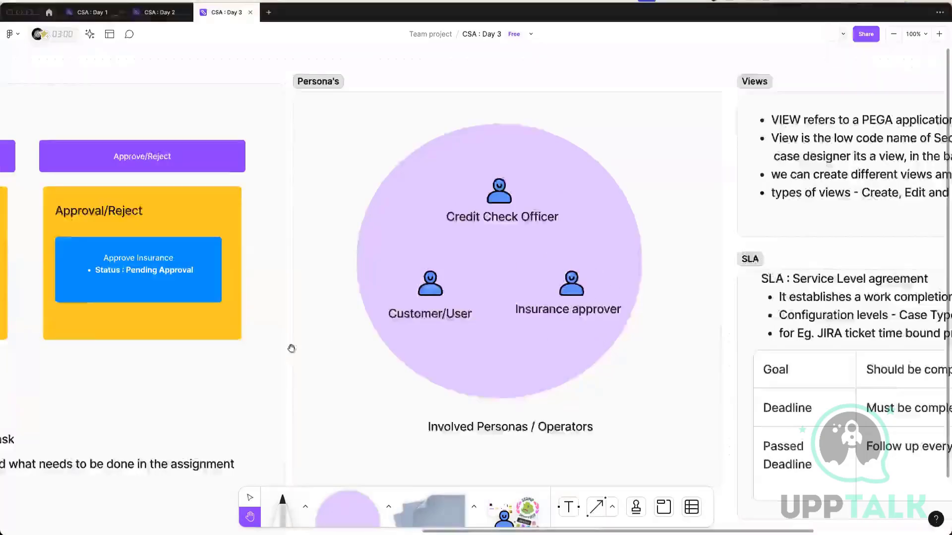
left_click_drag(298, 354, 623, 281)
left_click_drag(312, 358, 576, 328)
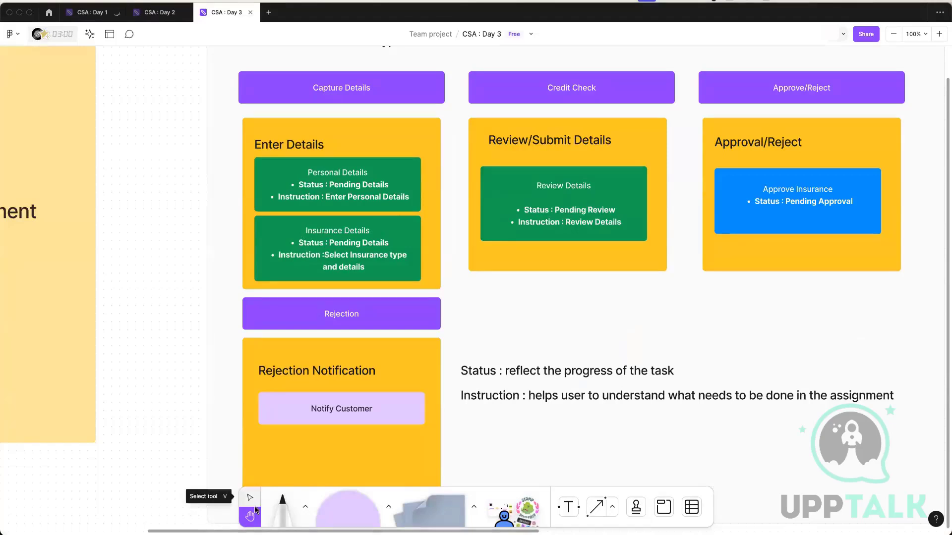
Add the text label END USER above the Enter Details heading in the Capture Details stage.
left_click(569, 506)
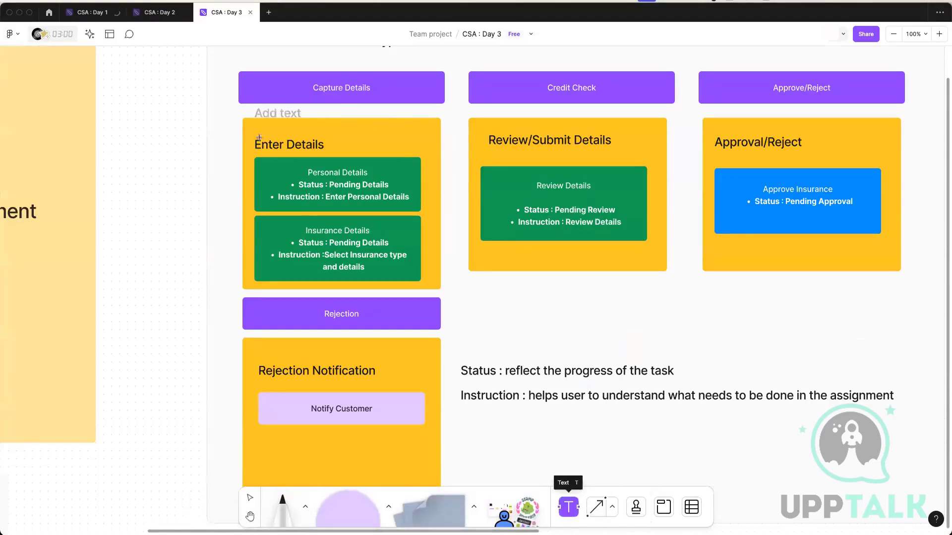
left_click(313, 120)
key("Caps_Lock")
type("E")
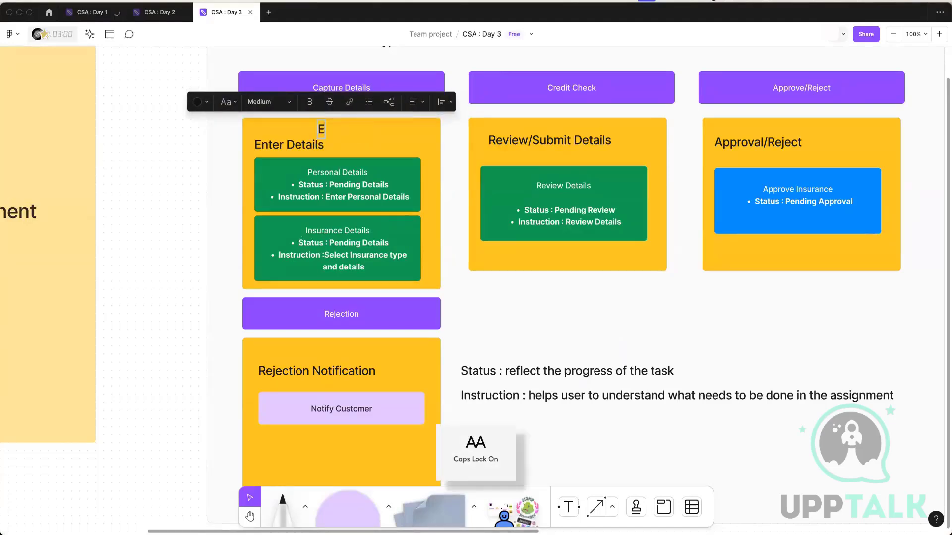
type("ND USER")
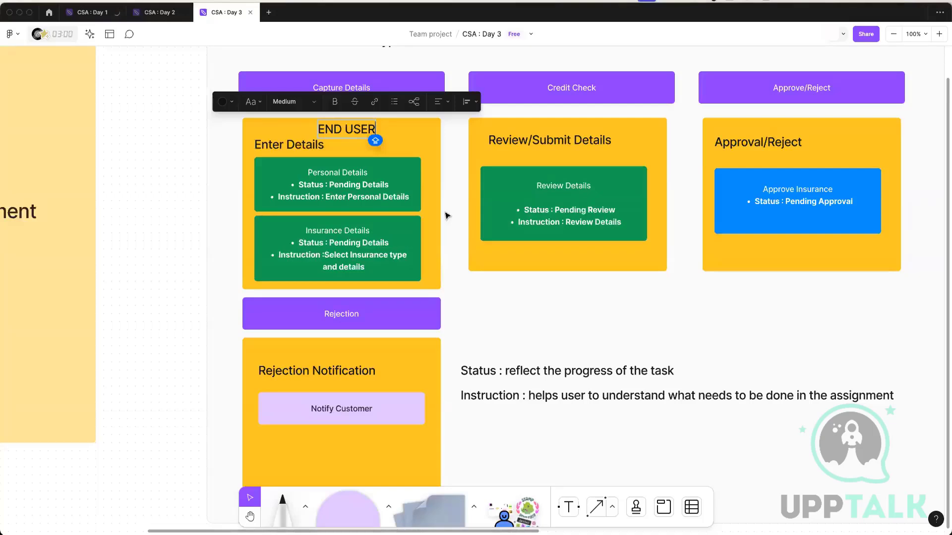
Duplicate the END USER label and place the copy over the Review/Submit Details box in the Credit Check stage.
key("super+a")
right_click(369, 126)
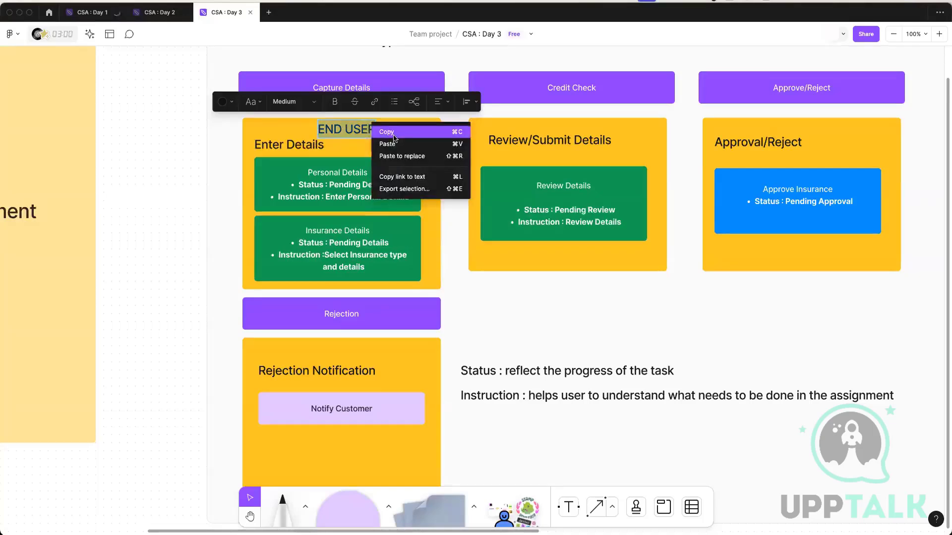
left_click(394, 132)
key("super+v")
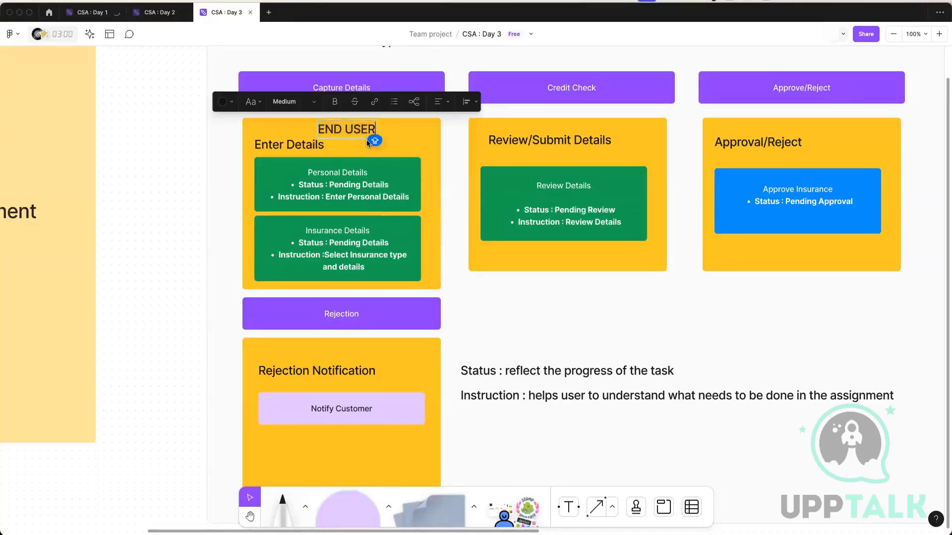
key("super+v")
key("super+z")
key("Escape")
key("super+v")
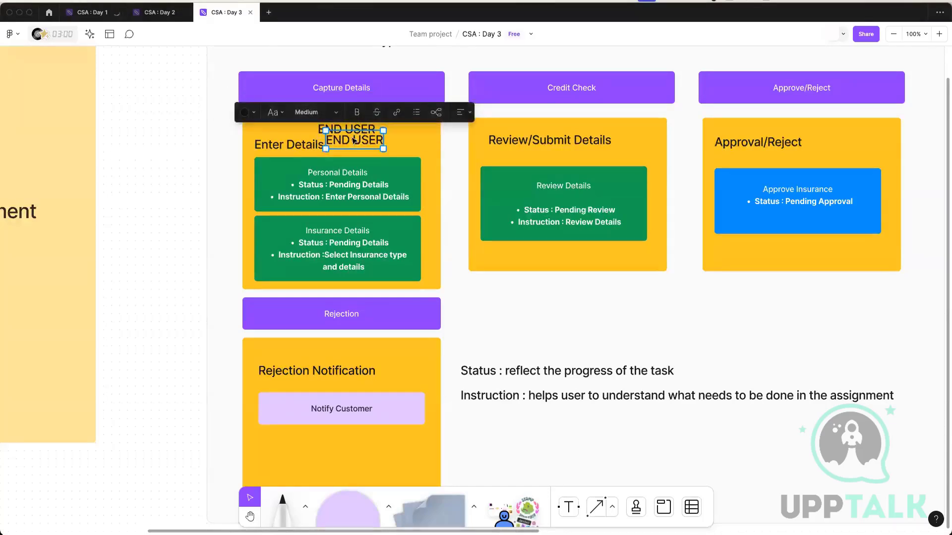
left_click_drag(355, 137, 564, 126)
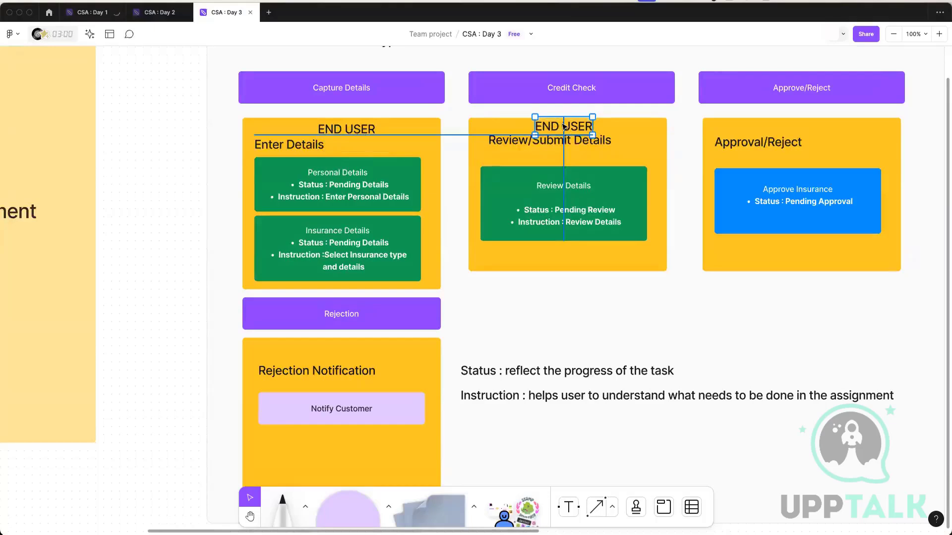
Change the copied label to CREDIT CHECK USER and move it below the green Review Details block.
double_click(562, 129)
key("super+a")
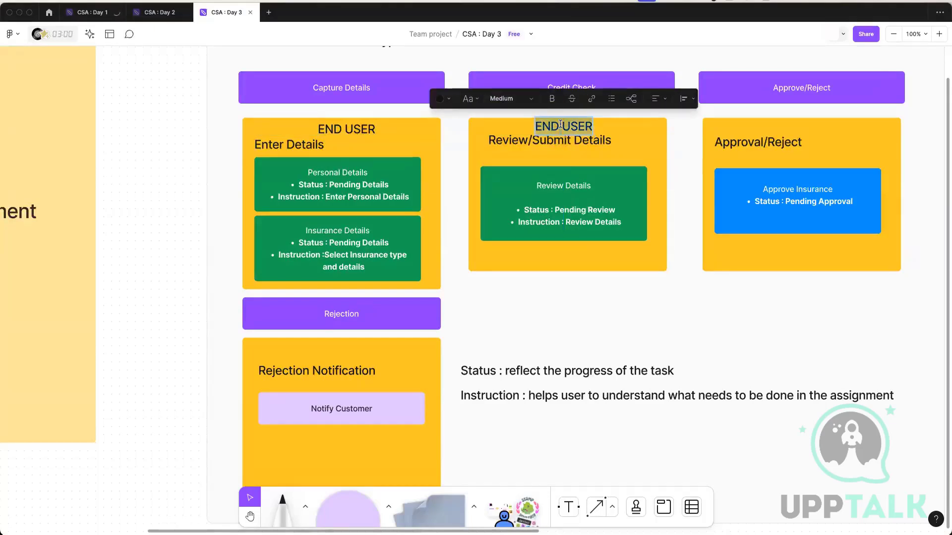
type("CREDIT ")
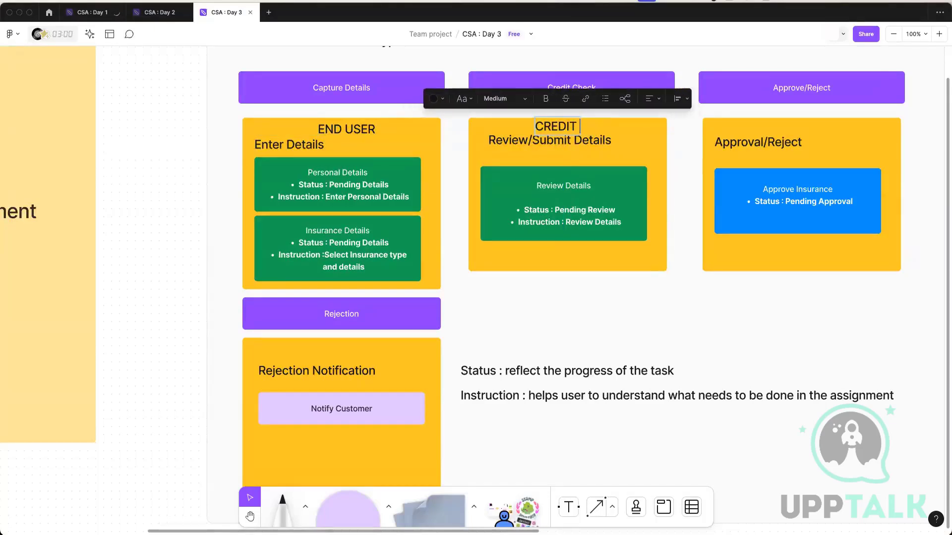
type("CHECK USER")
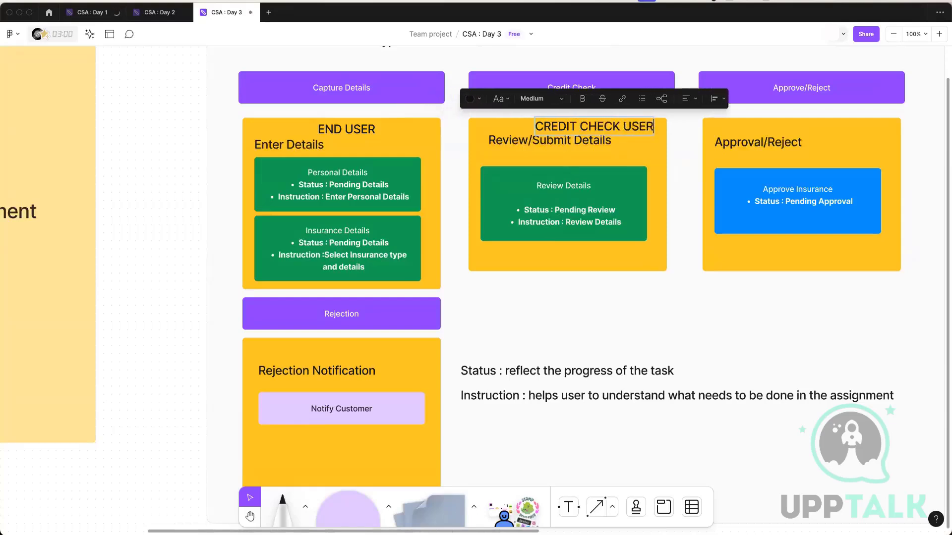
key("Escape")
double_click(555, 125)
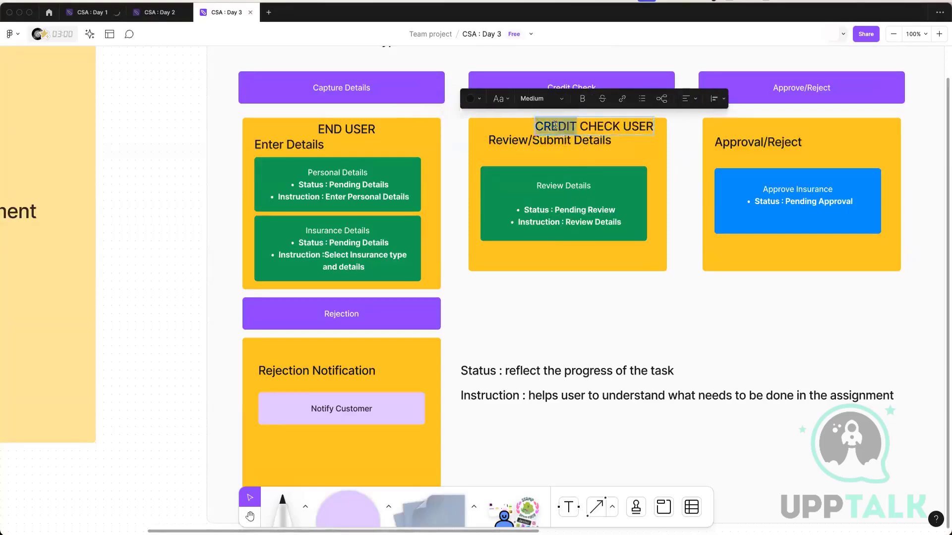
left_click(614, 131)
left_click(621, 159)
left_click_drag(602, 128, 584, 257)
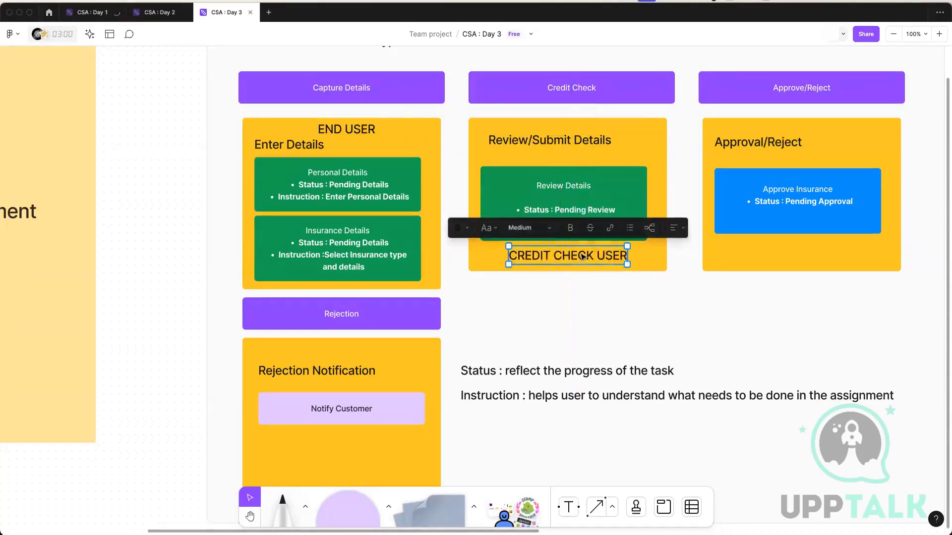
Copy the CREDIT CHECK USER label into the Approval/Reject box, change it to MANAGER and center it below Approve Insurance.
left_click(829, 253)
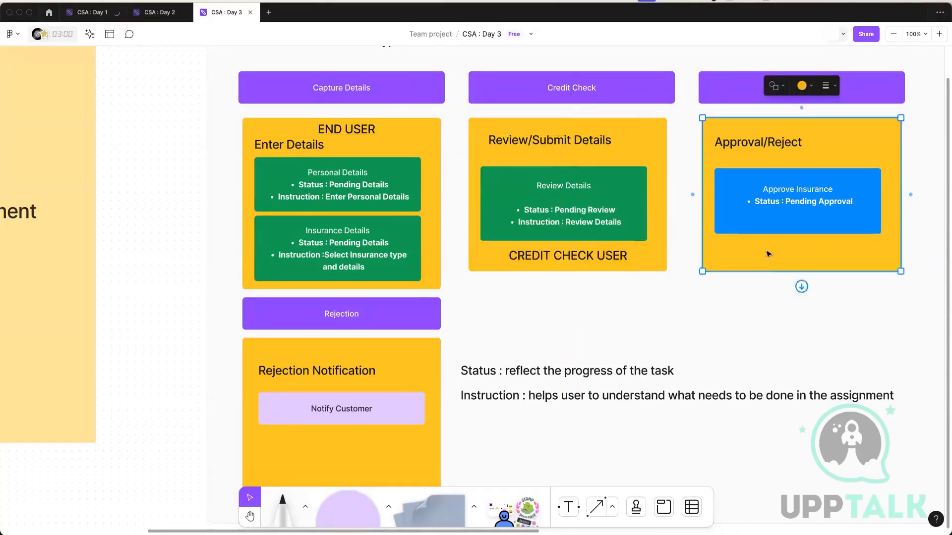
left_click(570, 255)
left_click_drag(570, 256, 802, 256)
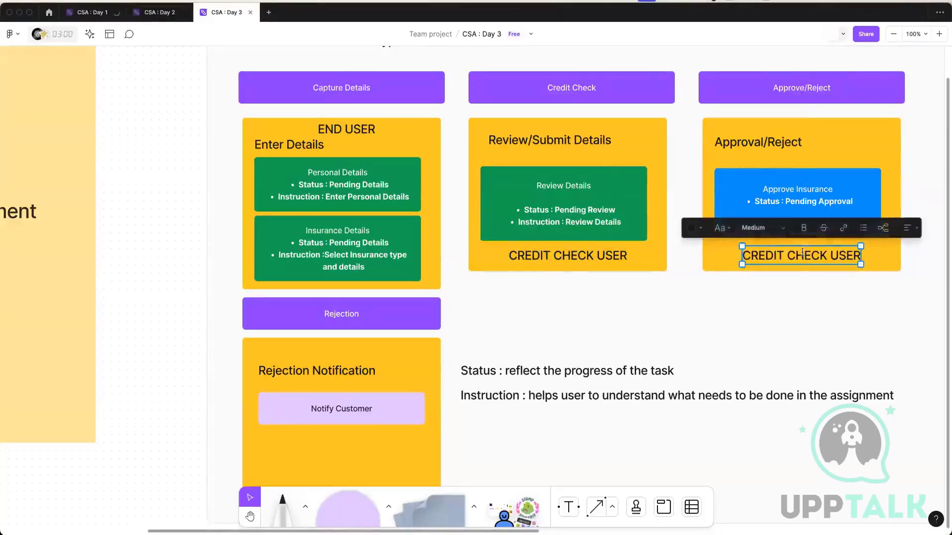
double_click(801, 256)
type("MANAGER")
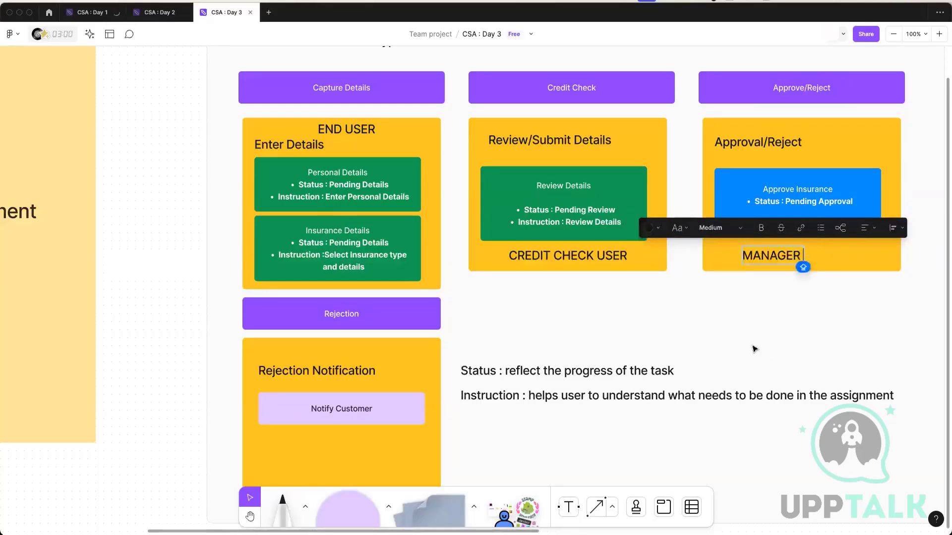
left_click(753, 345)
left_click_drag(765, 257, 795, 254)
Duplicate the CREDIT CHECK USER label and place the copy below Notify Customer in the Rejection Notification box.
scroll(749, 292, "down", 3)
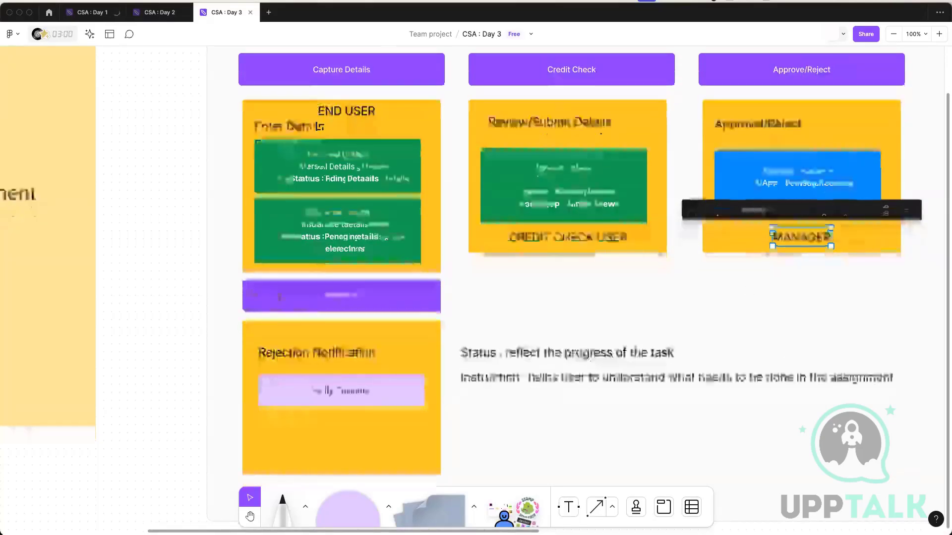
left_click(335, 416)
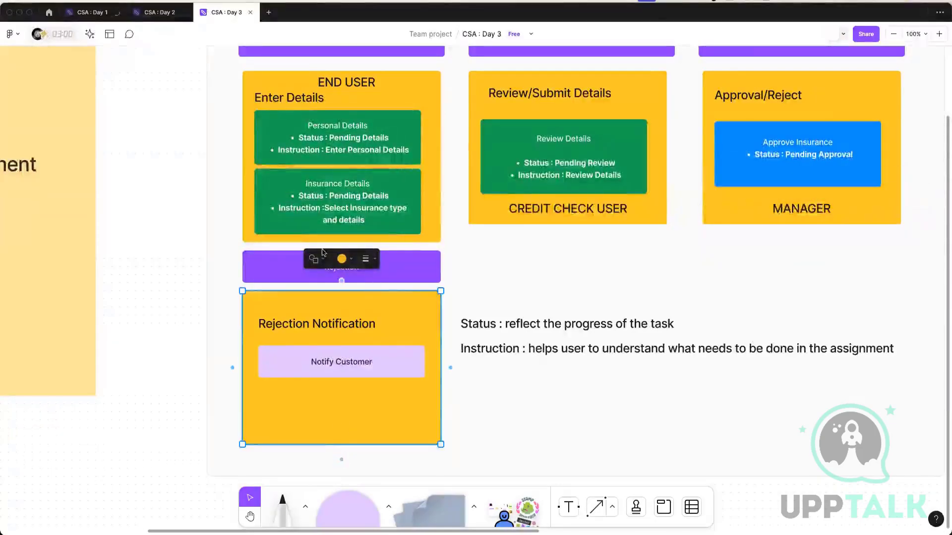
scroll(352, 187, "up", 5)
scroll(458, 175, "down", 9)
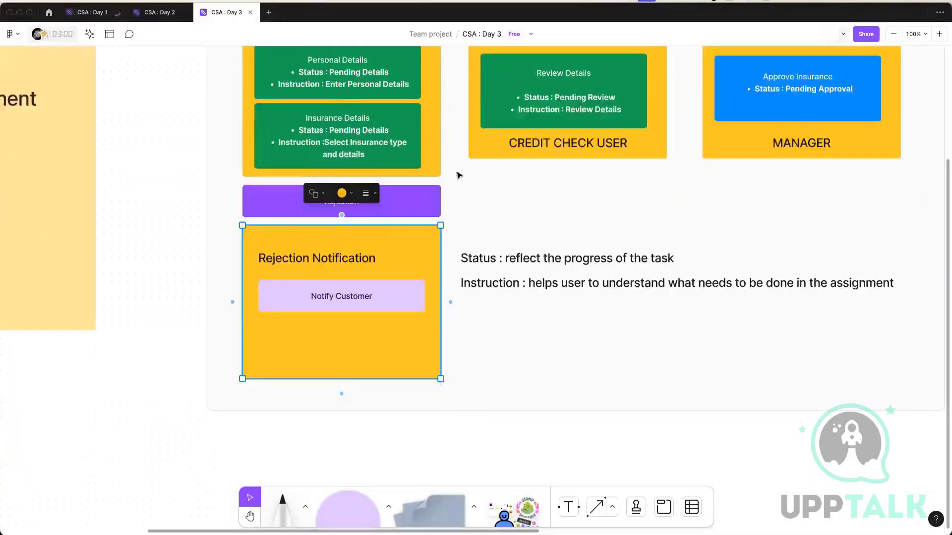
left_click(544, 144)
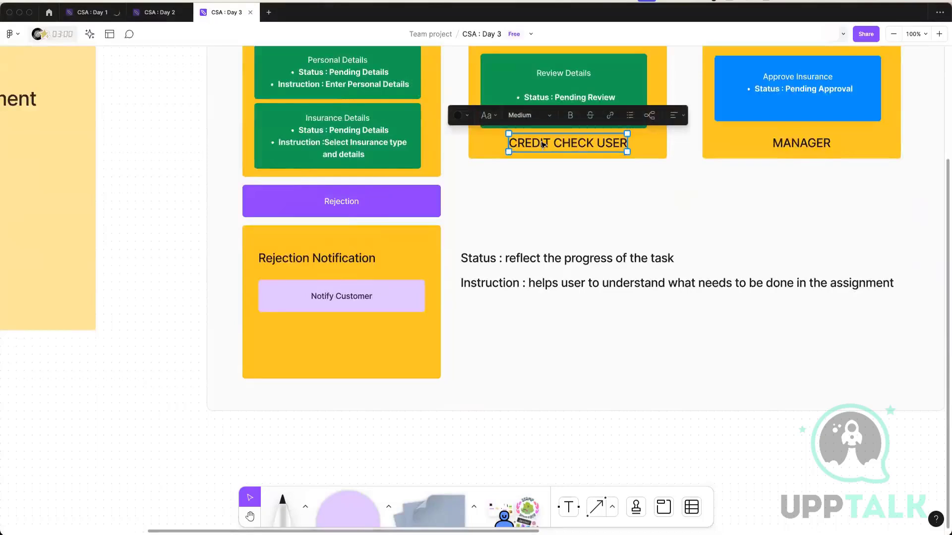
key("super+d")
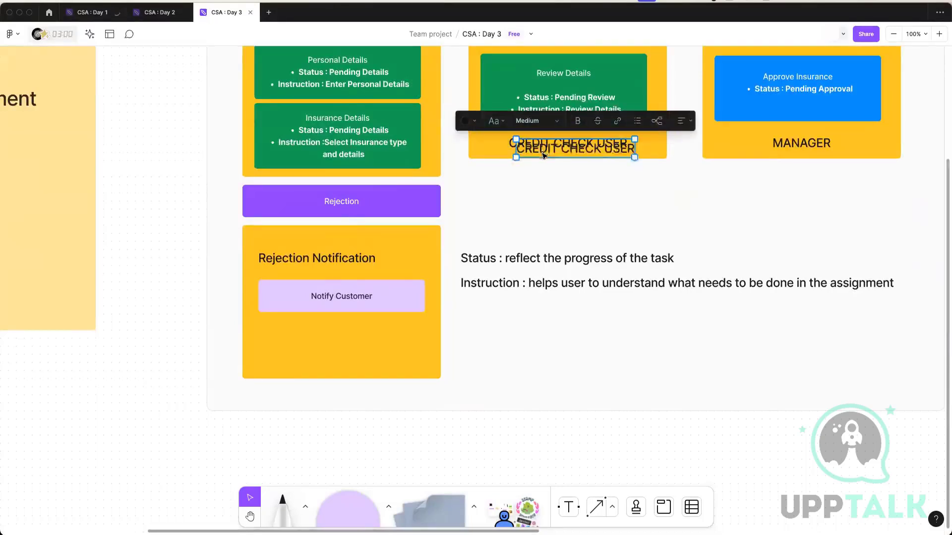
left_click_drag(554, 147, 324, 356)
Change the label in the Rejection Notification box to AUTOMATIC STEP.
double_click(324, 357)
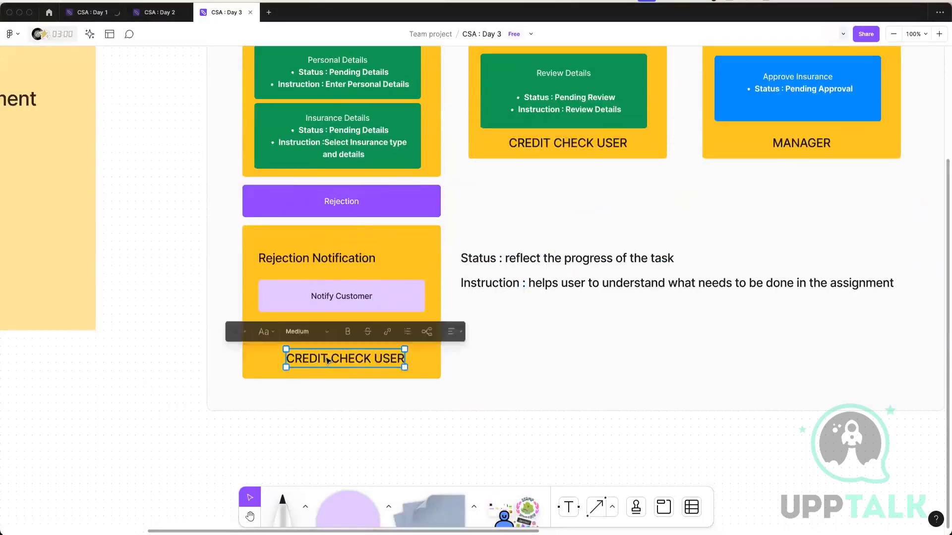
triple_click(325, 357)
type("AU")
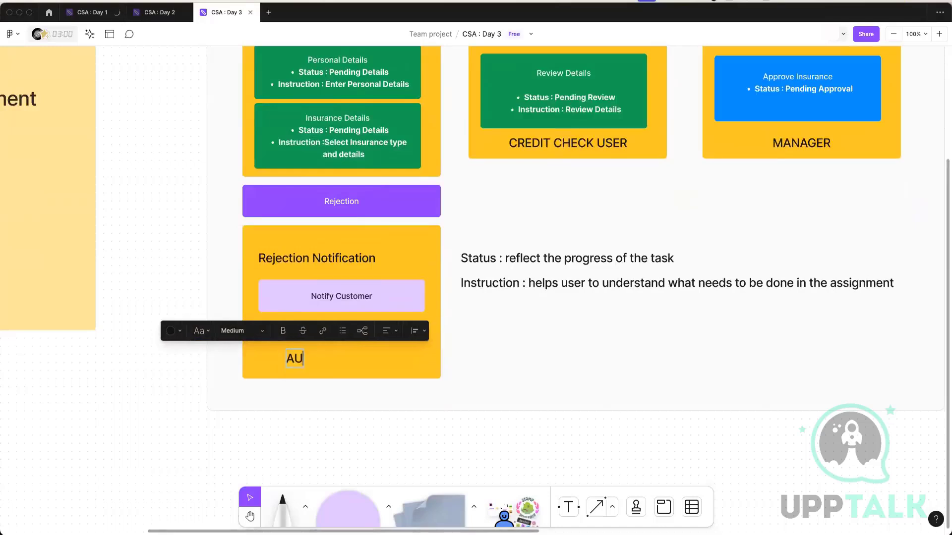
type("TOMATIC S")
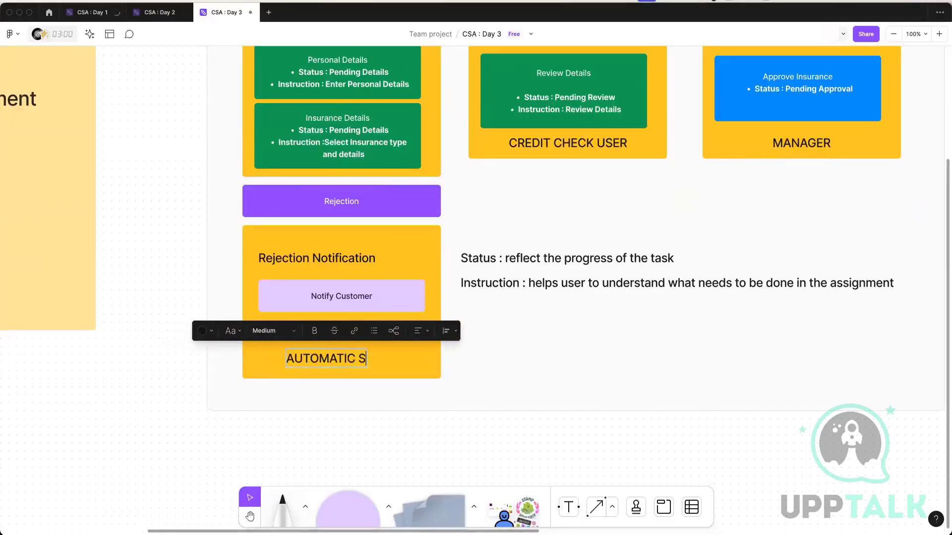
type("TEP")
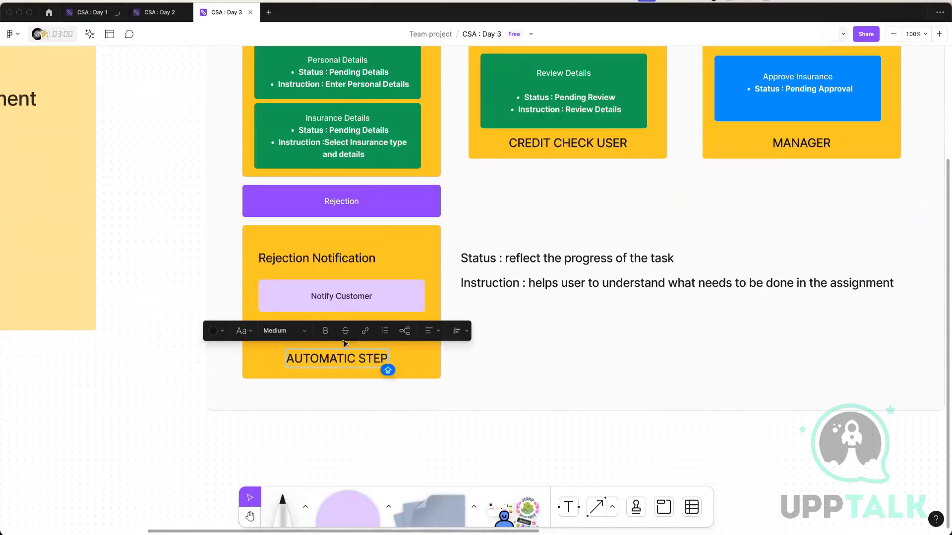
scroll(514, 272, "up", 5)
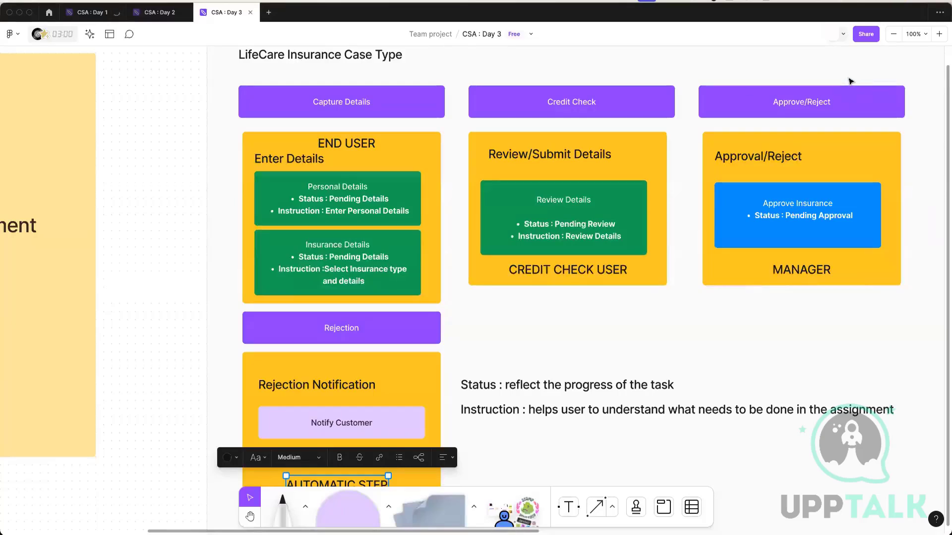
left_click(559, 340)
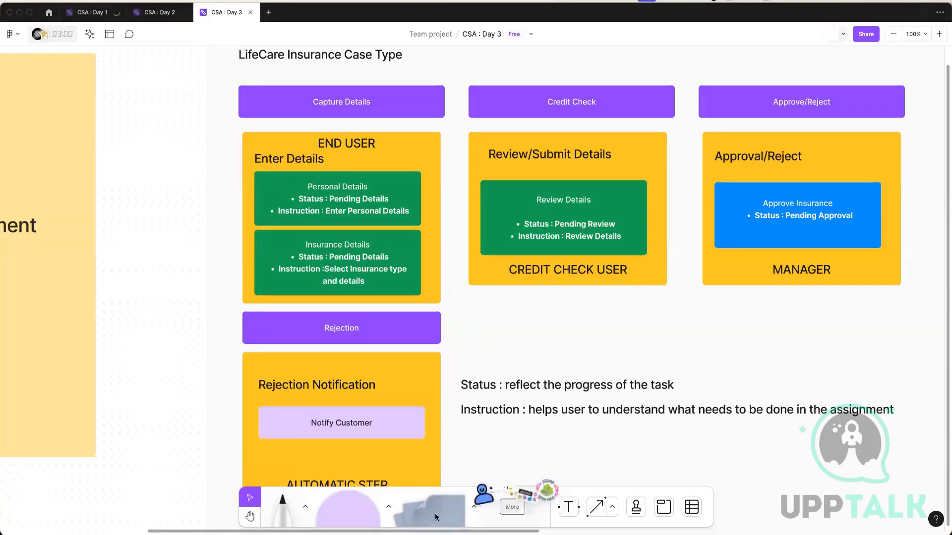
Examine the Persona's diagram and the Views and SLA notes on the whiteboard.
left_click(250, 516)
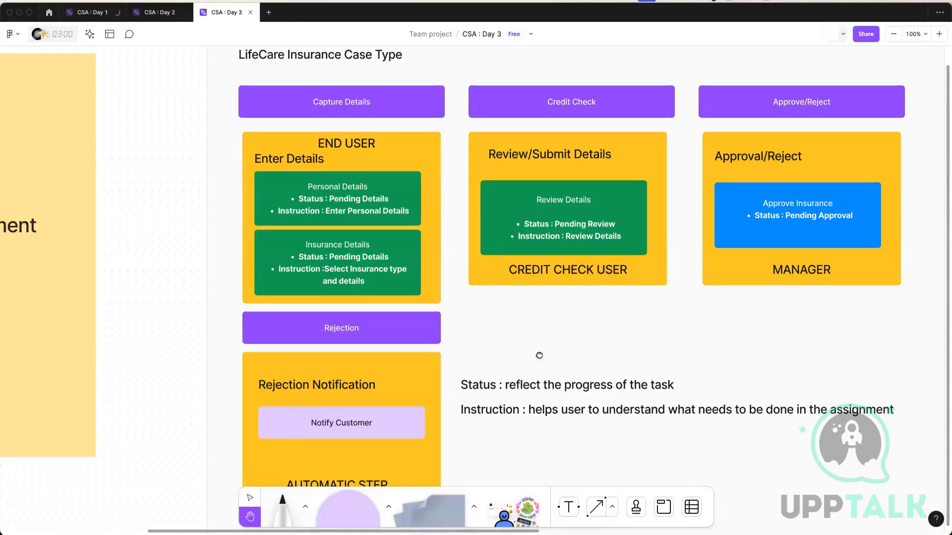
left_click_drag(805, 319, 564, 336)
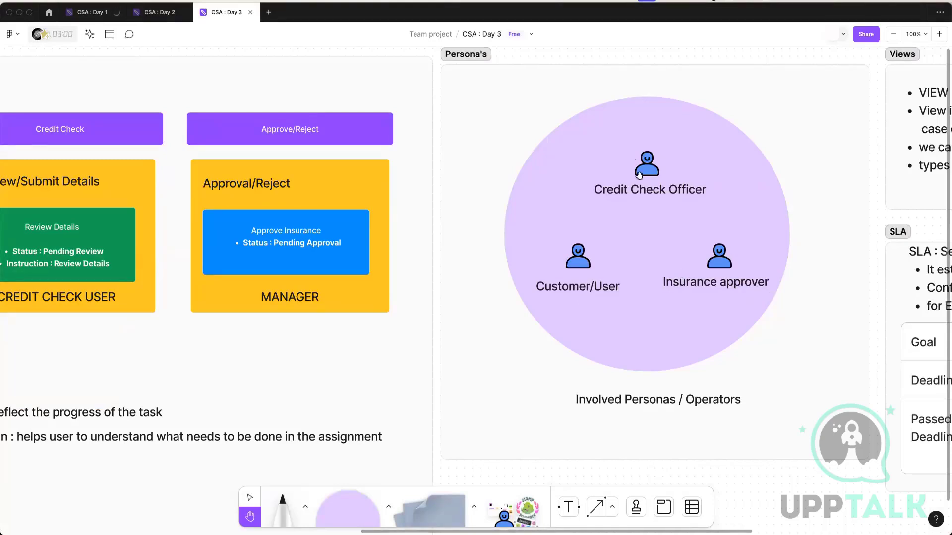
left_click_drag(718, 200, 546, 208)
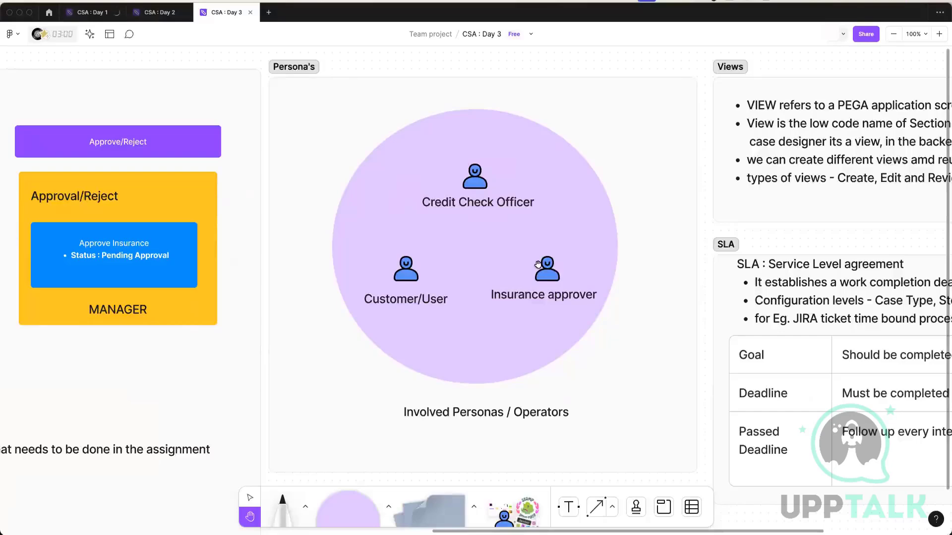
scroll(472, 261, "right", 10)
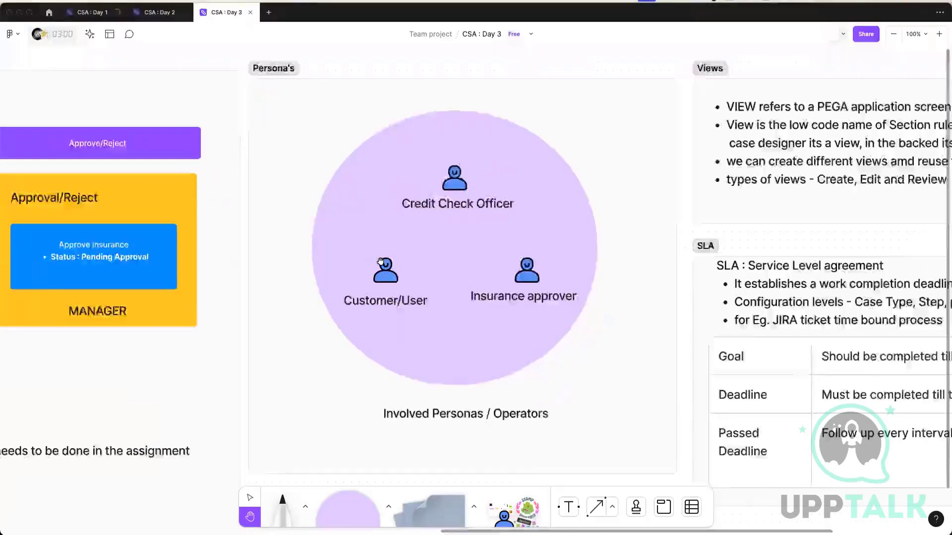
left_click_drag(667, 285, 580, 281)
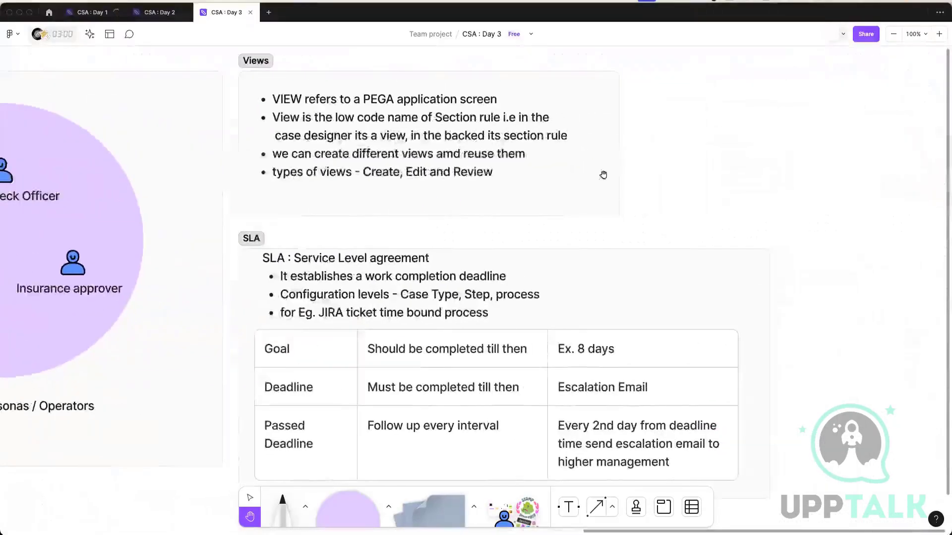
left_click_drag(499, 133, 588, 163)
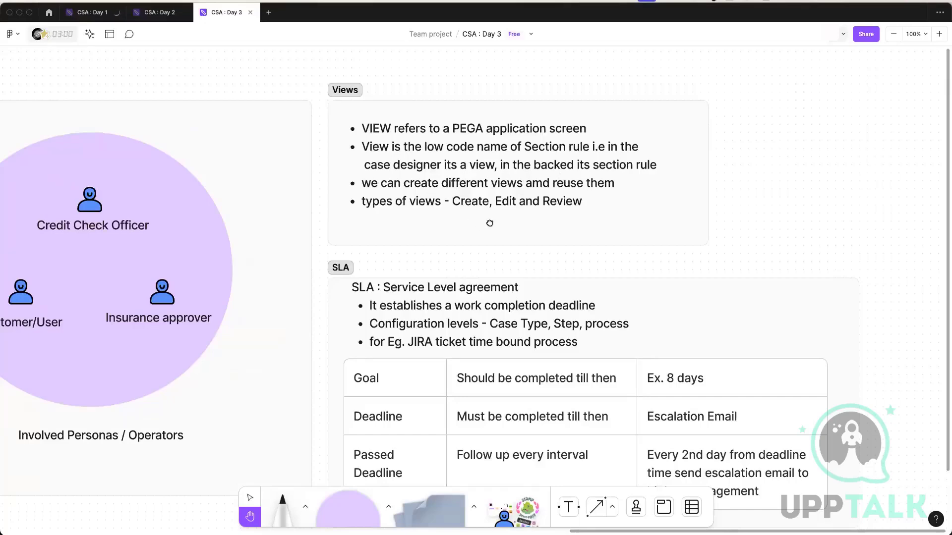
scroll(520, 202, "left", 3)
scroll(523, 199, "down", 2)
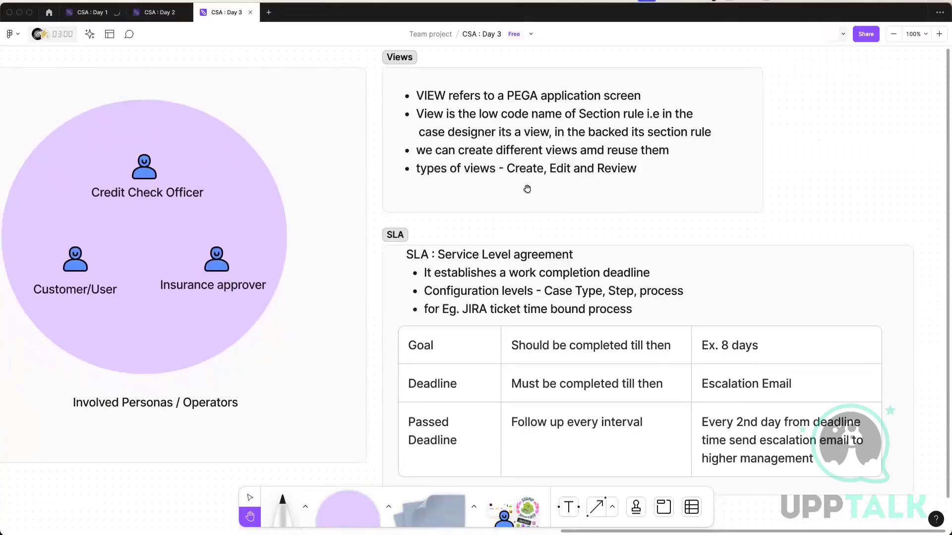
scroll(518, 224, "right", 2)
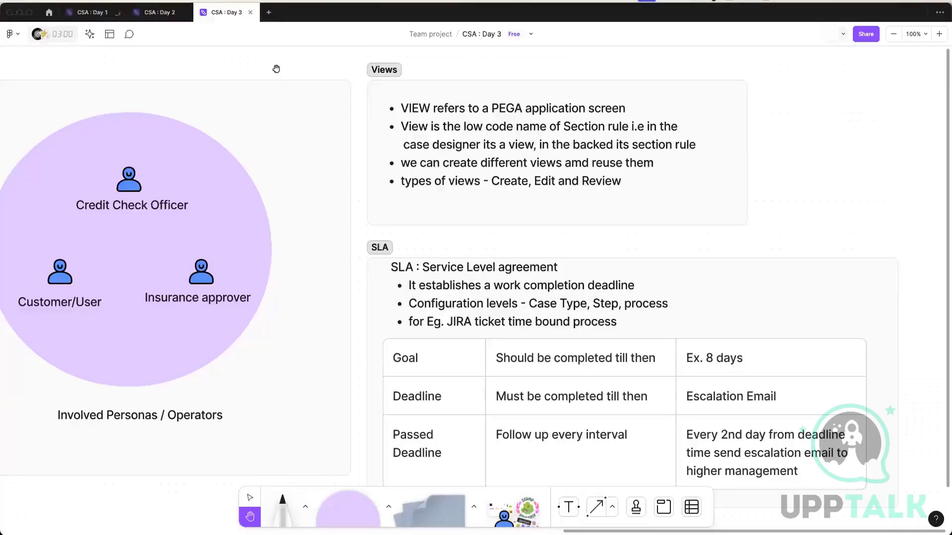
Switch from the whiteboard back to the Pega case designer window.
key("ctrl+Up")
left_click(569, 26)
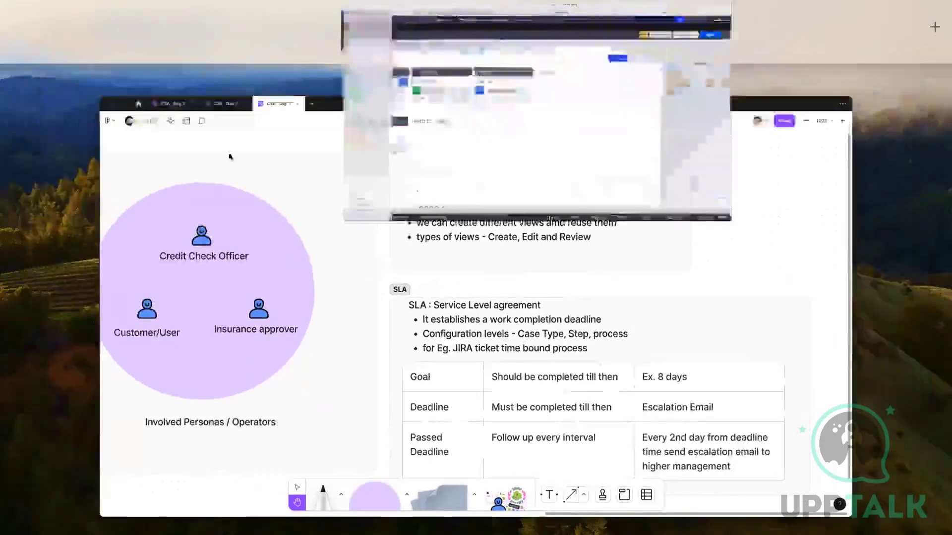
Display the list of Section rules in the User Interface category of the records.
left_click(4, 219)
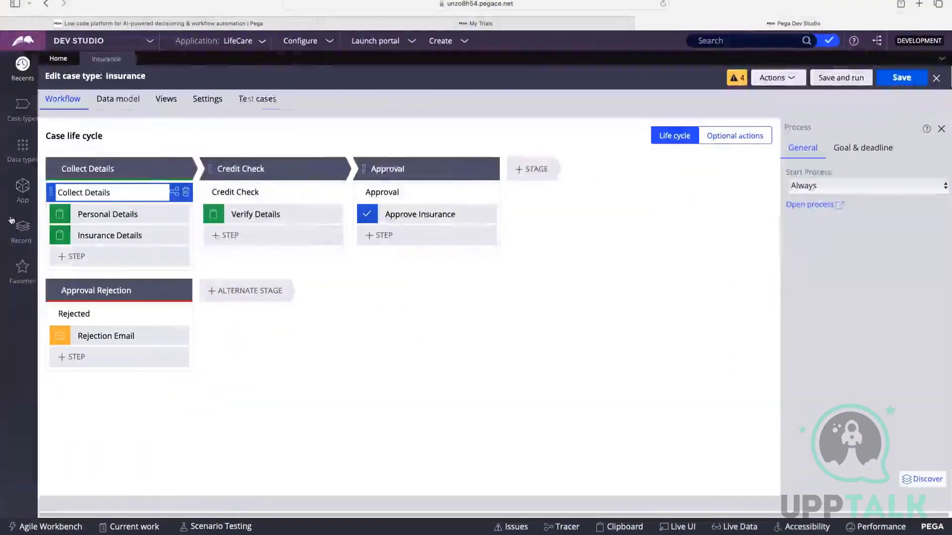
left_click(14, 238)
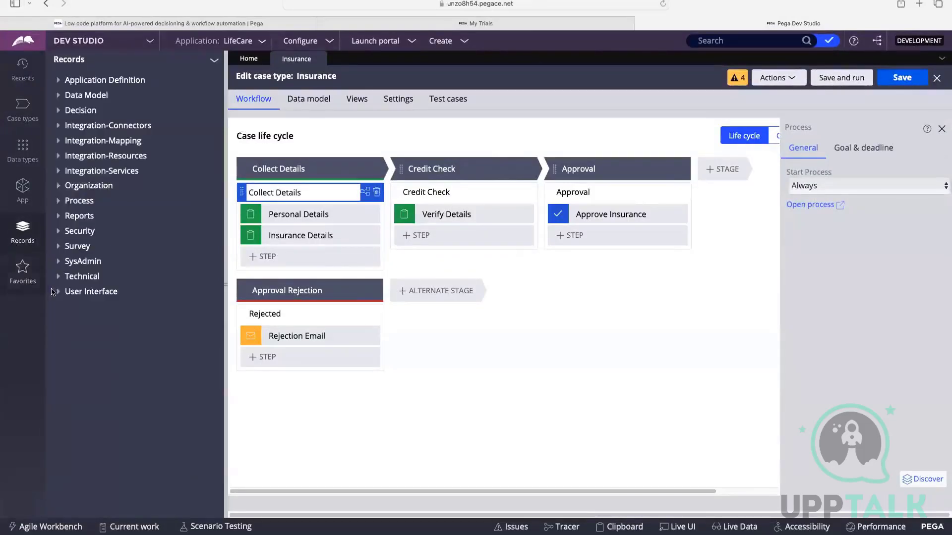
left_click(59, 295)
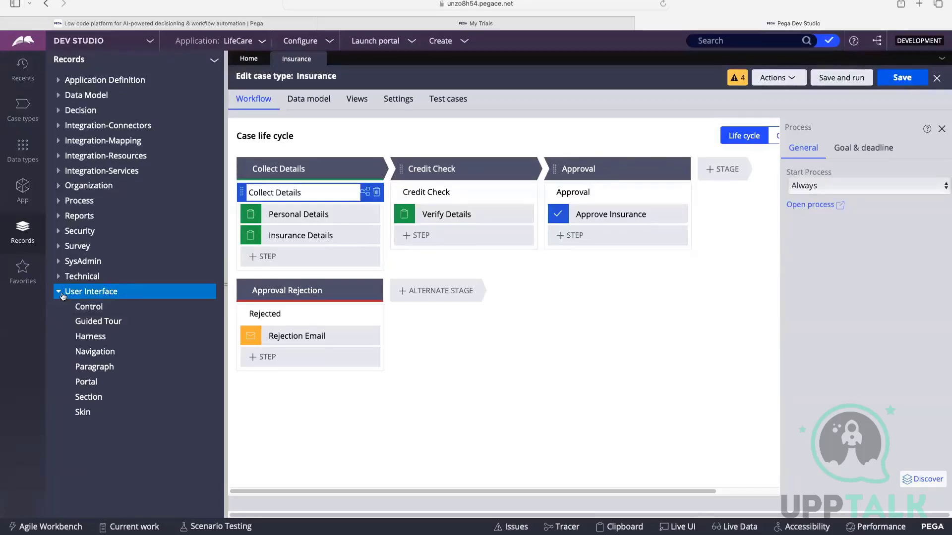
left_click(89, 398)
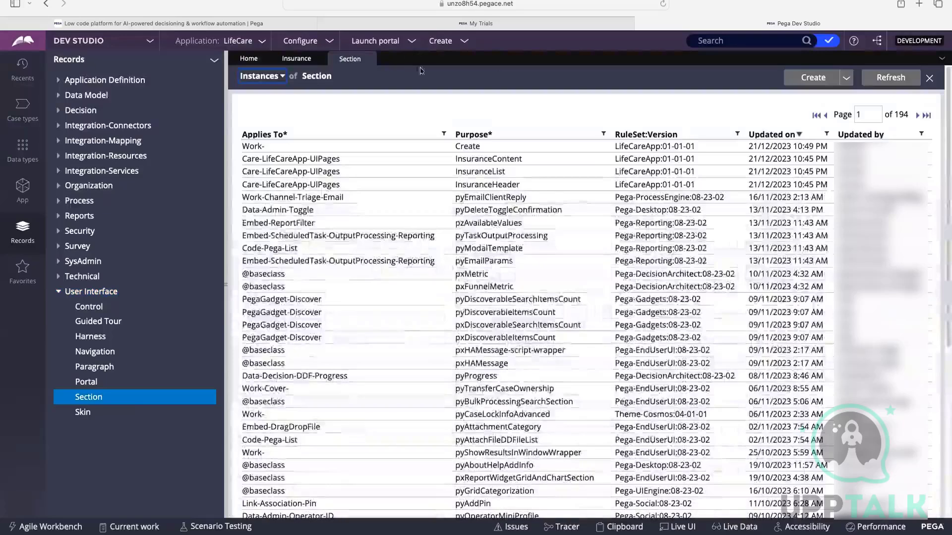
Save and run the Insurance case type, and read the notice on the new case's Personal Details assignment.
left_click(302, 65)
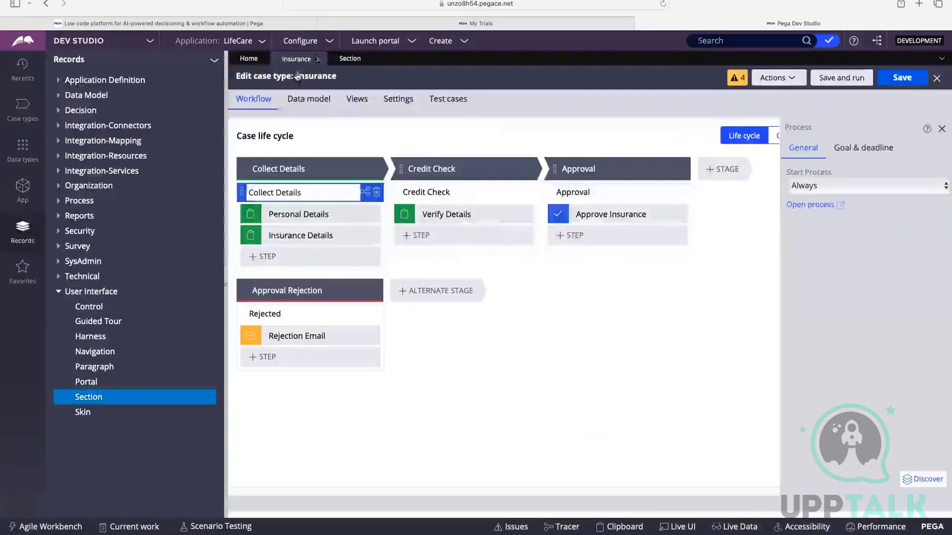
left_click(853, 79)
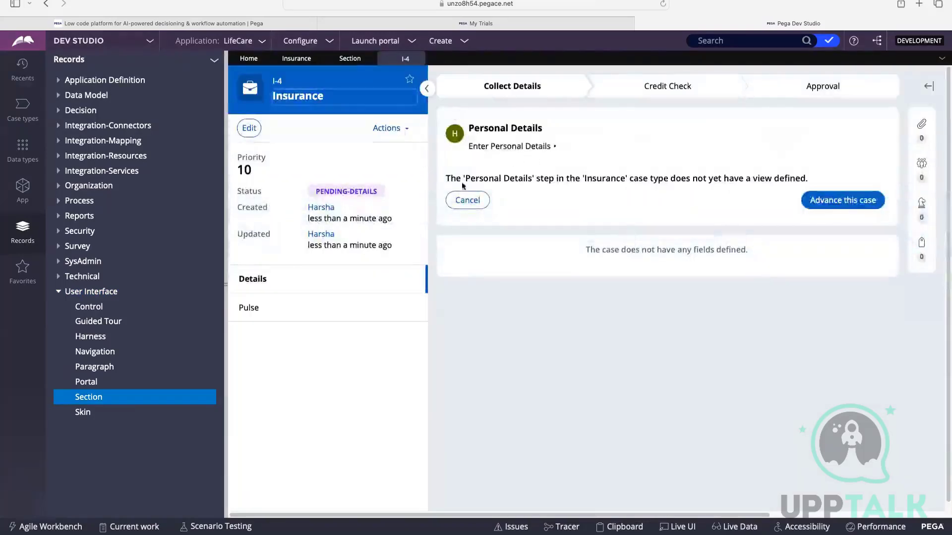
left_click_drag(446, 180, 591, 183)
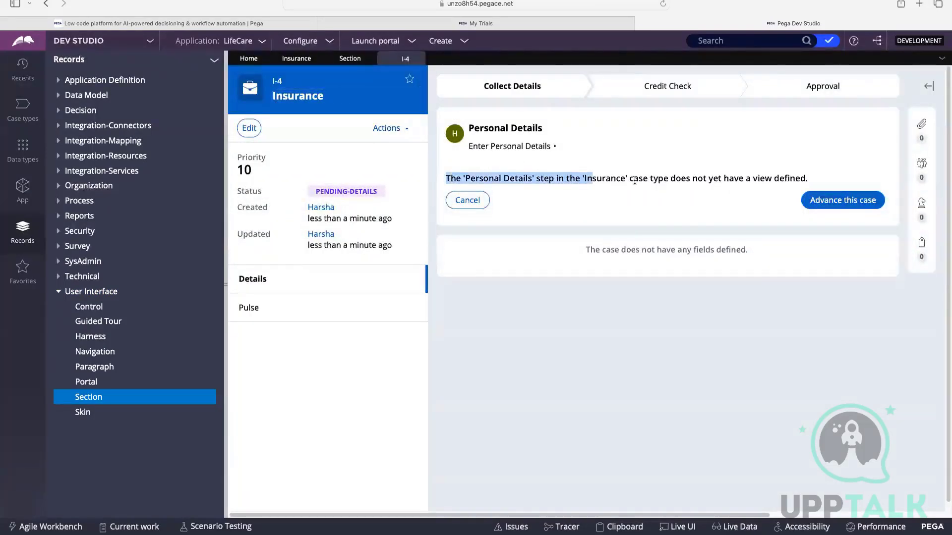
left_click(635, 181)
double_click(765, 180)
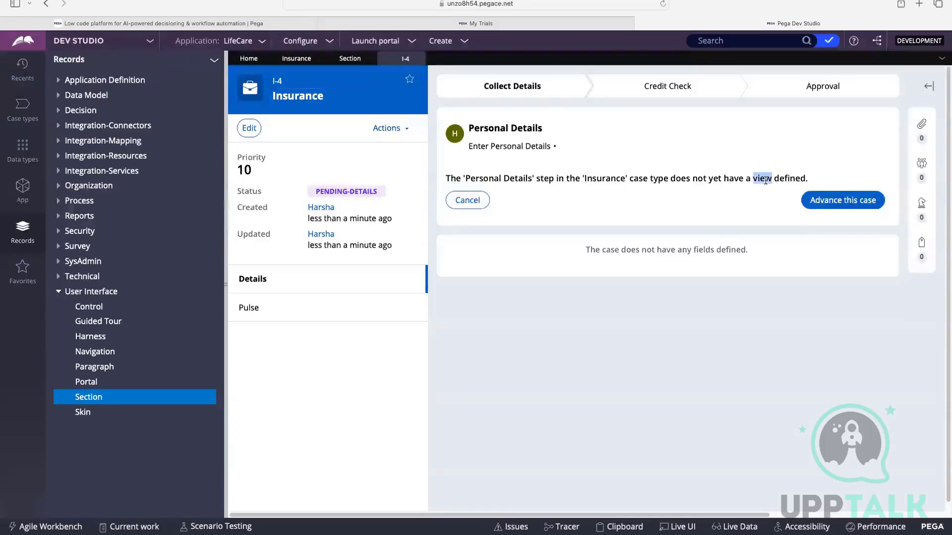
double_click(765, 181)
left_click(779, 213)
double_click(762, 178)
left_click(762, 177)
left_click_drag(504, 179, 555, 179)
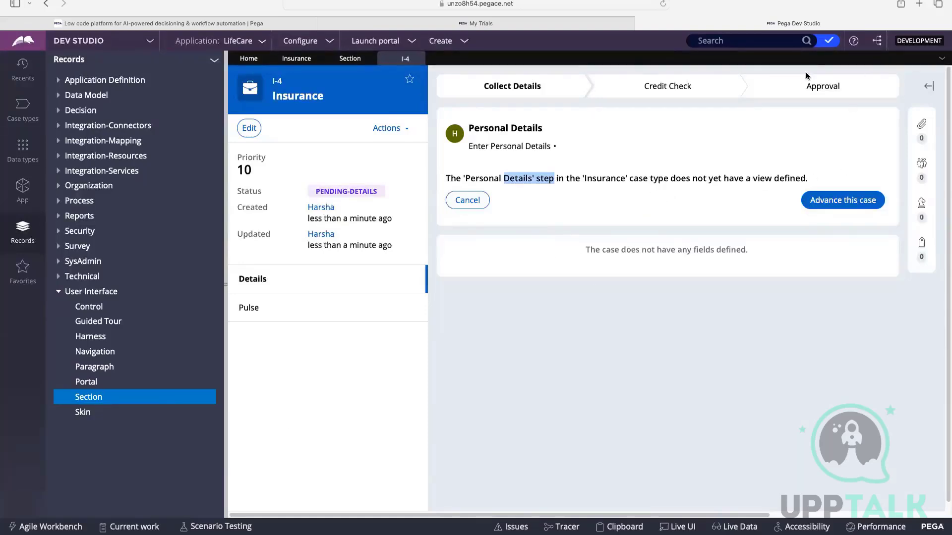
Compare the whiteboard's Views notes with the Section rules list and the views of the Insurance case type.
left_click(344, 64)
key("super+Tab")
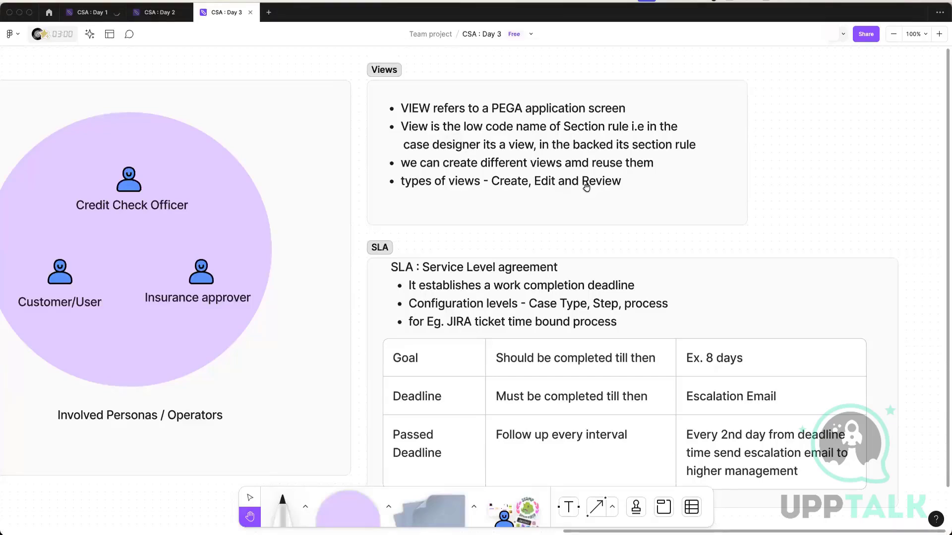
key("super+Tab")
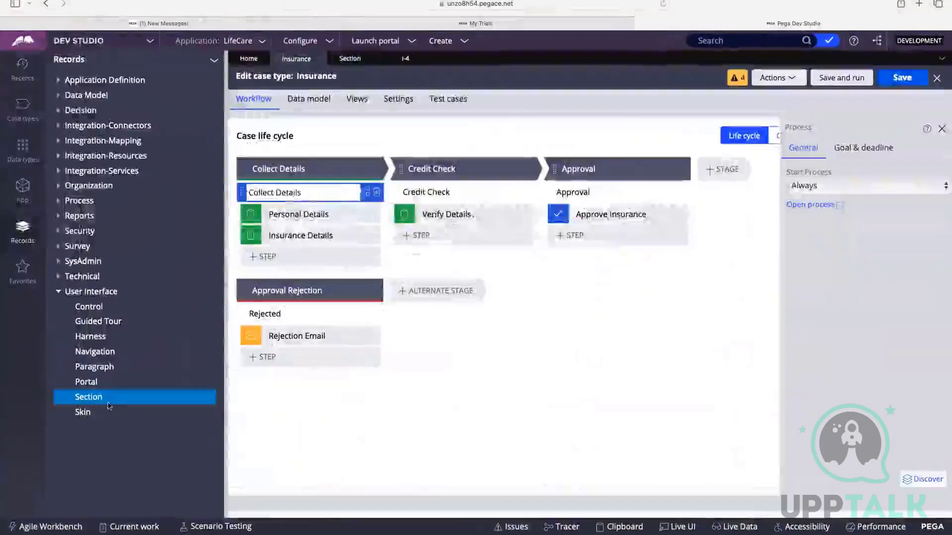
left_click(98, 402)
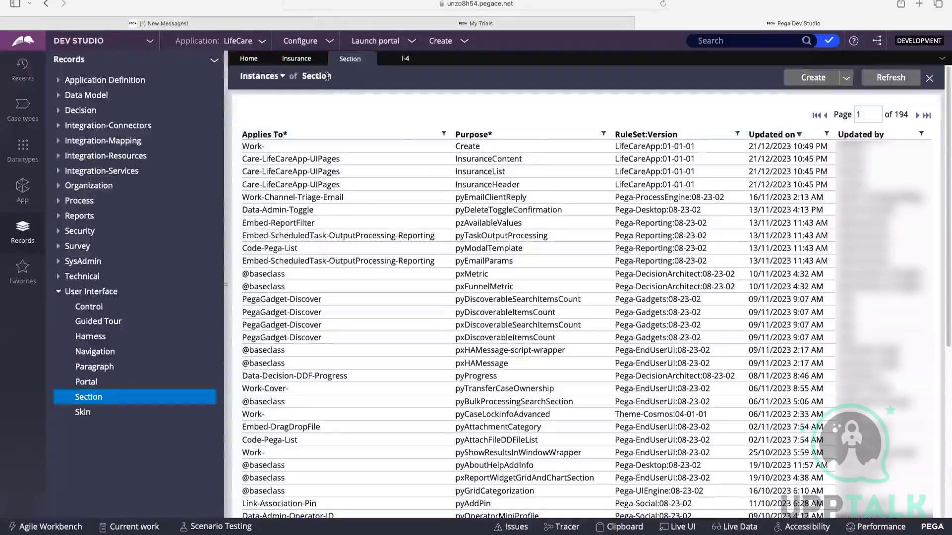
left_click(301, 61)
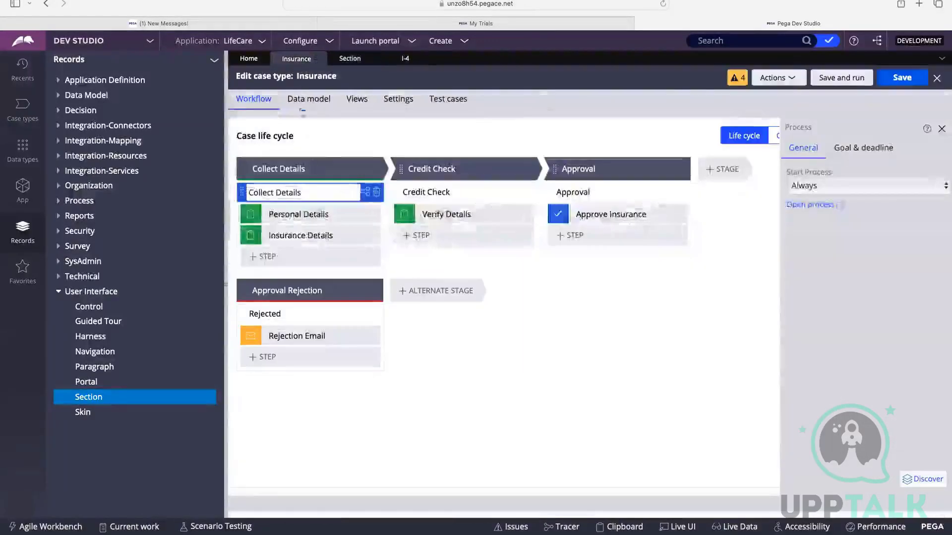
left_click(359, 106)
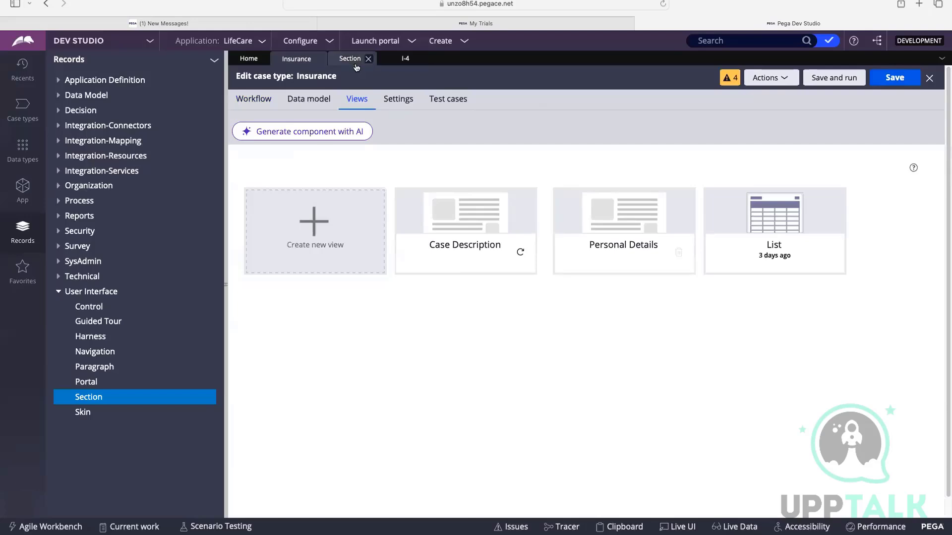
left_click(269, 109)
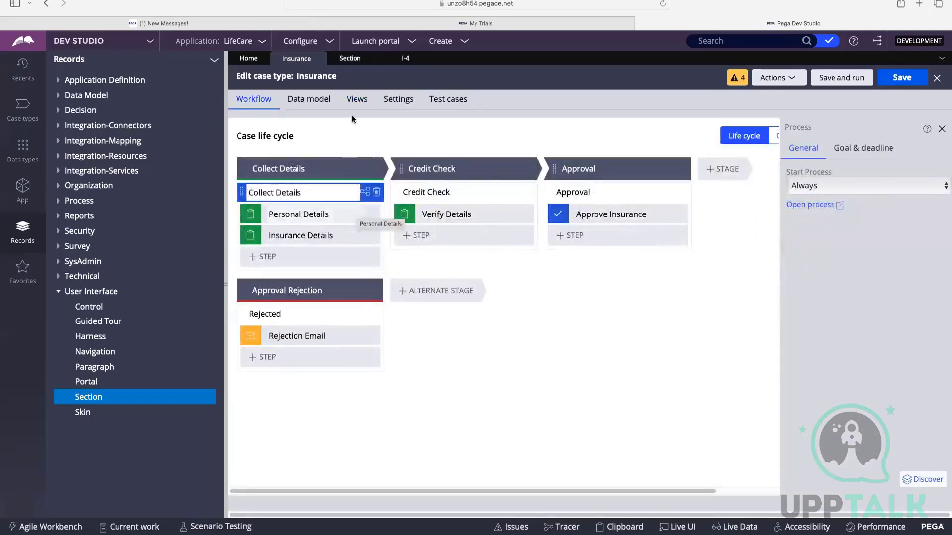
Examine the Code, Config and Dependencies options of the AI component generator for the case type's views, and close it.
left_click(371, 109)
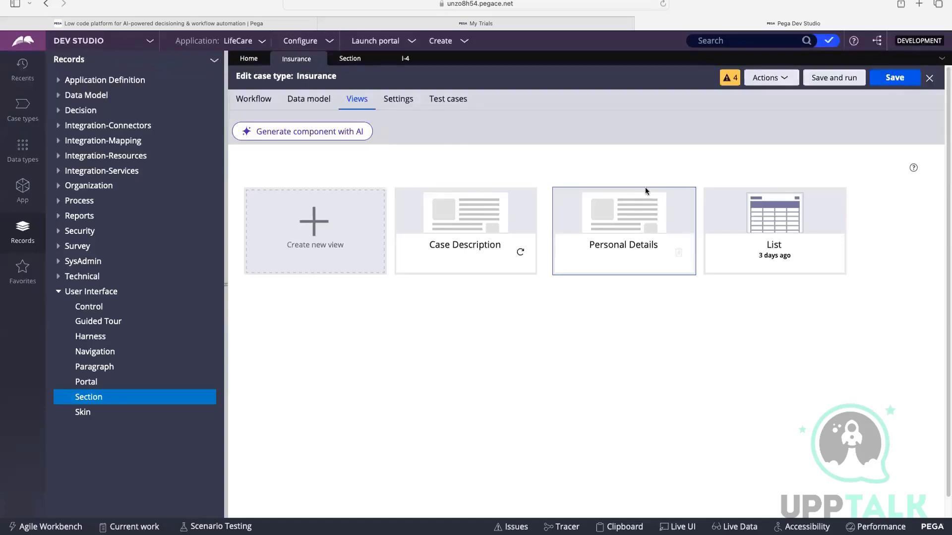
left_click(321, 135)
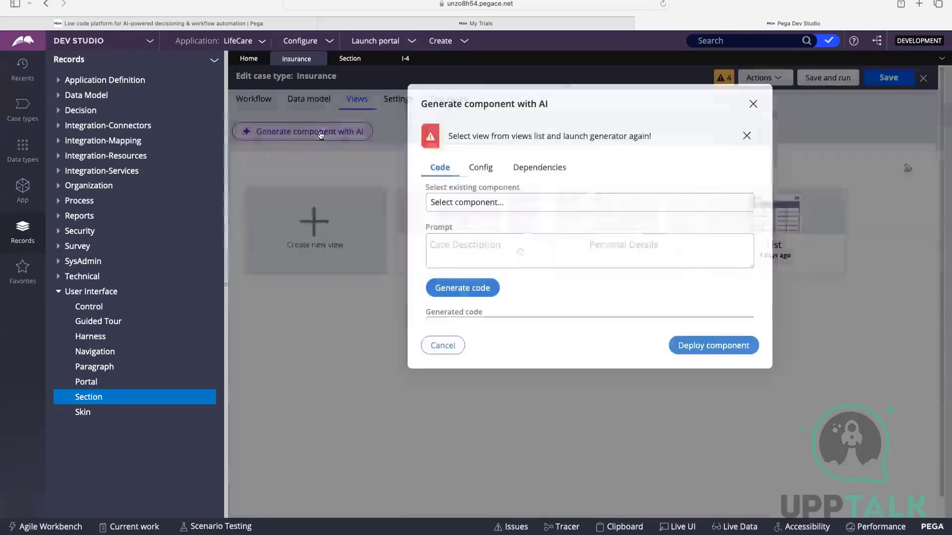
left_click_drag(448, 134, 662, 136)
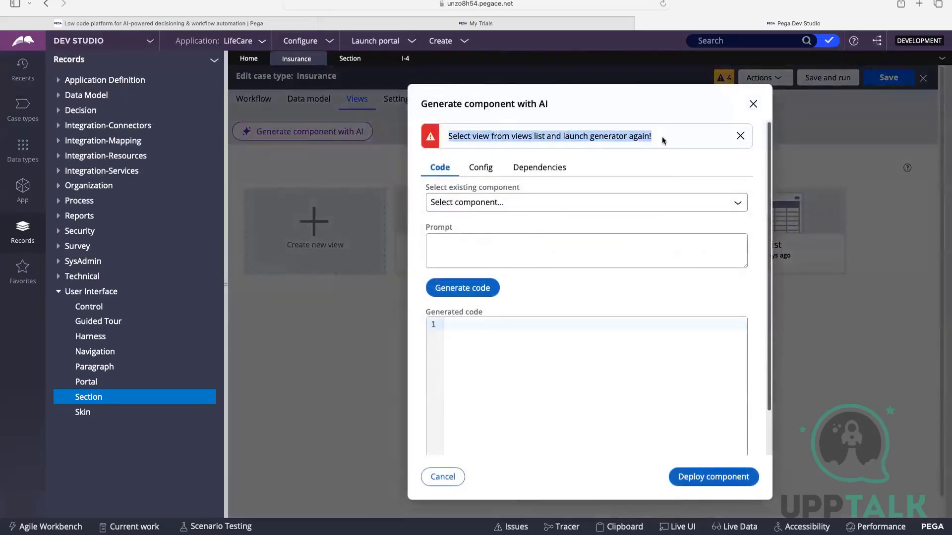
left_click(663, 136)
left_click(459, 203)
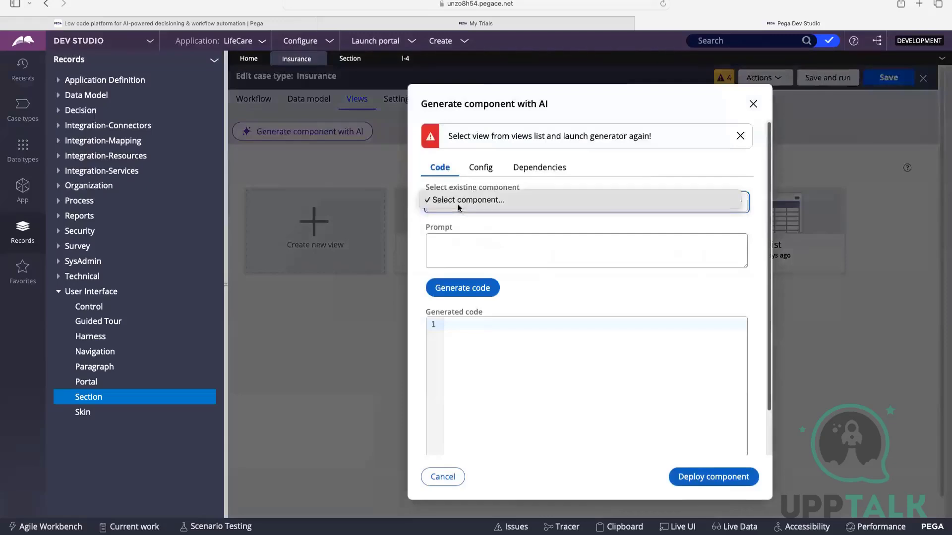
left_click(470, 251)
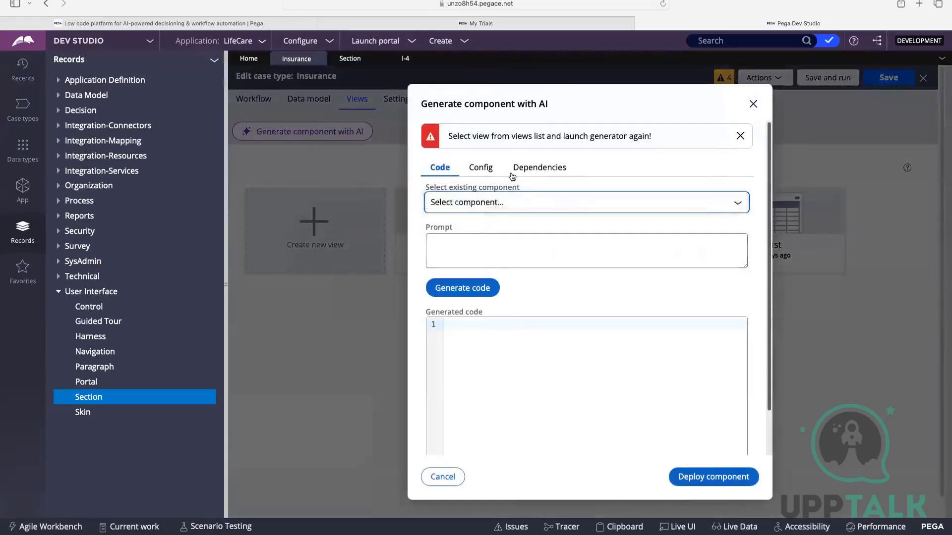
left_click(481, 167)
left_click(539, 167)
left_click(448, 169)
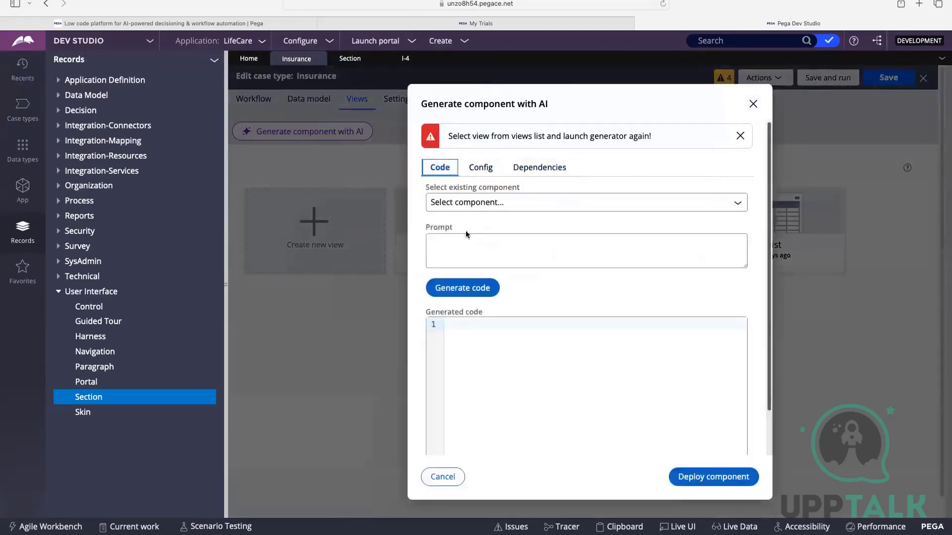
scroll(468, 229, "down", 1)
left_click(487, 189)
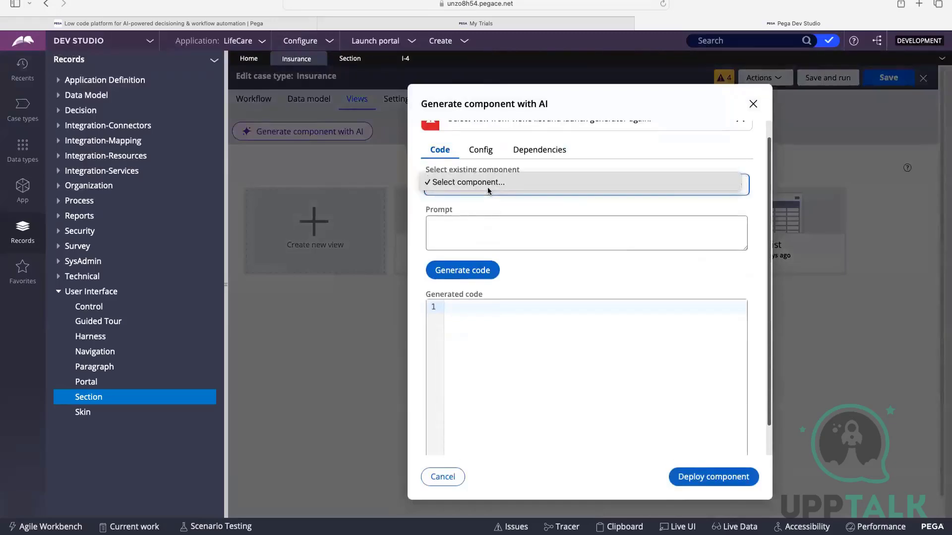
left_click(504, 217)
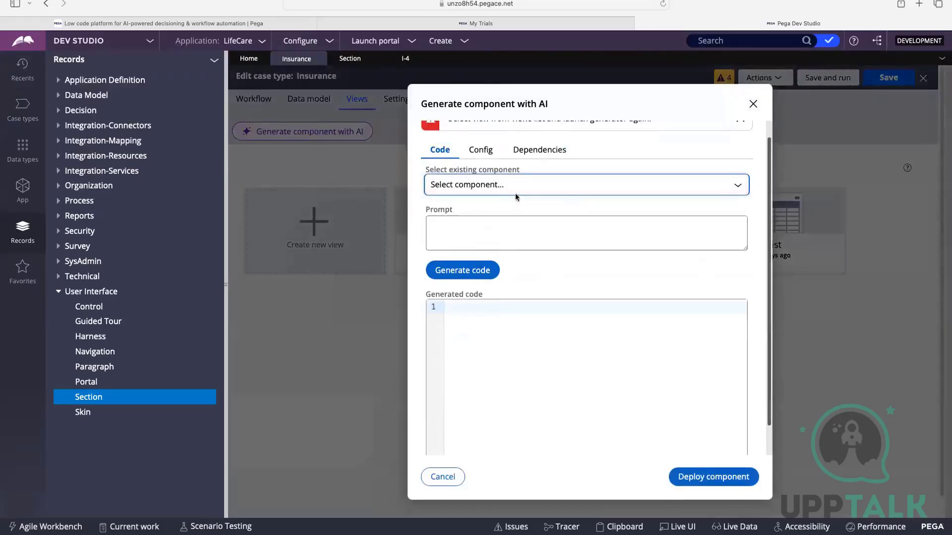
left_click(752, 104)
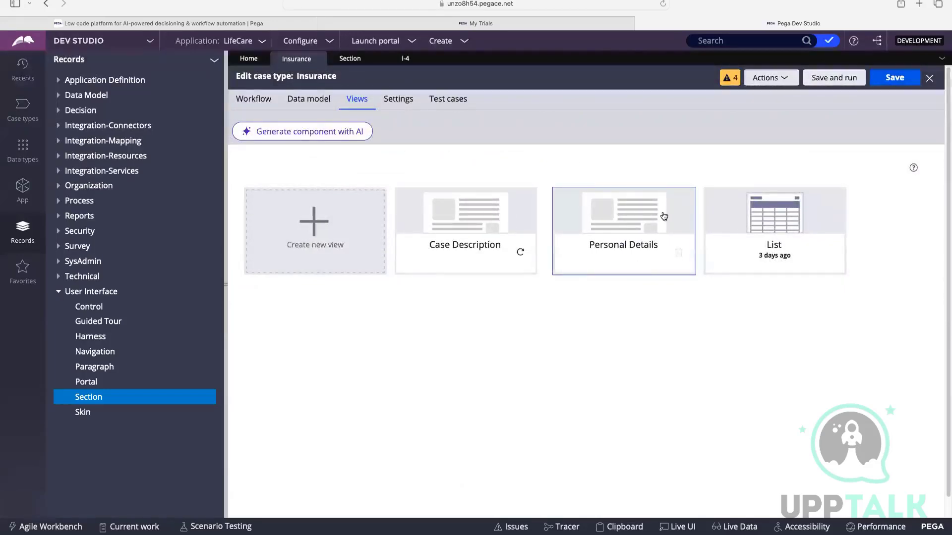
Inspect the fields of the Personal Details view in the case type's list of views, and cancel.
left_click(588, 244)
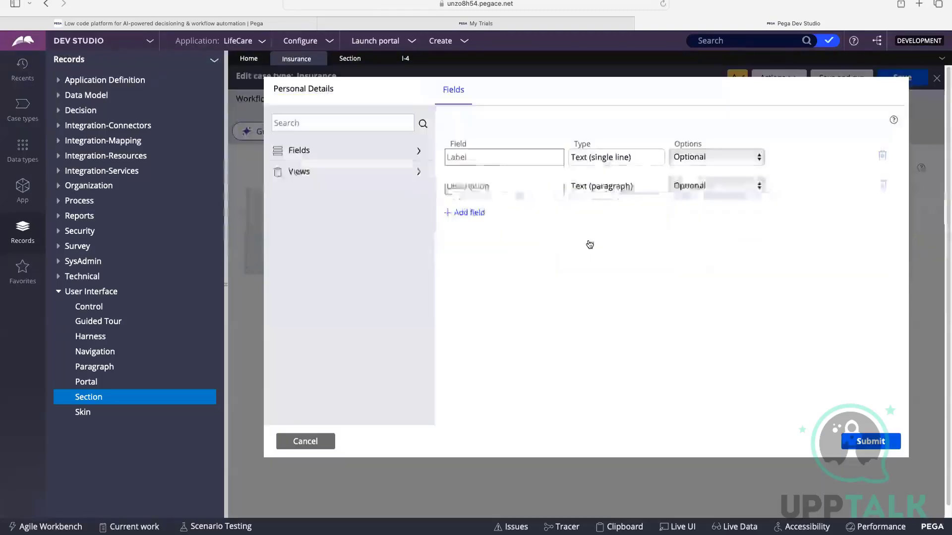
double_click(452, 157)
left_click_drag(450, 187, 510, 186)
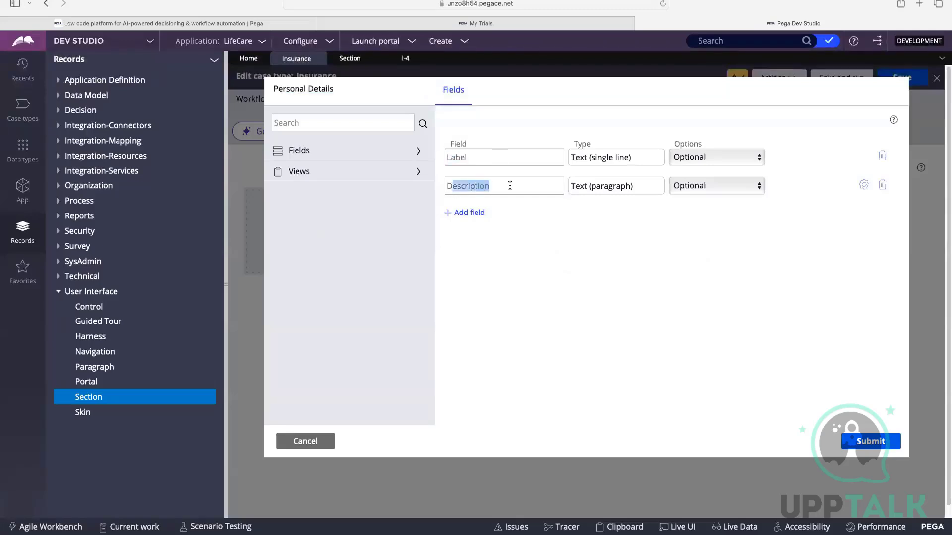
left_click(312, 442)
Open the view configuration of the Personal Details step in the Collect Details stage of the workflow.
left_click(261, 99)
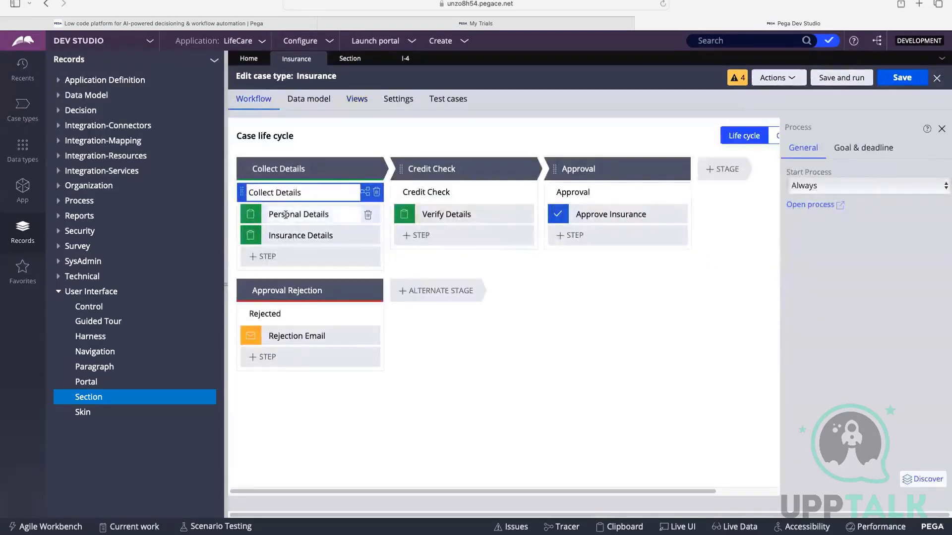
left_click(286, 214)
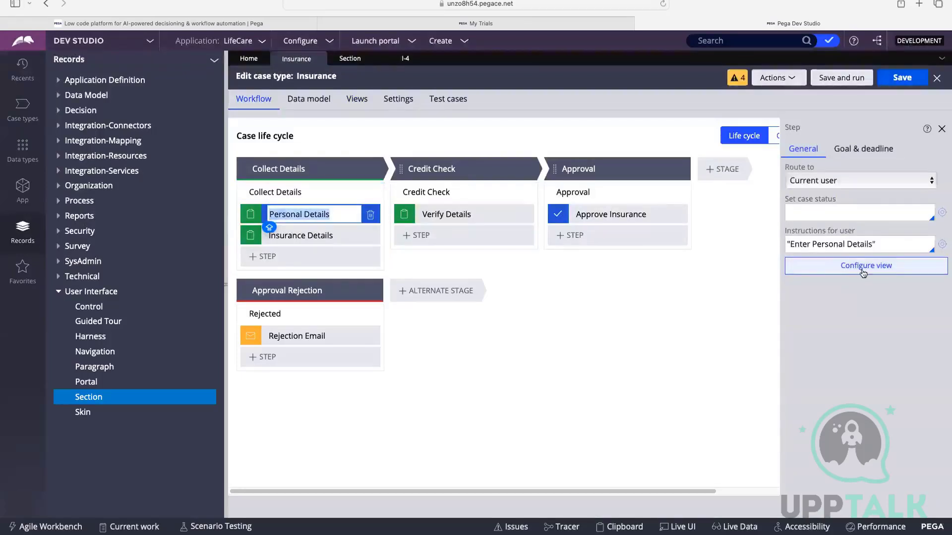
left_click(820, 267)
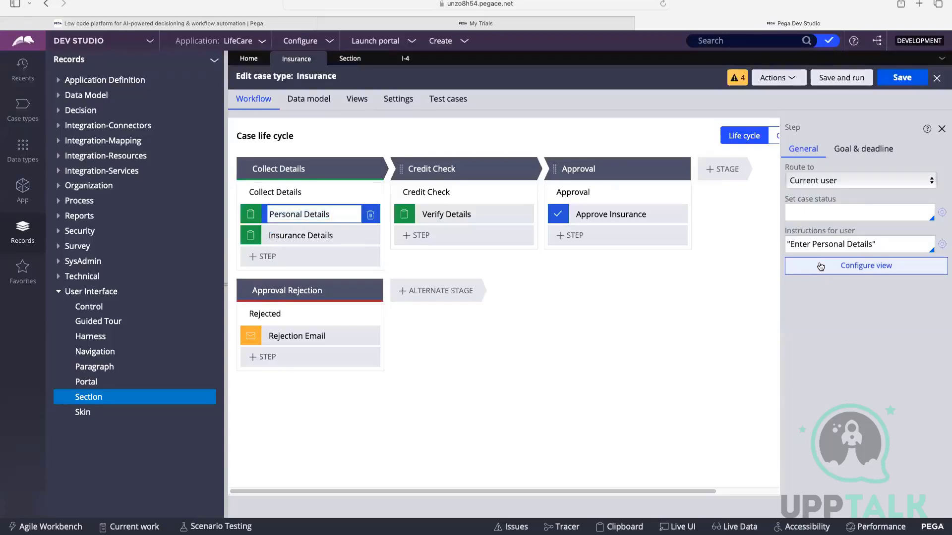
left_click(820, 267)
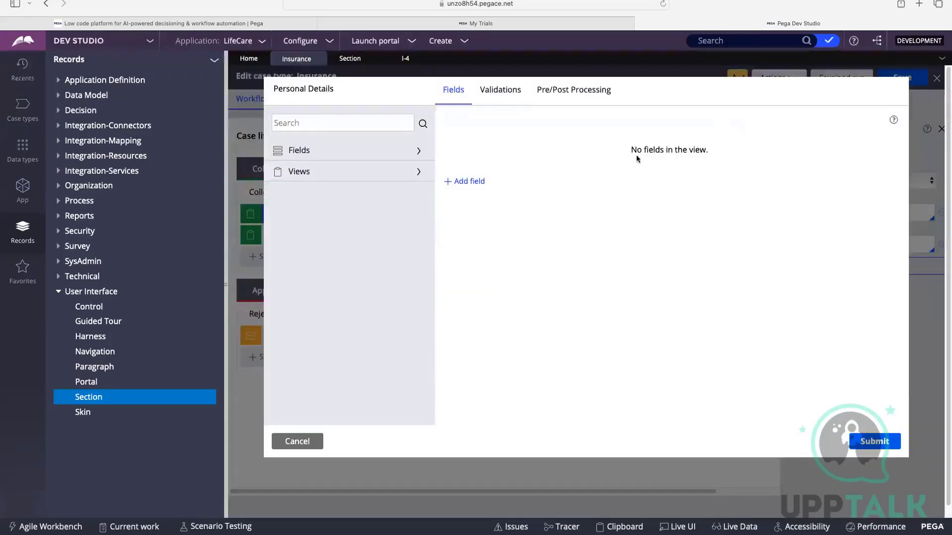
left_click_drag(622, 149, 760, 156)
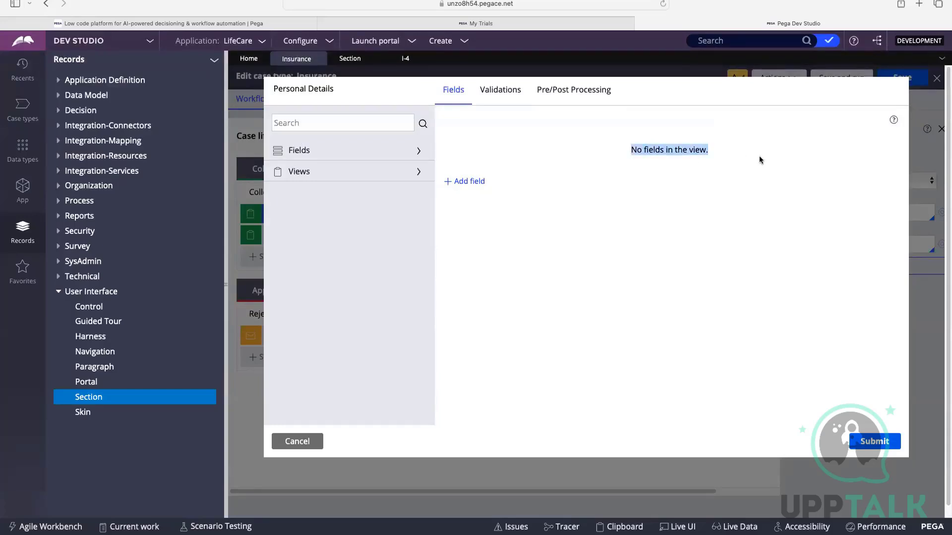
Add an optional single-line text field named First Name to the Personal Details view and submit the view configuration.
left_click(476, 181)
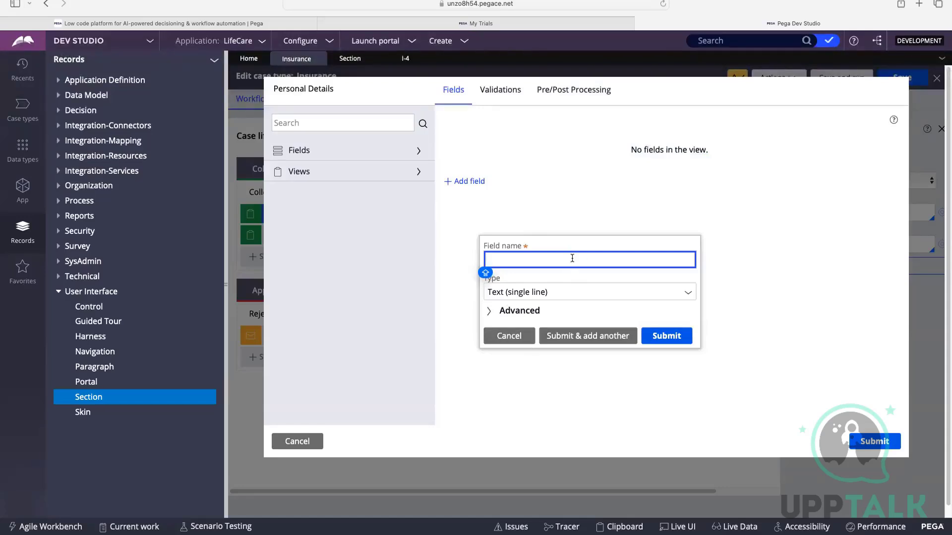
type("FIRST")
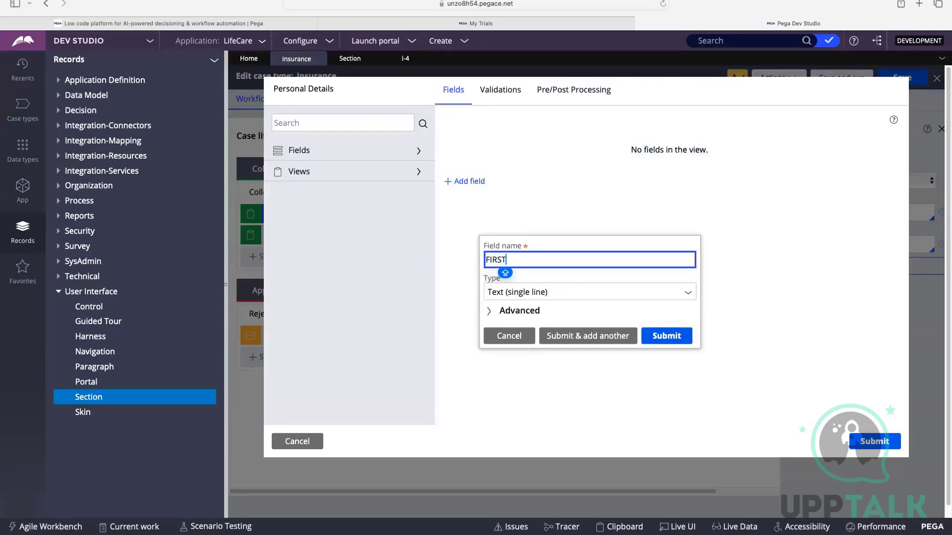
key("BackSpace")
key("BackSpace")
key("BackSpace")
key("BackSpace")
key("BackSpace")
key("Caps_Lock")
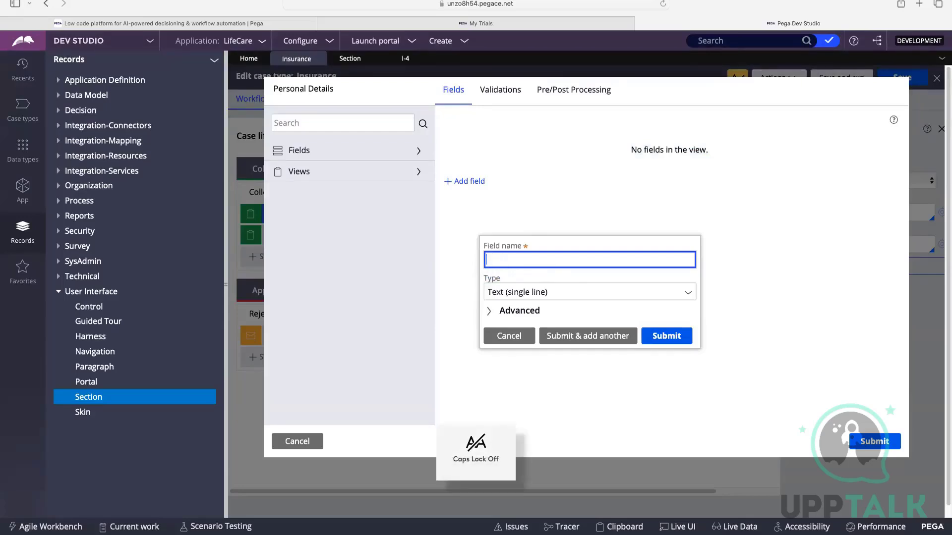
type("First ")
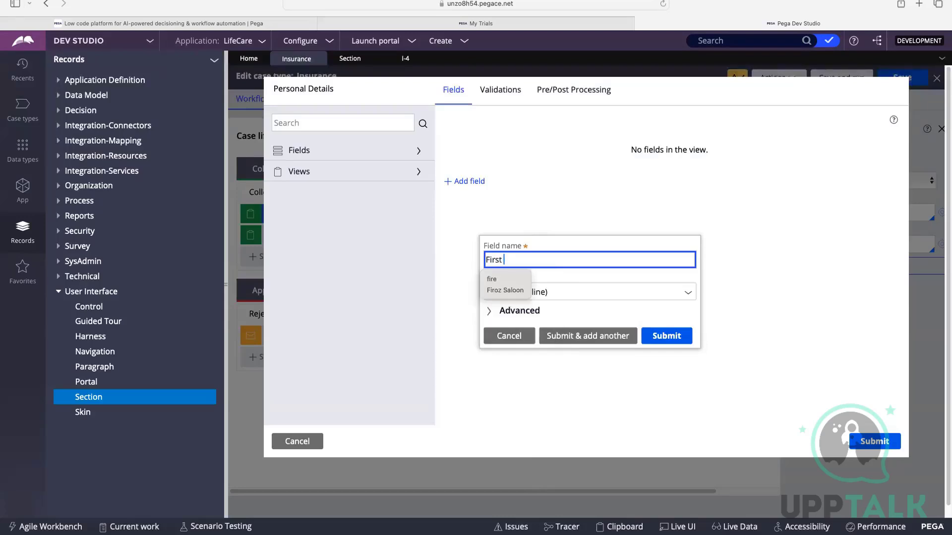
type("Name")
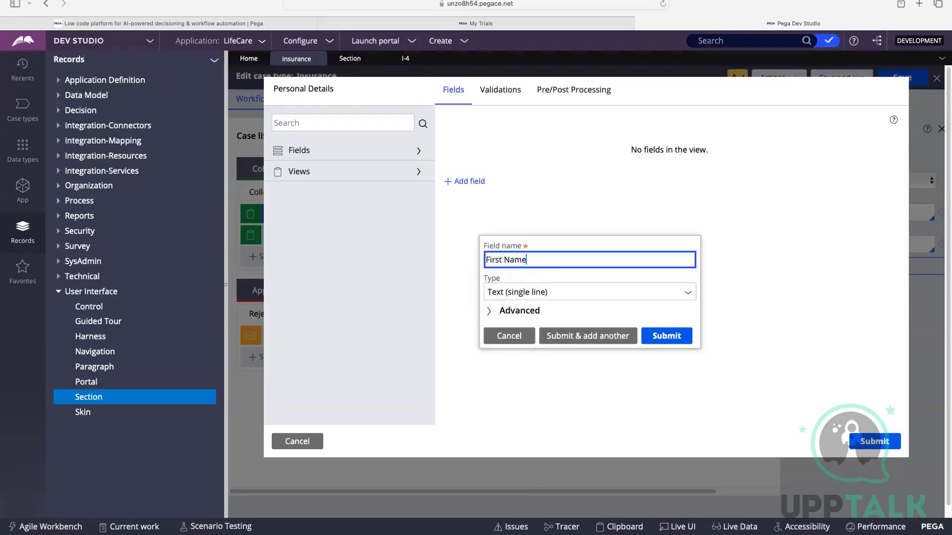
left_click(669, 338)
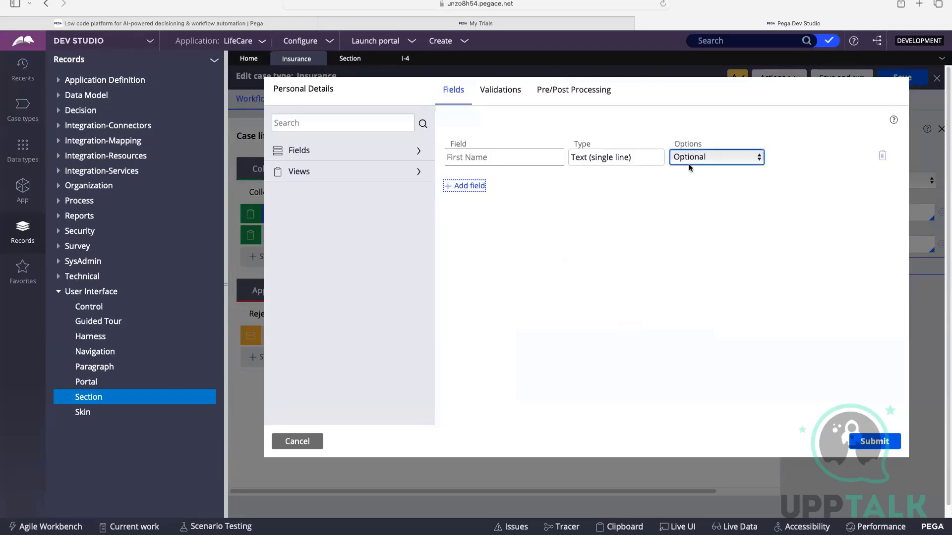
left_click(875, 441)
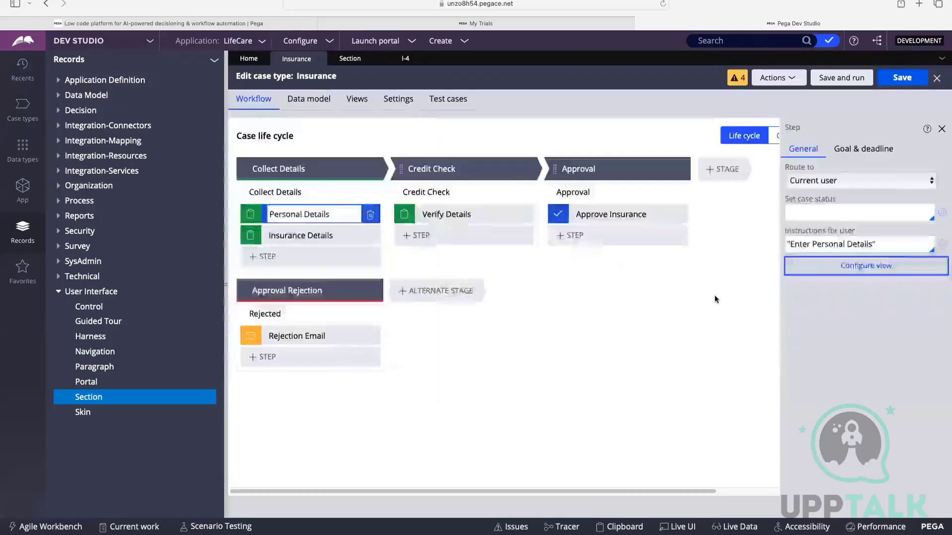
Save the Insurance case type, run it as a new case, and close the earlier I-4 case.
left_click(901, 79)
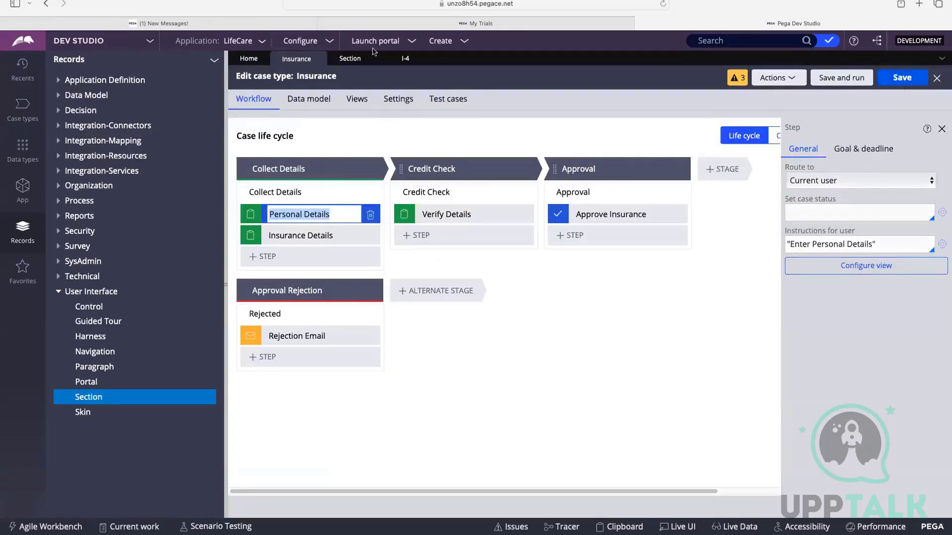
left_click(842, 79)
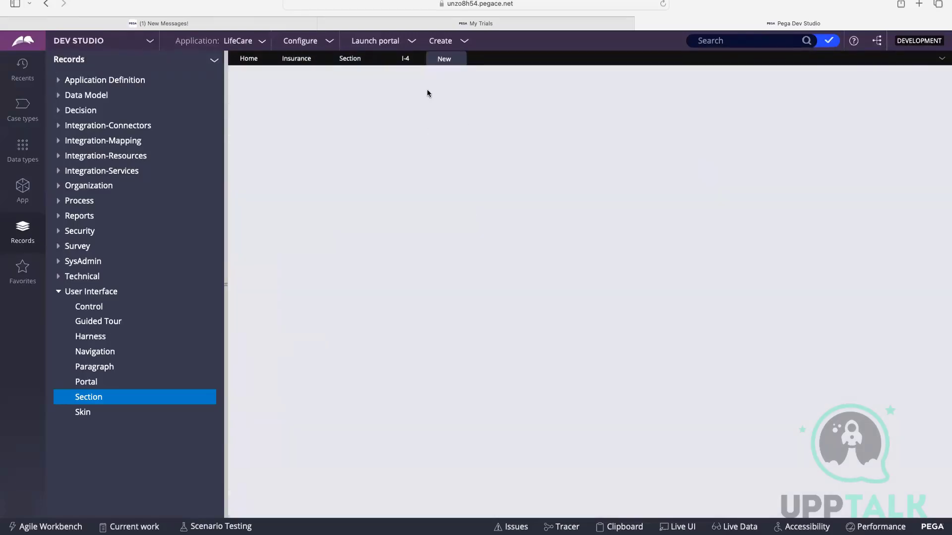
left_click(417, 59)
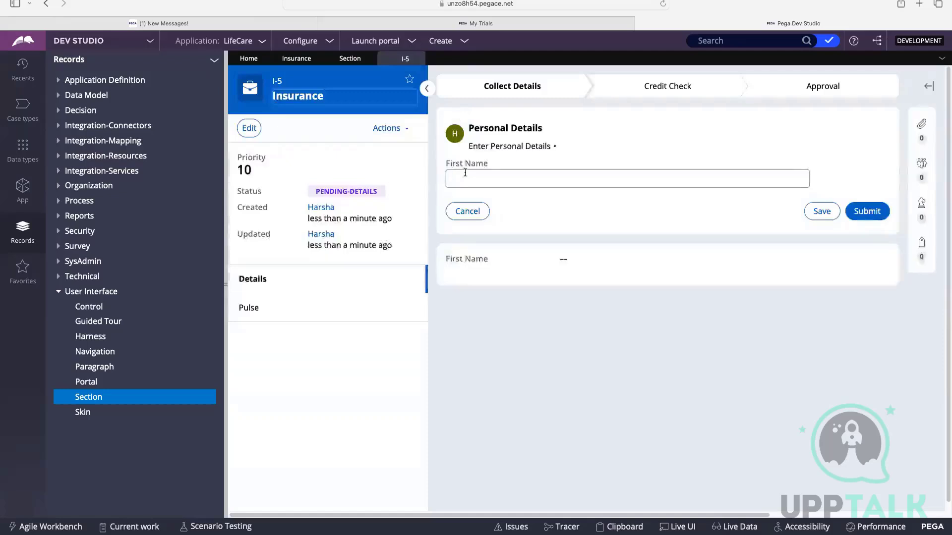
Examine the new case's Personal Details form, including its title, user instruction, First Name field and case status.
left_click(466, 175)
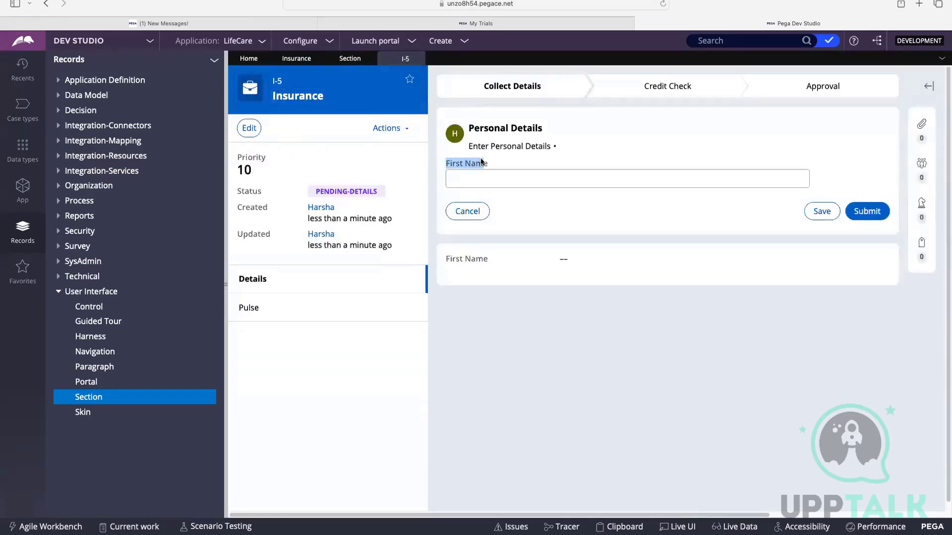
left_click_drag(470, 128, 541, 130)
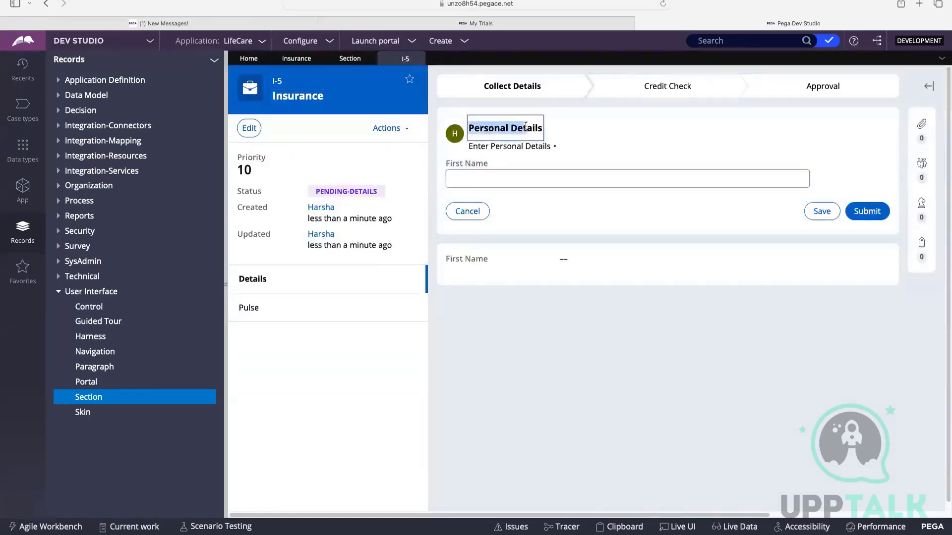
left_click_drag(473, 145, 561, 145)
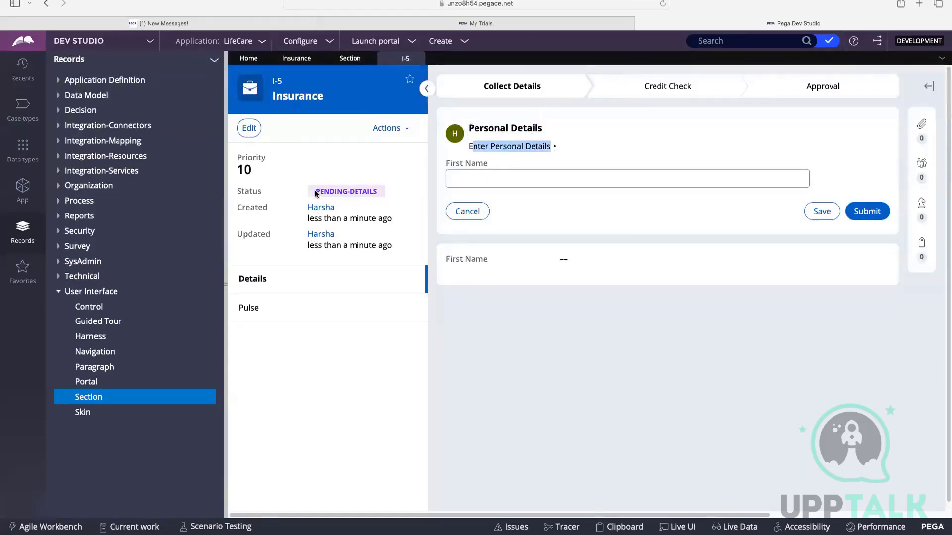
left_click_drag(314, 193, 392, 201)
left_click(478, 178)
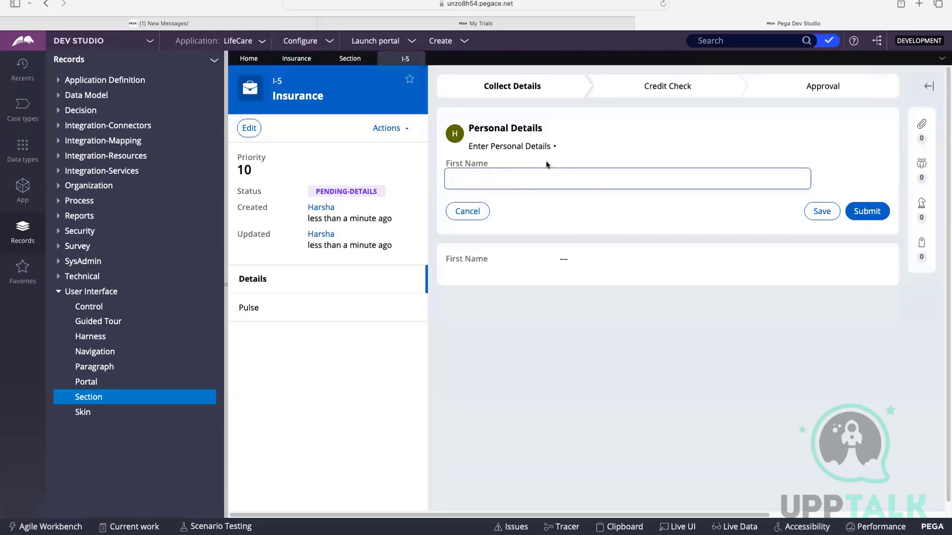
Reopen the list of Section rules and refresh it to look for the PersonalDetails section of the Insurance class.
left_click(368, 59)
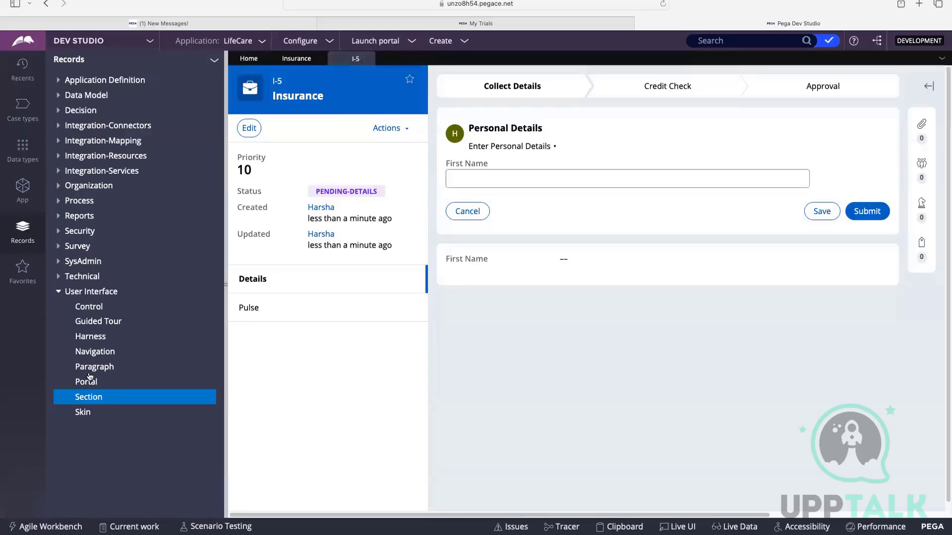
left_click(89, 399)
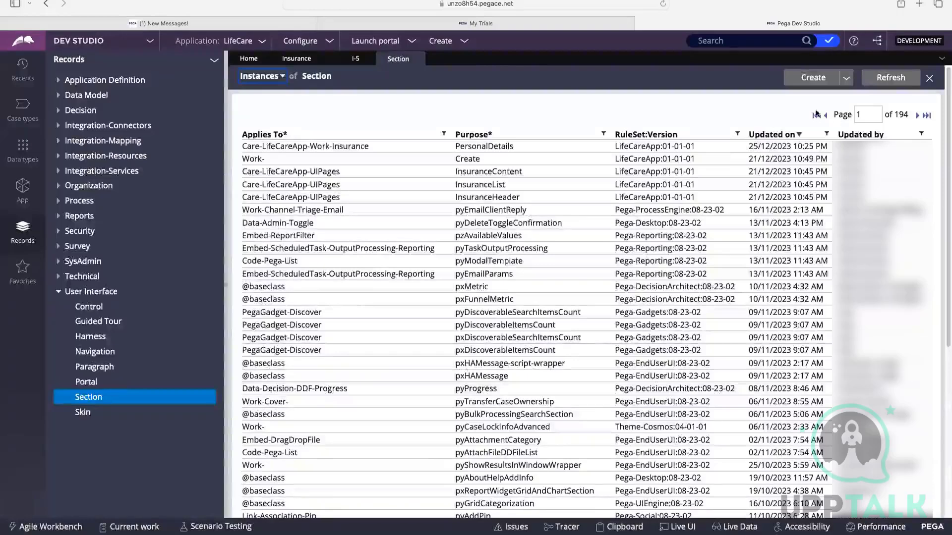
left_click(879, 78)
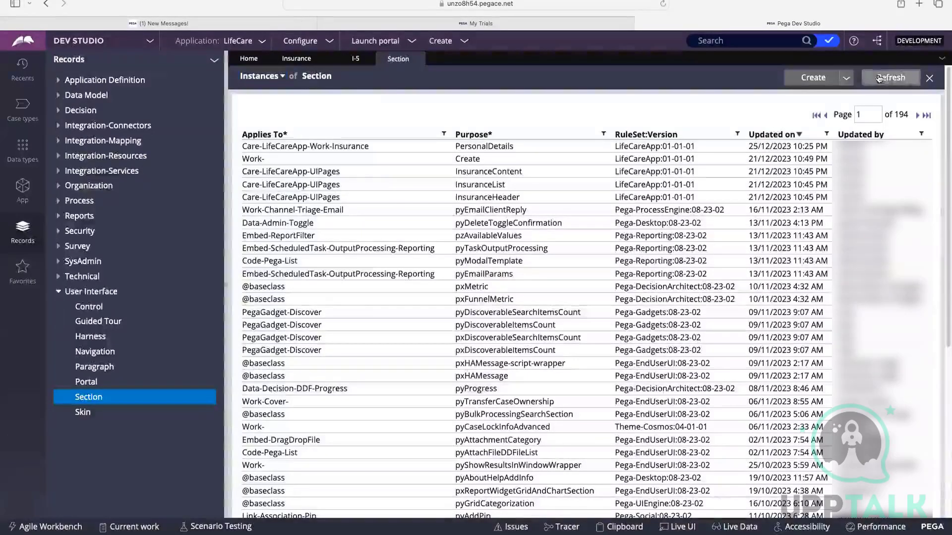
Check the Personal Details entries among the Insurance case type's views, and return to its workflow.
left_click(297, 59)
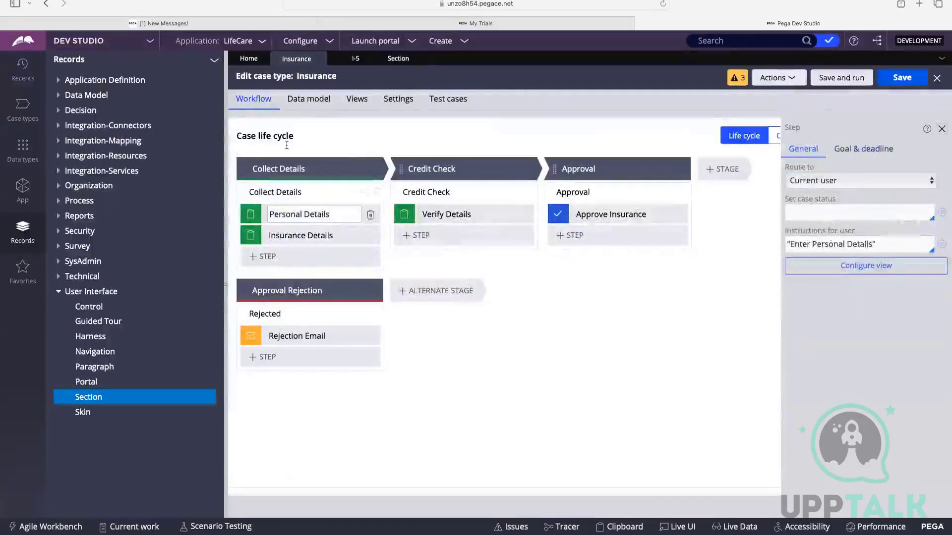
left_click(364, 105)
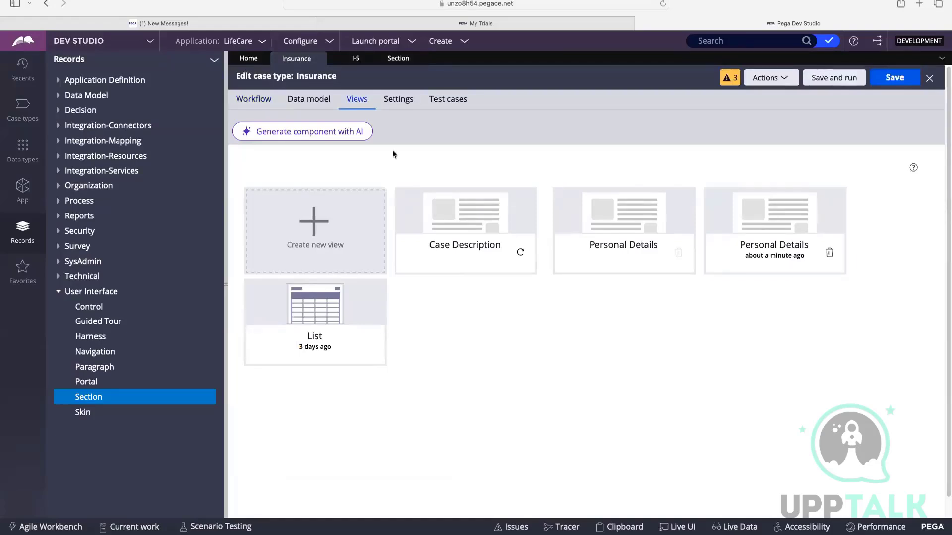
left_click(253, 99)
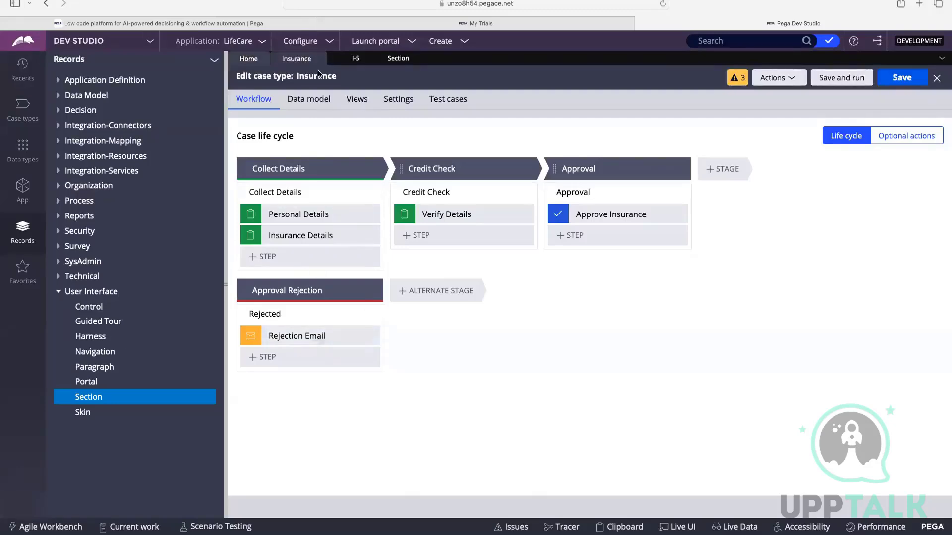
Close the Section rules list and the I-5 case, keeping the Insurance case type open.
left_click(394, 59)
left_click(417, 58)
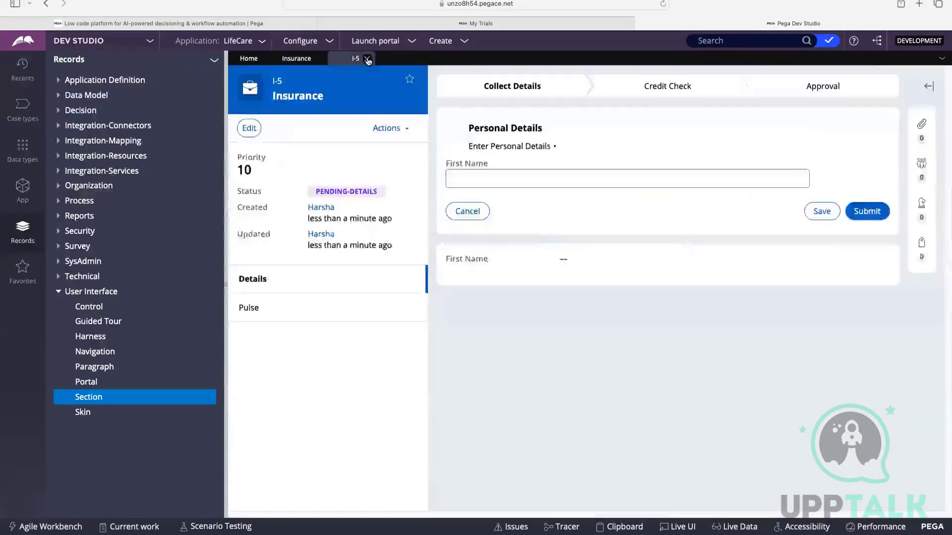
left_click(367, 59)
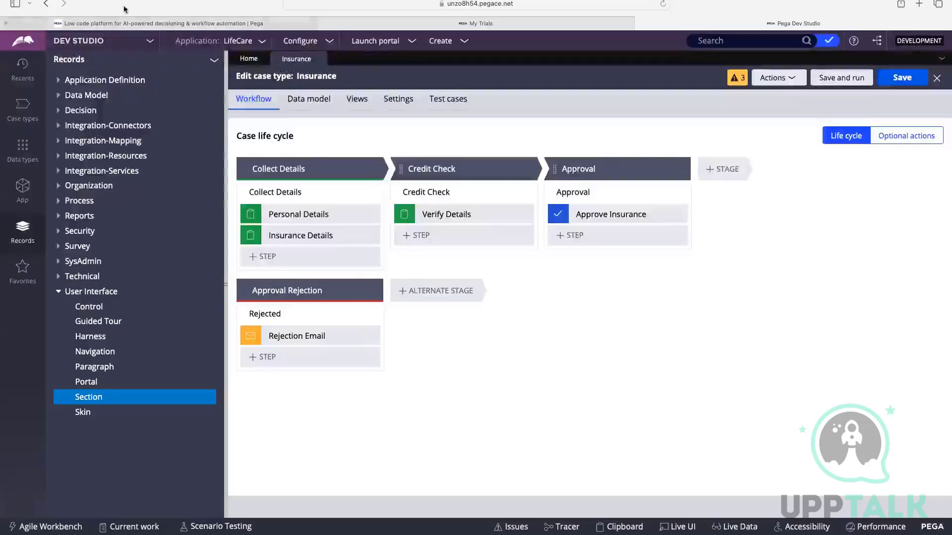
Switch to the FigJam whiteboard and read the SLA notes with the table of goal, deadline and passed deadline.
key("ctrl+Up")
left_click(389, 16)
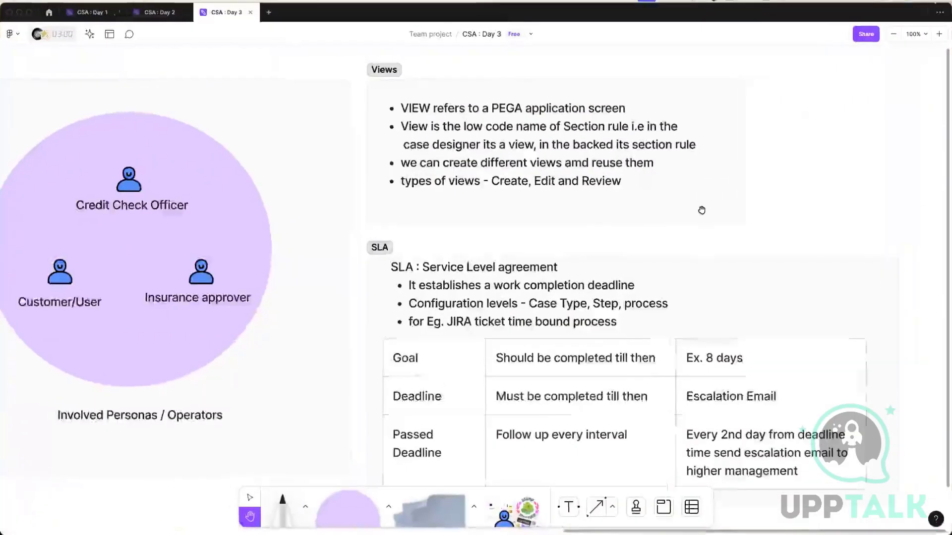
scroll(759, 219, "down", 3)
scroll(758, 218, "right", 2)
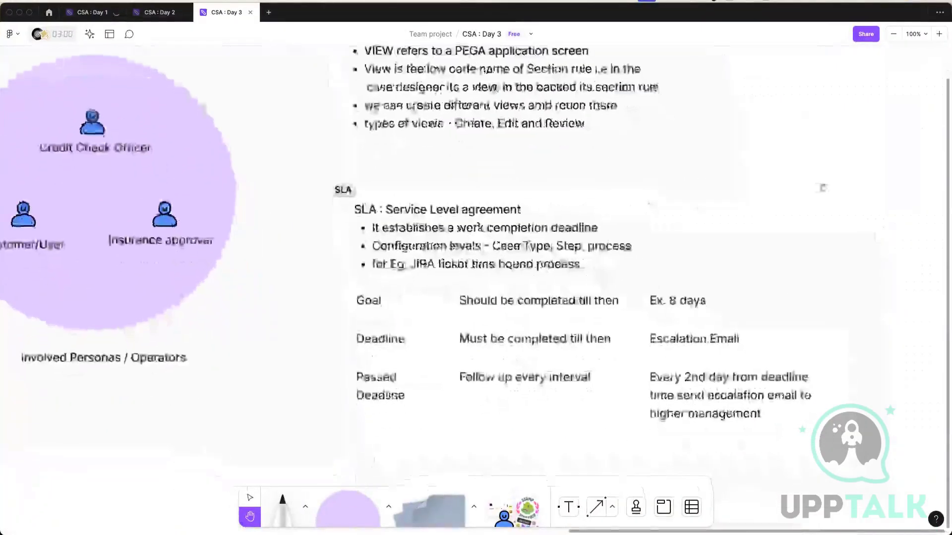
scroll(786, 196, "down", 3)
scroll(675, 218, "left", 4)
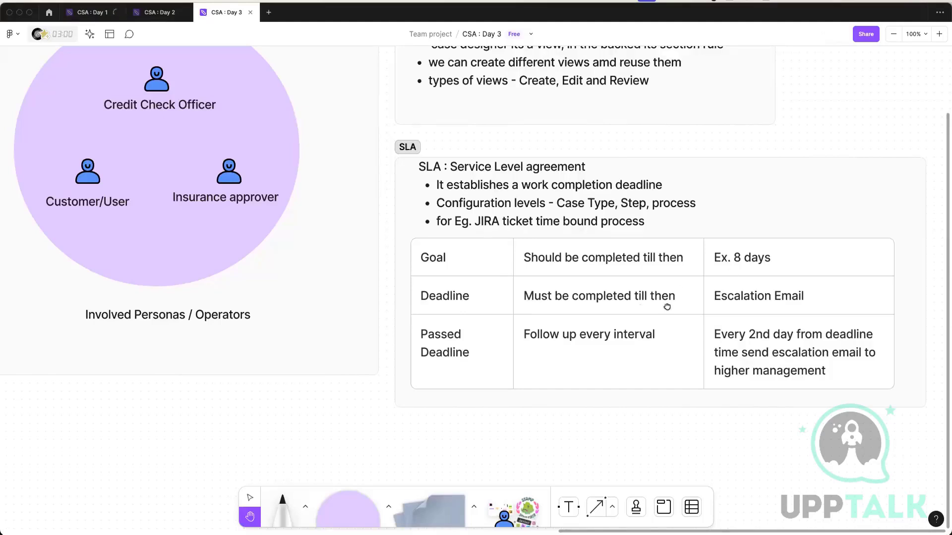
scroll(644, 303, "right", 3)
scroll(717, 246, "right", 1)
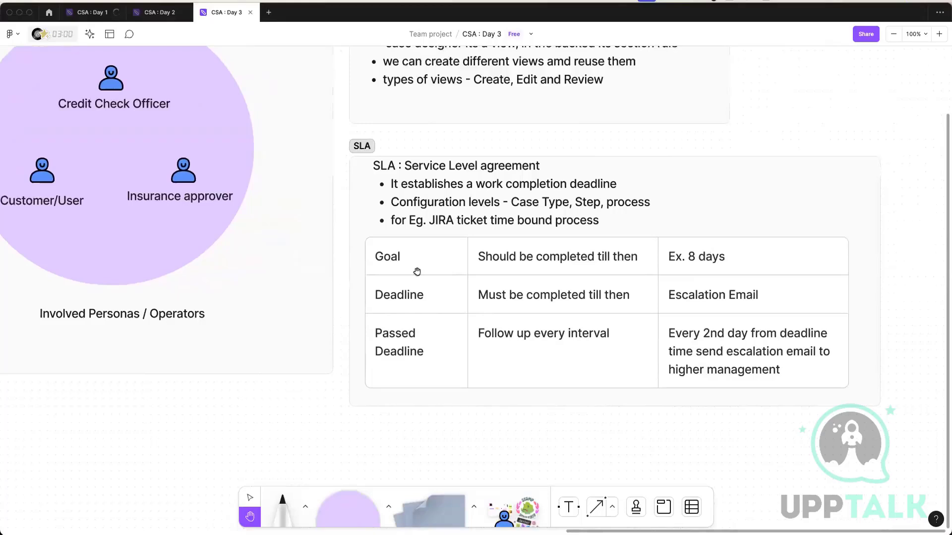
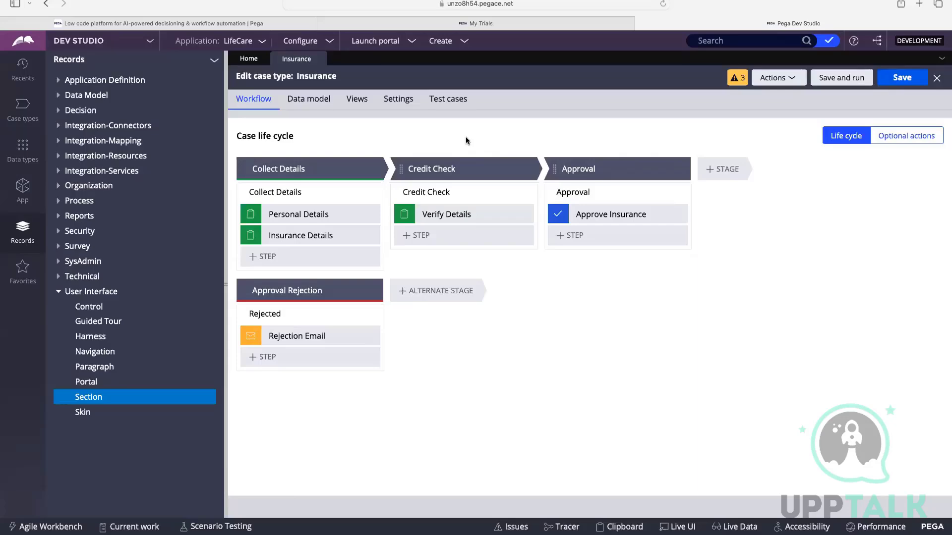
Reread the SLA notes on the FigJam whiteboard, and switch back to Pega Dev Studio.
key("ctrl+Up")
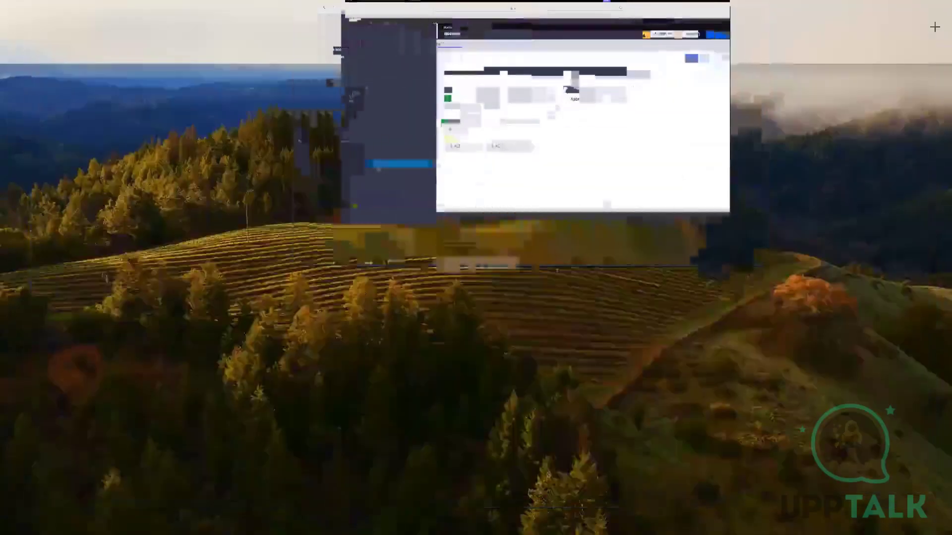
left_click(475, 30)
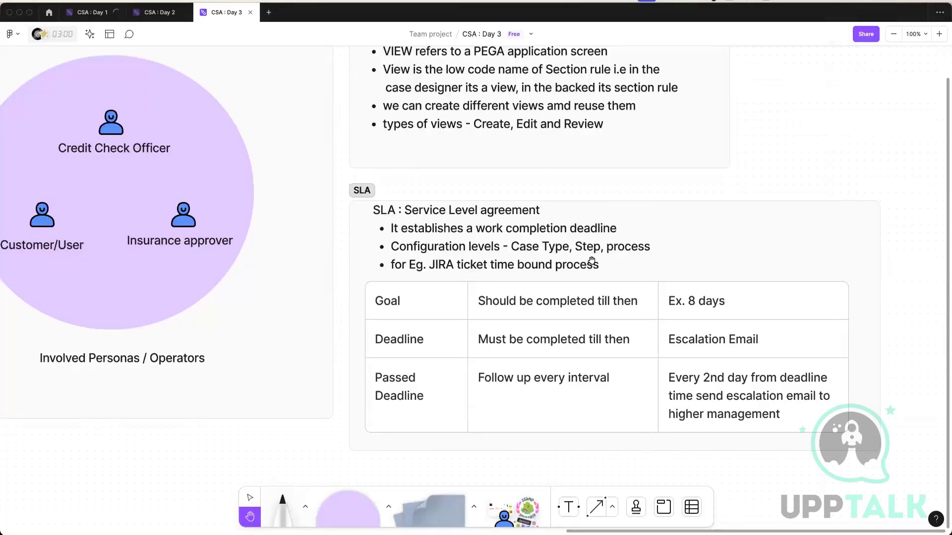
key("ctrl+Up")
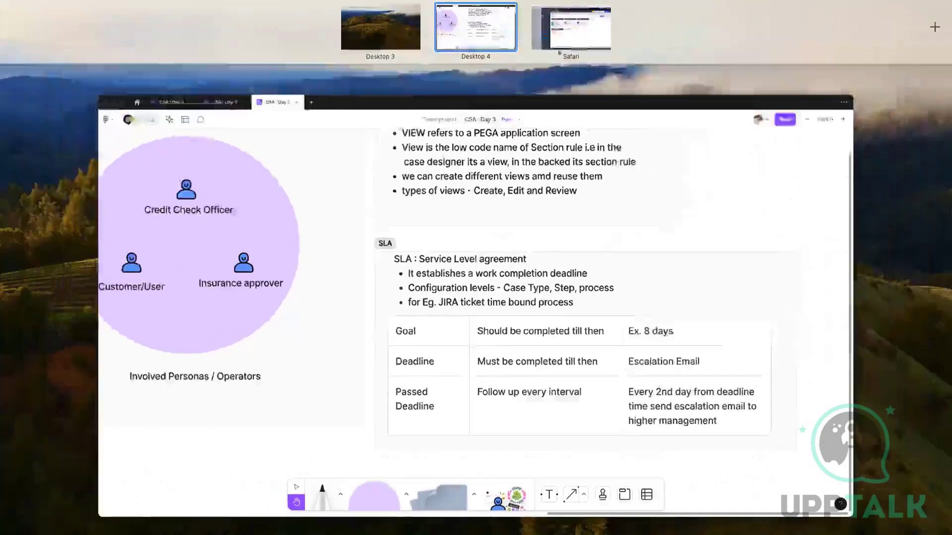
left_click(582, 23)
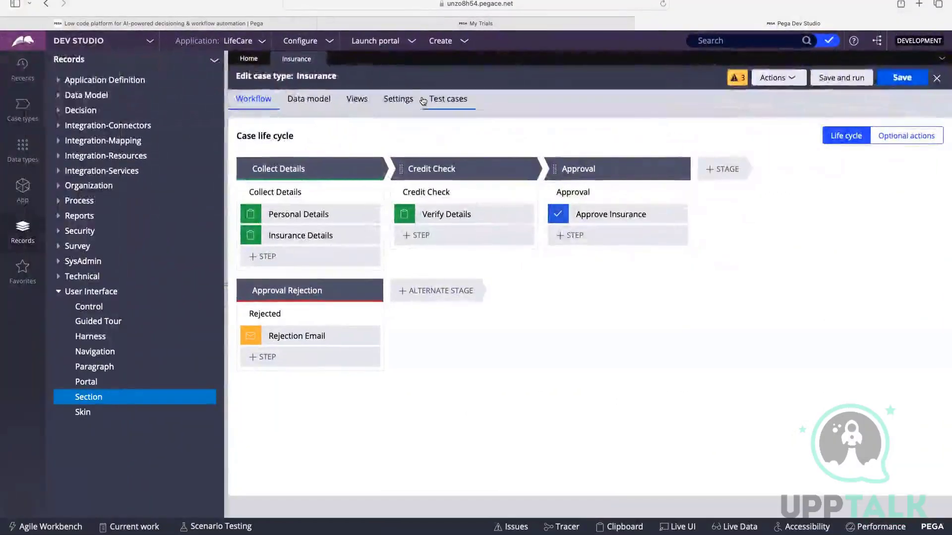
Open the Goal & deadline settings of the Insurance case type.
left_click(412, 105)
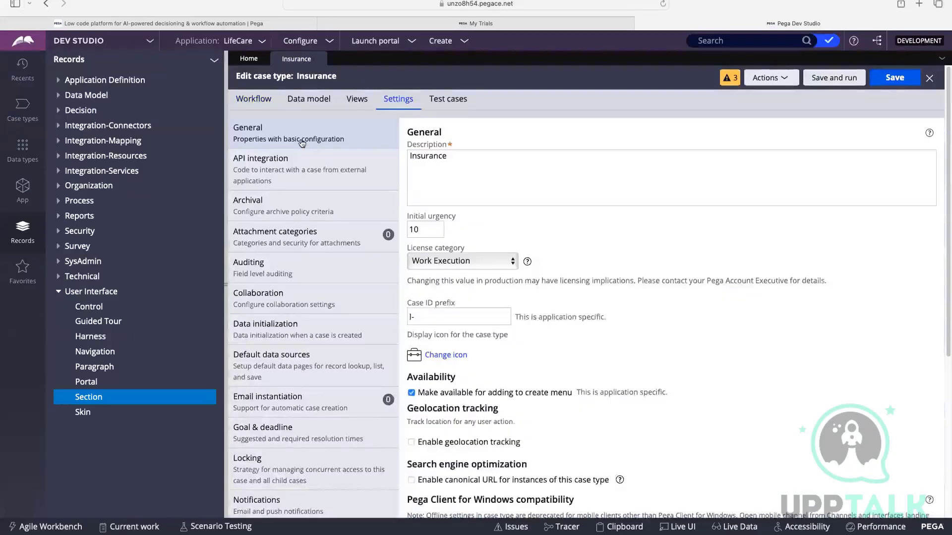
scroll(300, 144, "down", 1)
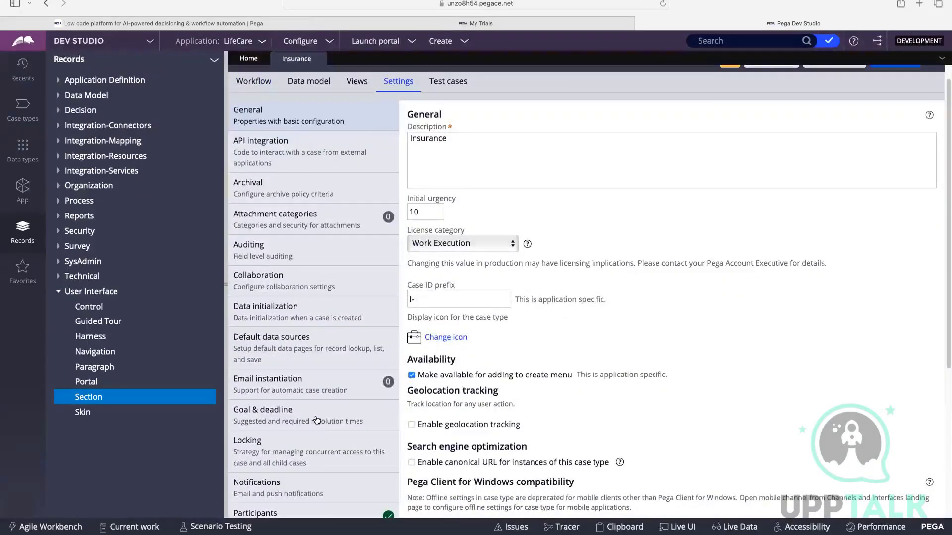
left_click(258, 419)
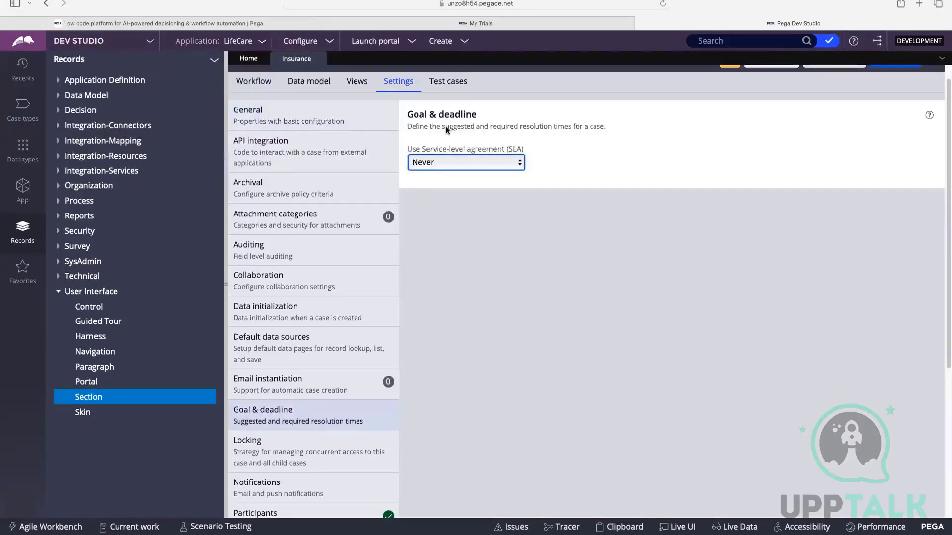
left_click_drag(408, 114, 495, 113)
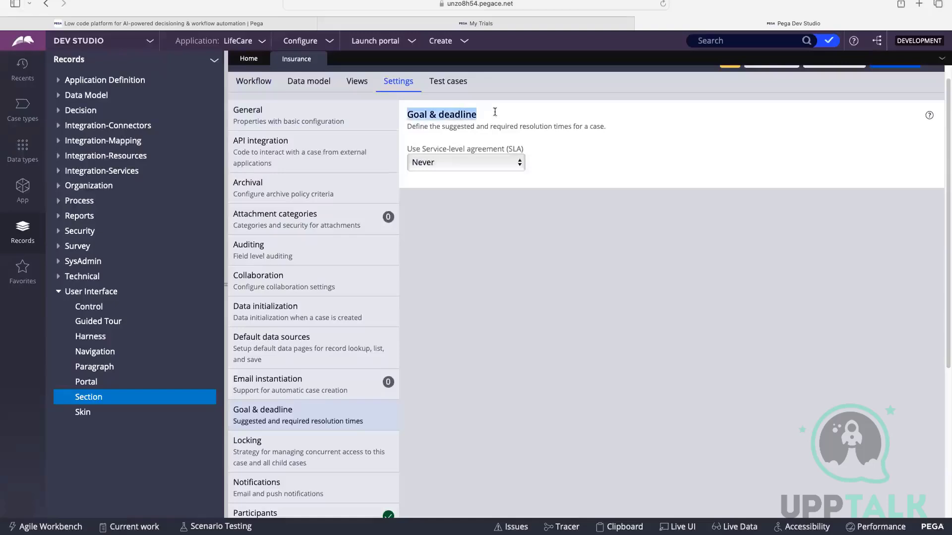
left_click(419, 131)
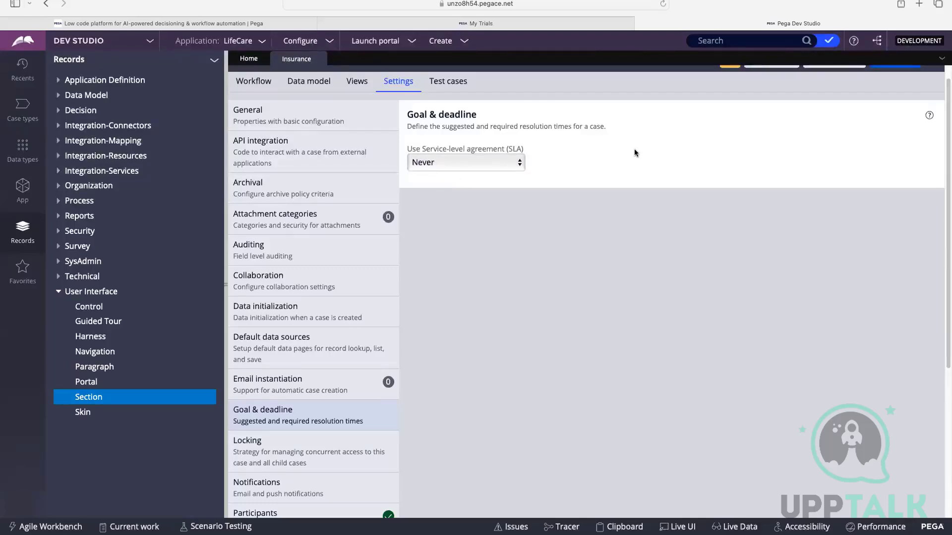
Try the Custom SLA and Existing SLA options for the case type's service-level agreement.
left_click(468, 163)
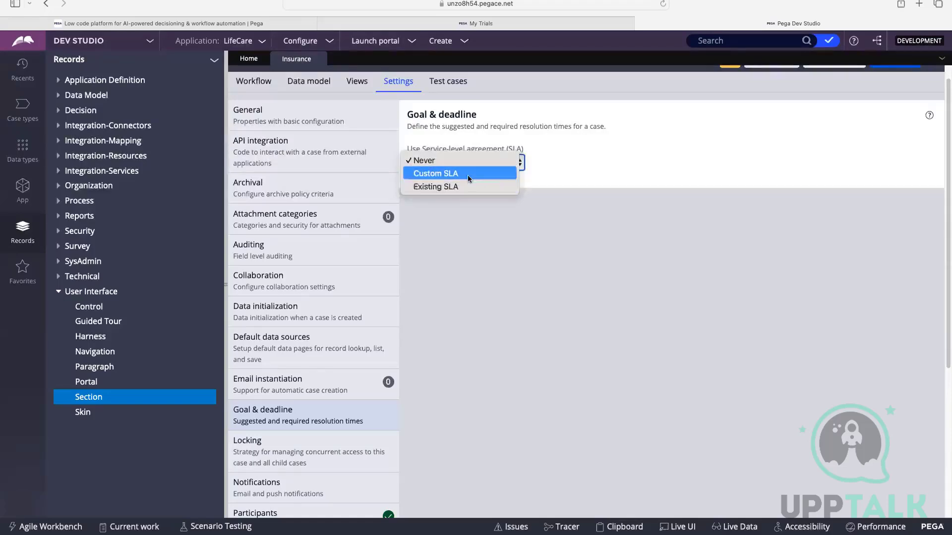
left_click(468, 174)
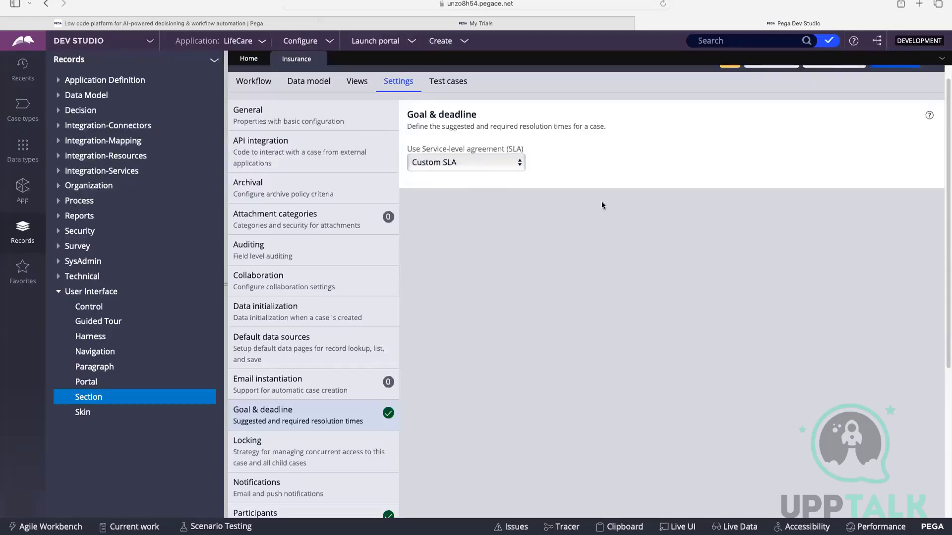
left_click(470, 168)
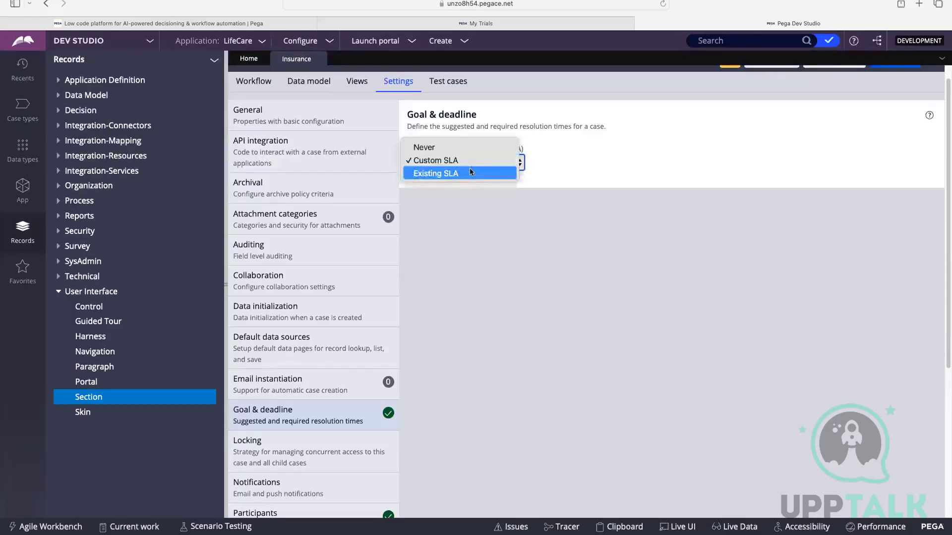
left_click(469, 168)
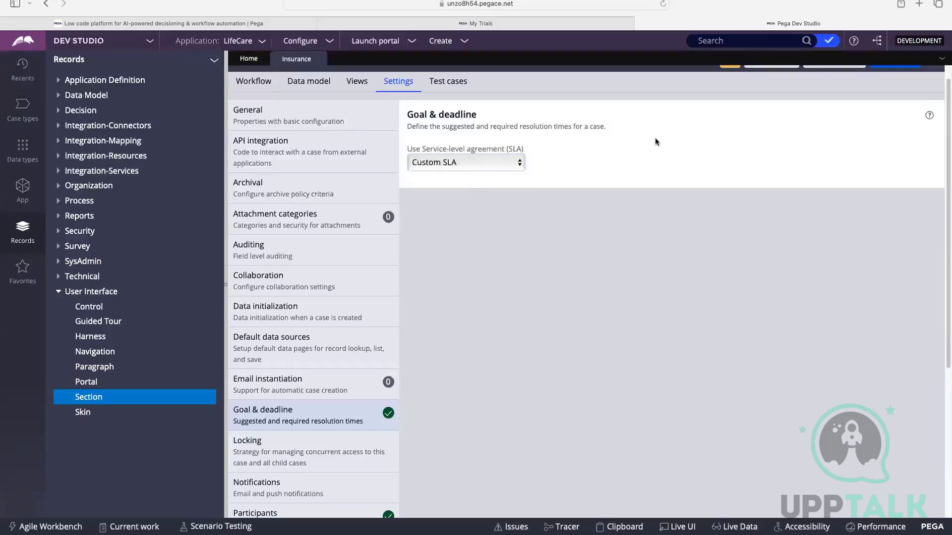
left_click(468, 162)
left_click(466, 170)
left_click(483, 162)
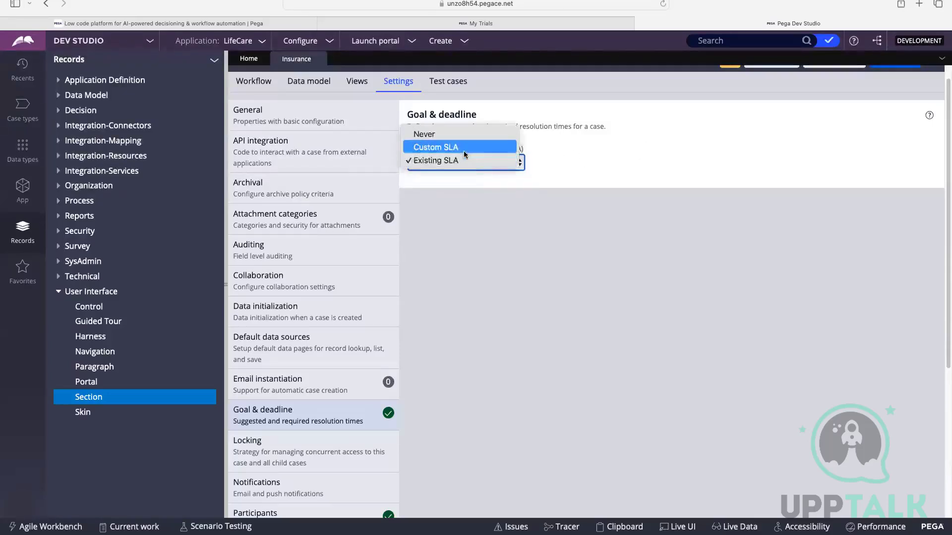
left_click(777, 142)
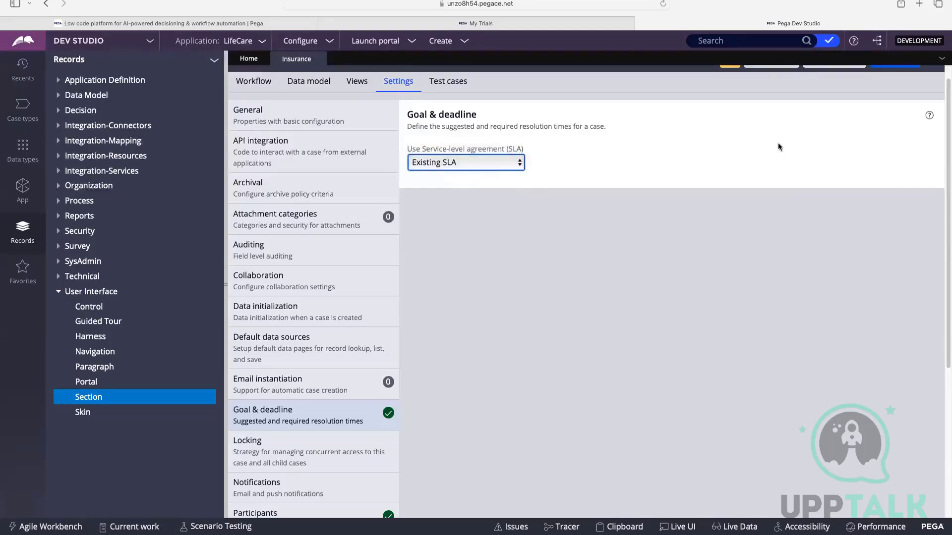
scroll(718, 143, "up", 1)
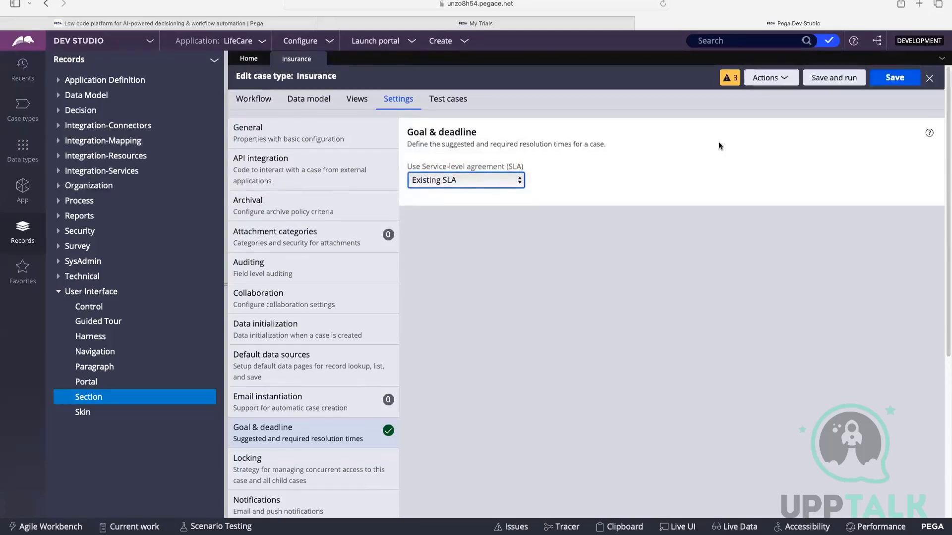
left_click(481, 179)
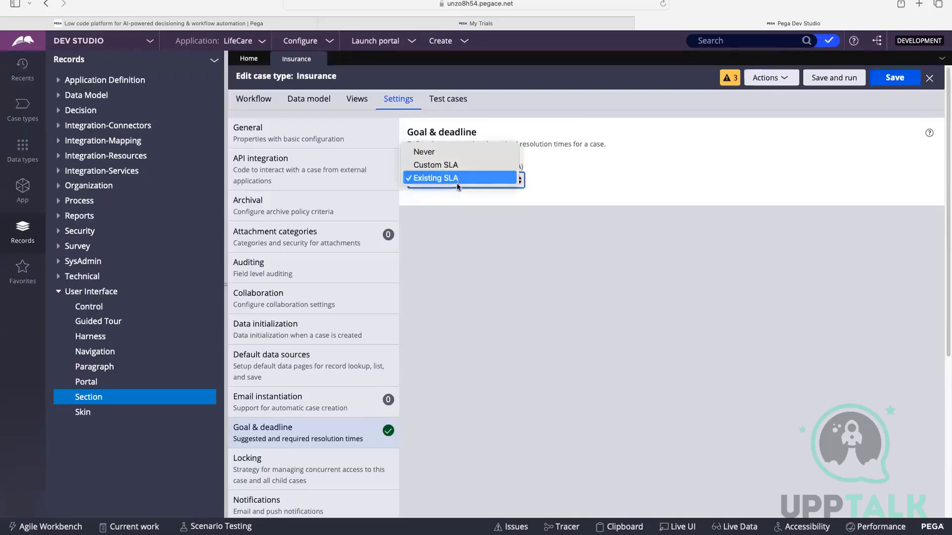
left_click(441, 165)
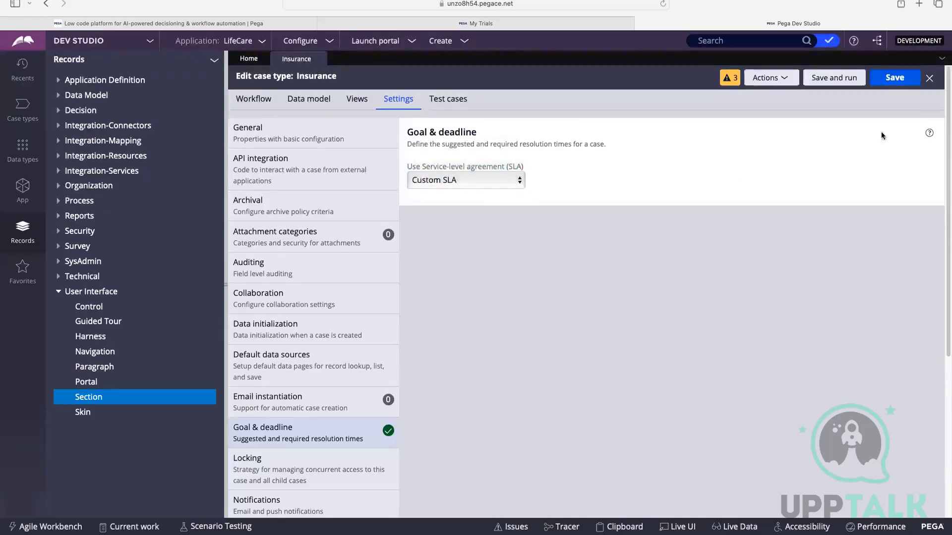
Refresh the Insurance case type, reopen its Goal & deadline settings and set the service-level agreement to Custom SLA.
left_click(766, 80)
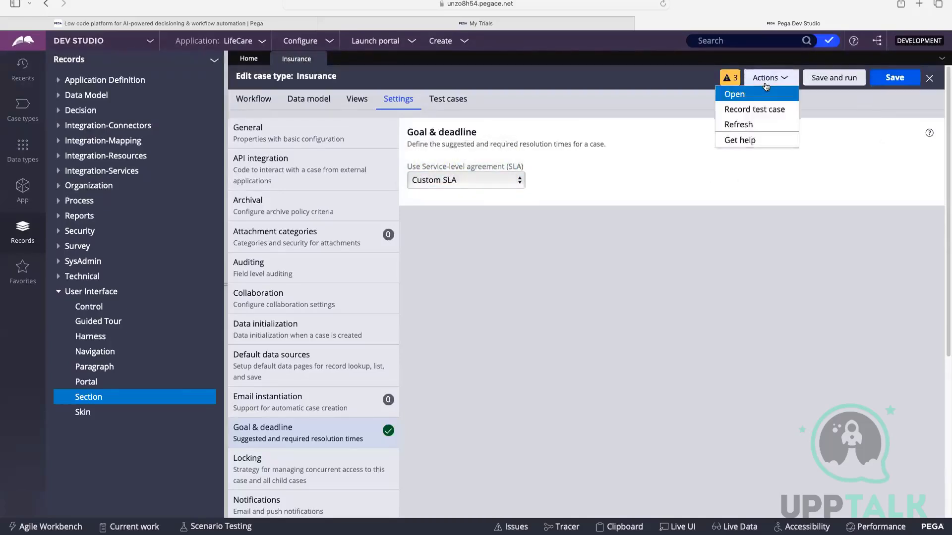
left_click(752, 117)
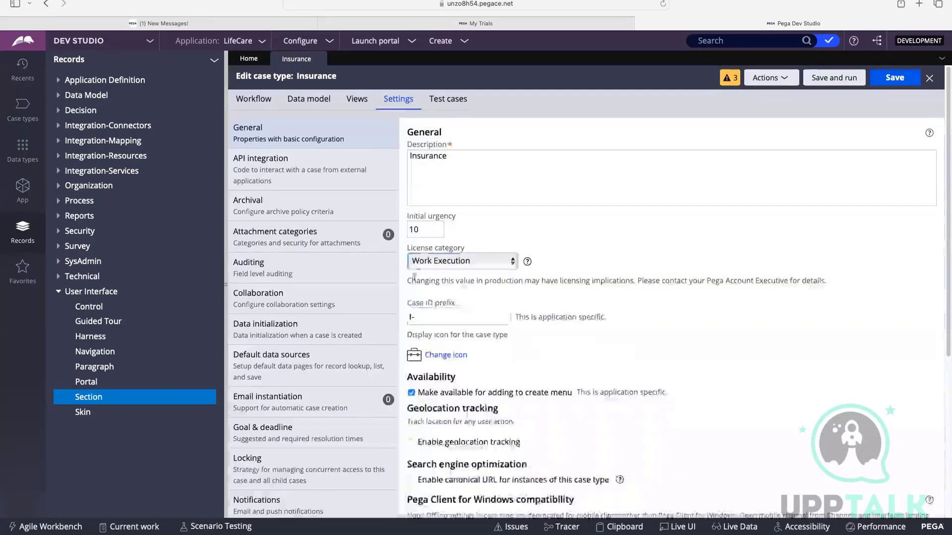
scroll(255, 379, "down", 3)
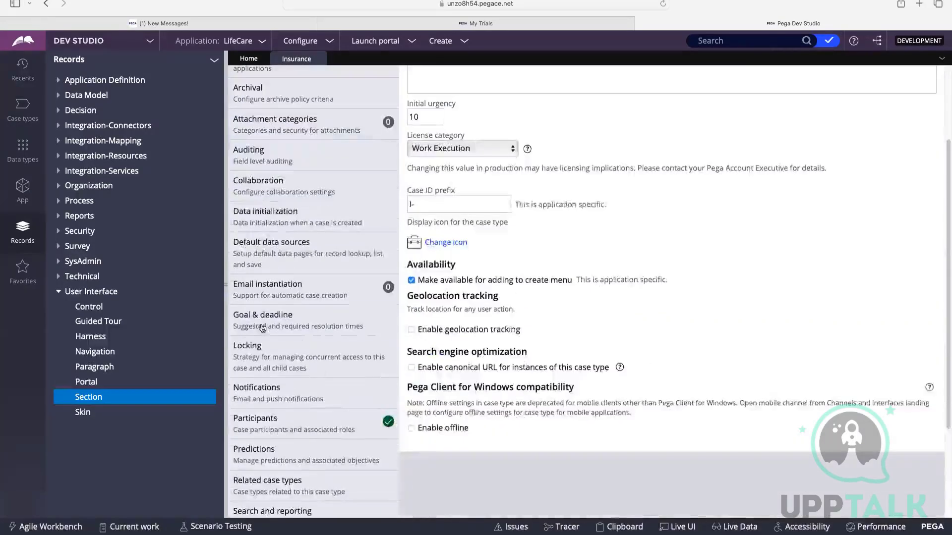
scroll(568, 175, "down", 5)
scroll(567, 174, "up", 3)
left_click(431, 180)
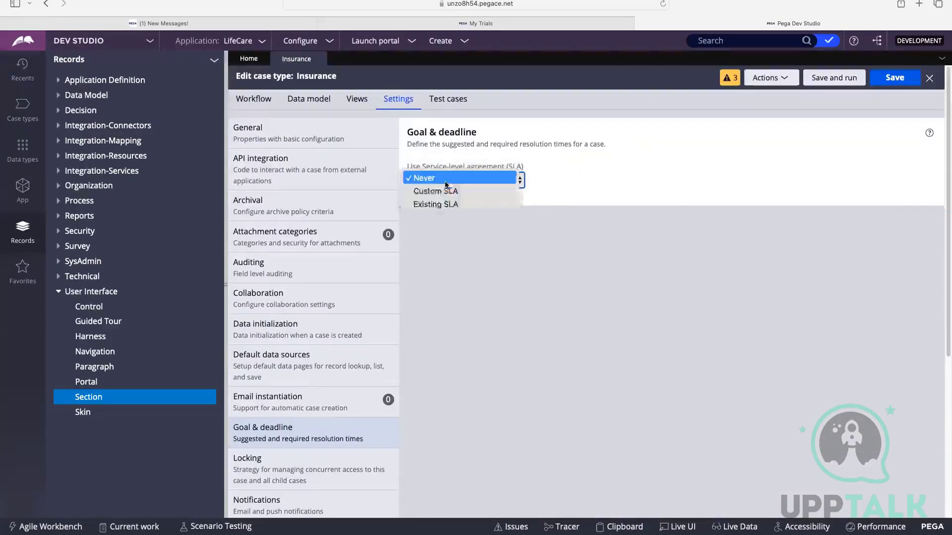
left_click(445, 192)
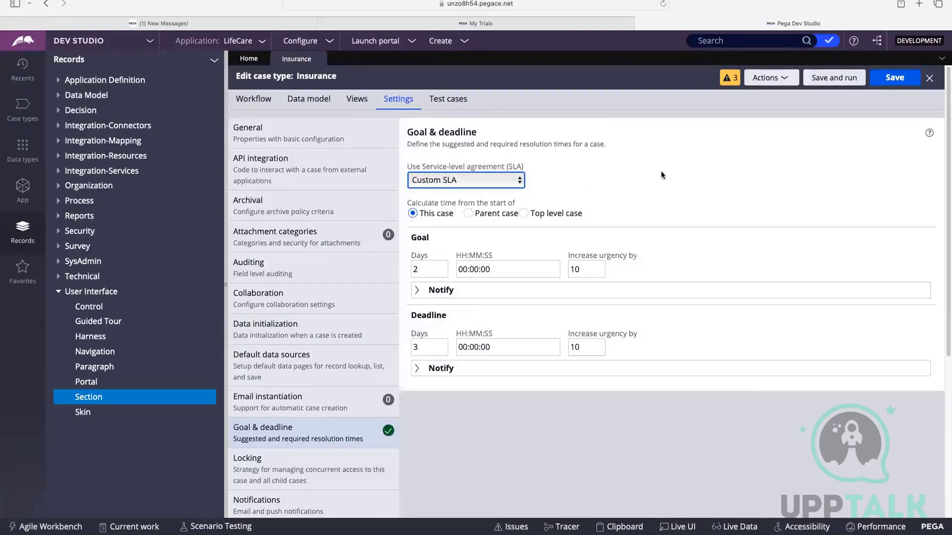
left_click(661, 171)
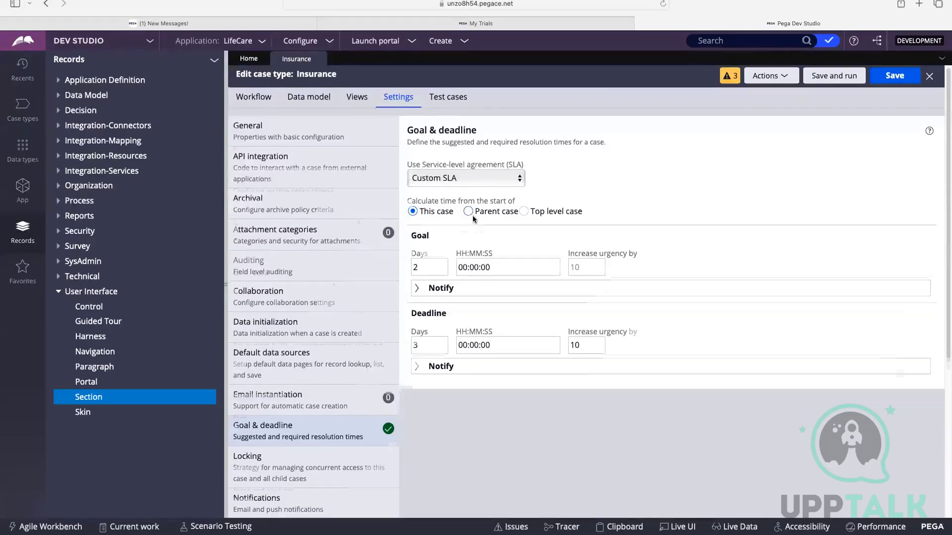
Examine the goal's days setting in the custom SLA.
scroll(472, 215, "down", 1)
left_click(425, 245)
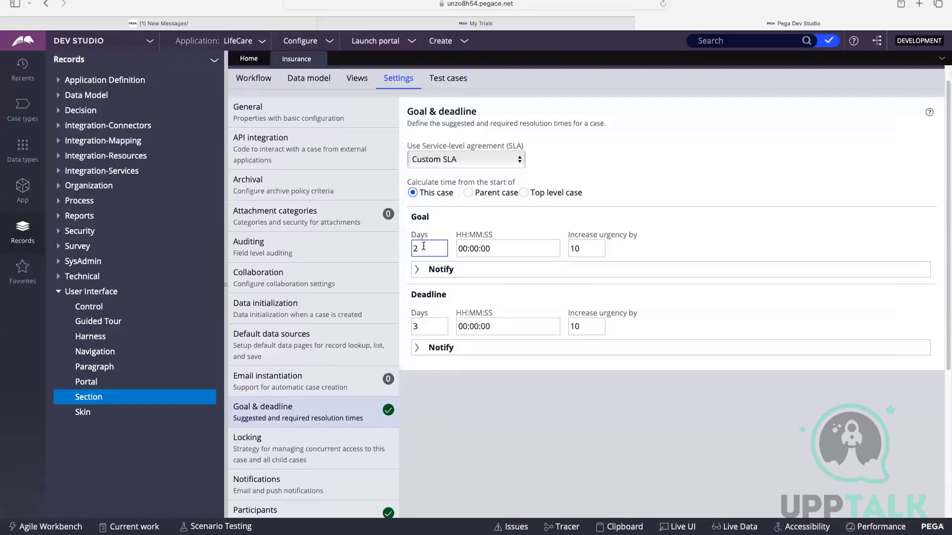
double_click(424, 245)
left_click(421, 249)
double_click(421, 249)
Try notifying the case creator for the goal, review the message options, and remove the notification again.
left_click(417, 272)
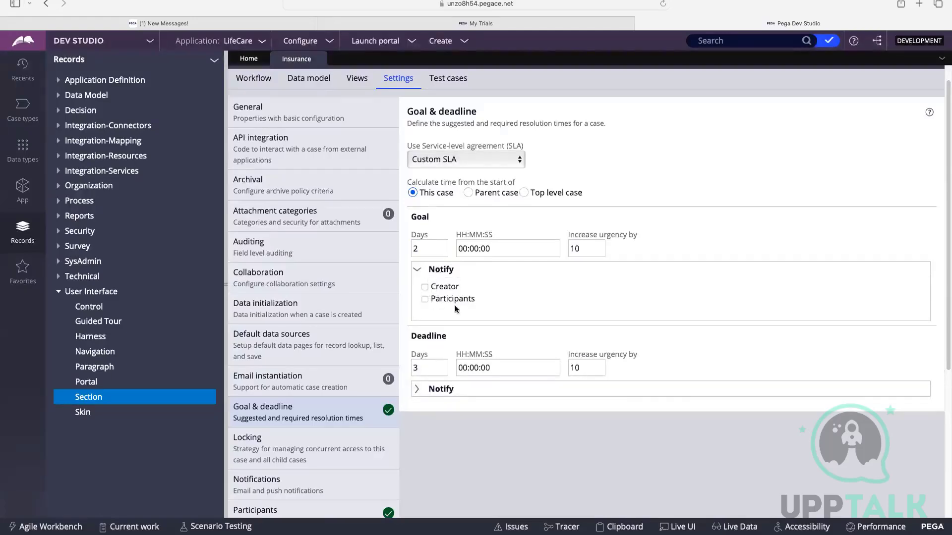
left_click(425, 289)
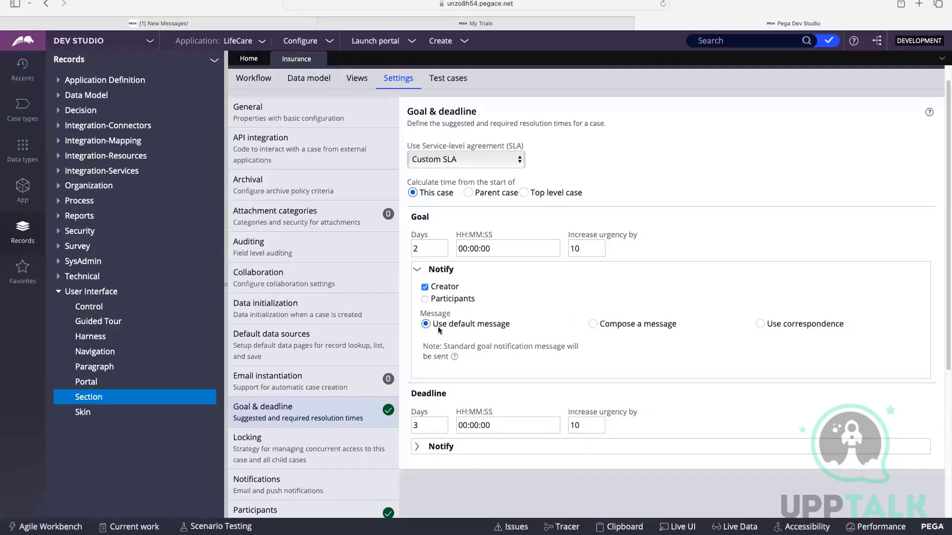
left_click_drag(436, 327, 529, 328)
left_click(529, 329)
triple_click(795, 324)
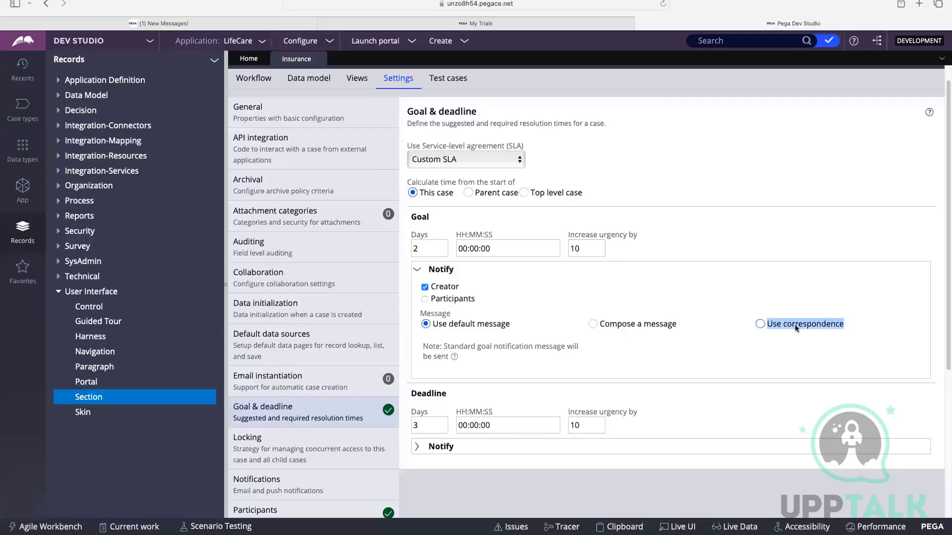
left_click(426, 325)
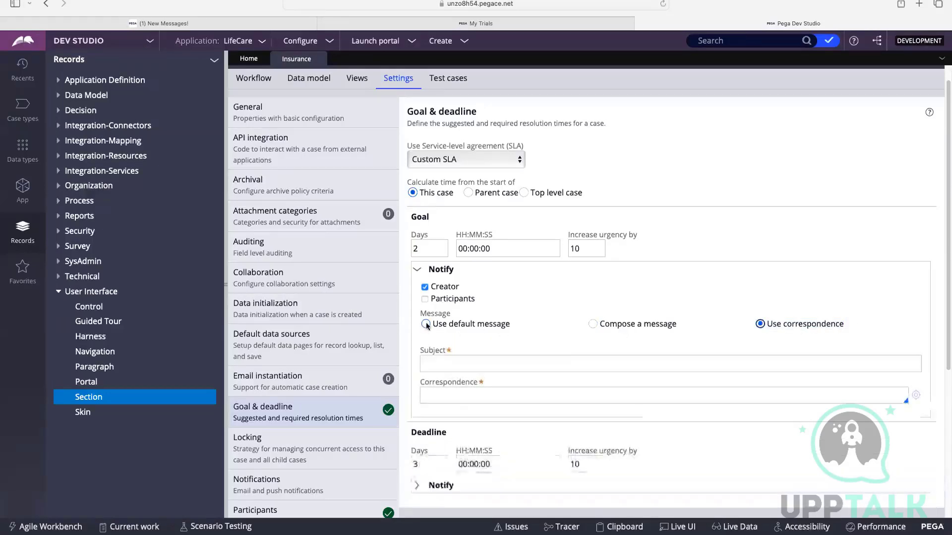
left_click(425, 288)
left_click(427, 270)
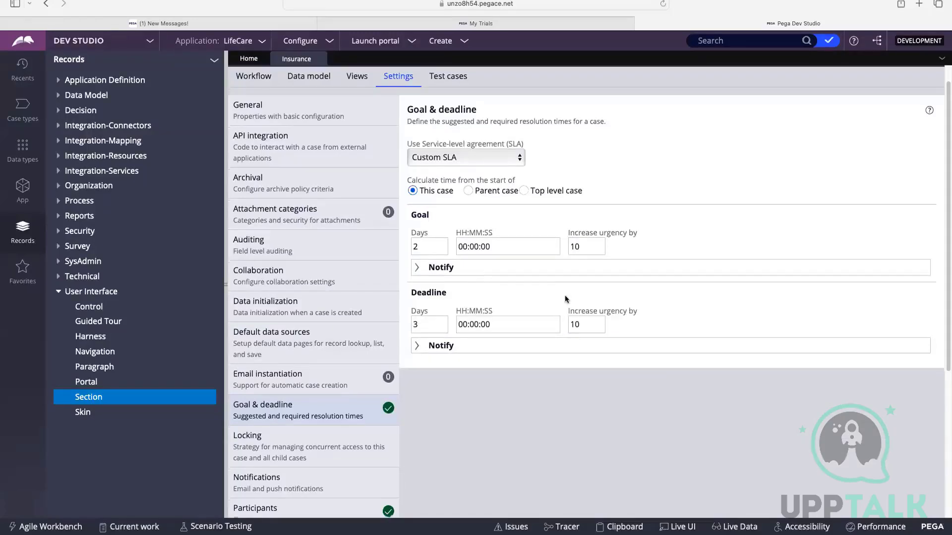
Set the deadline's urgency increase to 40.
scroll(520, 287, "down", 1)
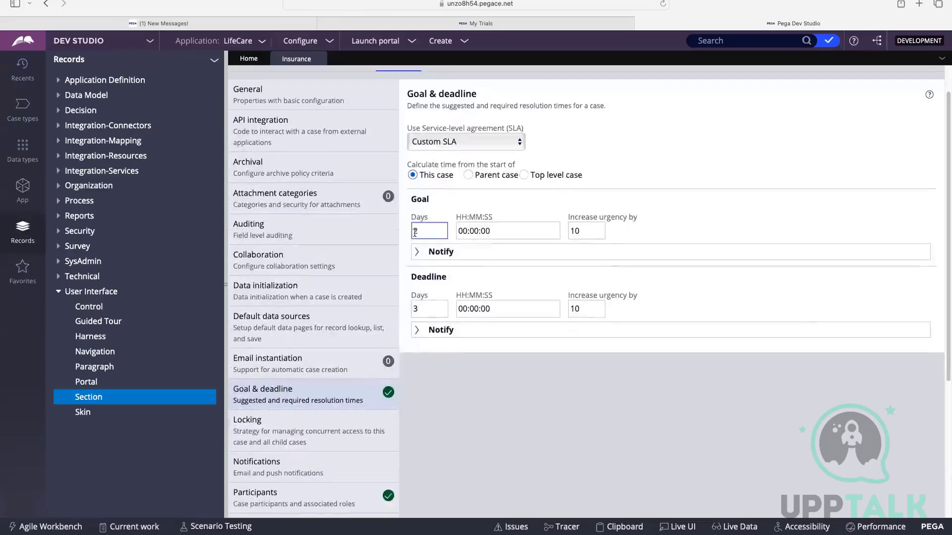
left_click(425, 313)
left_click(538, 302)
left_click(581, 305)
double_click(578, 305)
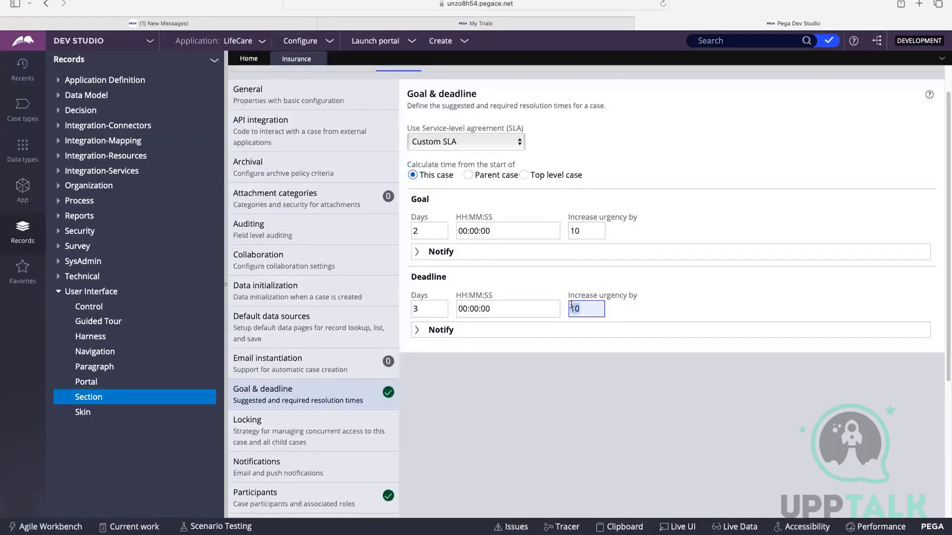
key("BackSpace")
type("40")
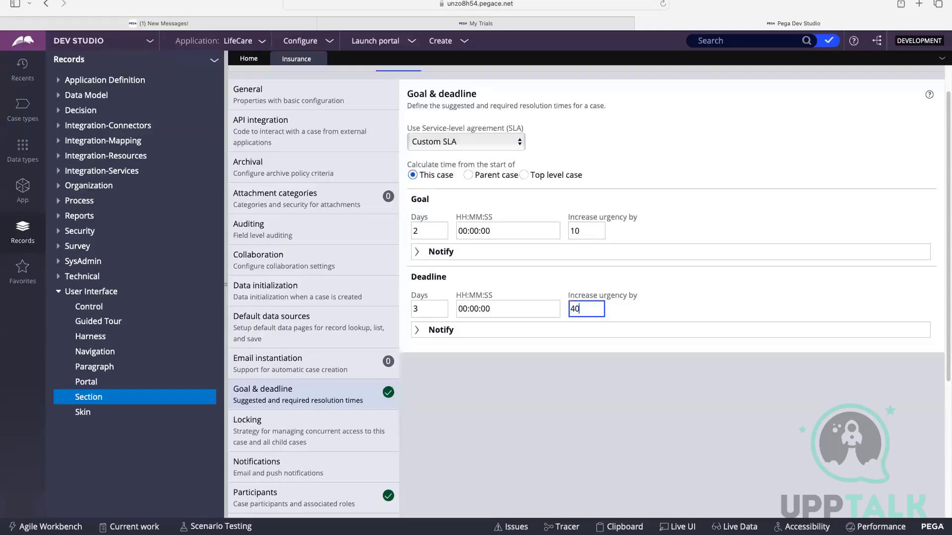
left_click(584, 371)
Turn on participant notification for the custom SLA's deadline.
left_click(416, 335)
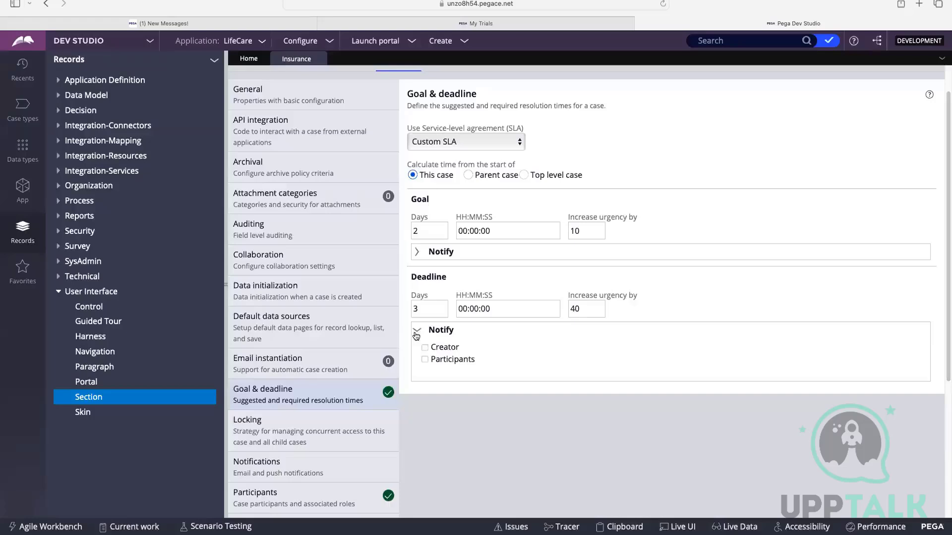
left_click(425, 360)
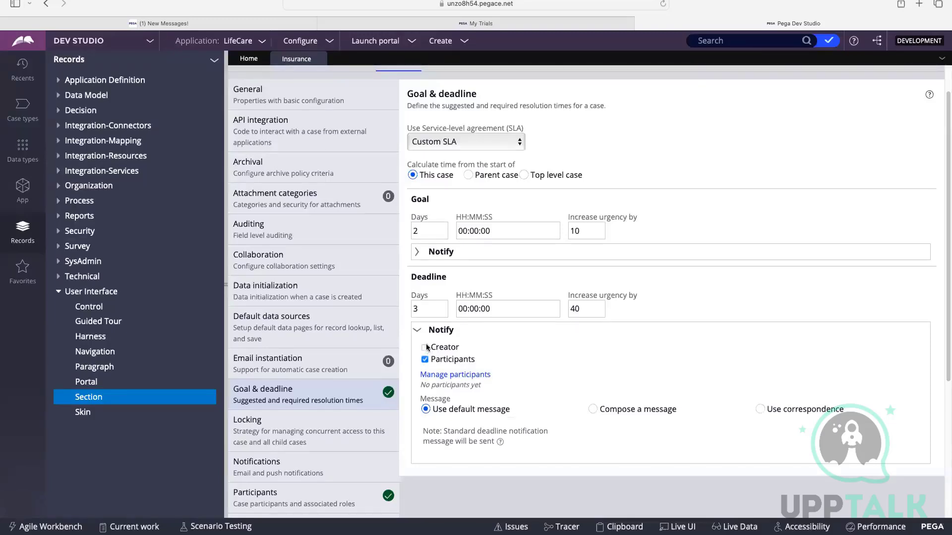
left_click(418, 330)
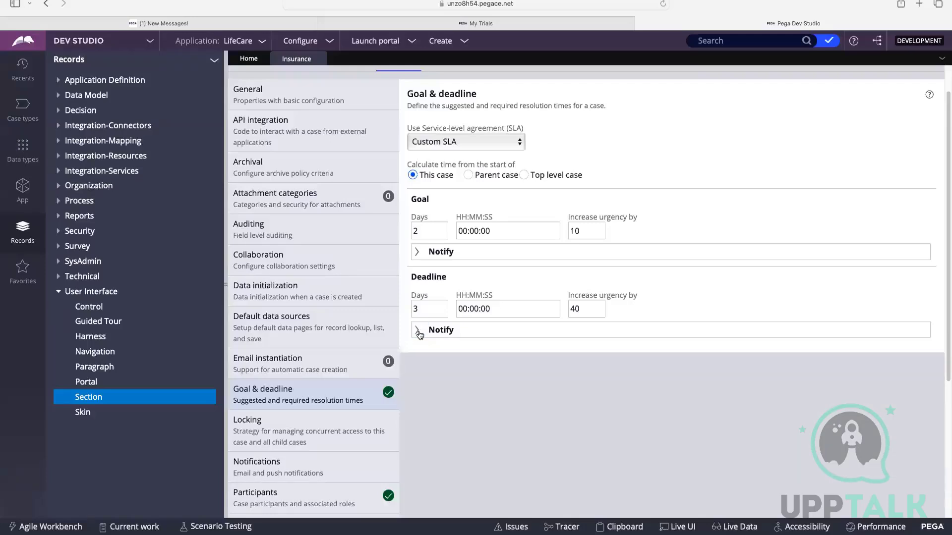
Review the custom SLA's goal and deadline settings and try to save the Insurance case type.
scroll(595, 260, "up", 1)
left_click(599, 258)
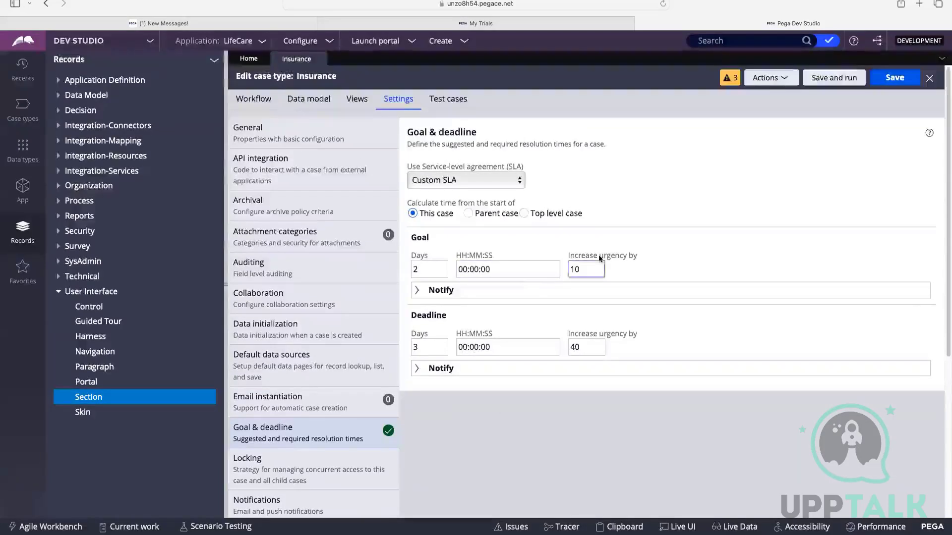
left_click(429, 184)
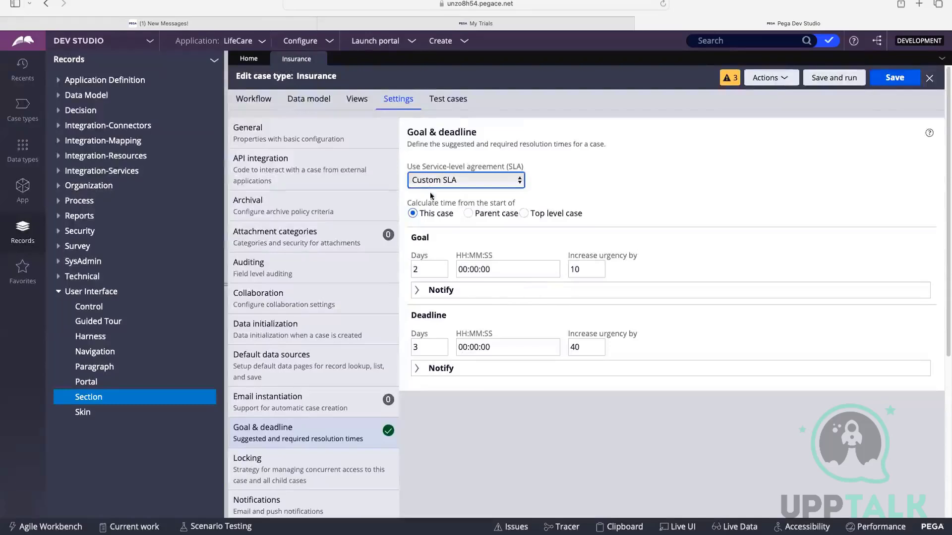
left_click(474, 347)
left_click(449, 315)
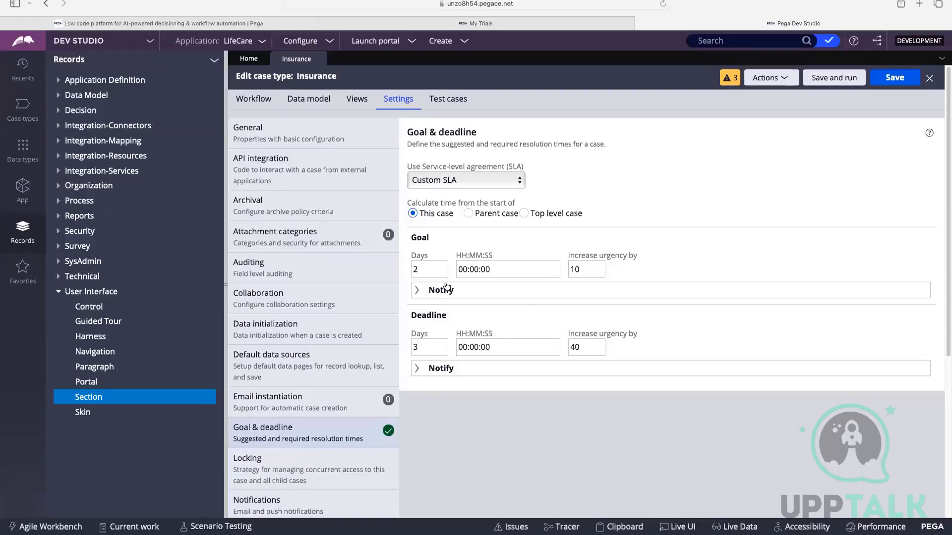
left_click(416, 347)
left_click(417, 369)
left_click(895, 77)
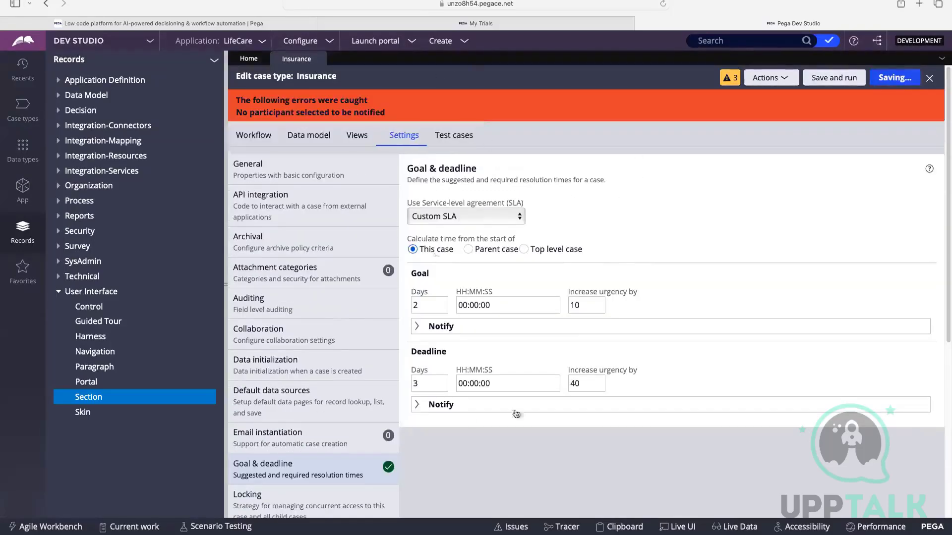
Switch the deadline's participant notification off and back on, and try saving the case type again.
left_click(461, 401)
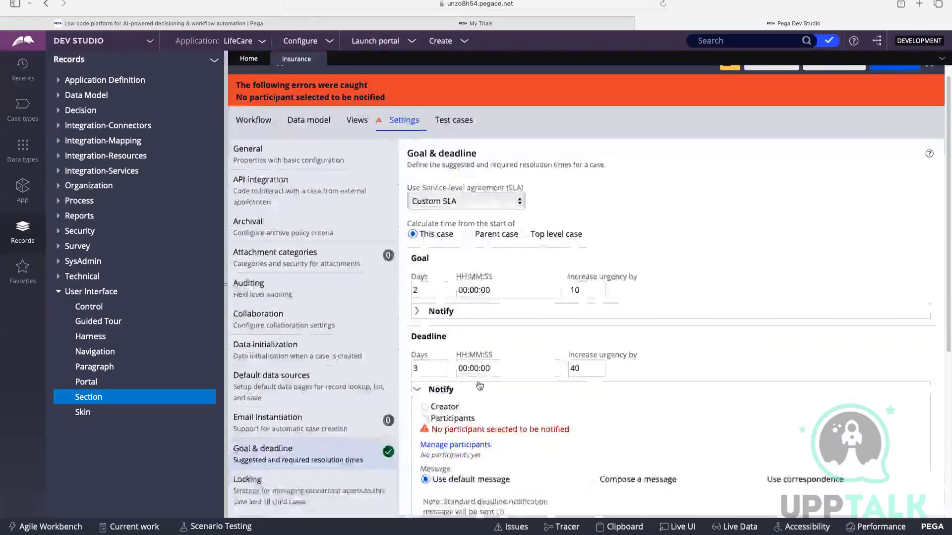
left_click(424, 434)
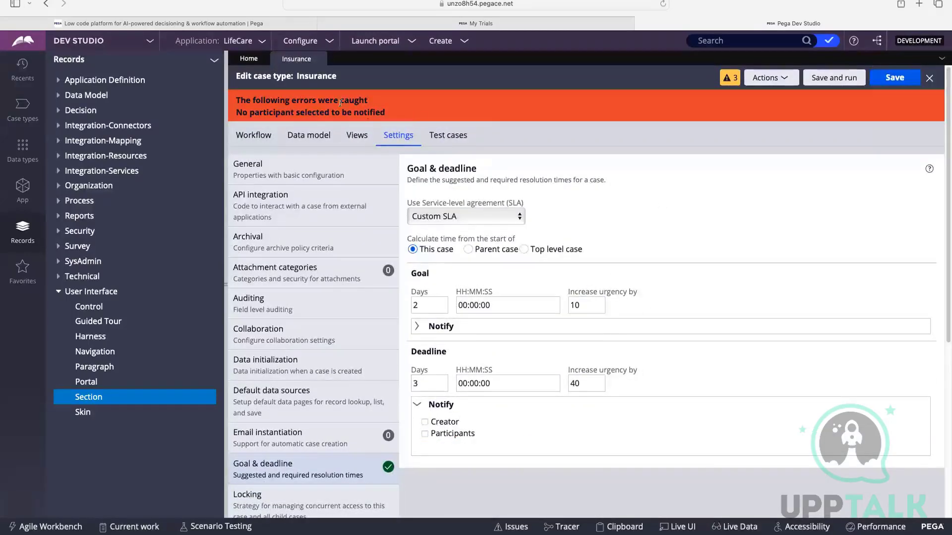
left_click(425, 434)
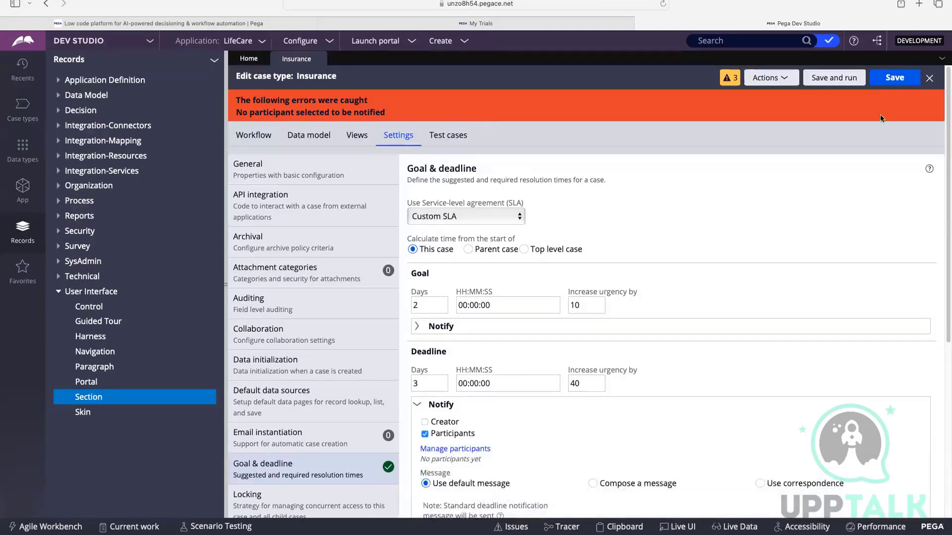
left_click(883, 80)
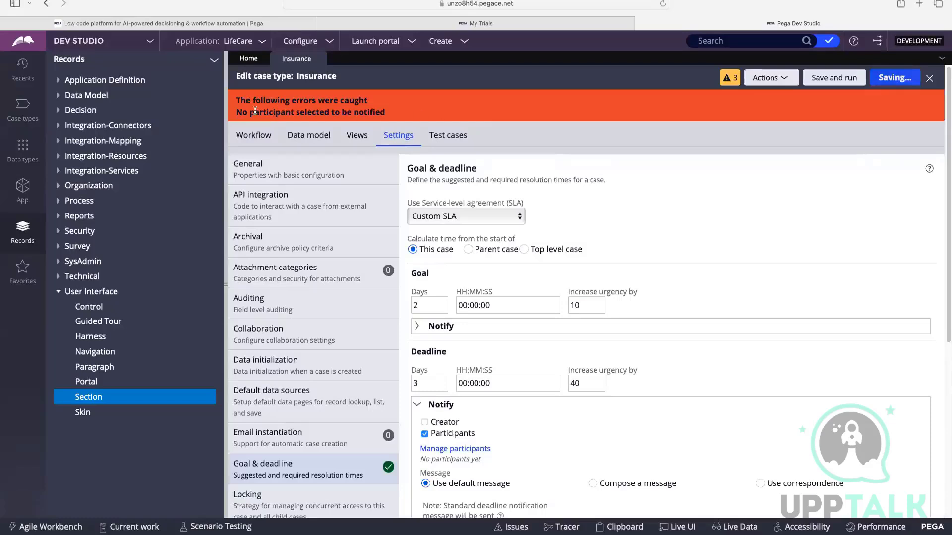
Read the save error, remove the participant notification from the deadline, and save the Insurance case type.
left_click_drag(237, 101, 362, 100)
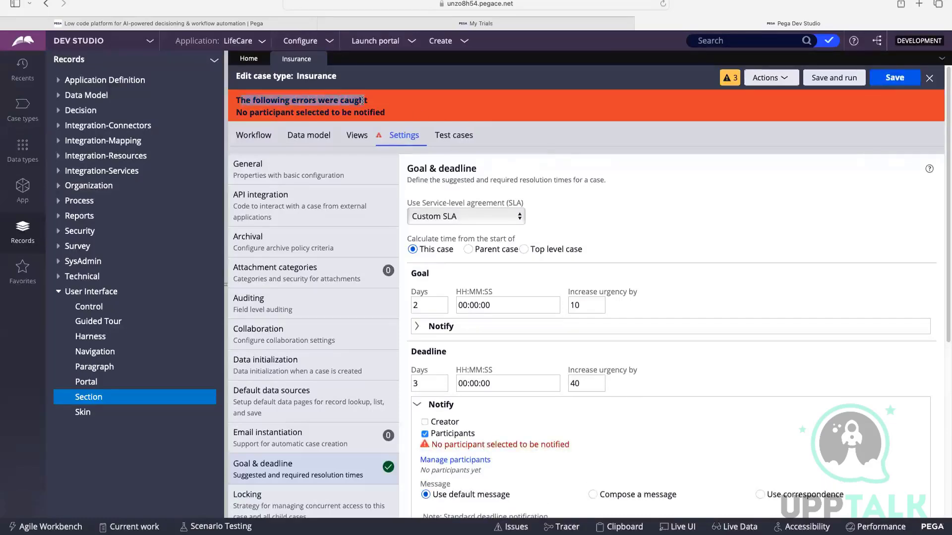
left_click_drag(239, 113, 448, 109)
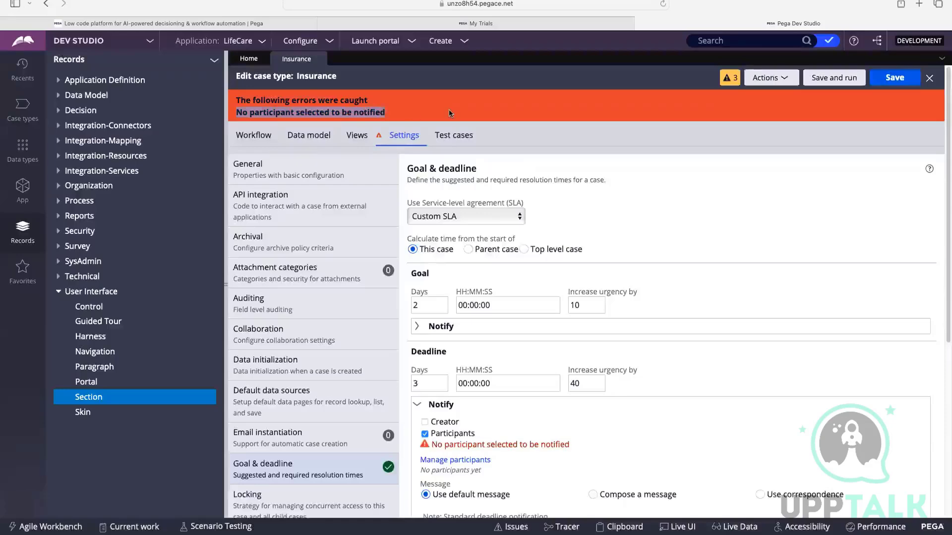
scroll(448, 109, "down", 1)
scroll(450, 118, "down", 5)
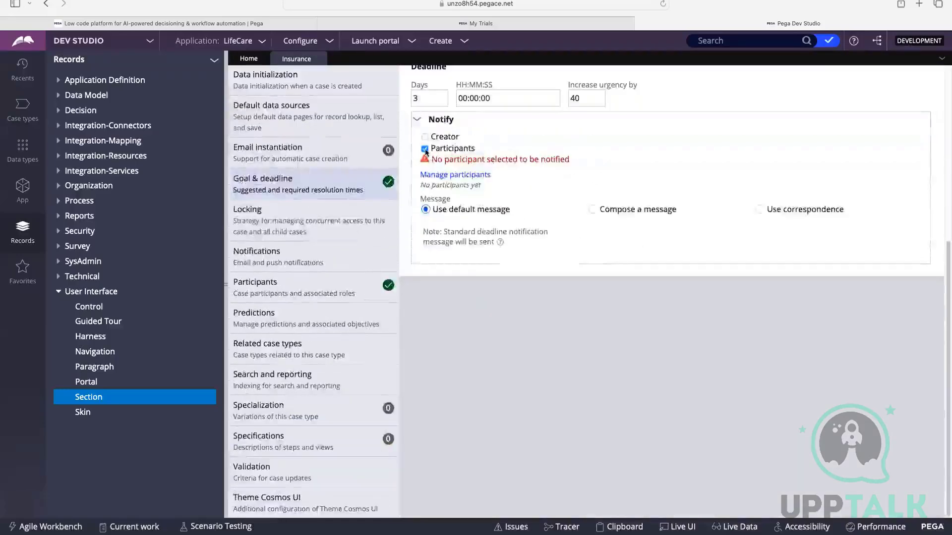
scroll(582, 173, "up", 6)
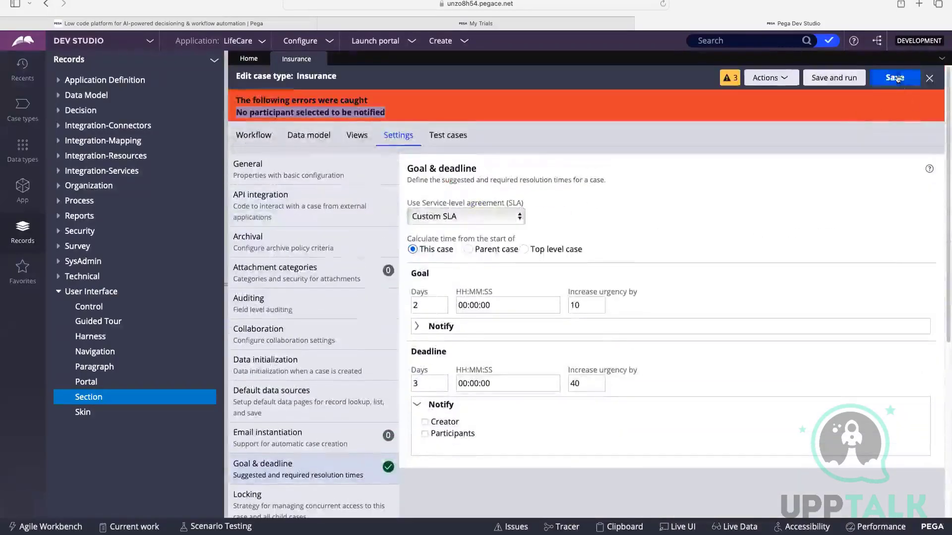
left_click(898, 78)
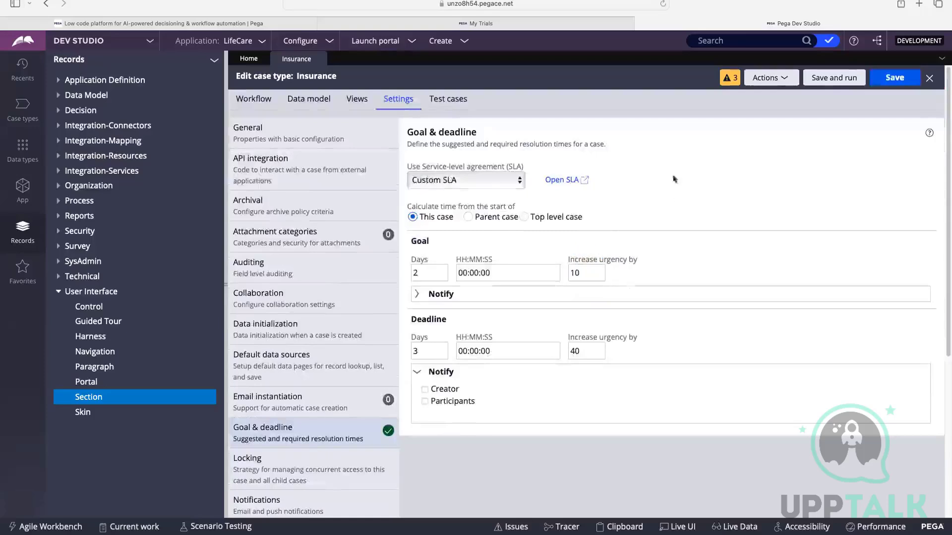
Look through the Technical and SysAdmin record categories, then collapse them again.
left_click(66, 297)
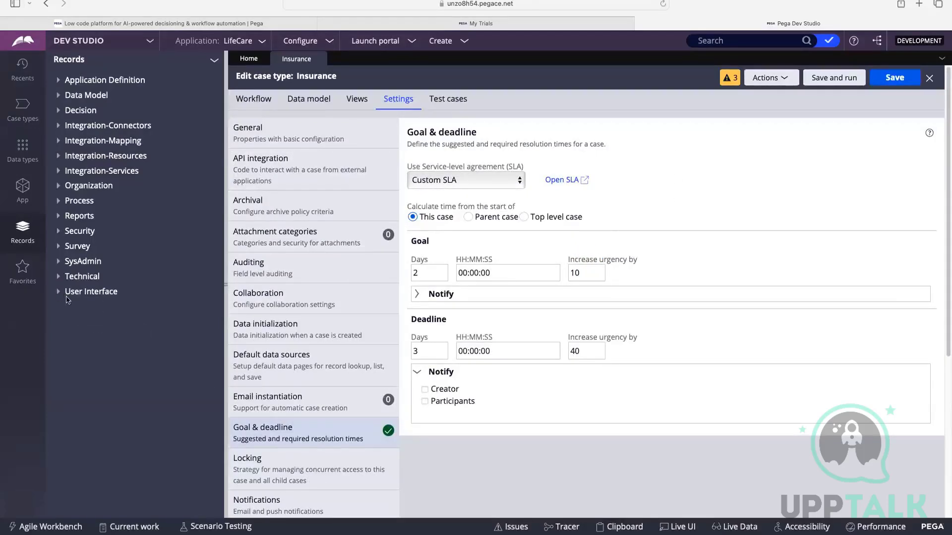
left_click(59, 277)
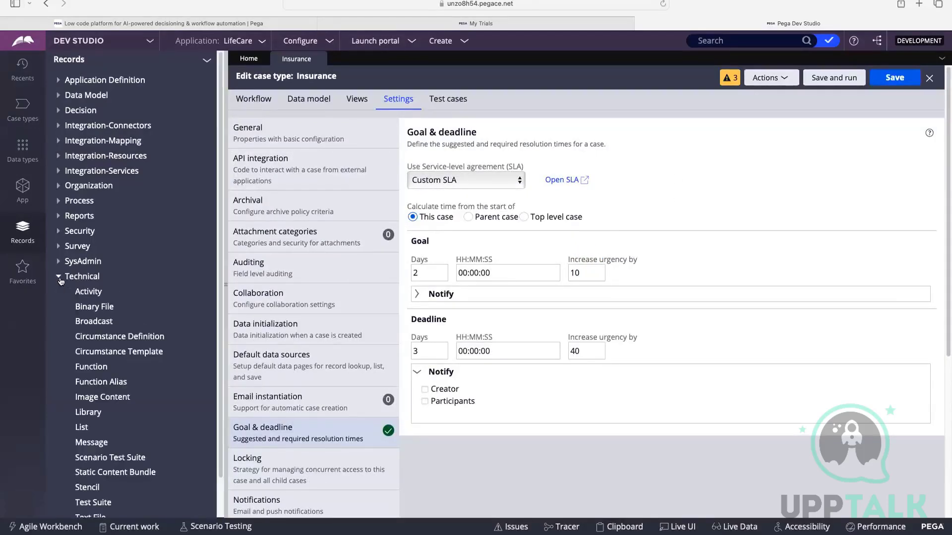
scroll(99, 278, "down", 2)
scroll(54, 274, "up", 1)
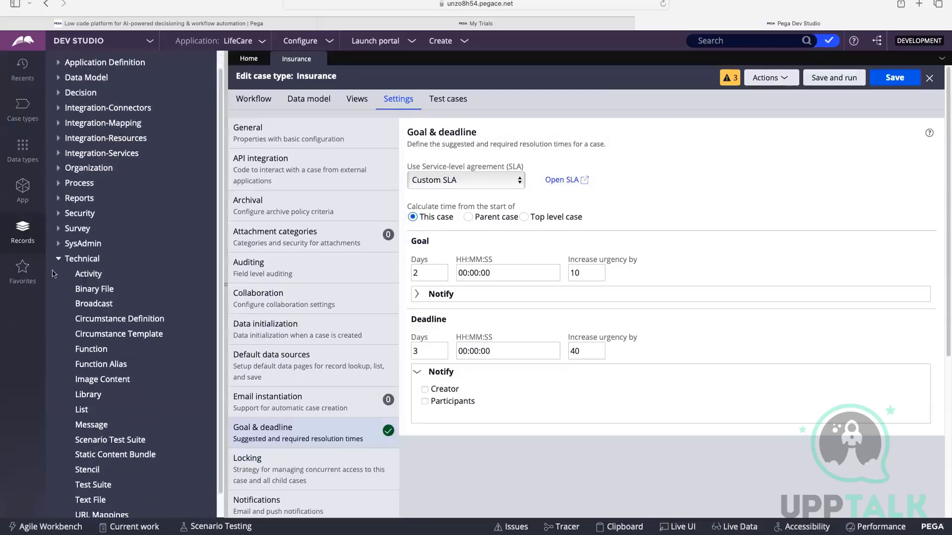
left_click(62, 244)
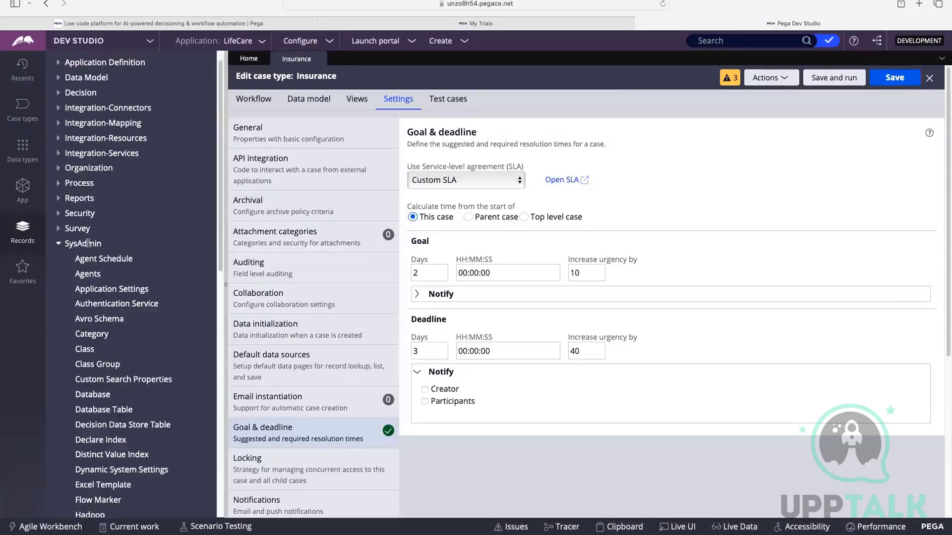
scroll(89, 248, "down", 20)
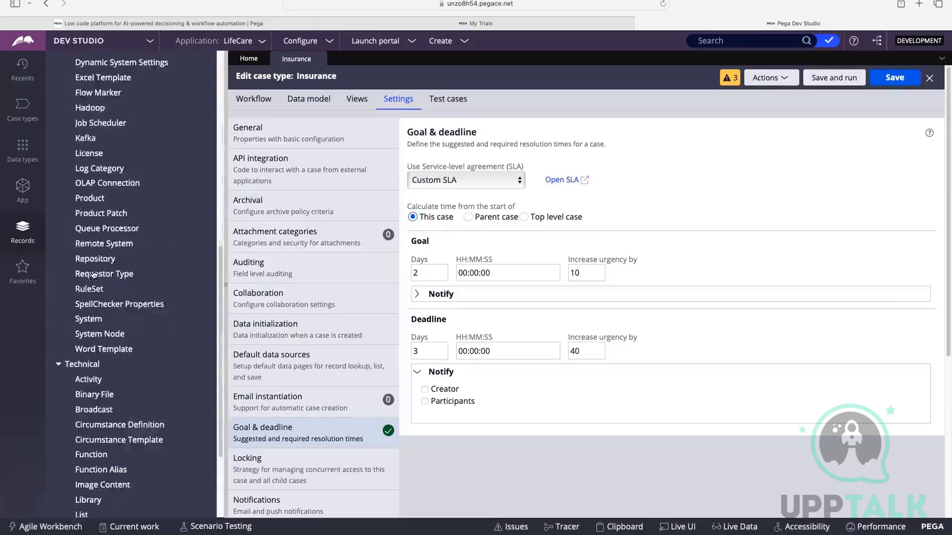
scroll(103, 307, "up", 20)
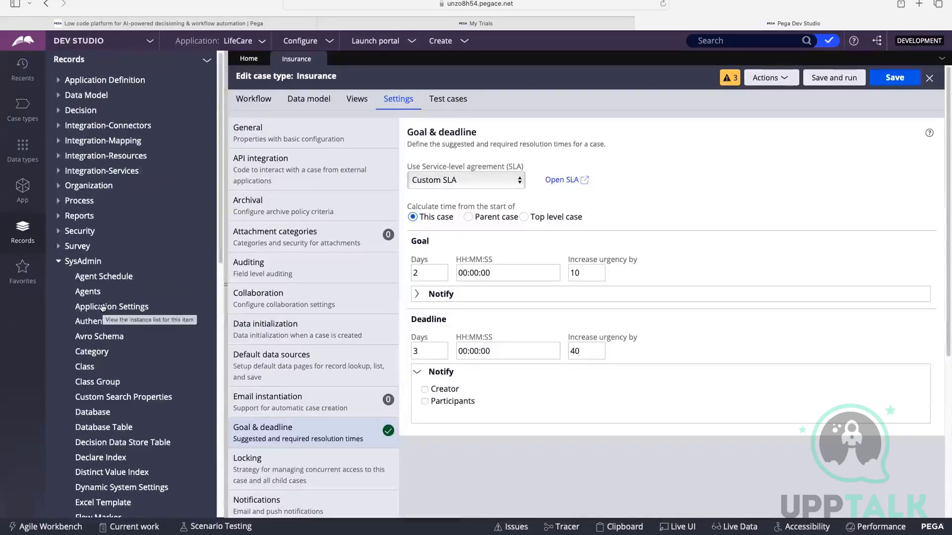
left_click(58, 261)
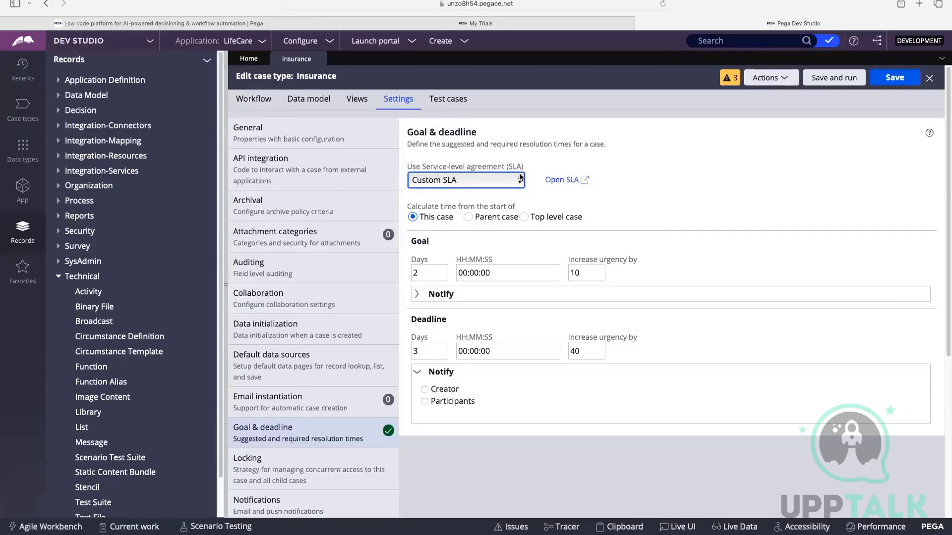
left_click(59, 277)
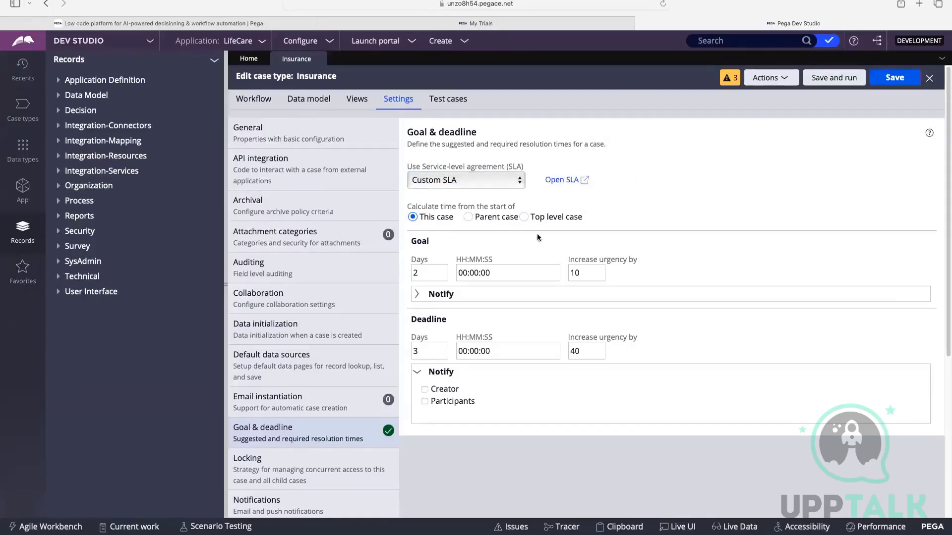
Open the custom SLA's rule from the Goal & deadline settings and examine its ID.
left_click(563, 180)
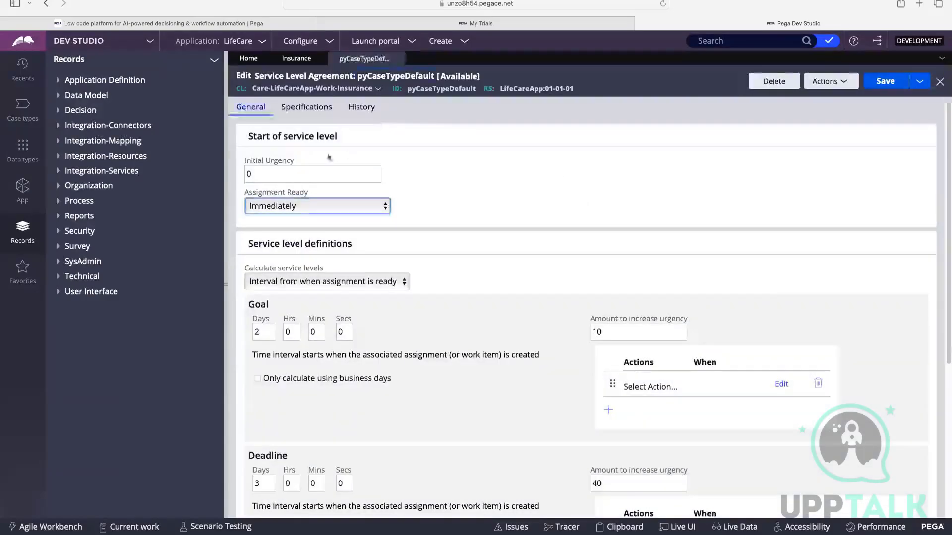
scroll(492, 165, "down", 5)
scroll(492, 166, "up", 5)
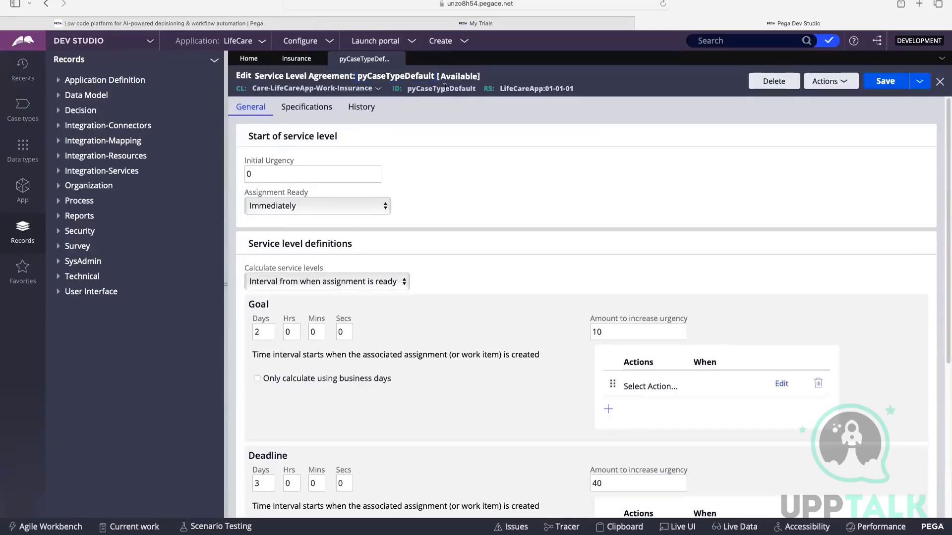
left_click_drag(407, 88, 475, 88)
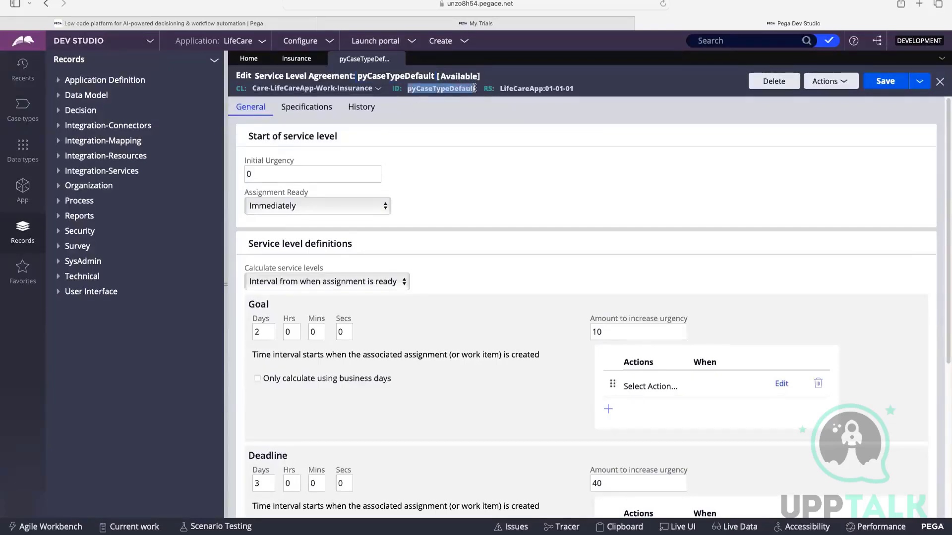
left_click(485, 127)
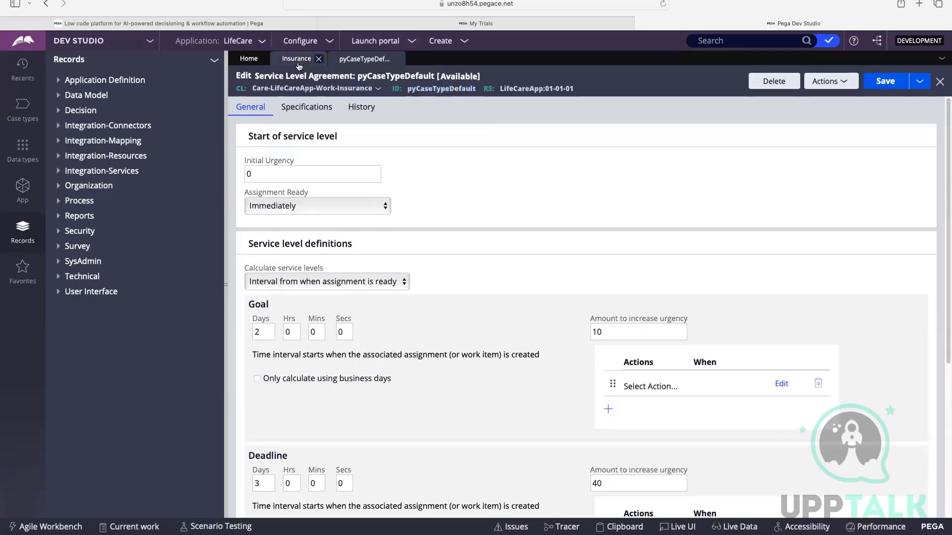
Compare the Insurance case type's Goal & deadline settings with the opened service level agreement rule and its ID.
left_click(296, 59)
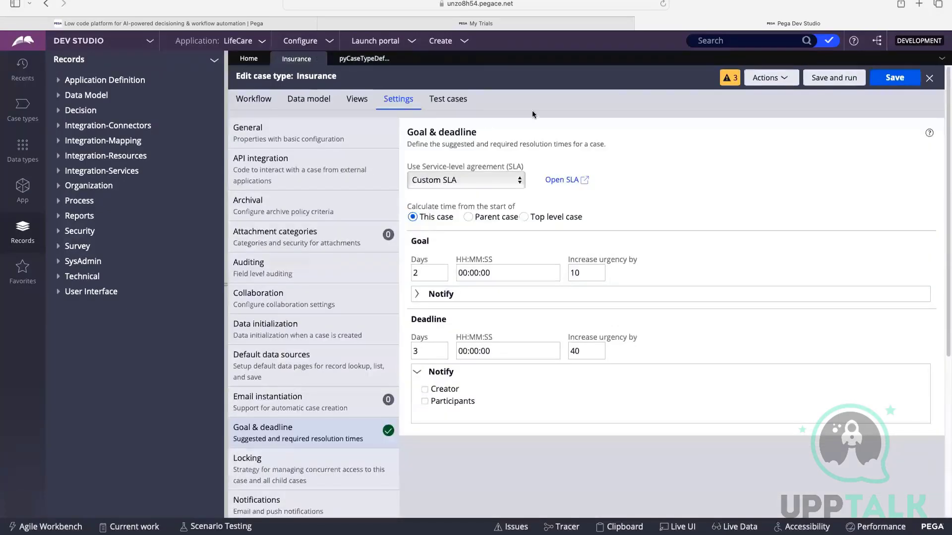
left_click(349, 59)
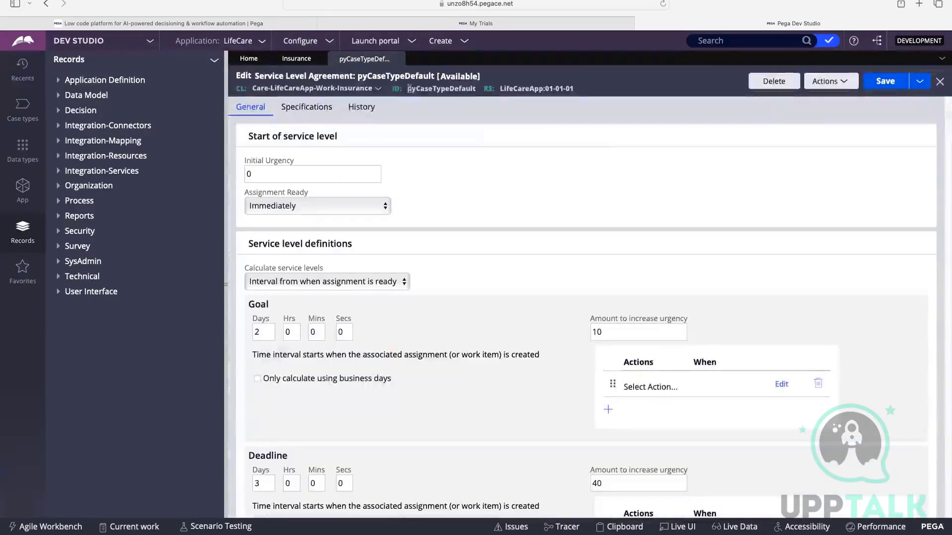
left_click_drag(409, 89, 474, 93)
left_click(455, 88)
left_click(466, 88)
left_click(433, 161)
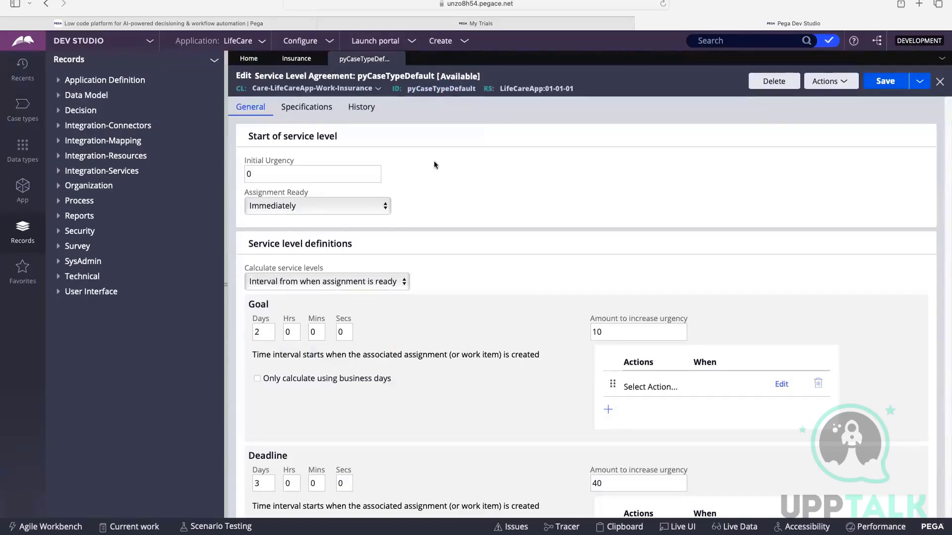
Examine the rule's service level definitions, including the goal, deadline and passed deadline intervals and urgency amounts.
scroll(448, 152, "down", 3)
left_click(257, 157)
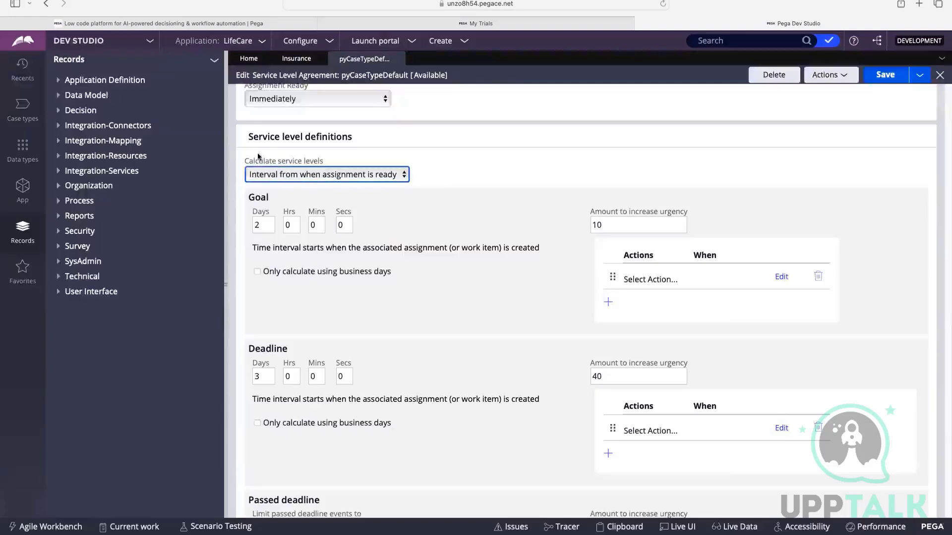
left_click(231, 167)
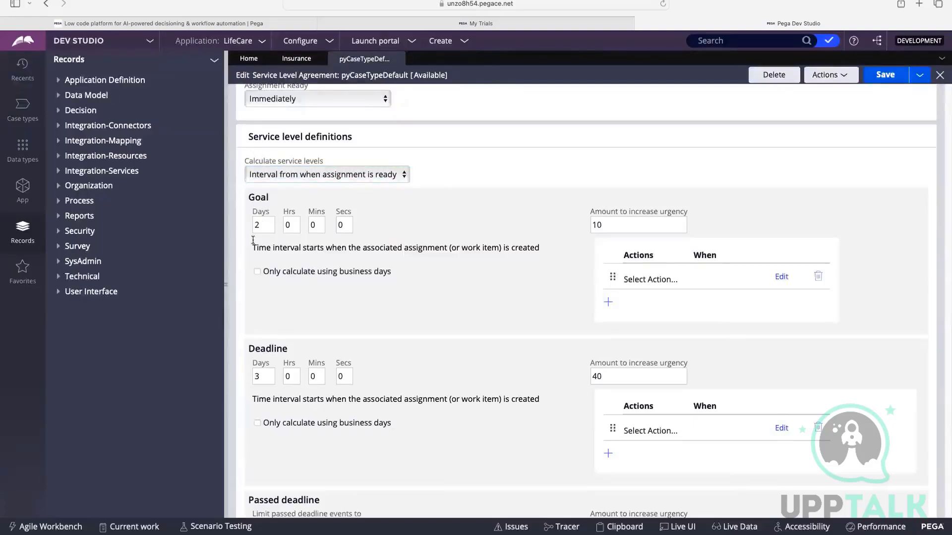
scroll(312, 246, "down", 2)
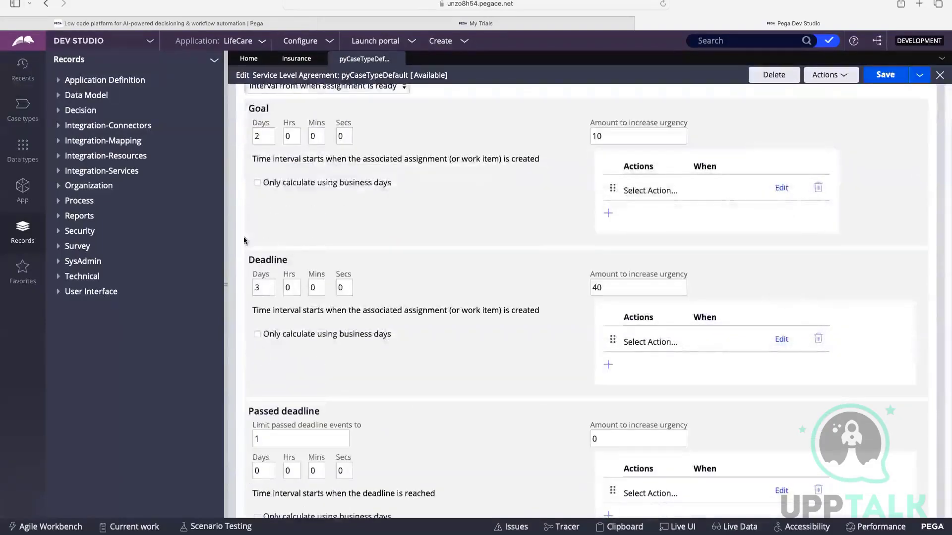
left_click(610, 282)
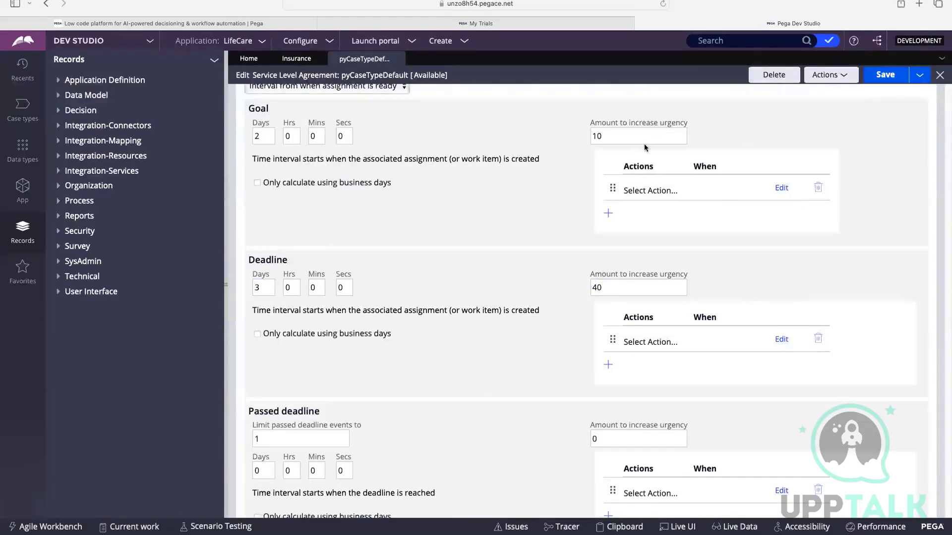
Set the passed deadline's amount to increase urgency to 10 in the service level agreement rule.
scroll(564, 157, "down", 1)
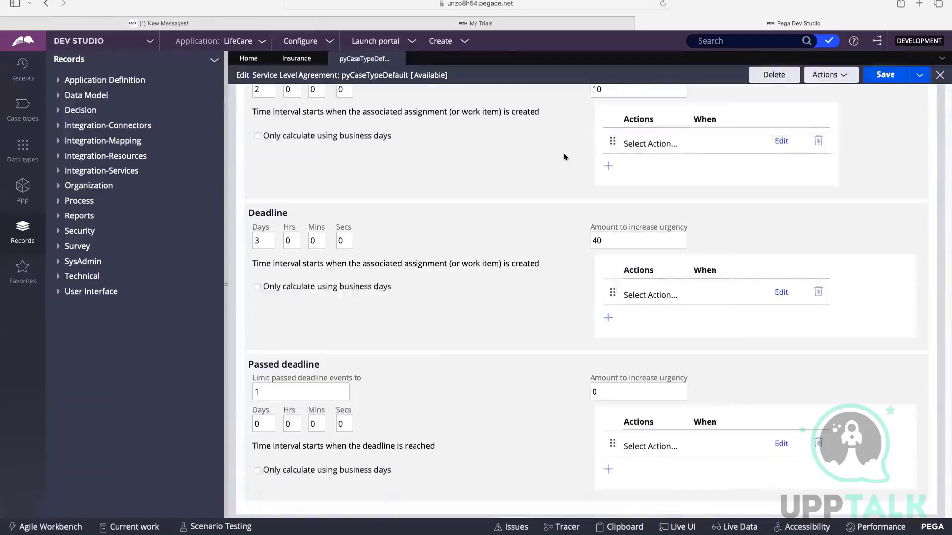
left_click_drag(252, 369, 330, 372)
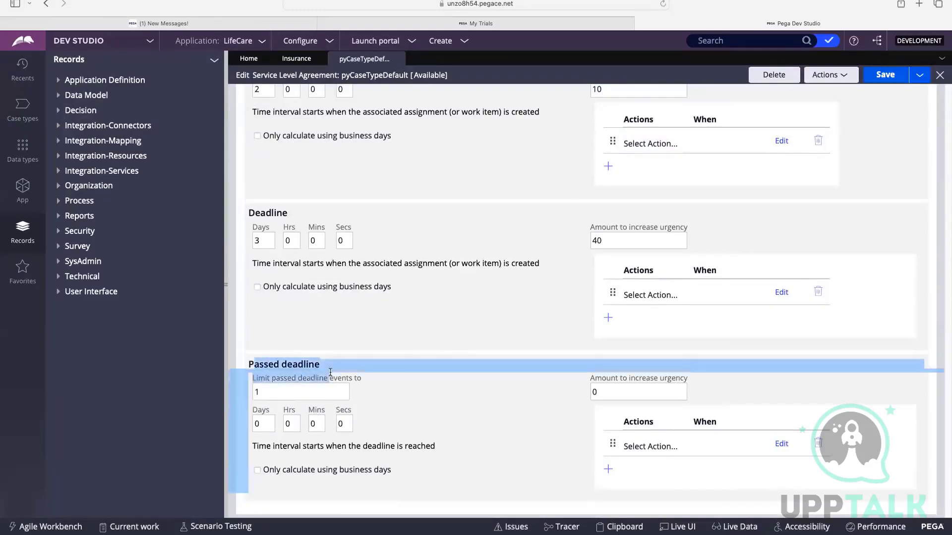
left_click(362, 380)
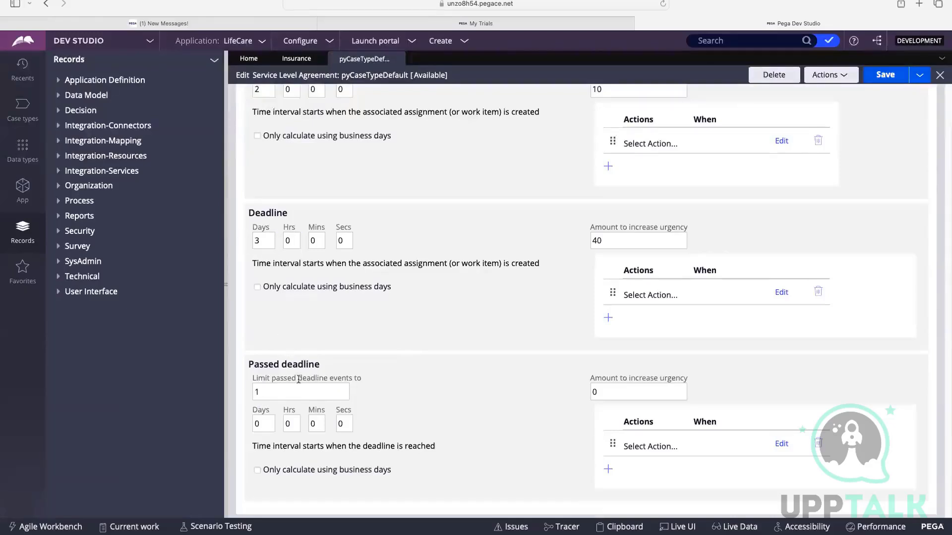
double_click(593, 392)
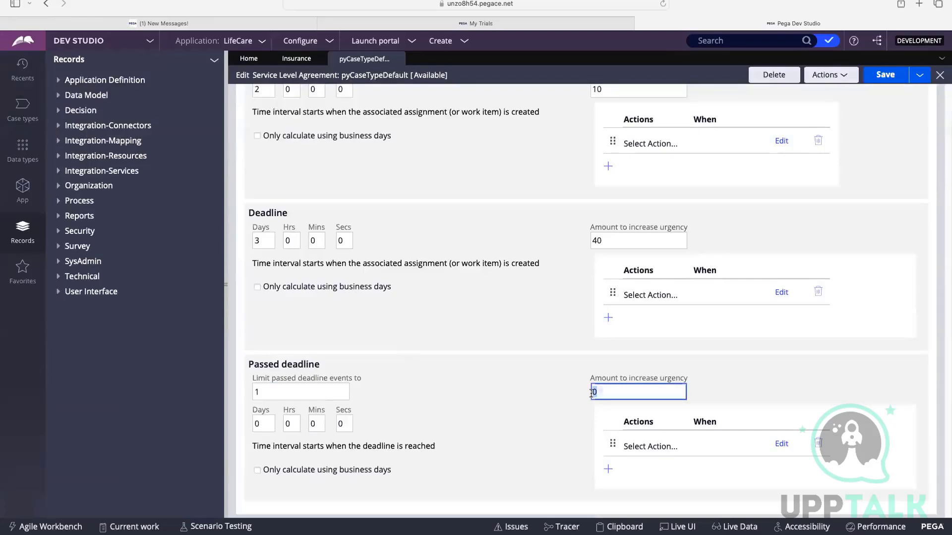
type("10")
left_click(520, 395)
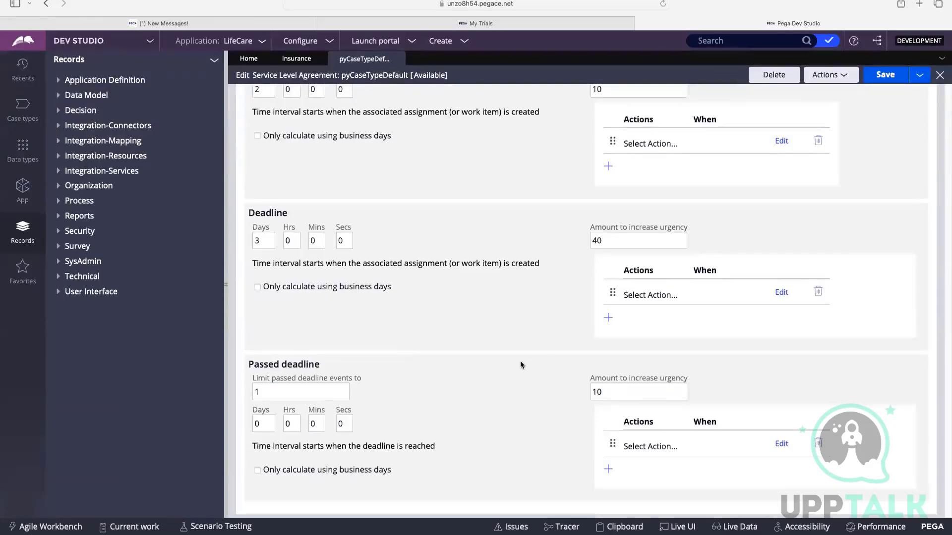
Look through the actions available for the passed deadline without choosing one, and save the service level agreement rule.
left_click(649, 448)
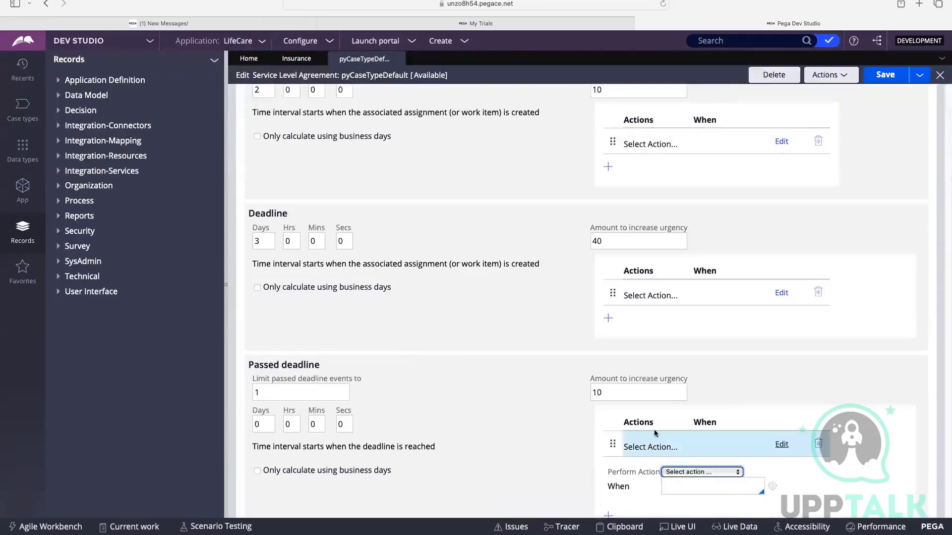
scroll(653, 429, "down", 1)
left_click(702, 453)
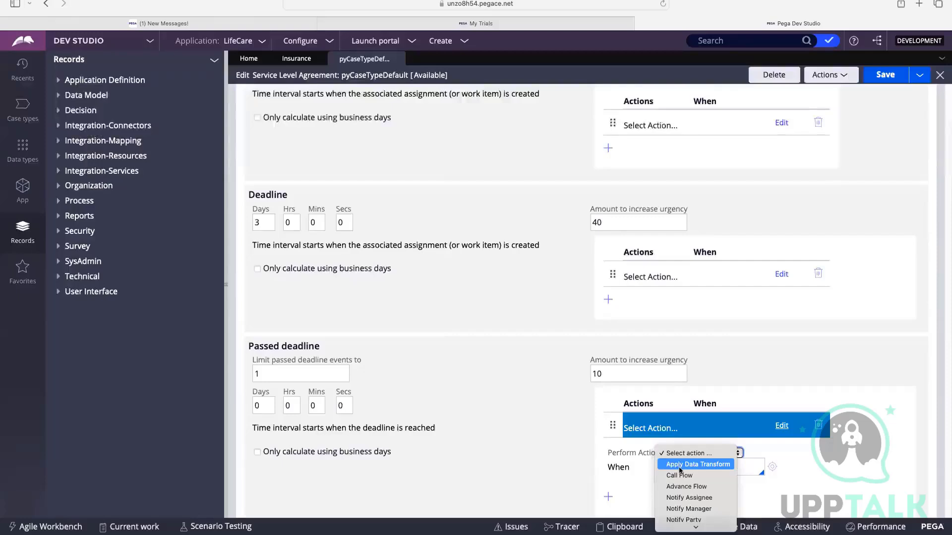
scroll(705, 477, "down", 1)
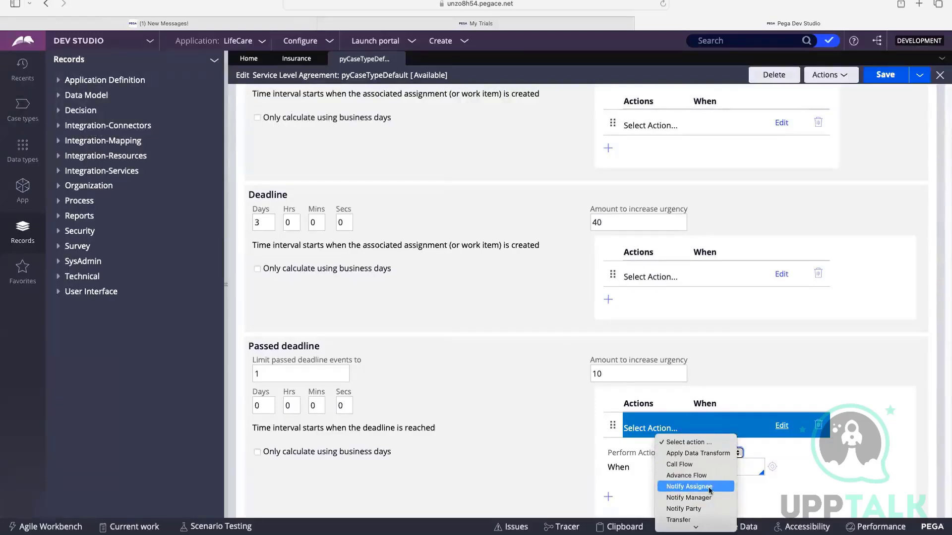
scroll(711, 493, "down", 1)
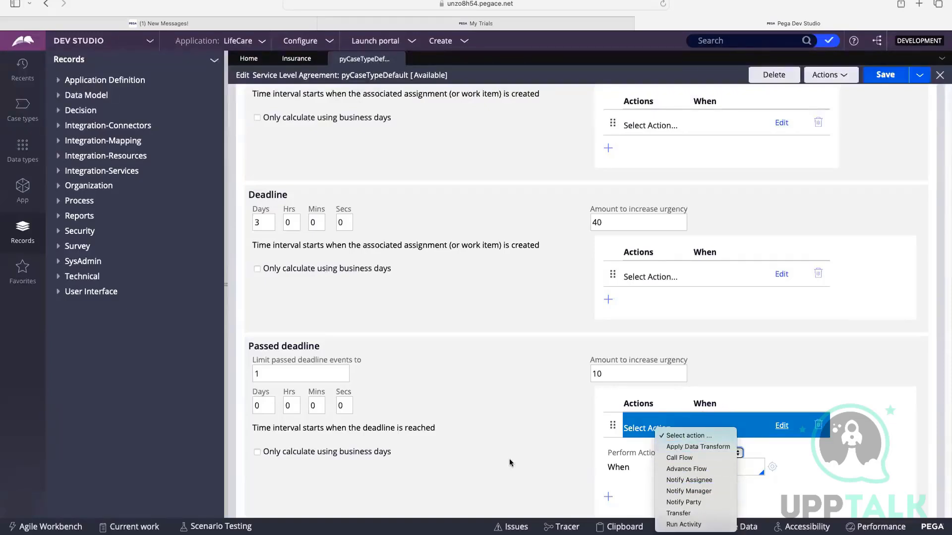
left_click(616, 431)
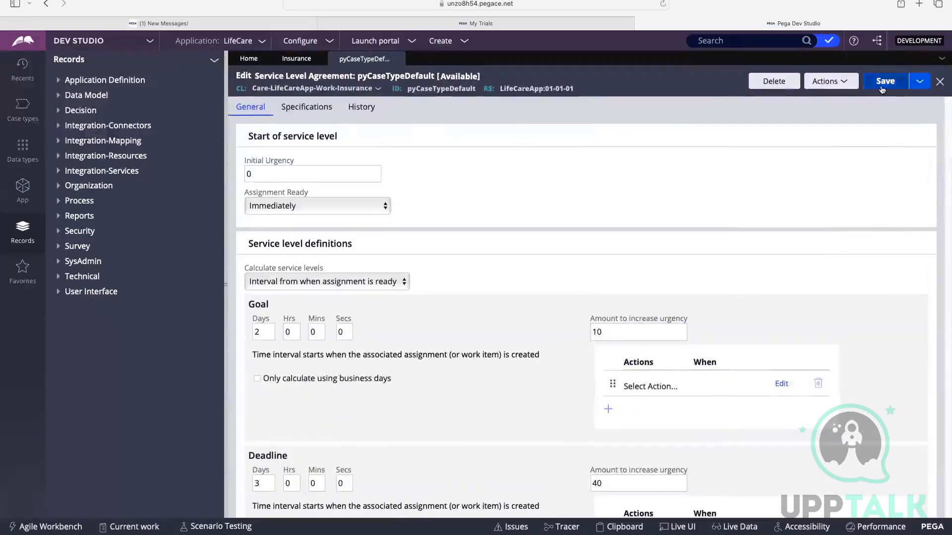
key("ctrl+s")
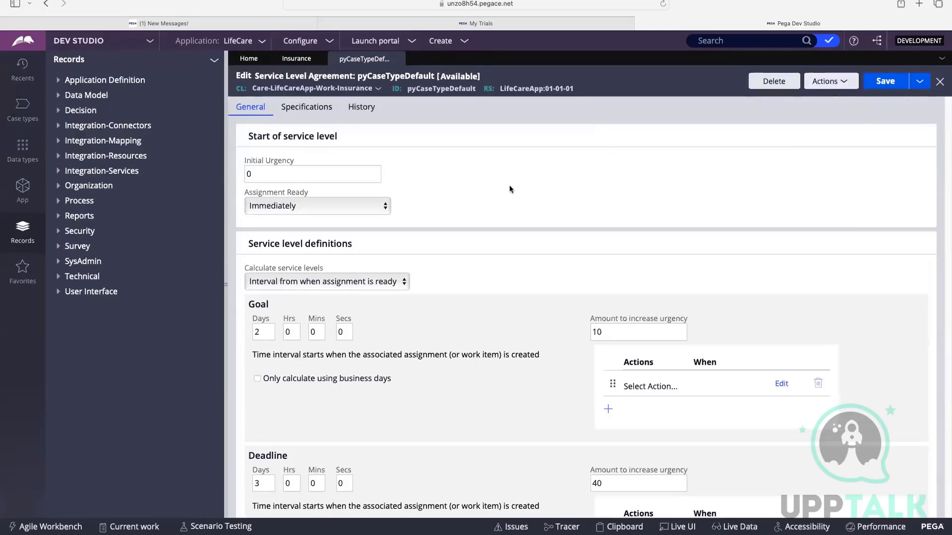
left_click(831, 82)
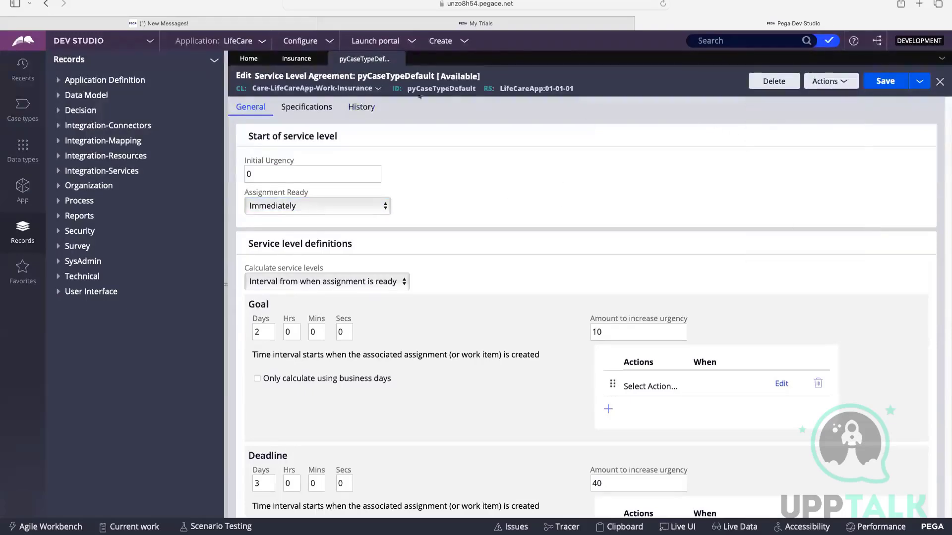
Copy the rule ID pyCaseTypeDefault, search the application for it, and examine which classes the matching rules apply to.
double_click(450, 91)
right_click(451, 90)
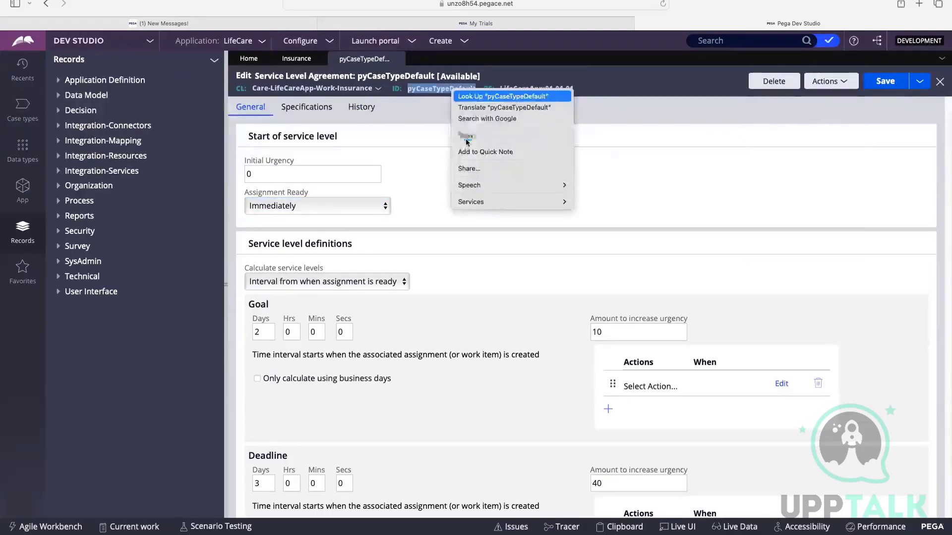
left_click(468, 138)
left_click(701, 44)
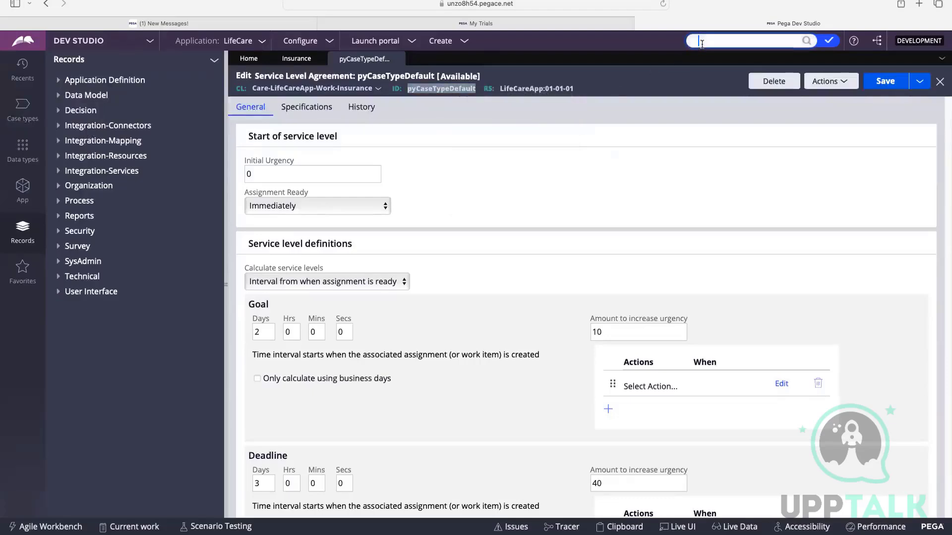
right_click(702, 45)
left_click(714, 64)
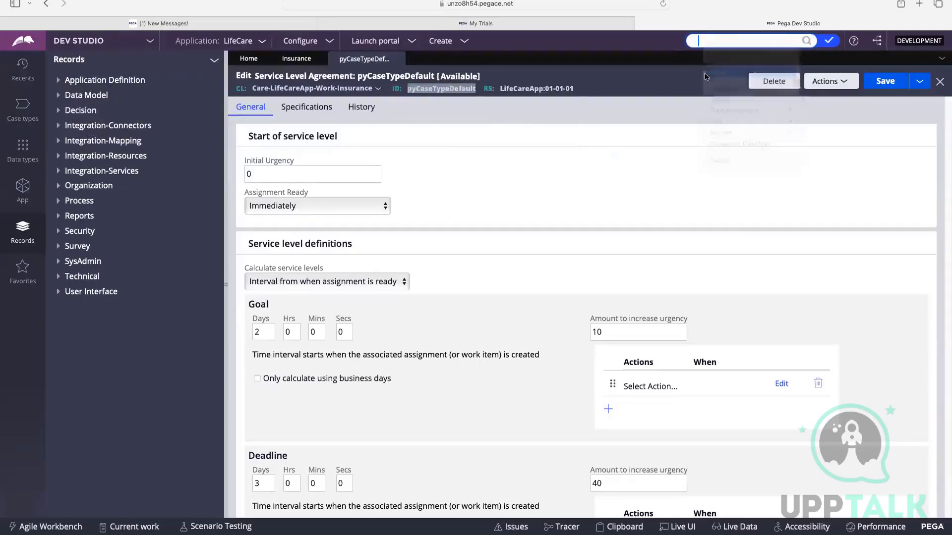
left_click(807, 41)
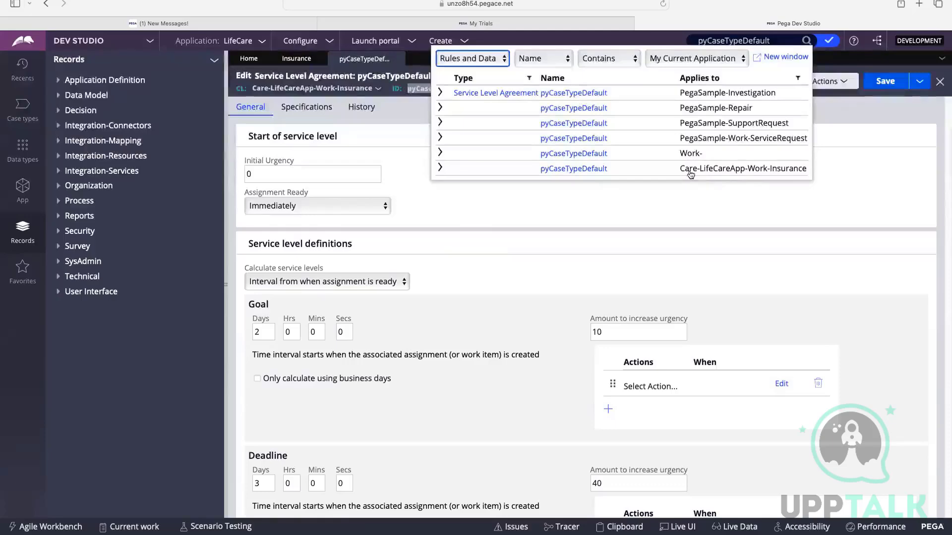
left_click(635, 201)
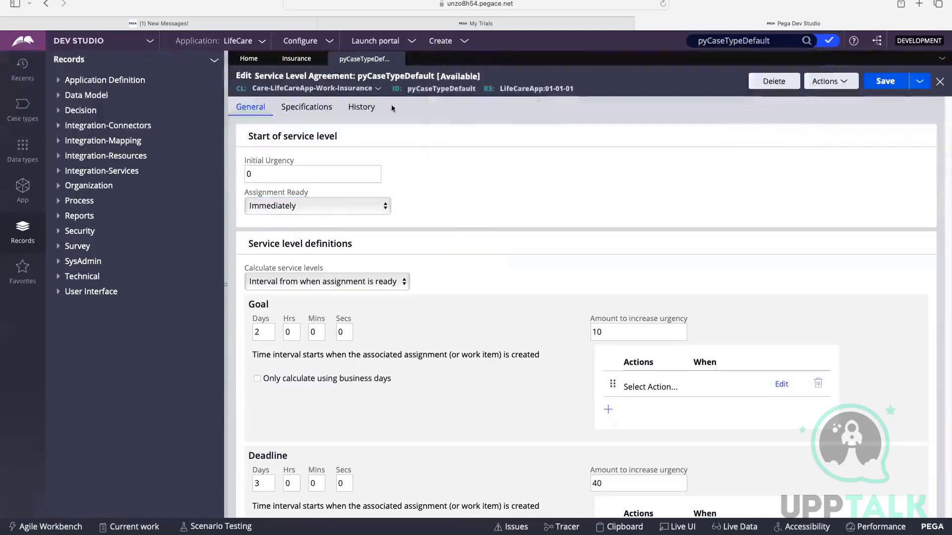
Close the service level agreement rule and review the Insurance case type's Goal & deadline settings and its SLA choices.
left_click(398, 59)
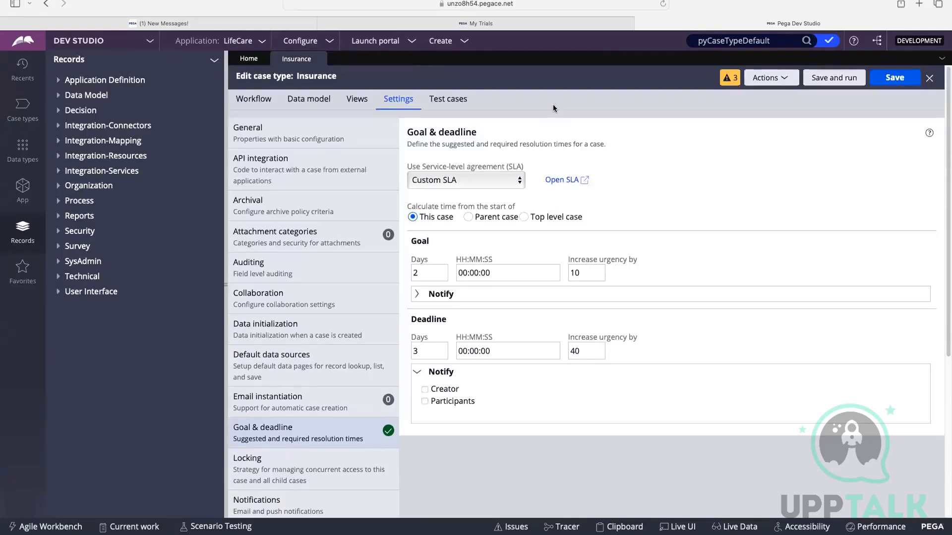
left_click(253, 99)
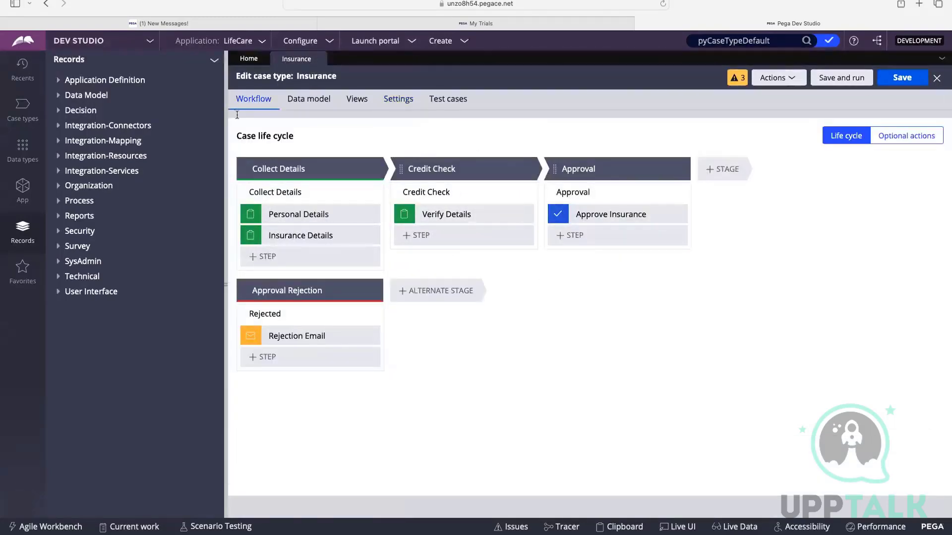
left_click(398, 102)
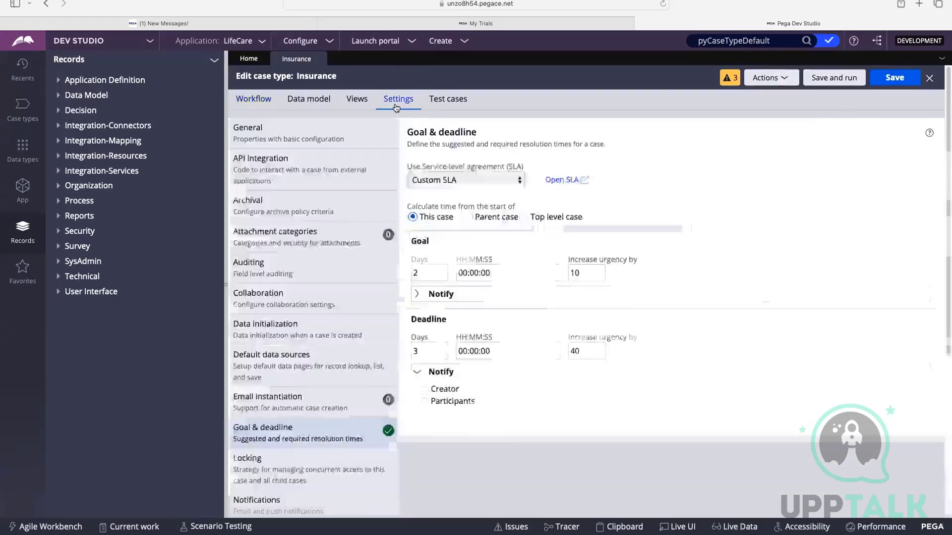
scroll(262, 341, "down", 5)
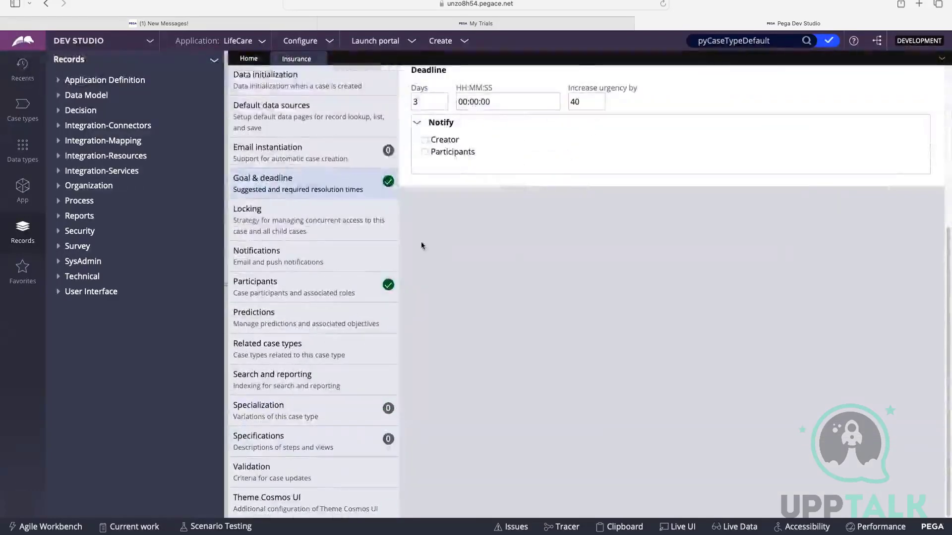
scroll(420, 242, "up", 5)
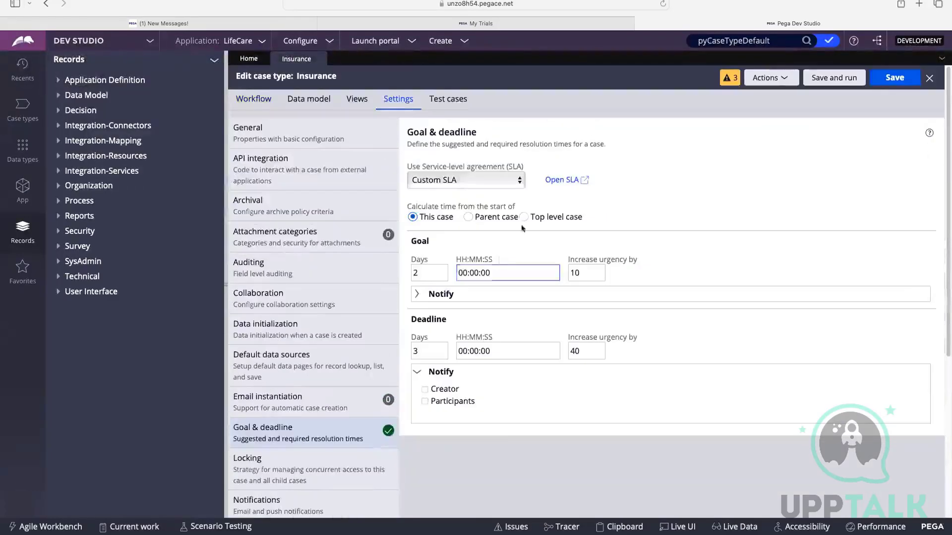
left_click(439, 179)
left_click(439, 180)
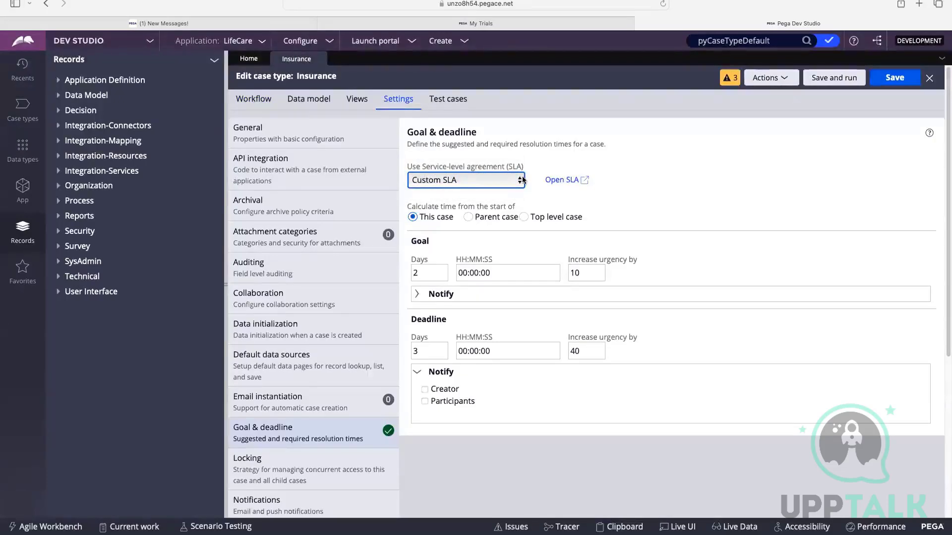
left_click(496, 177)
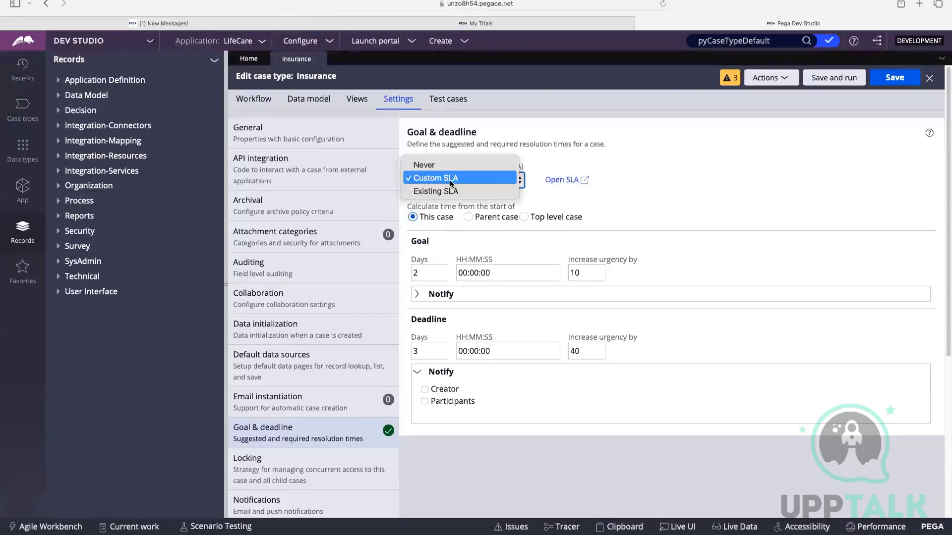
left_click(728, 156)
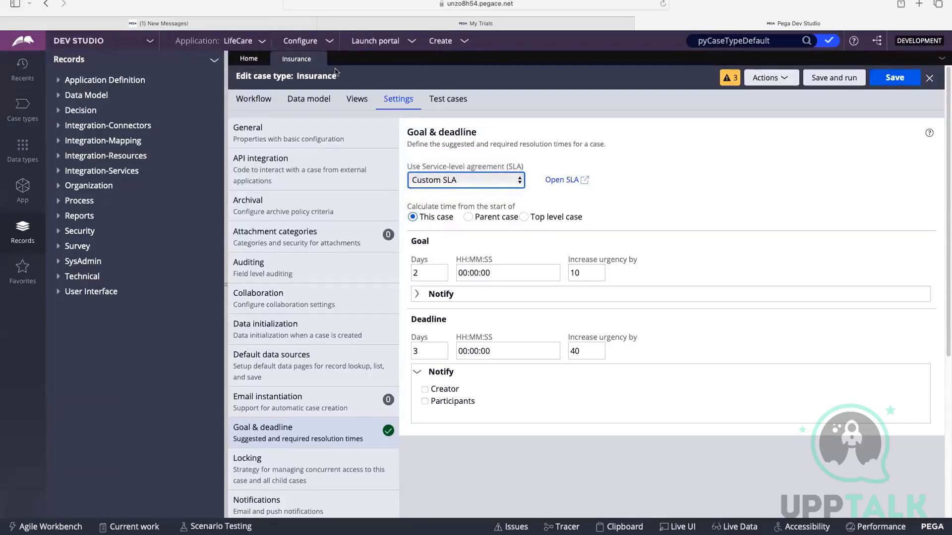
Open the Personal Details step's goal and deadline settings in the case life cycle and examine its SLA choices.
left_click(245, 102)
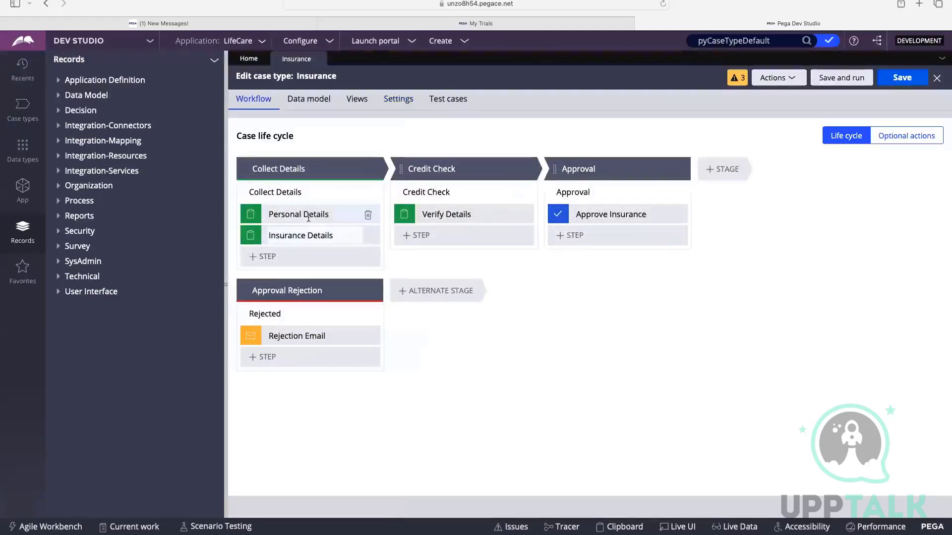
left_click(308, 217)
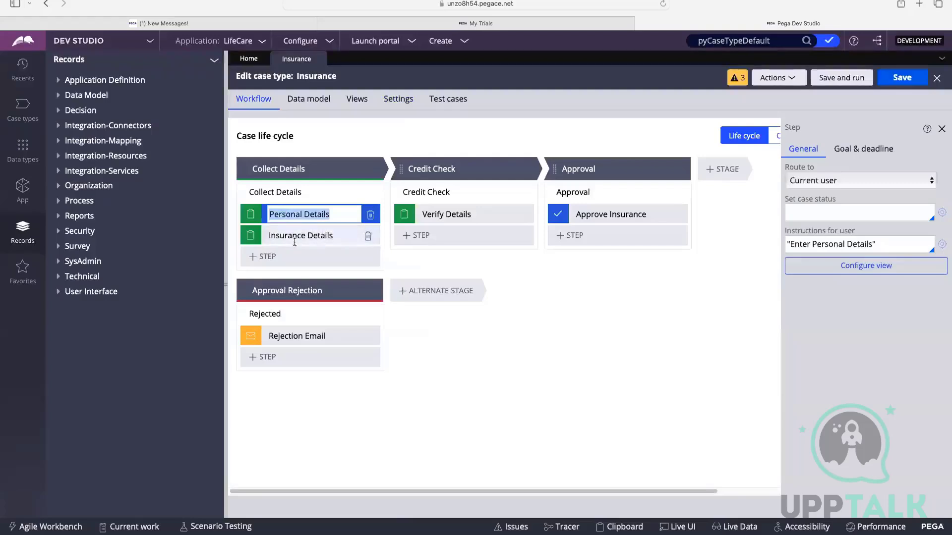
left_click(879, 153)
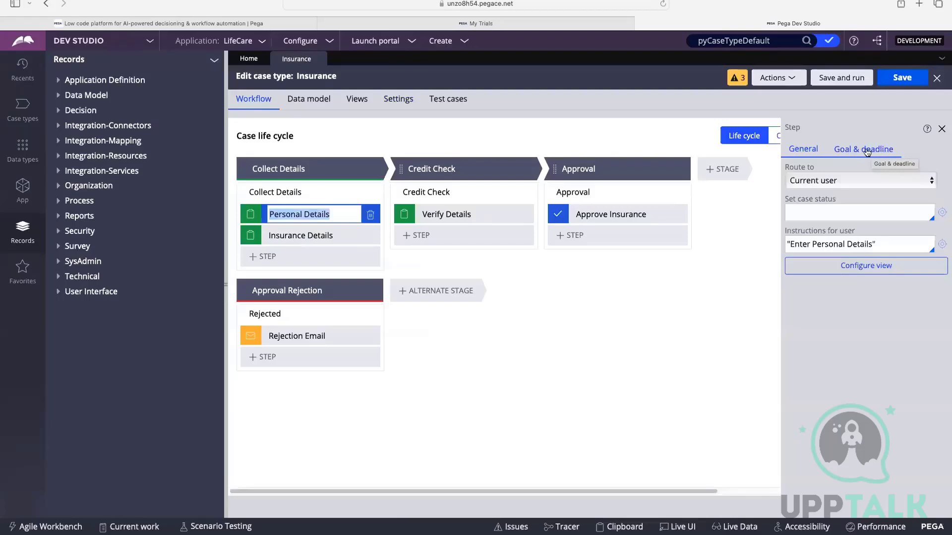
left_click(866, 151)
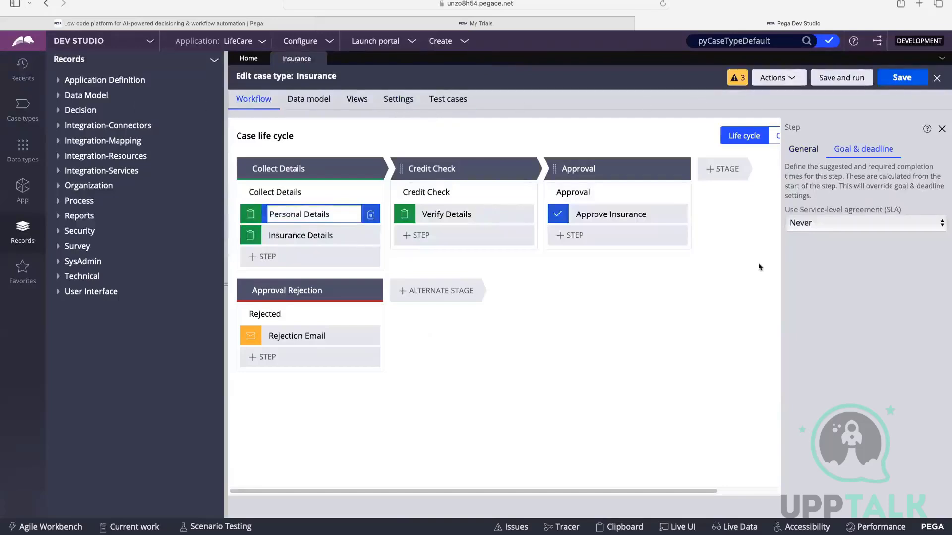
left_click(278, 169)
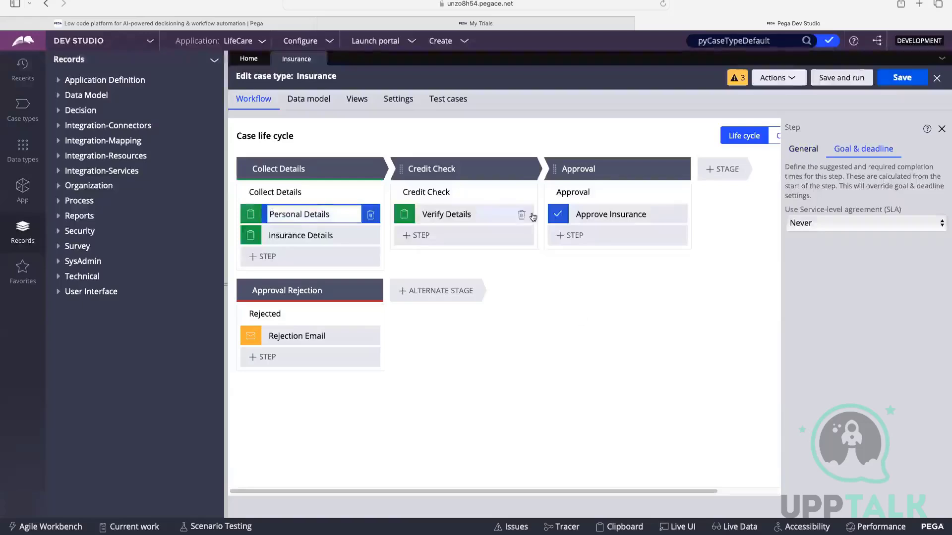
left_click(833, 226)
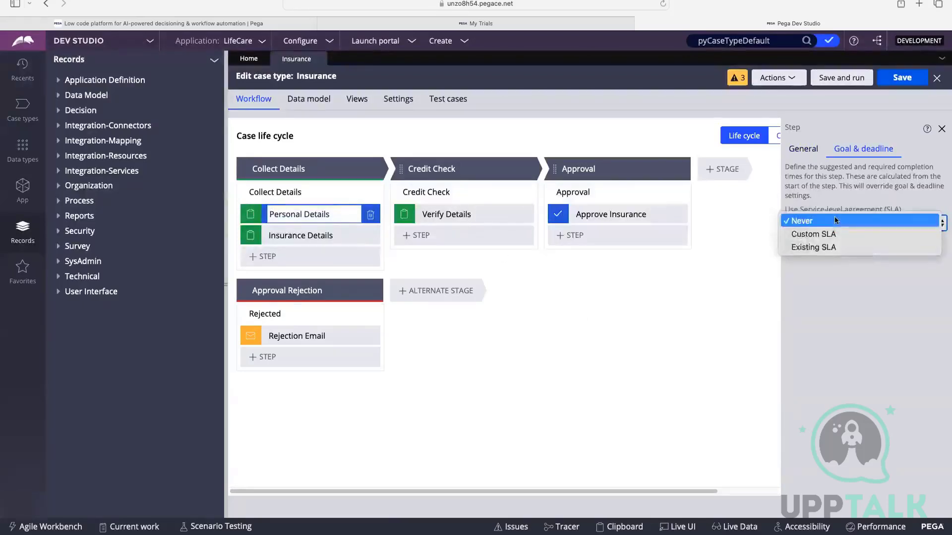
left_click(832, 200)
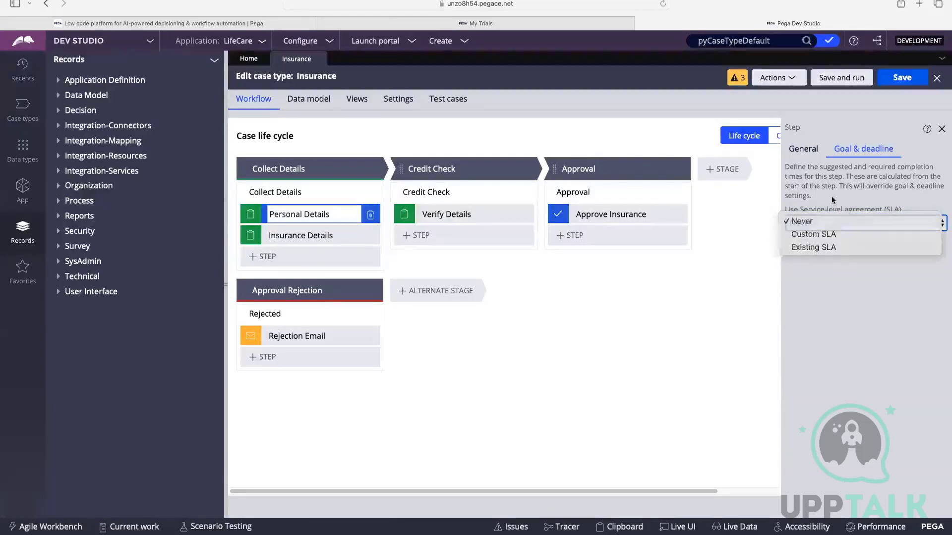
left_click(821, 223)
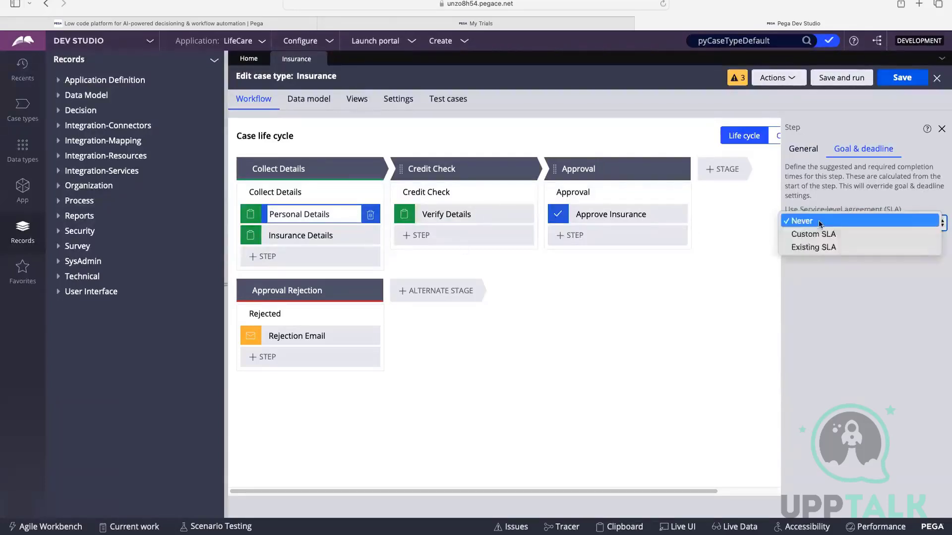
left_click(811, 189)
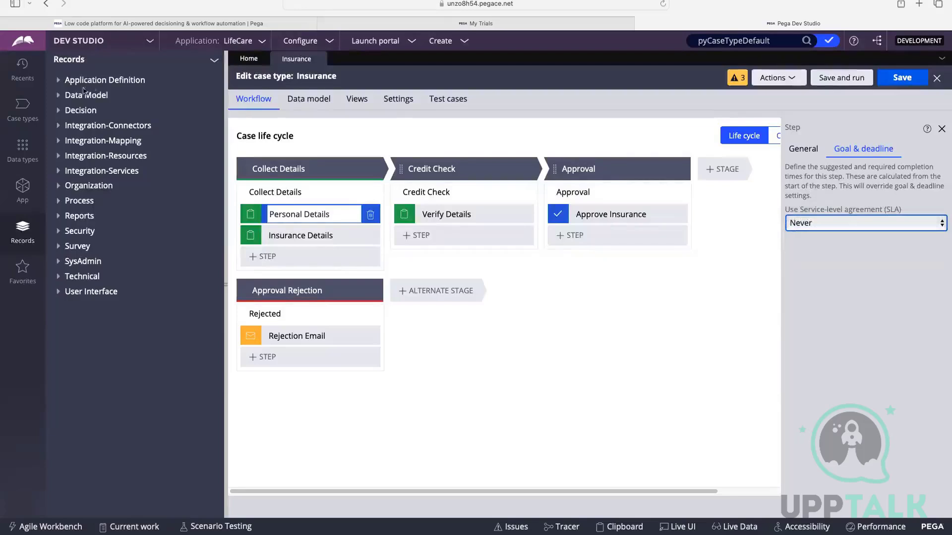
Reopen the Insurance case type's pyCaseTypeDefault service level agreement rule from the recently used items.
left_click(22, 69)
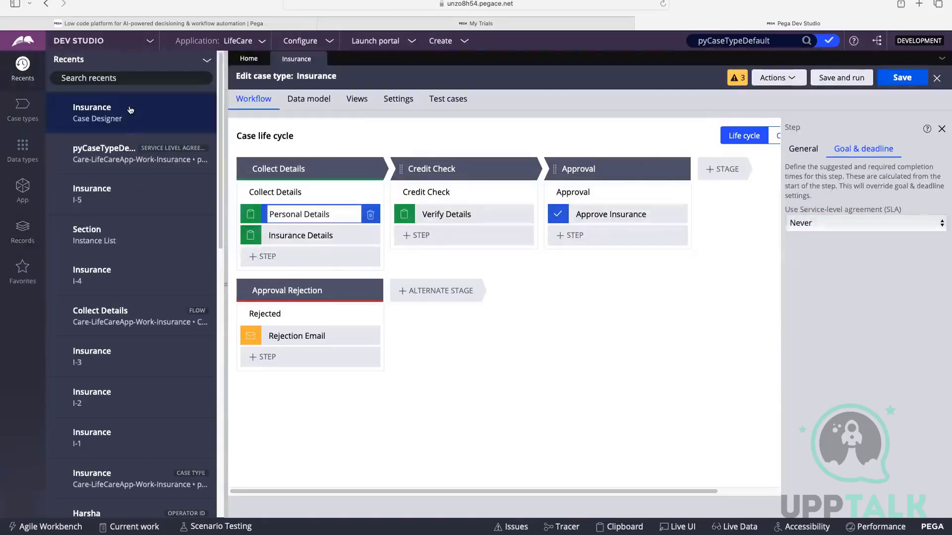
left_click(120, 157)
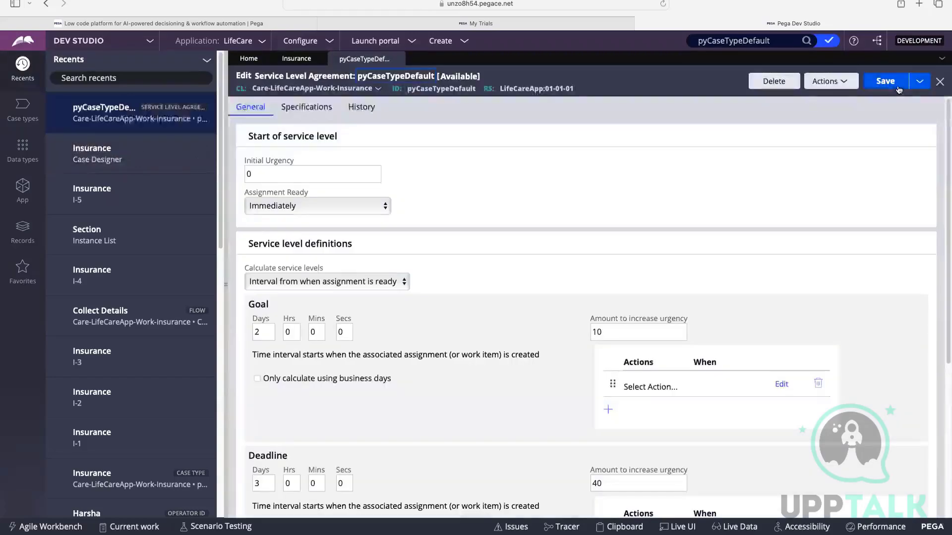
Save the pyCaseTypeDefault service level agreement and start saving it as a new rule.
left_click(920, 84)
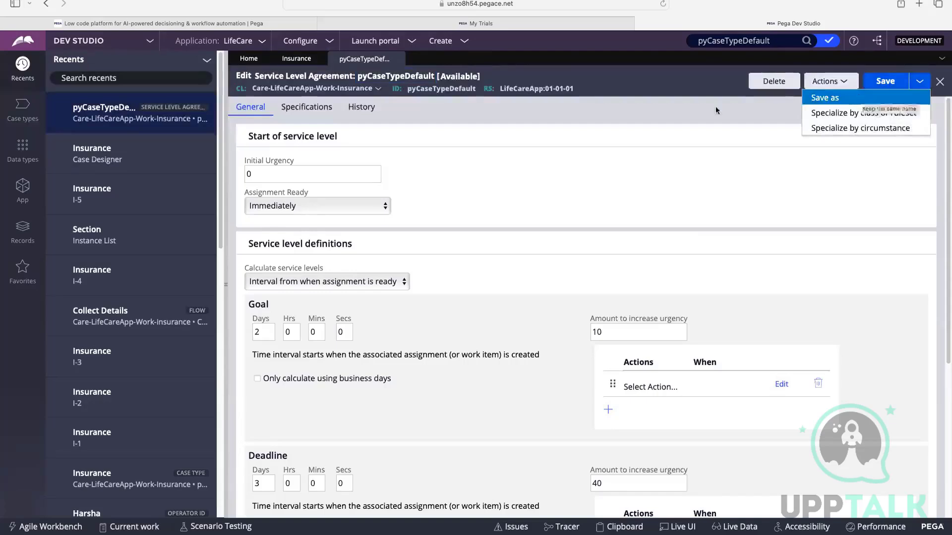
left_click(841, 84)
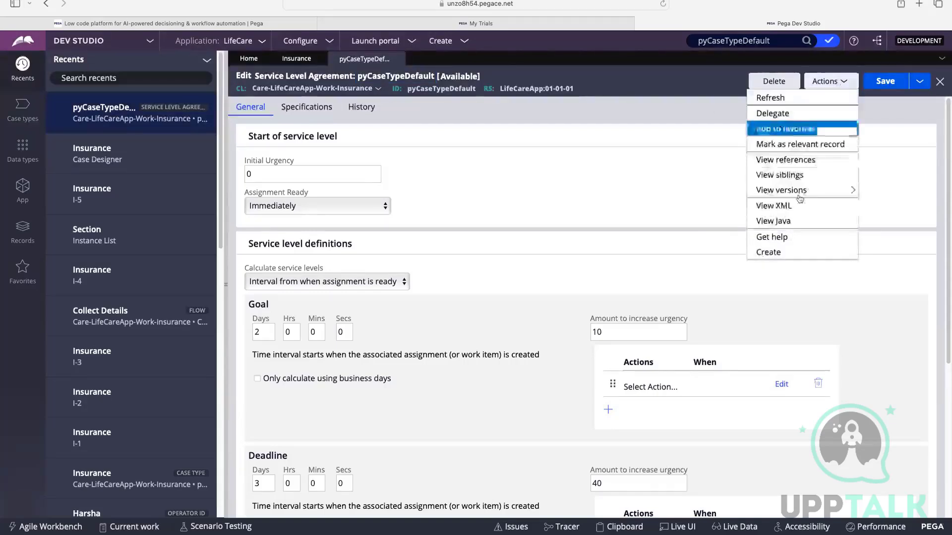
left_click(885, 82)
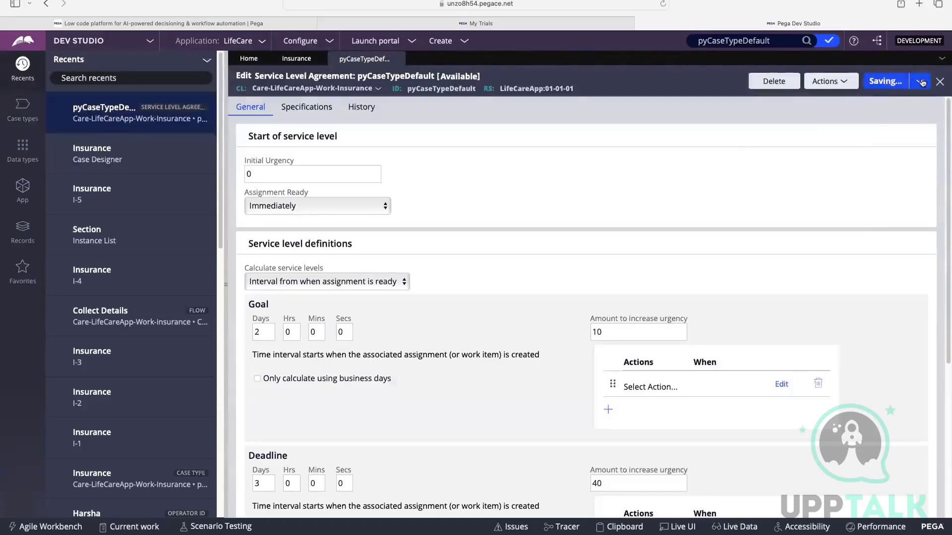
left_click(921, 82)
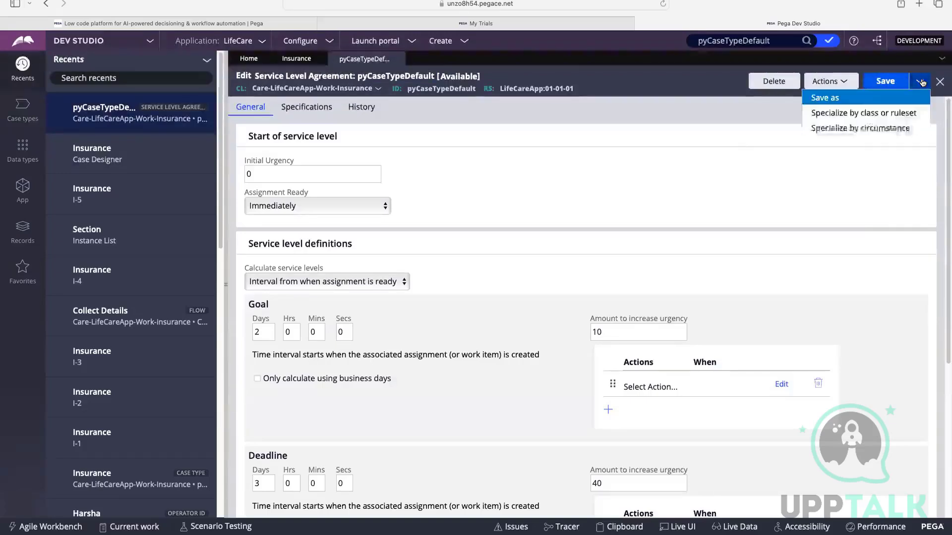
left_click(872, 96)
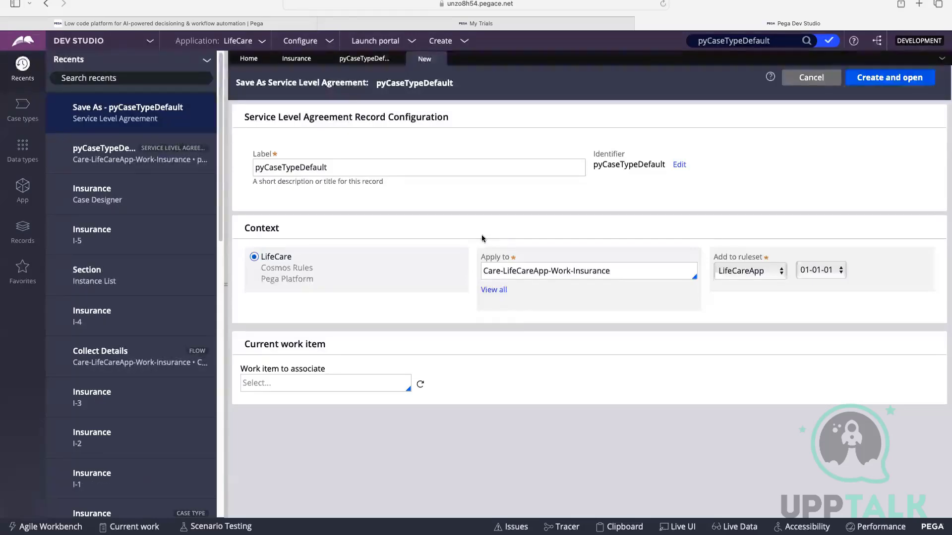
Label the service level agreement copy PersonalDetails, keep Care-LifeCareApp-Work-Insurance as its class, and create and open it.
left_click_drag(355, 167, 255, 168)
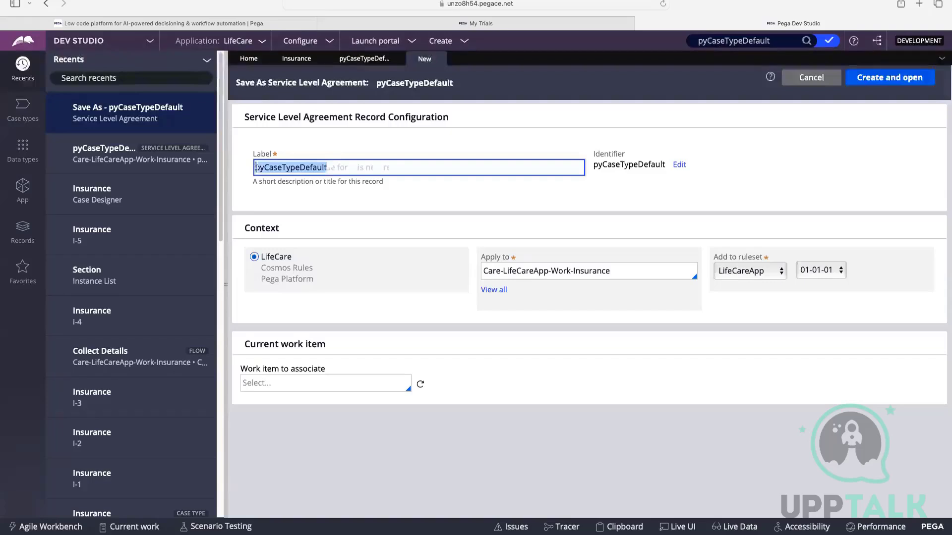
key("BackSpace")
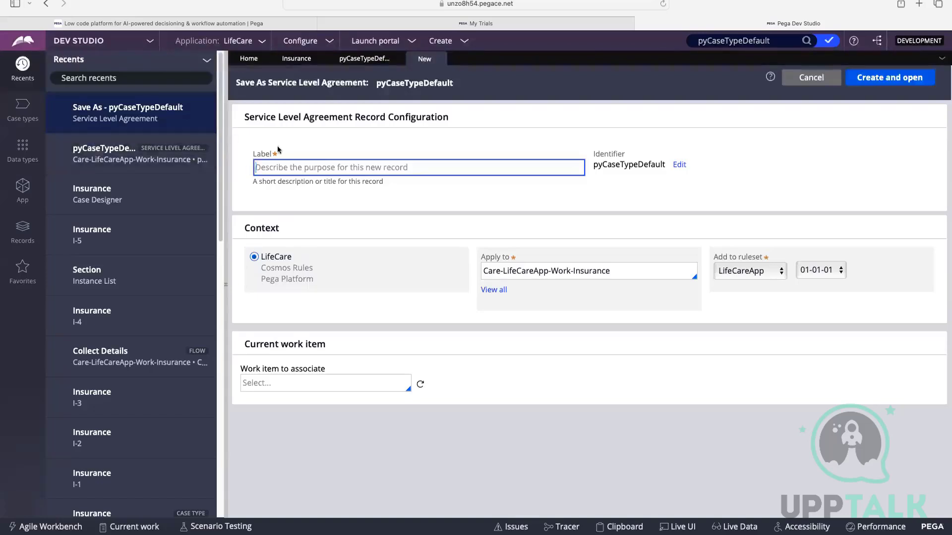
left_click_drag(594, 154, 625, 154)
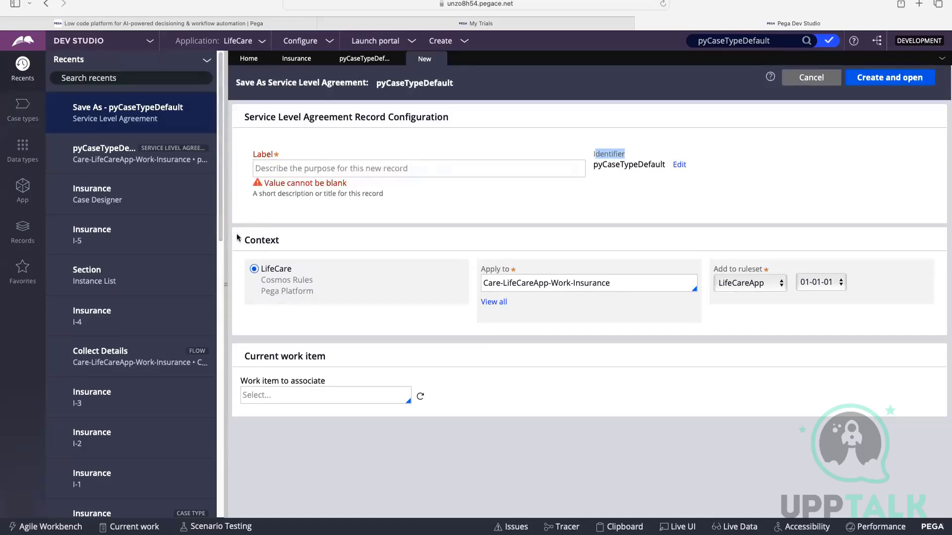
left_click_drag(241, 237, 332, 250)
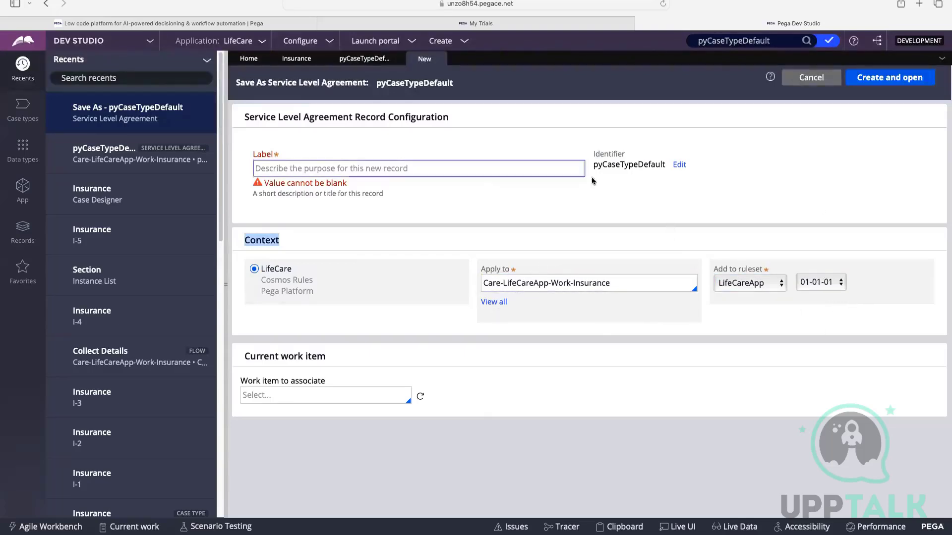
left_click(579, 168)
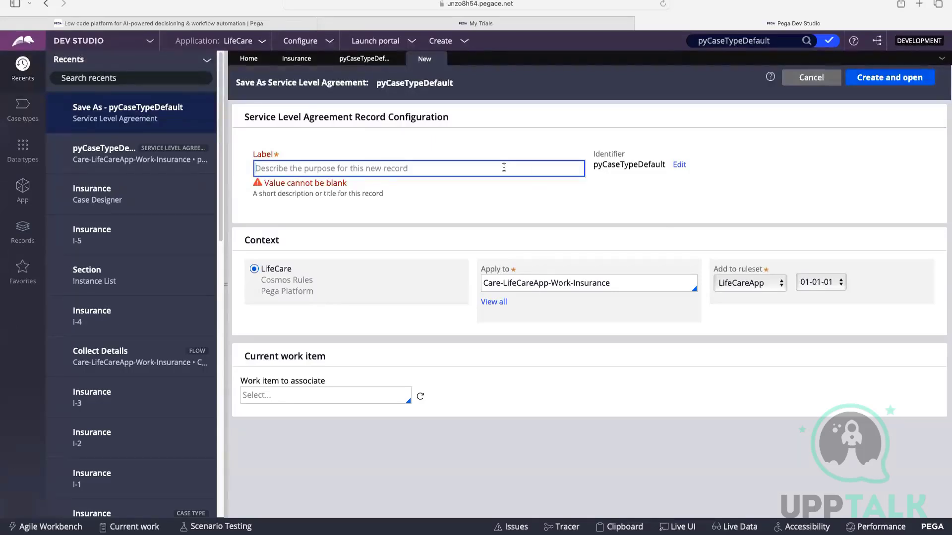
type("Person")
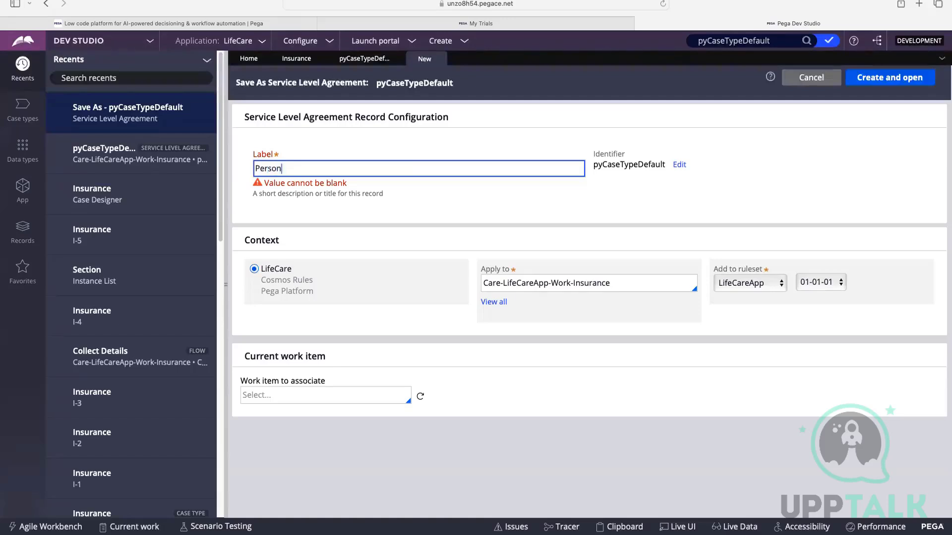
type("alDetails")
left_click(568, 210)
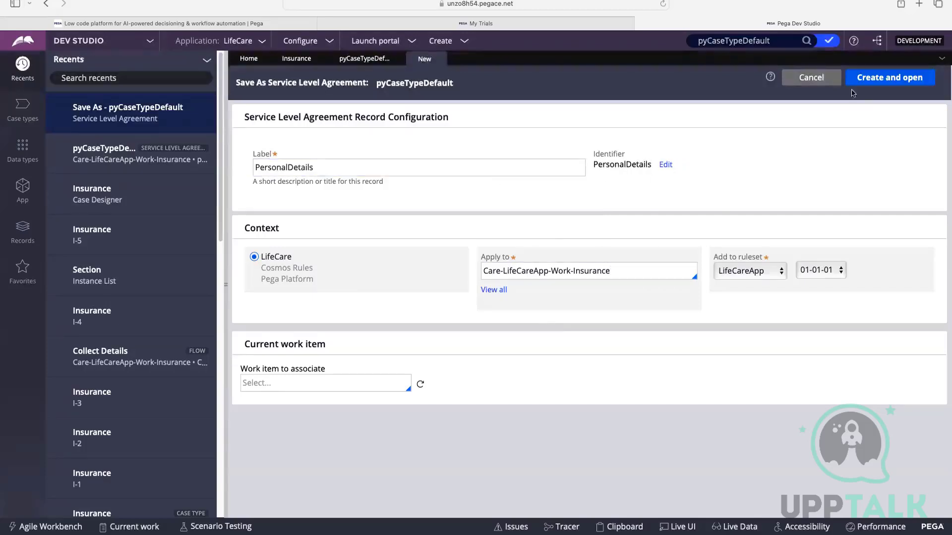
double_click(319, 170)
left_click(484, 229)
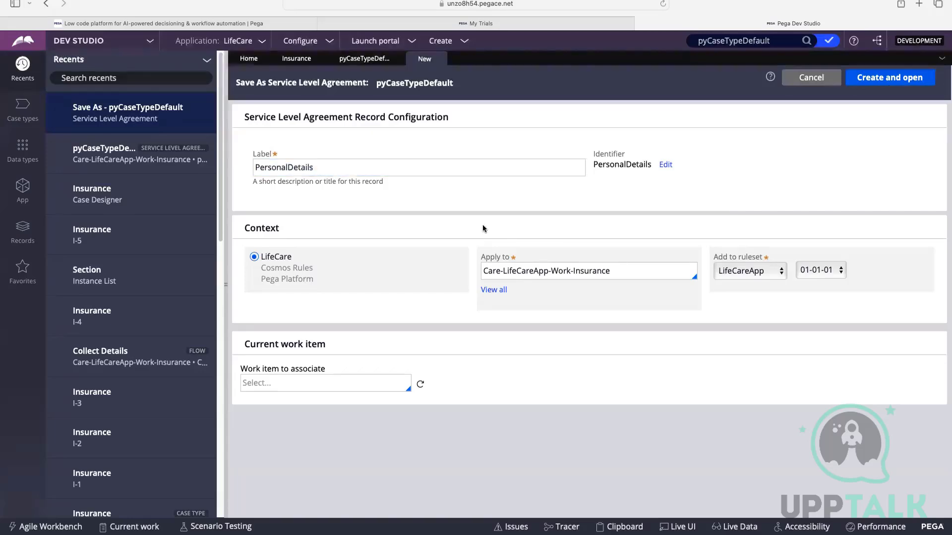
left_click(889, 78)
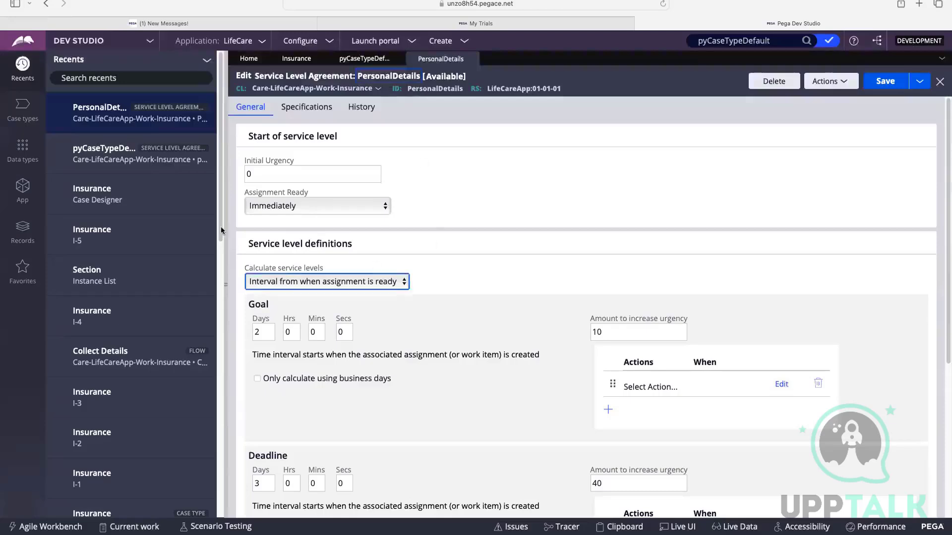
Set both the goal and the deadline of the PersonalDetails service level agreement to 1 day.
scroll(258, 298, "down", 1)
left_click(262, 311)
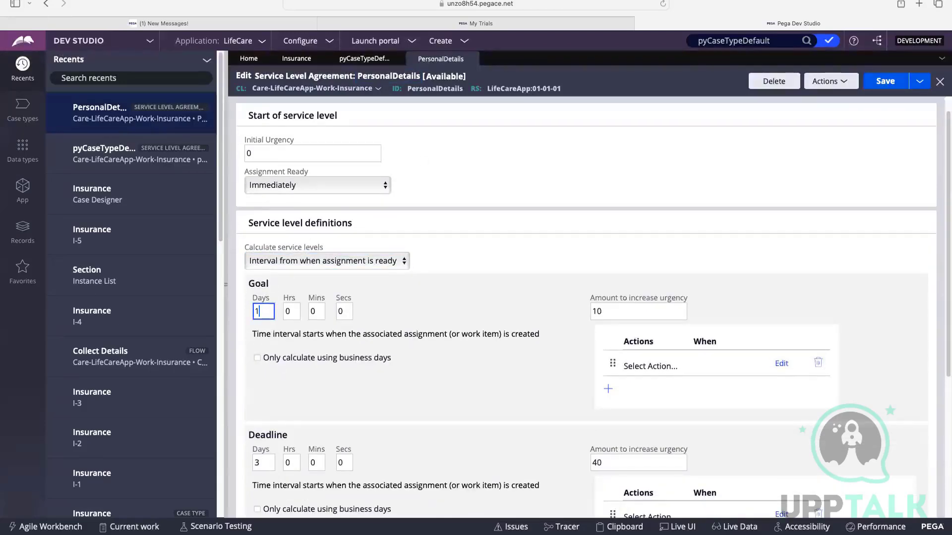
scroll(268, 351, "down", 3)
left_click(267, 353)
key("BackSpace")
type("1")
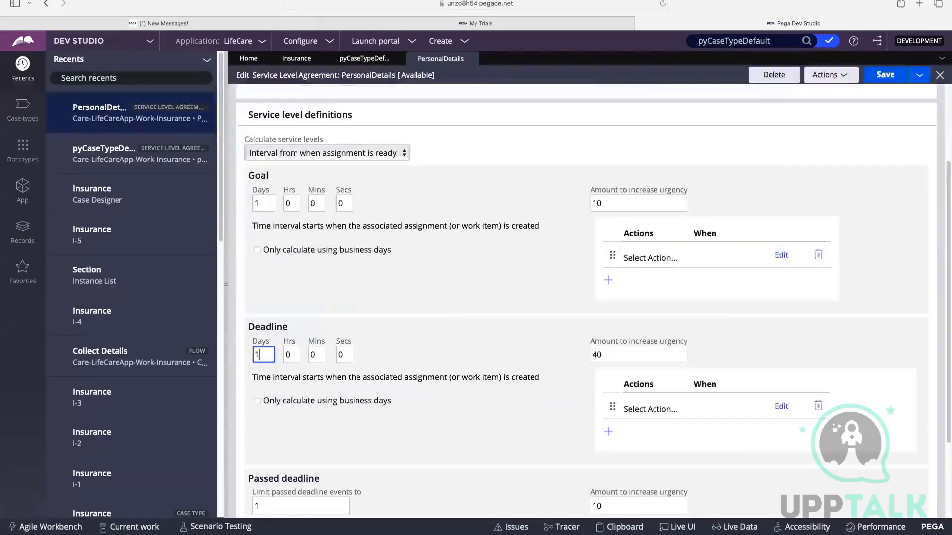
Clear the limit on passed deadline events, set the passed deadline interval to 2 hours, and save the PersonalDetails rule.
scroll(257, 355, "down", 3)
left_click(260, 391)
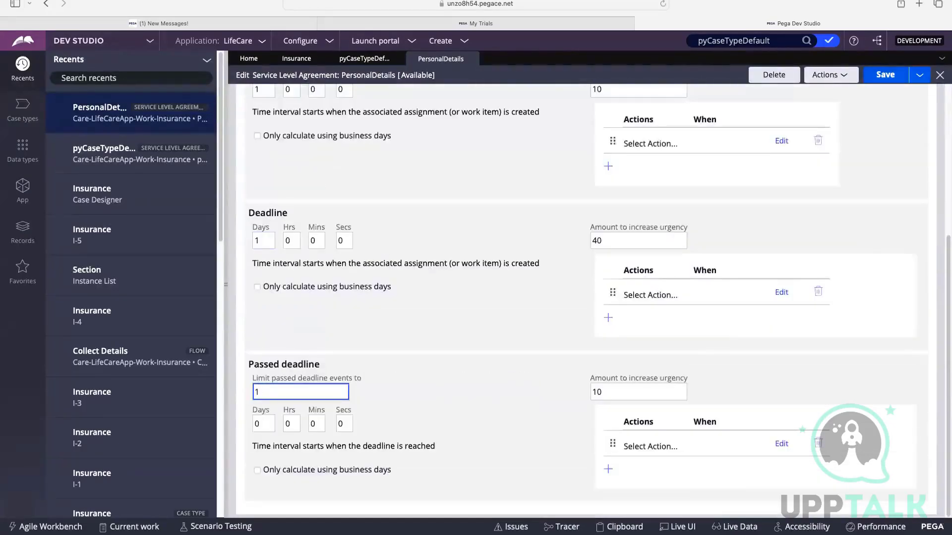
left_click(290, 422)
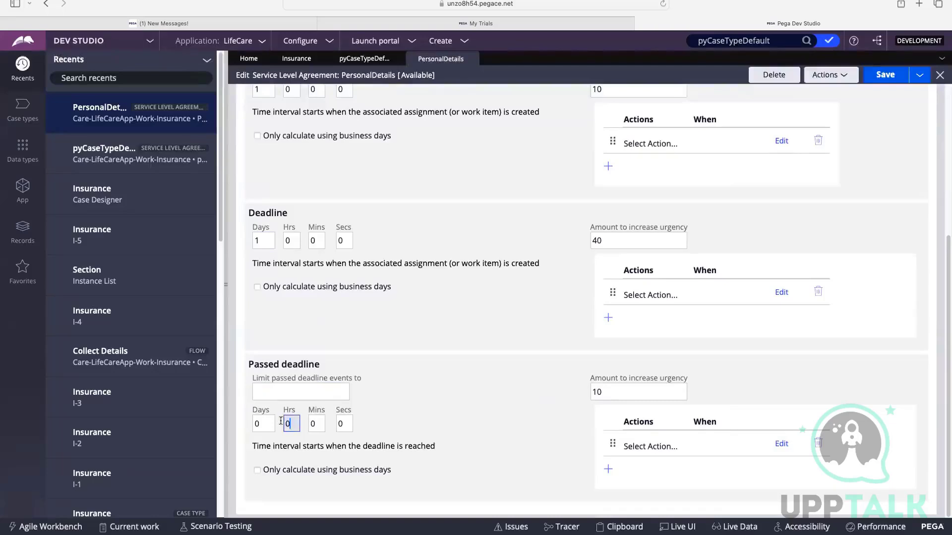
key("BackSpace")
type("2")
left_click(884, 75)
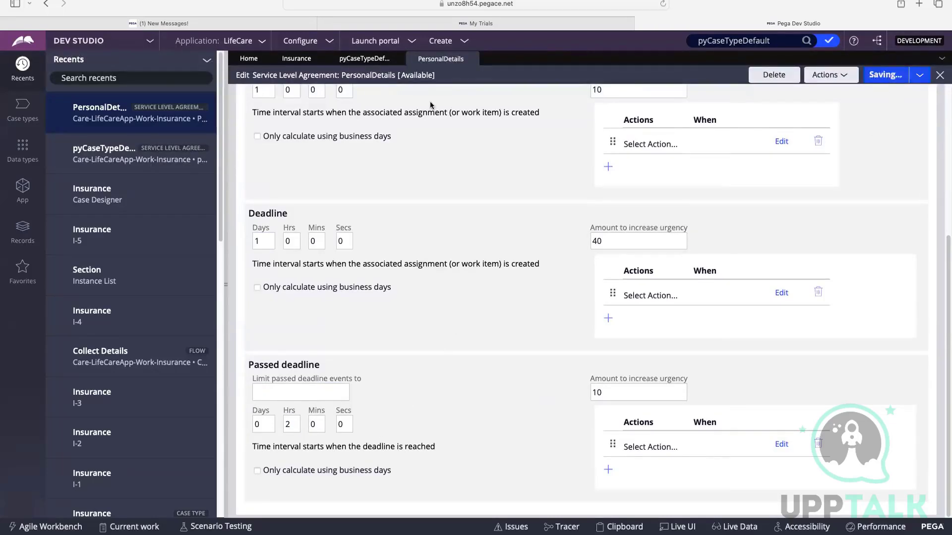
Close the pyCaseTypeDefault service level agreement and return to the Insurance case life cycle.
left_click(365, 60)
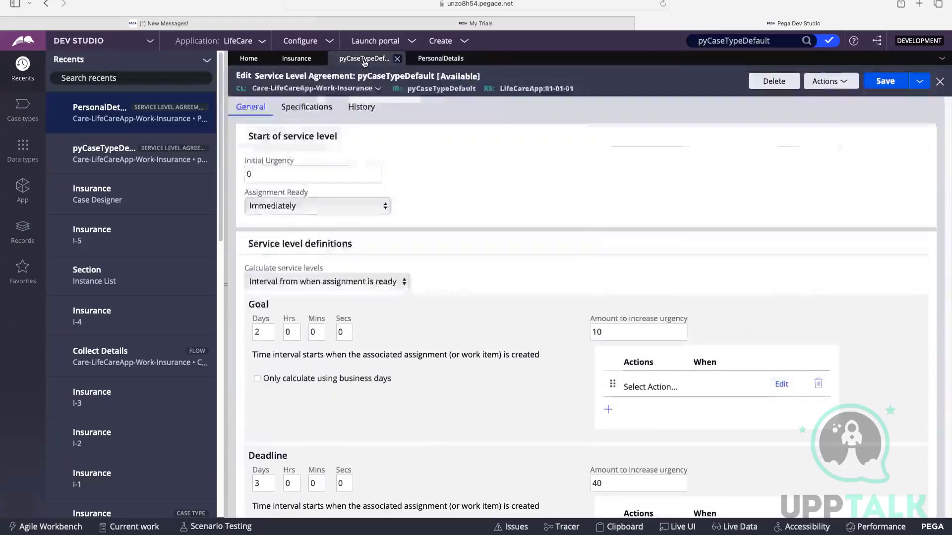
left_click(397, 59)
left_click(298, 59)
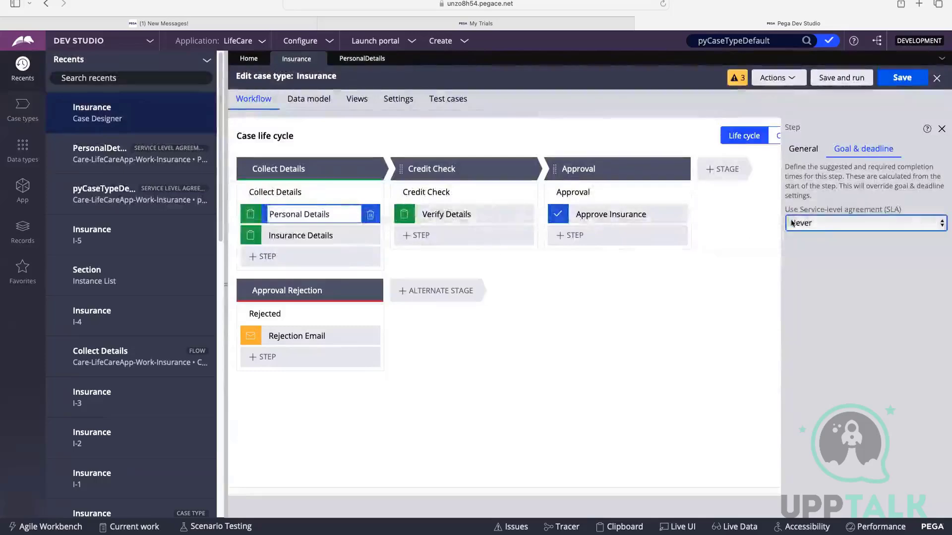
Set the Personal Details step to use the existing SLA named PersonalDetails.
left_click(828, 224)
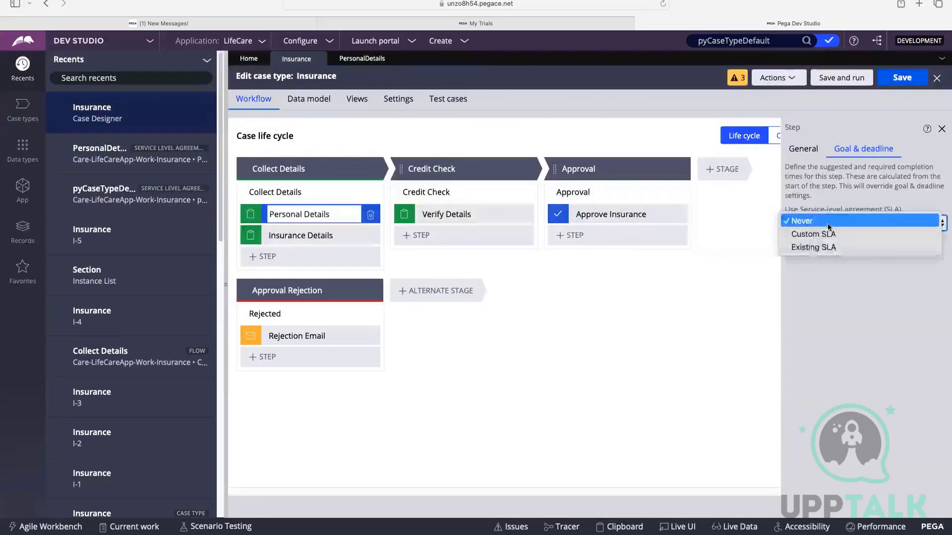
left_click(822, 251)
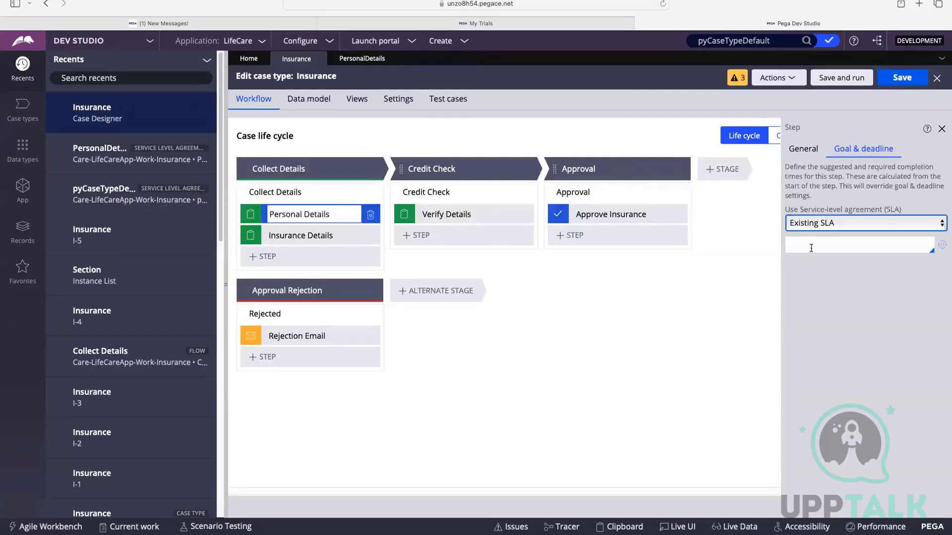
left_click(811, 247)
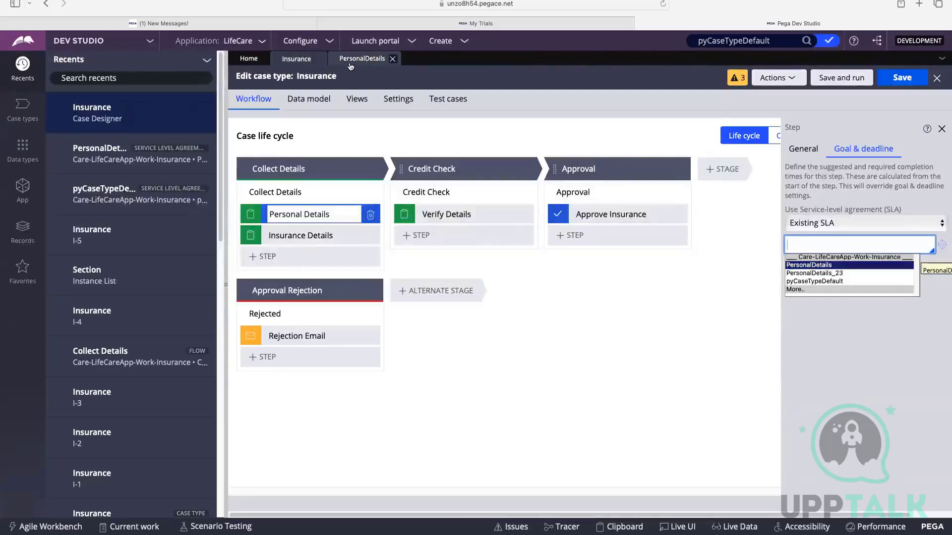
left_click(802, 265)
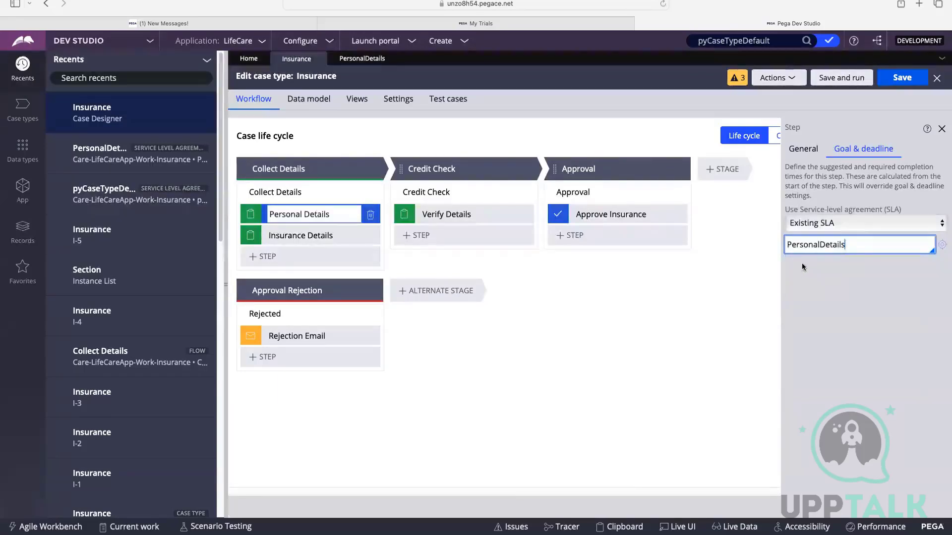
left_click(831, 270)
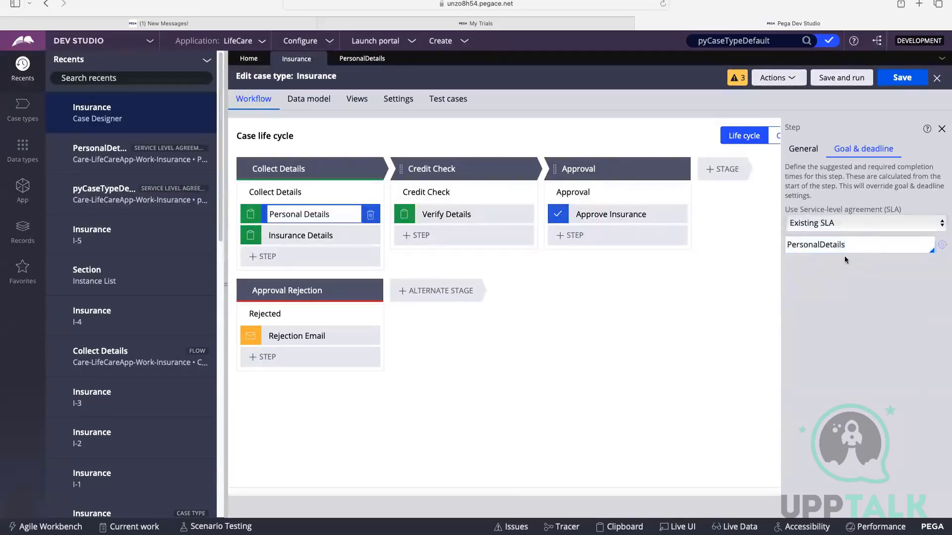
Open the PersonalDetails SLA from the step to review it, close it, and review the step's SLA choices, keeping Existing SLA.
left_click(942, 246)
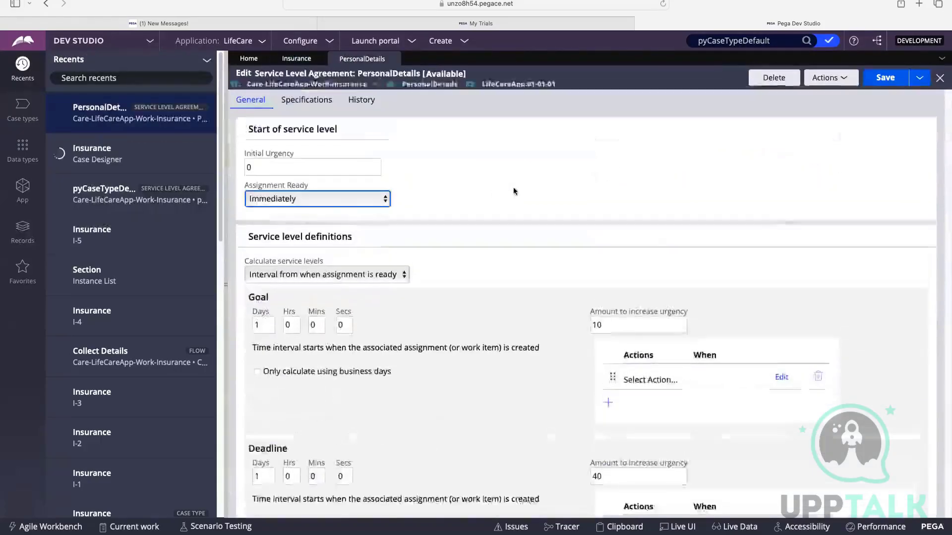
scroll(496, 194, "down", 5)
left_click(390, 58)
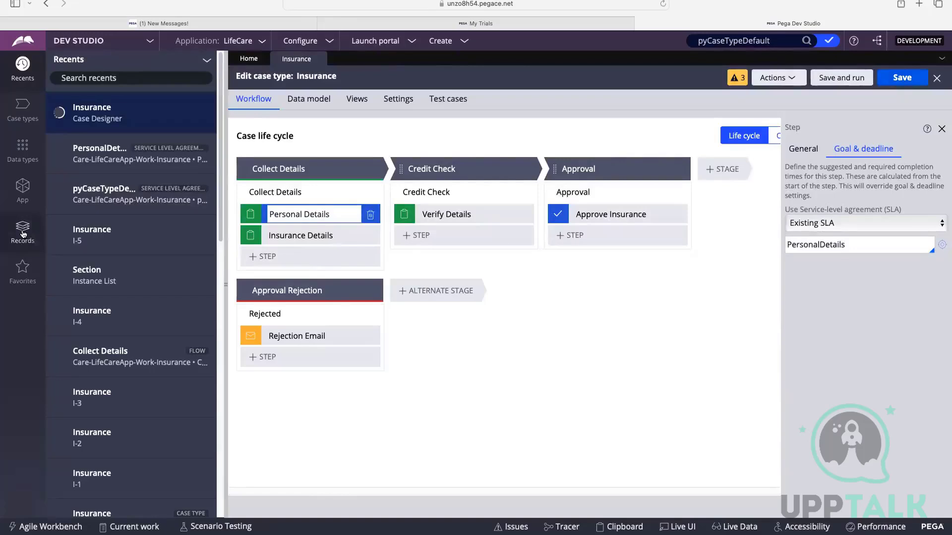
left_click(832, 223)
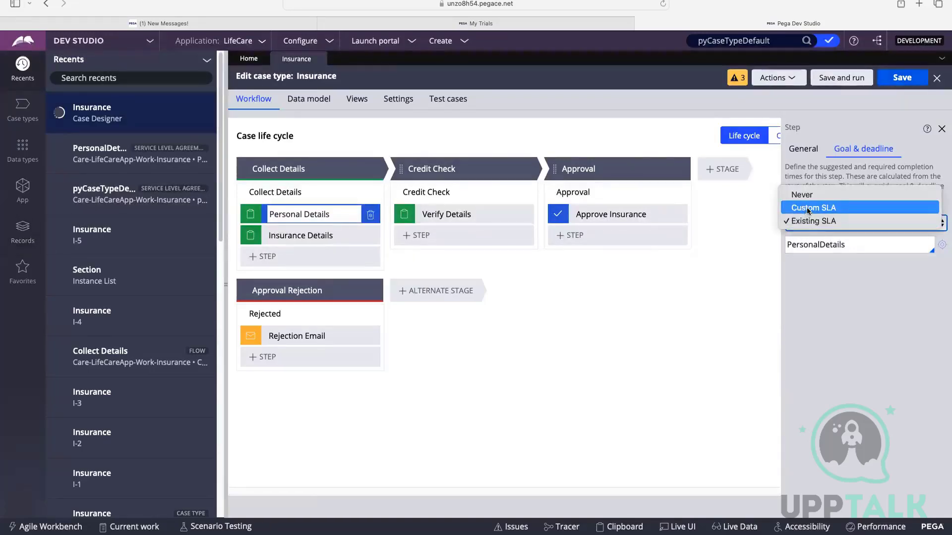
left_click(833, 221)
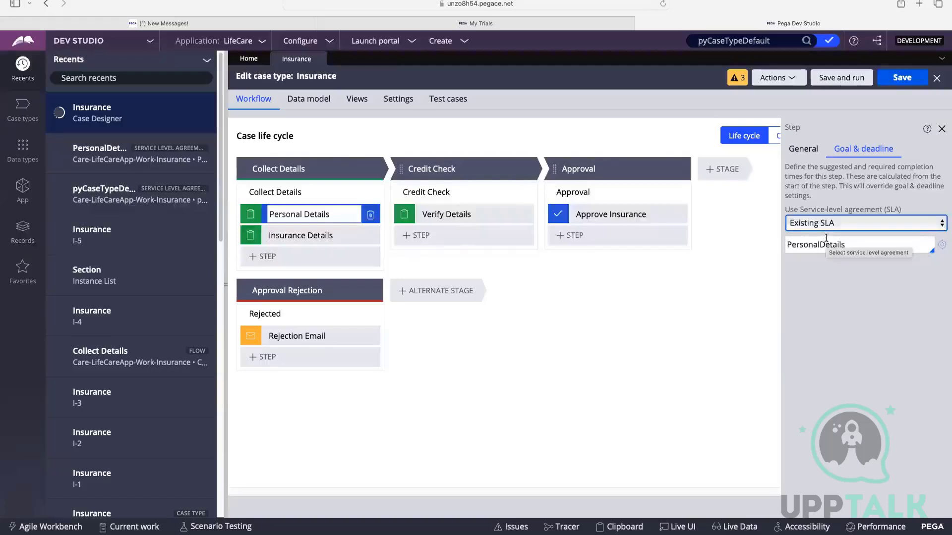
Save the Insurance case type, refreshing it and saving again, and check the Personal Details step's goal and deadline settings.
left_click(902, 77)
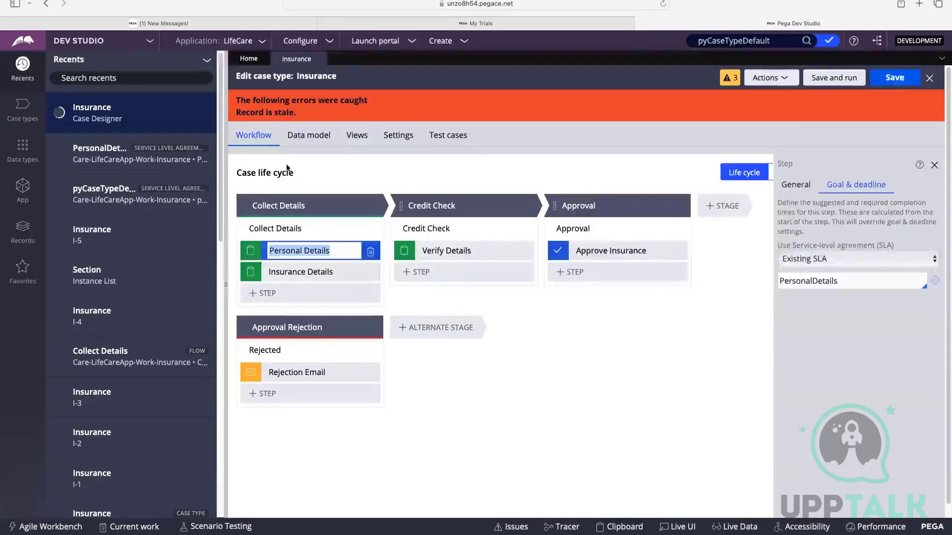
left_click(765, 78)
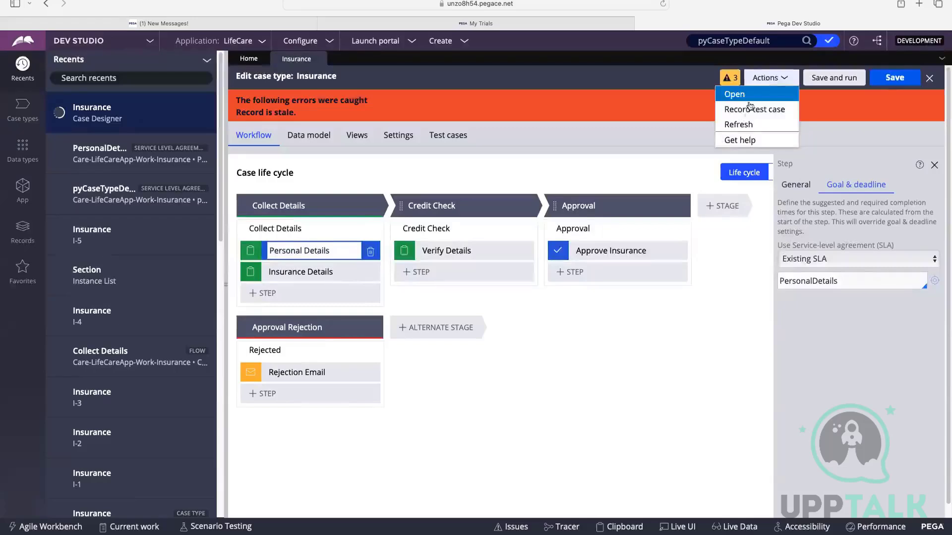
left_click(740, 125)
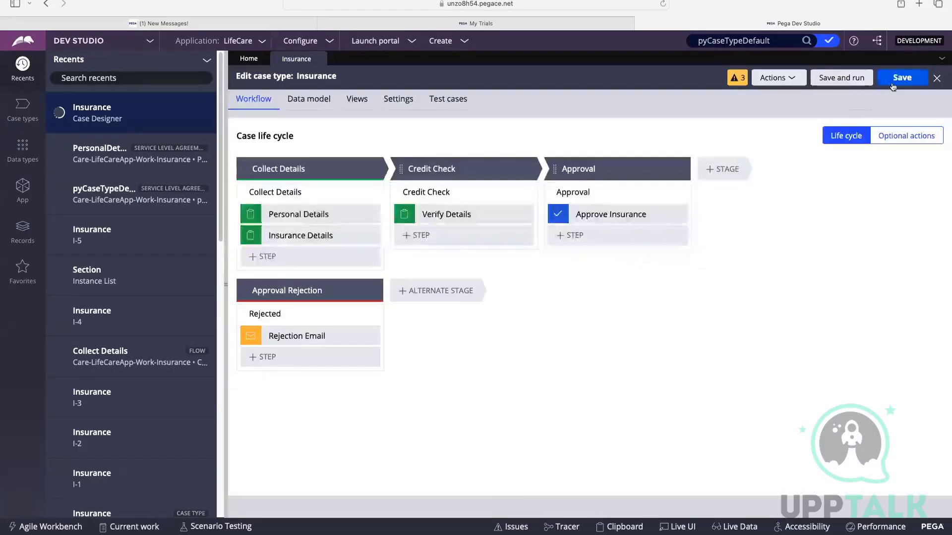
left_click(892, 87)
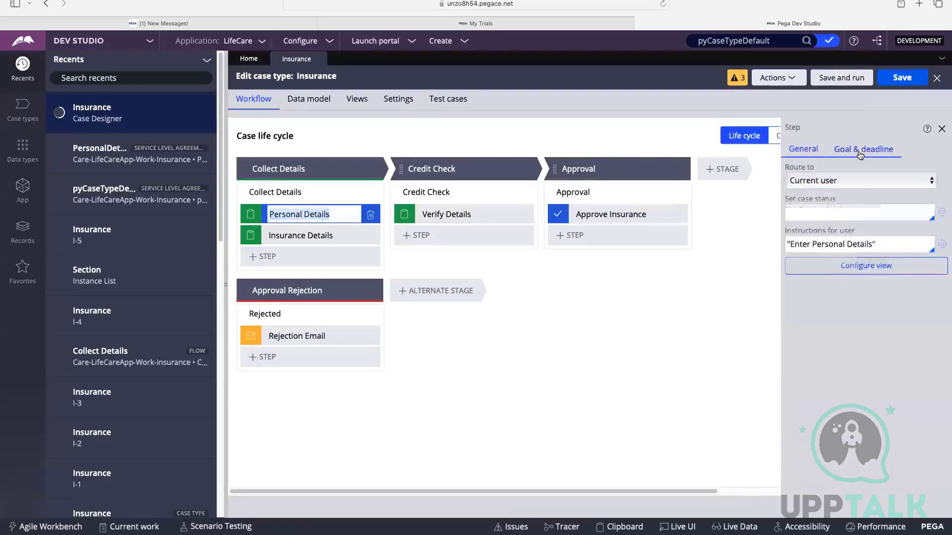
left_click(863, 150)
left_click(940, 128)
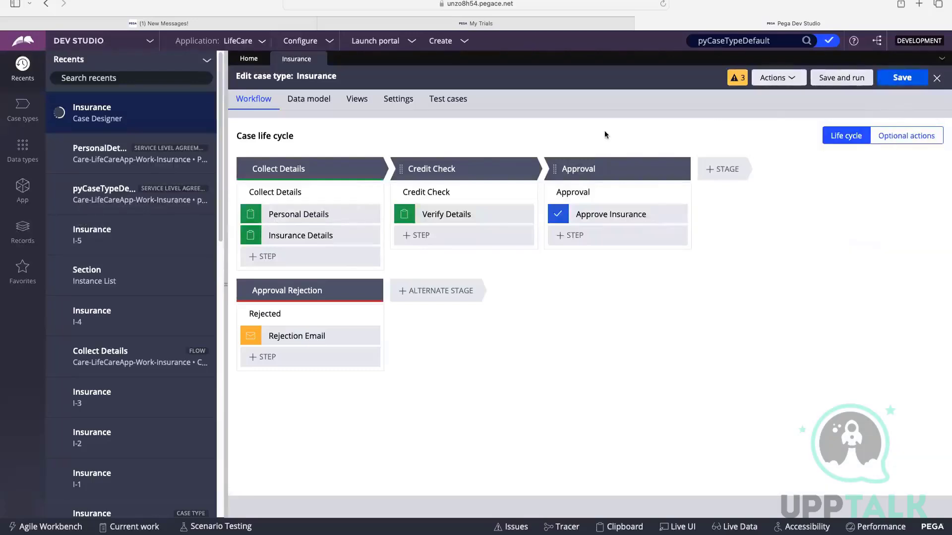
Save and run the Insurance case type, and submit the new case's Personal Details step with First Name left blank.
left_click(847, 78)
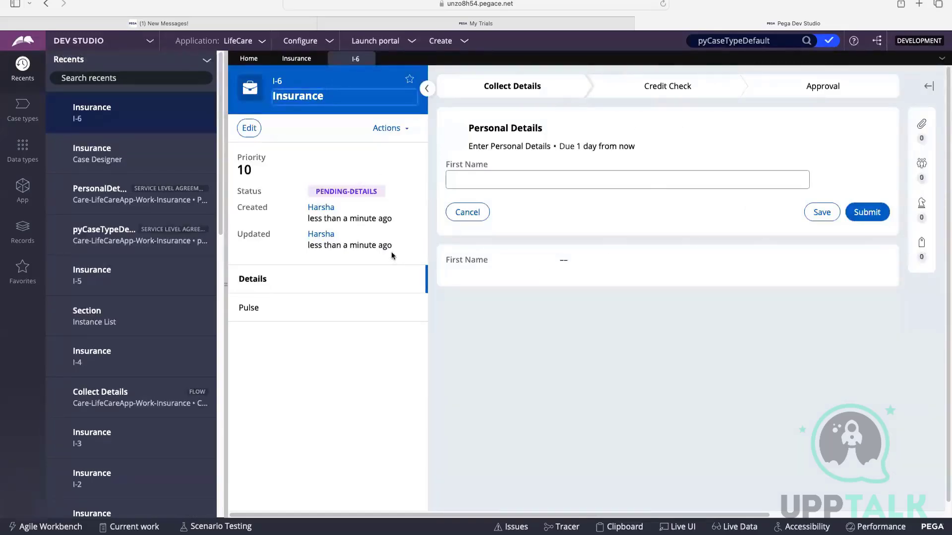
left_click(407, 130)
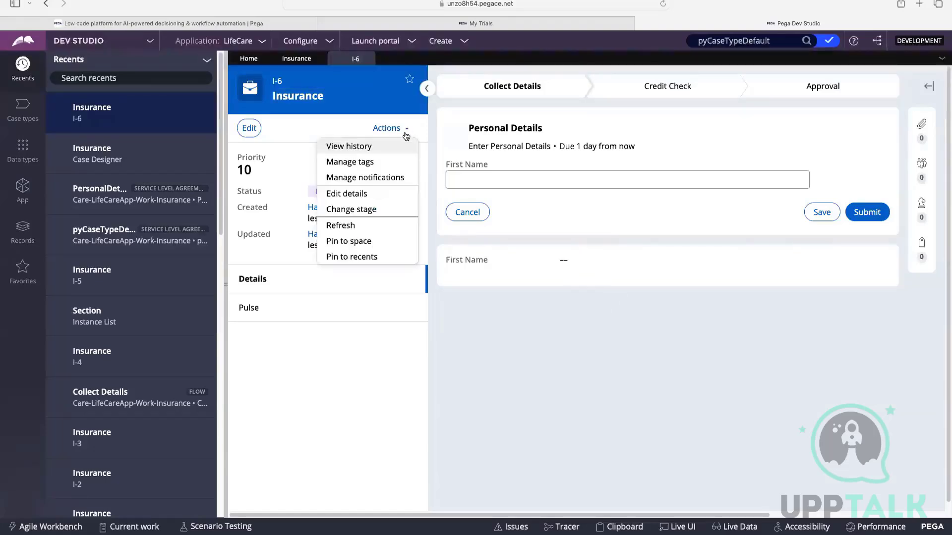
left_click(628, 253)
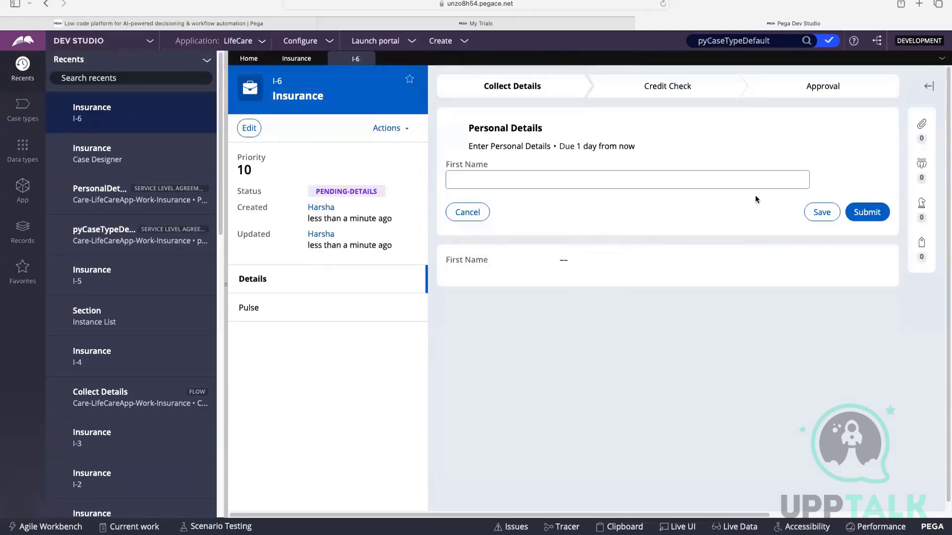
left_click(860, 213)
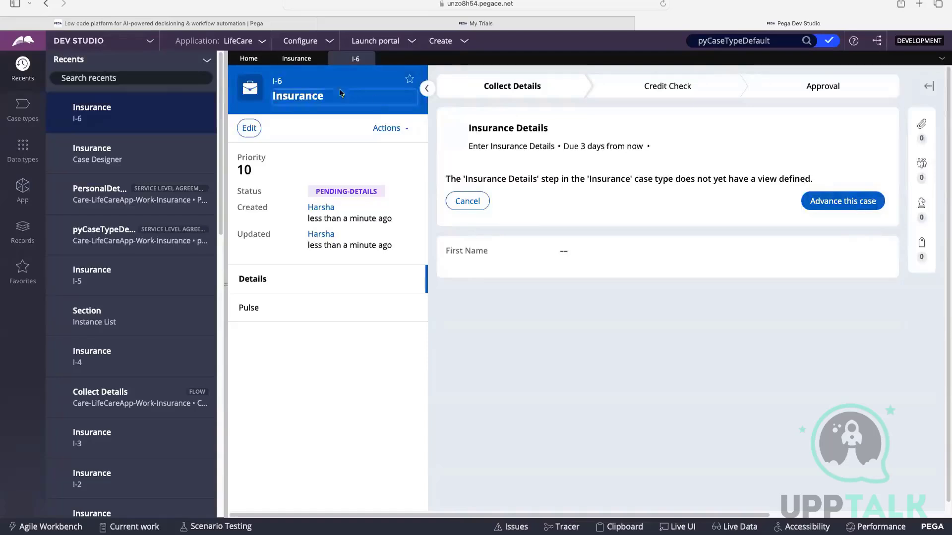
Open the Personal Details step's existing SLA, clear its goal days, set the goal seconds to 10, and save and close it.
left_click(297, 58)
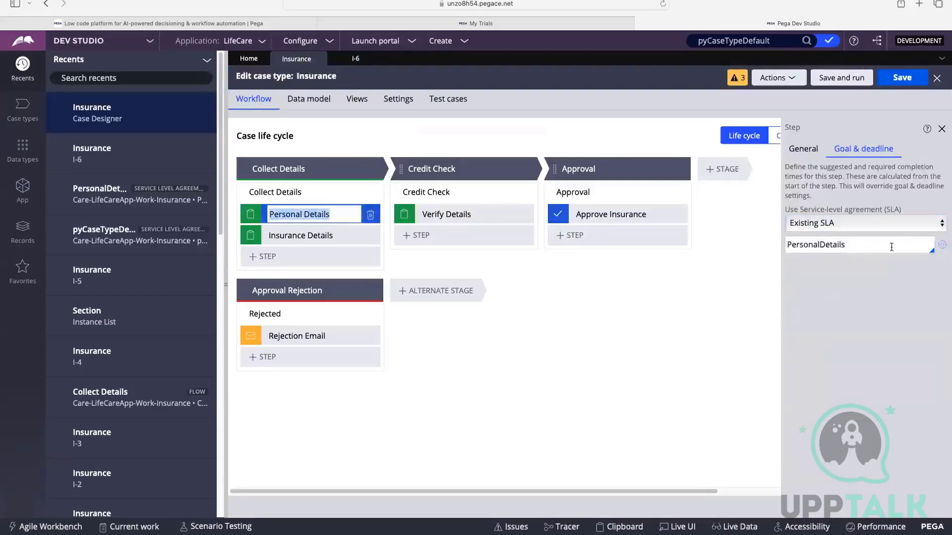
left_click(942, 244)
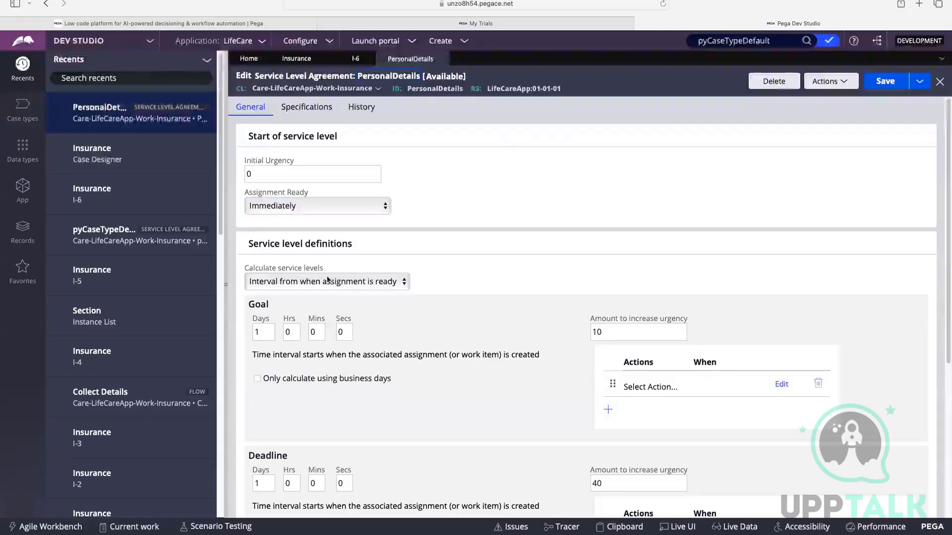
left_click(302, 285)
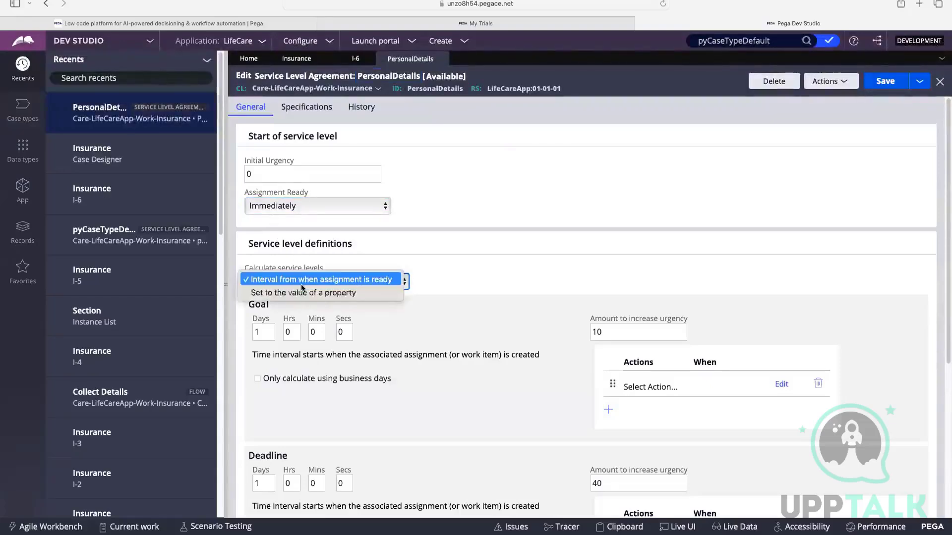
left_click(313, 258)
left_click(265, 329)
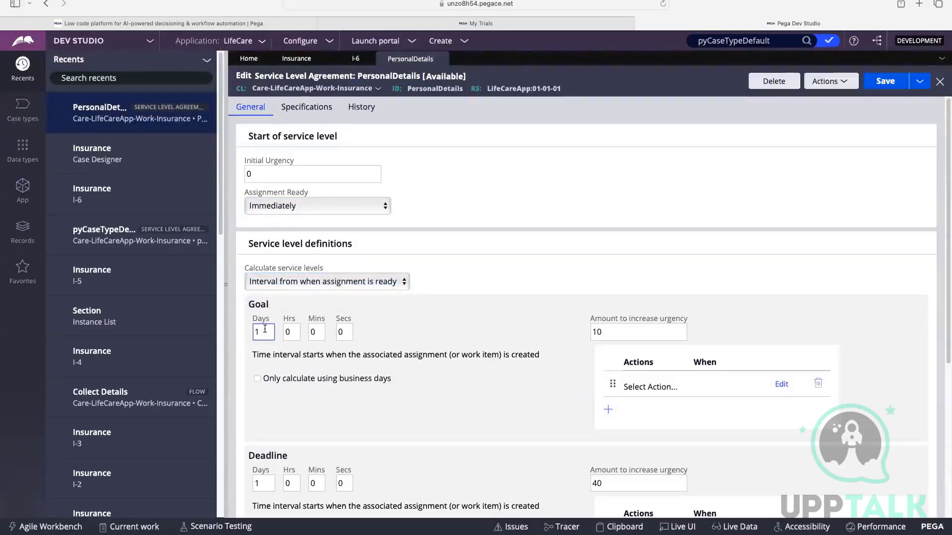
key("BackSpace")
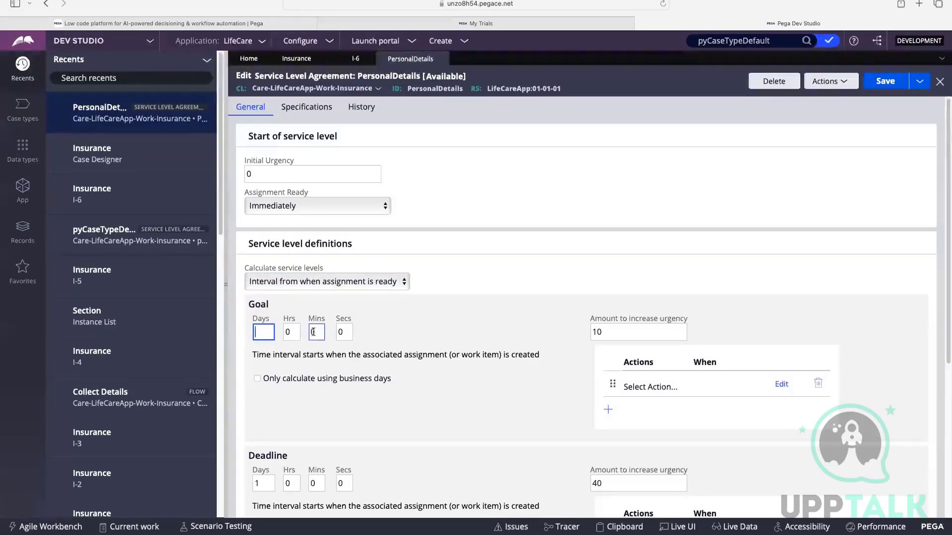
double_click(340, 332)
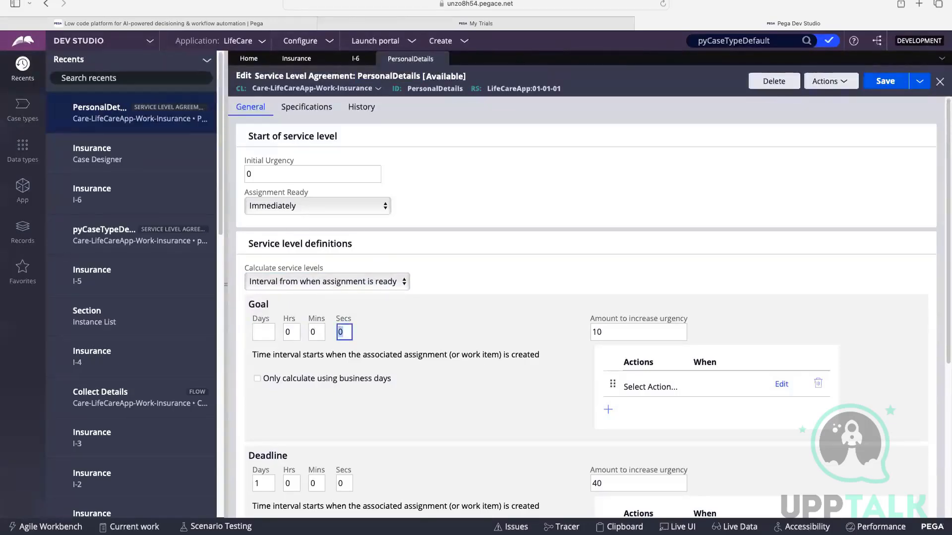
type("1")
scroll(459, 312, "down", 1)
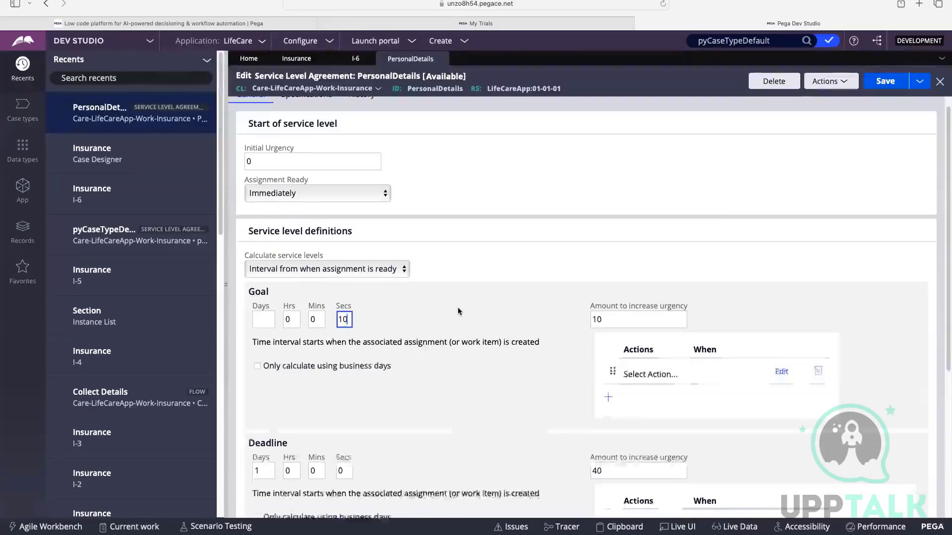
left_click(448, 309)
scroll(468, 298, "down", 5)
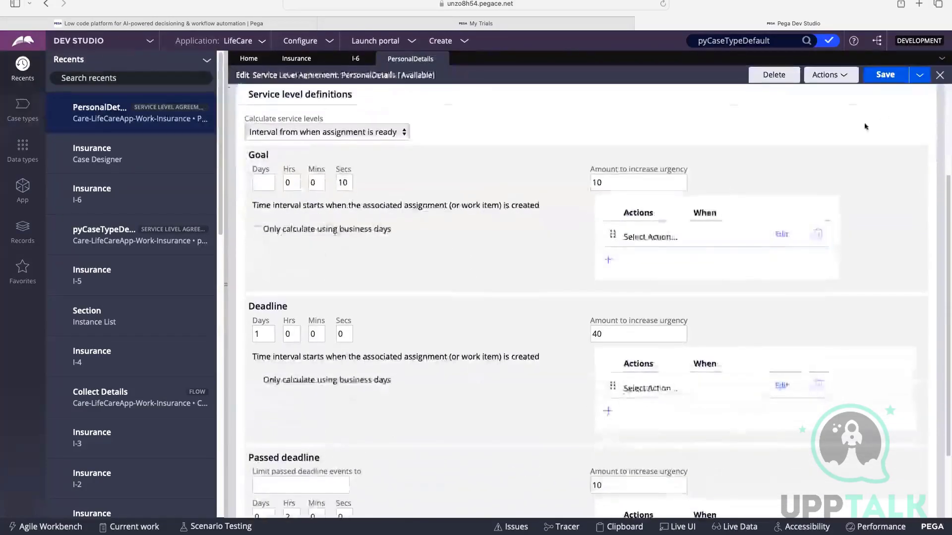
left_click(883, 79)
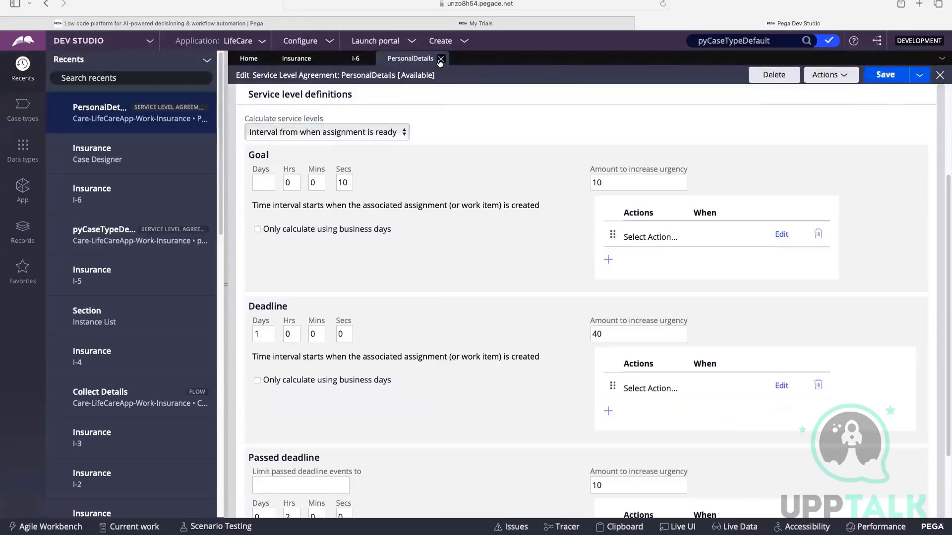
left_click(440, 59)
Open the Insurance case type's custom SLA, set the goal seconds to 15 with days cleared, and save and close it.
left_click(401, 99)
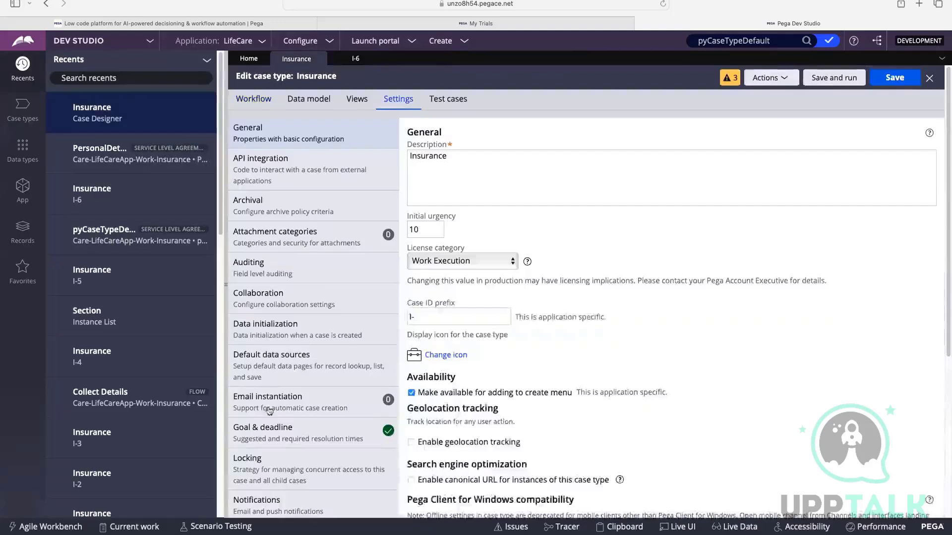
left_click(257, 428)
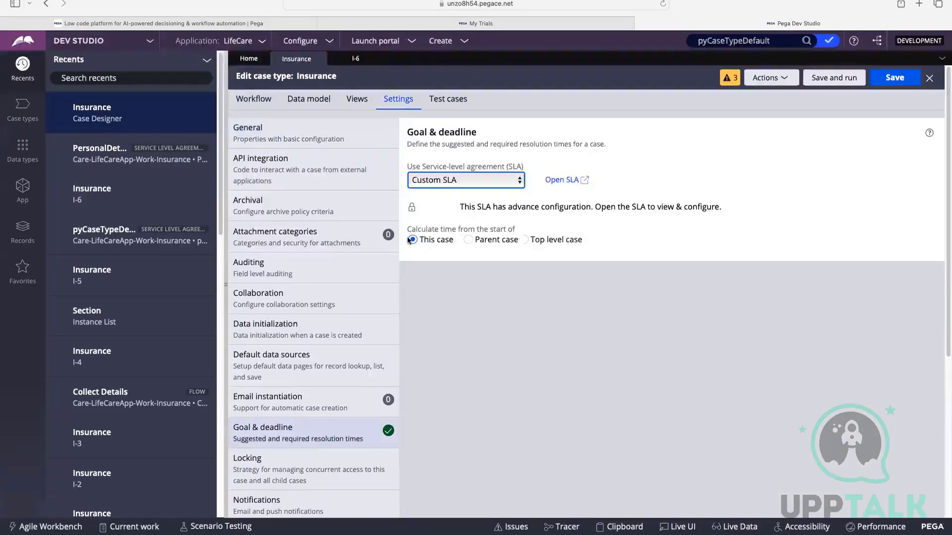
left_click(561, 184)
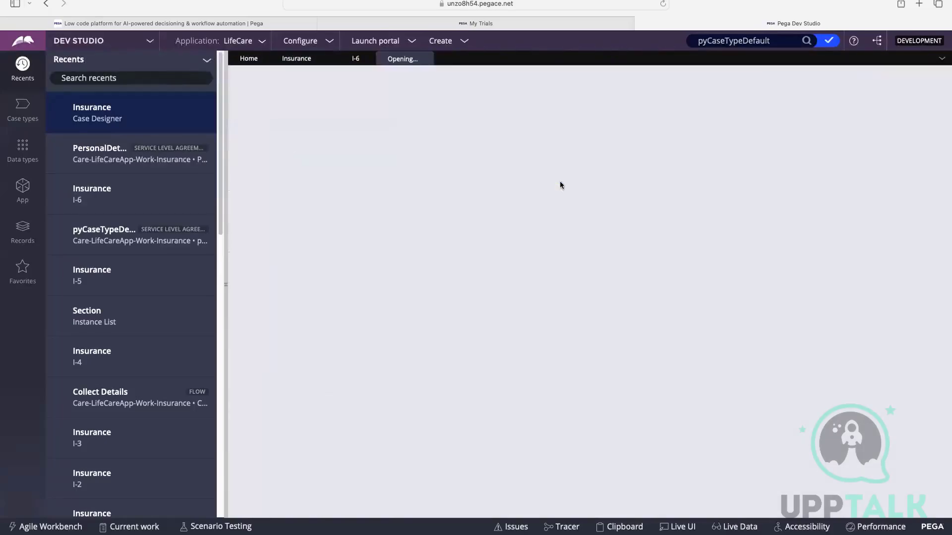
scroll(389, 237, "down", 2)
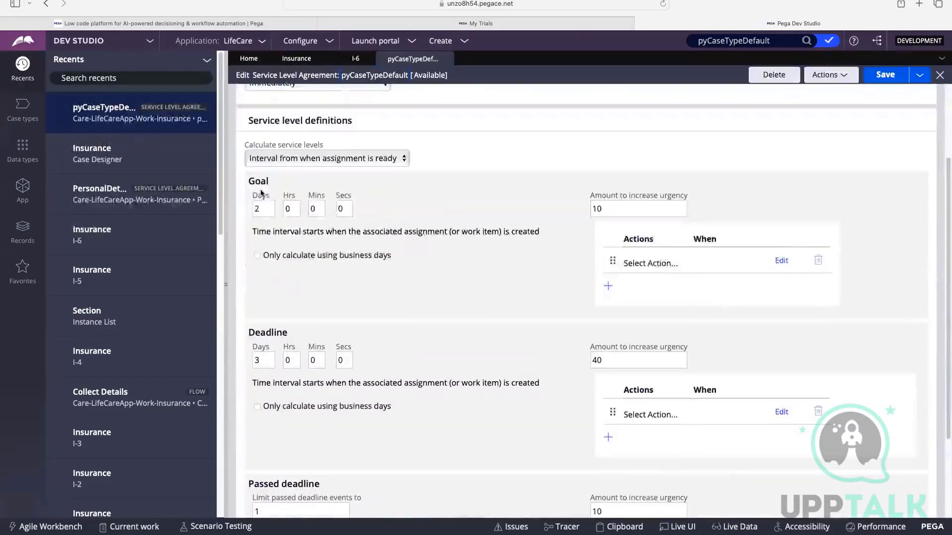
double_click(337, 209)
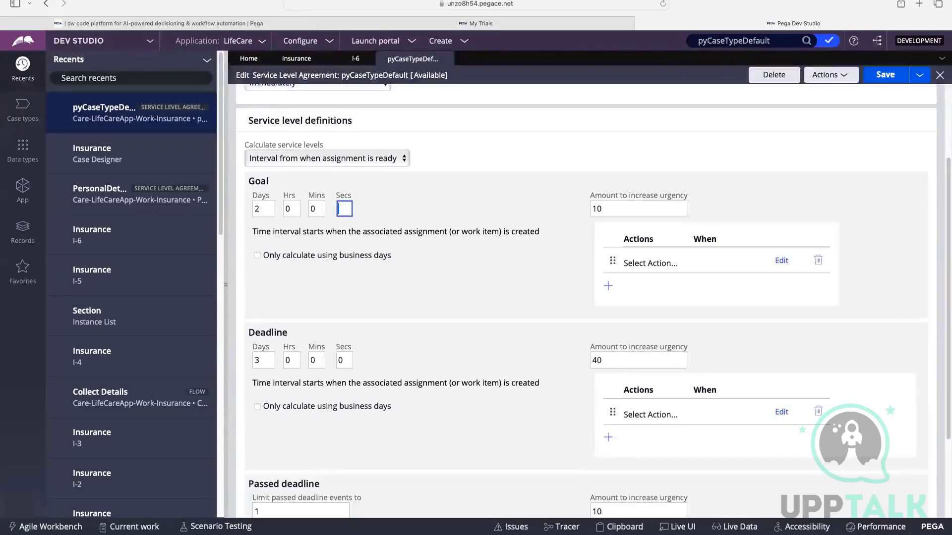
type("15")
double_click(267, 208)
key("BackSpace")
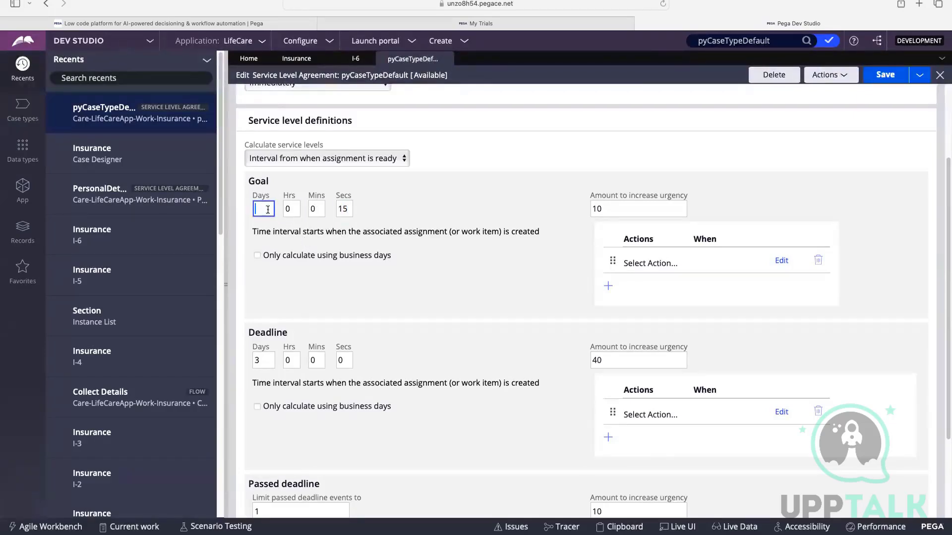
left_click(889, 77)
left_click(444, 59)
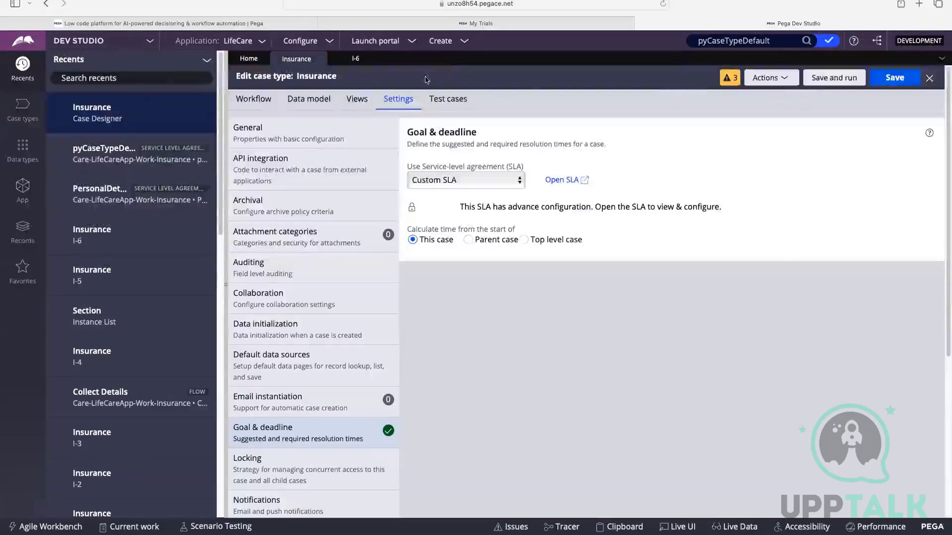
Save and run the Insurance case type, and refresh the newly created case.
left_click(840, 80)
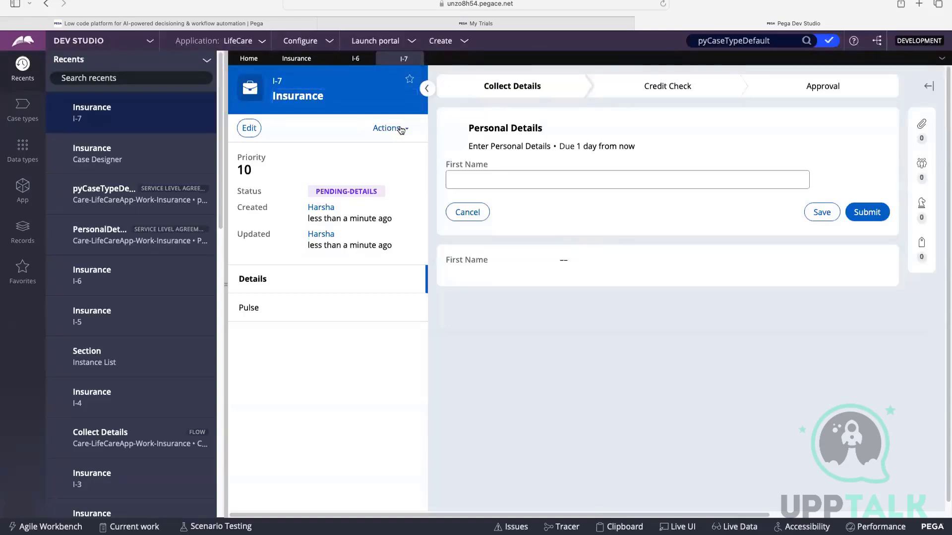
left_click(400, 128)
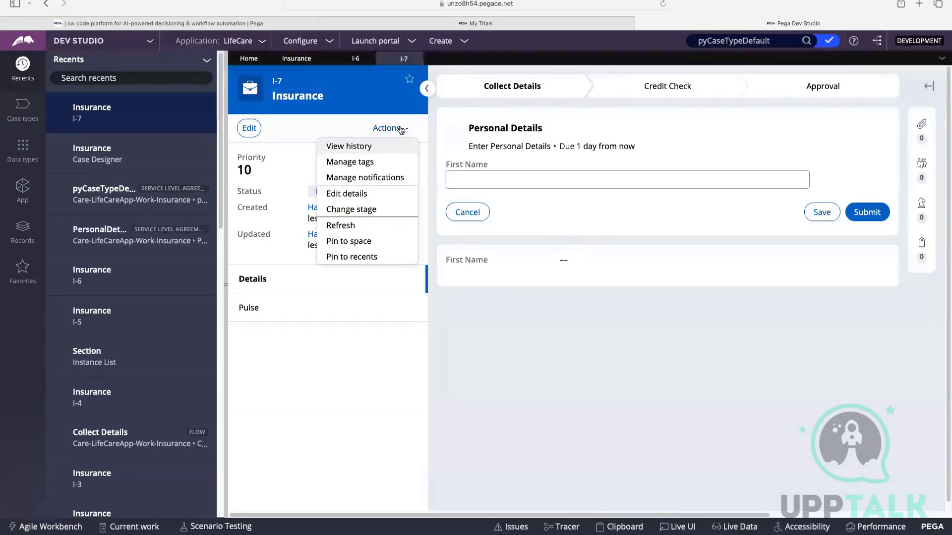
left_click(664, 211)
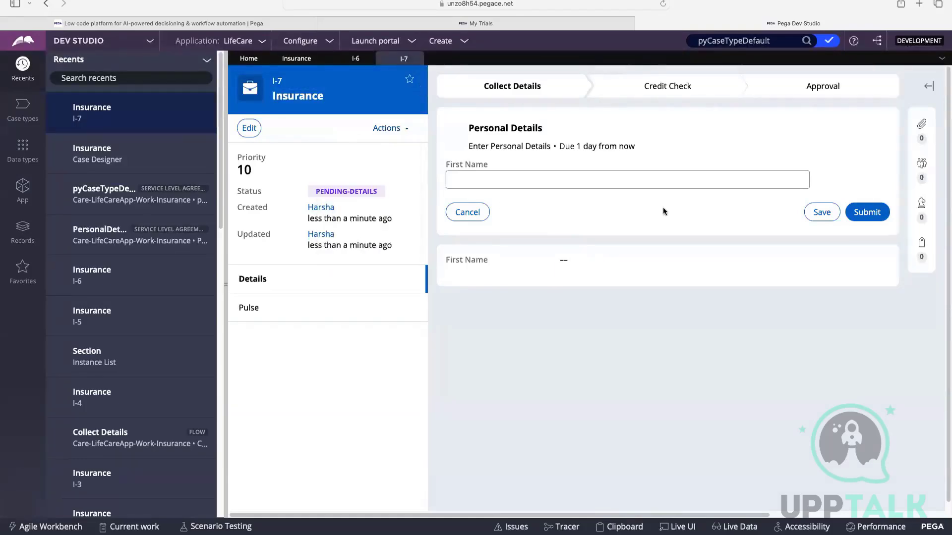
left_click(397, 130)
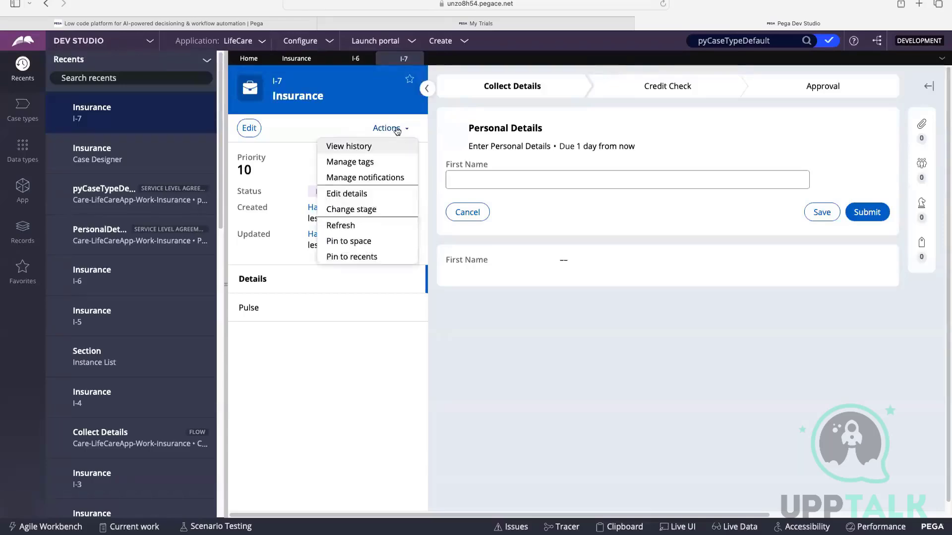
left_click(355, 224)
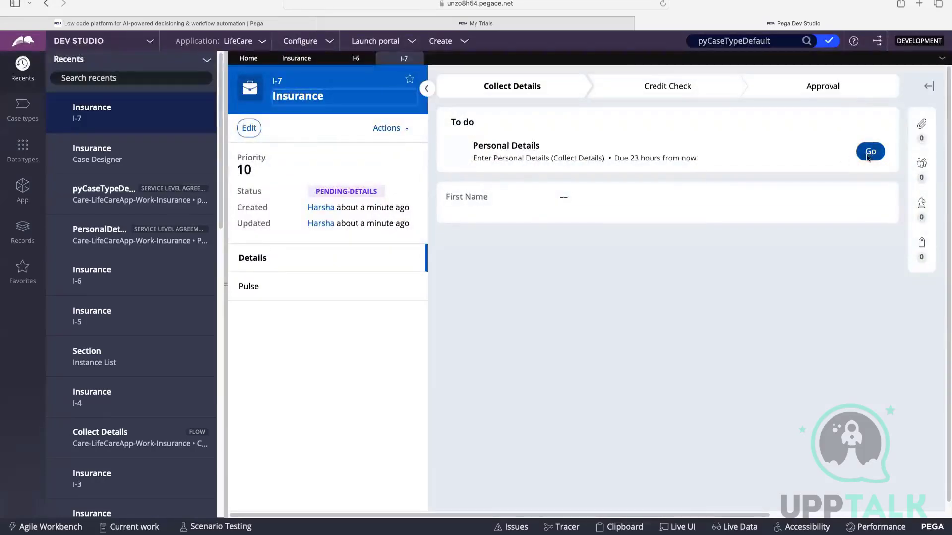
Examine the due time of the Personal Details assignment in the case's to-do list and in the opened assignment.
mouse_move(615, 160)
left_mouse_down()
mouse_move(709, 159)
mouse_move(612, 157)
left_mouse_up()
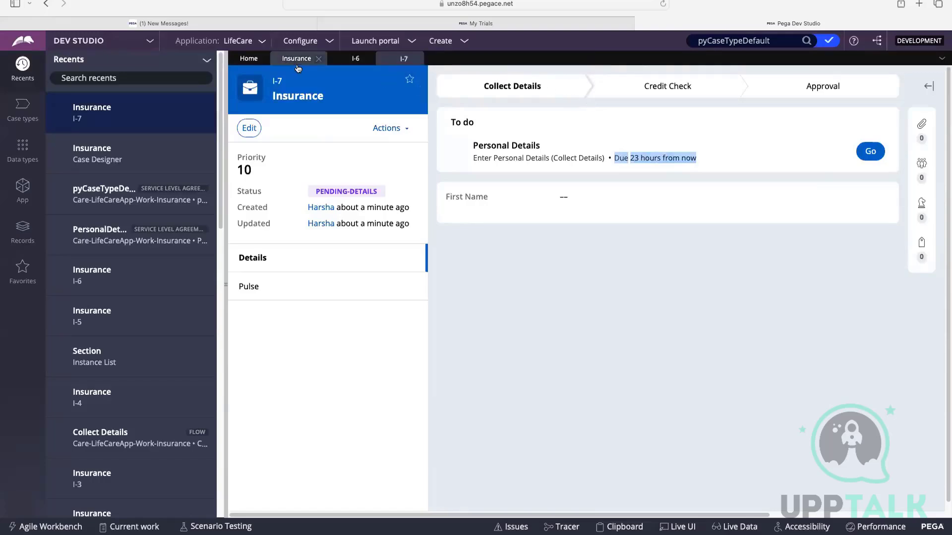
left_click(657, 162)
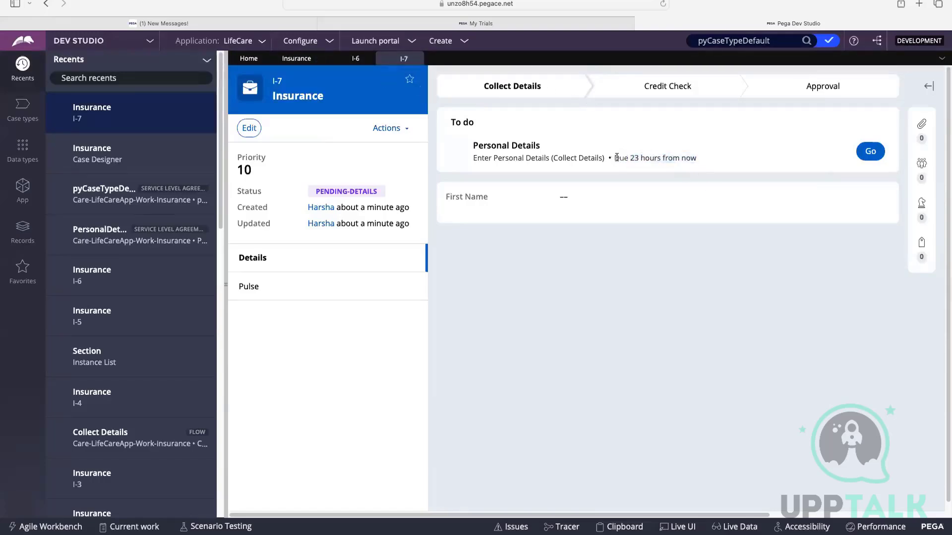
left_click_drag(616, 157, 698, 156)
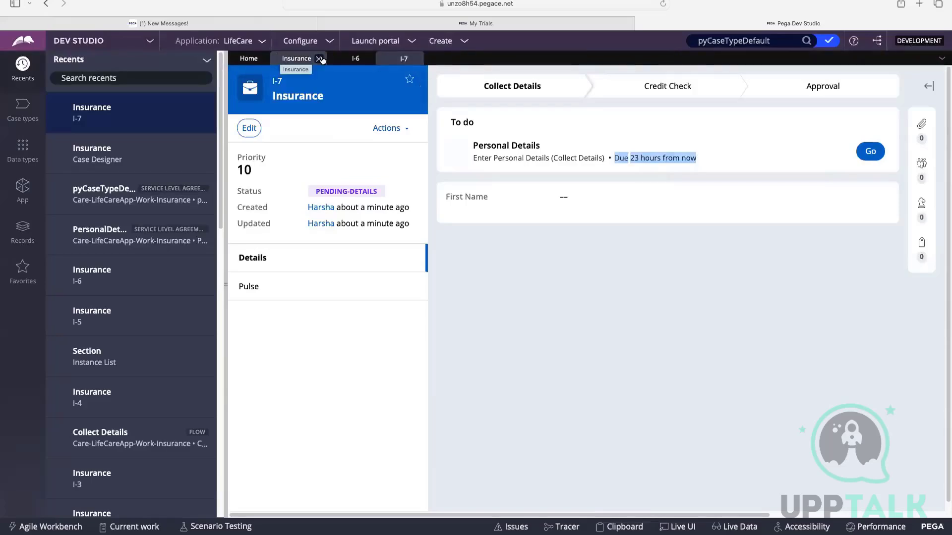
left_click(871, 151)
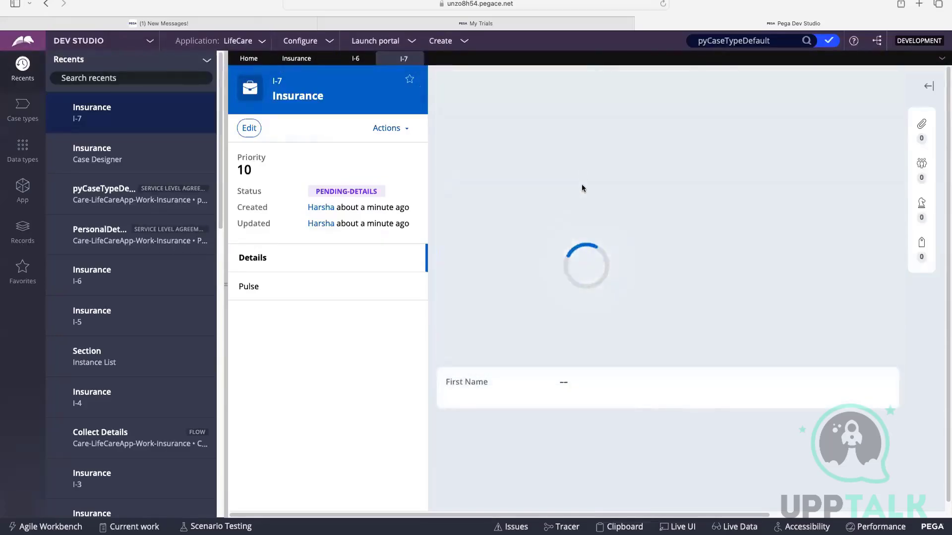
left_click_drag(559, 146, 645, 144)
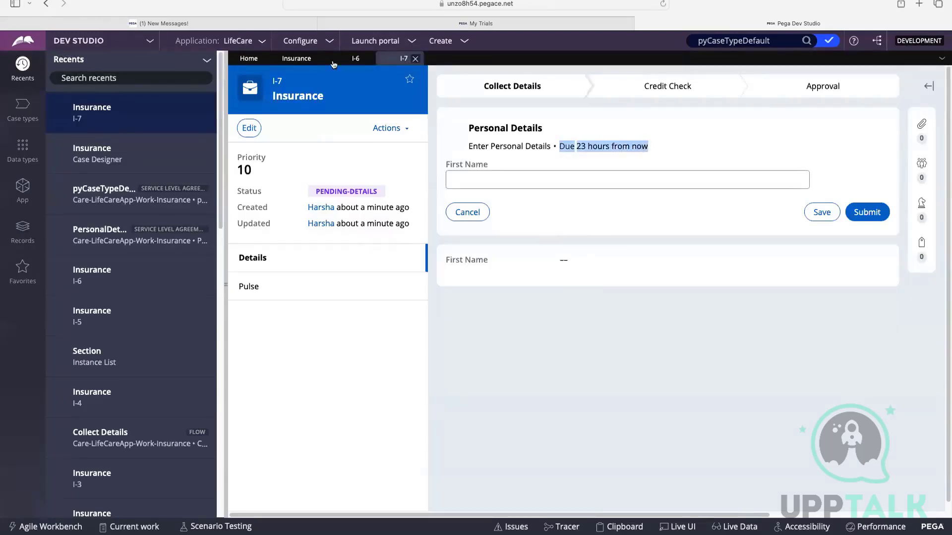
Save and run another Insurance case, check its Personal Details due time, and return to the Insurance case type.
left_click(297, 59)
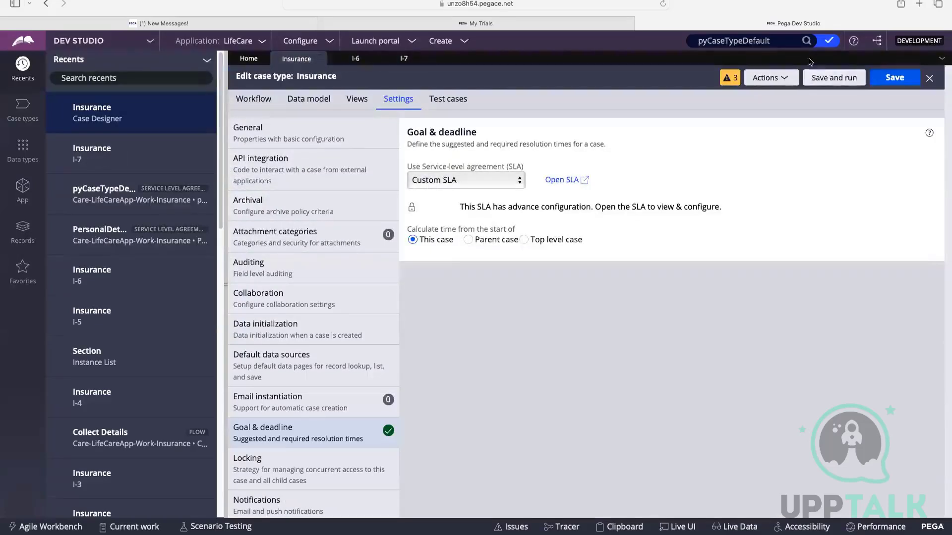
left_click(849, 83)
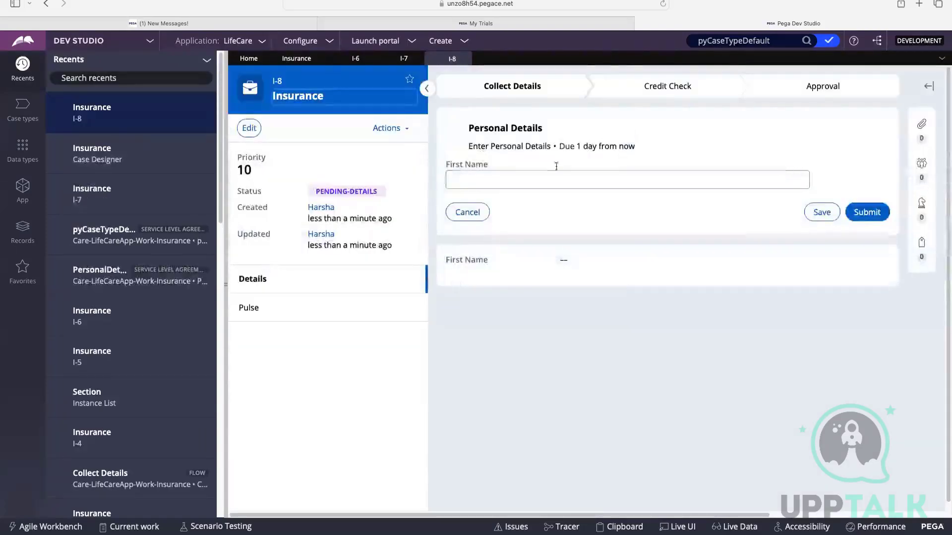
left_click_drag(559, 146, 627, 147)
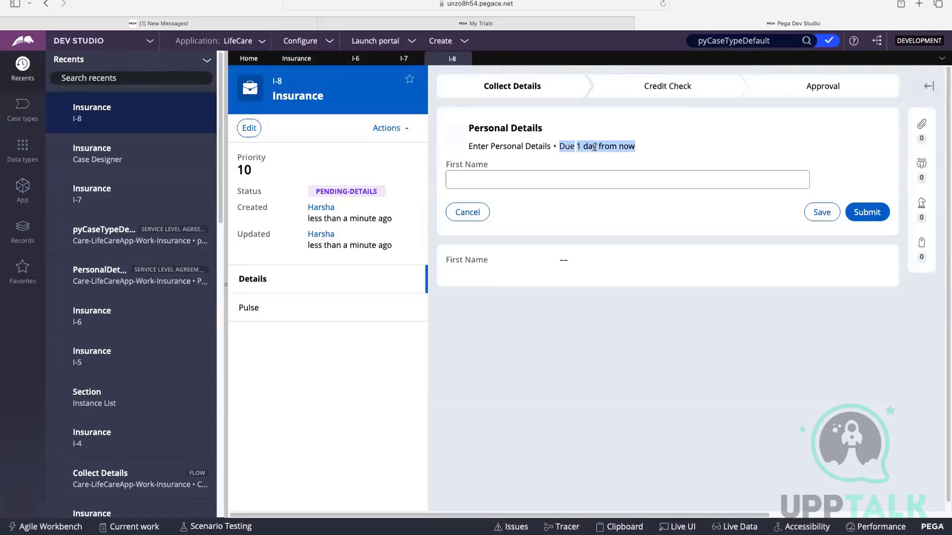
left_click(577, 146)
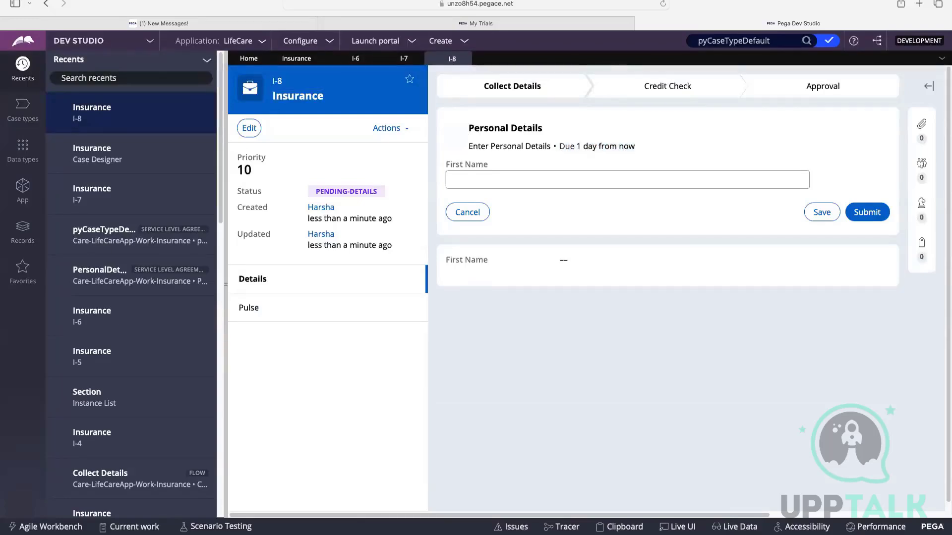
mouse_move(468, 145)
left_mouse_down()
mouse_move(523, 147)
mouse_move(471, 146)
left_mouse_up()
left_click_drag(471, 146, 475, 128)
left_click(305, 64)
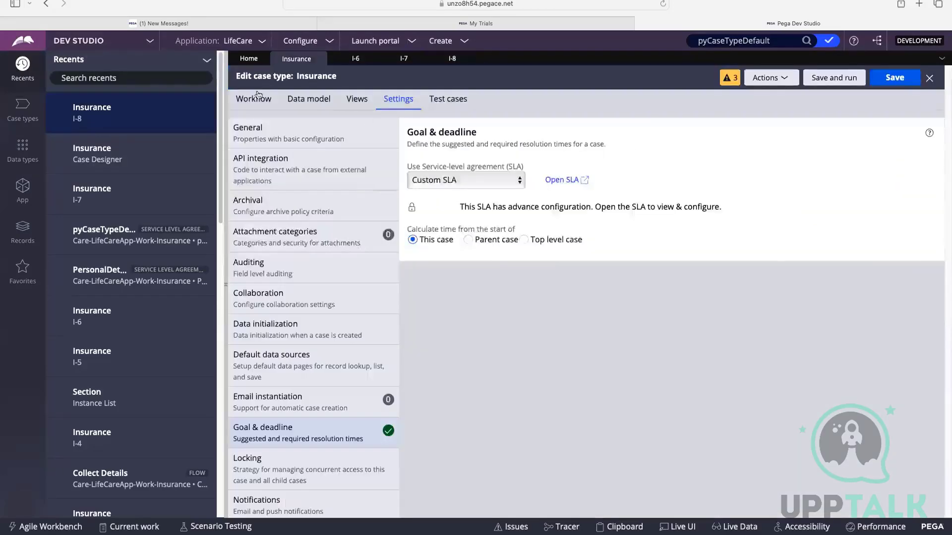
Open the PersonalDetails SLA from the Personal Details step and review its goal and deadline intervals.
left_click(255, 97)
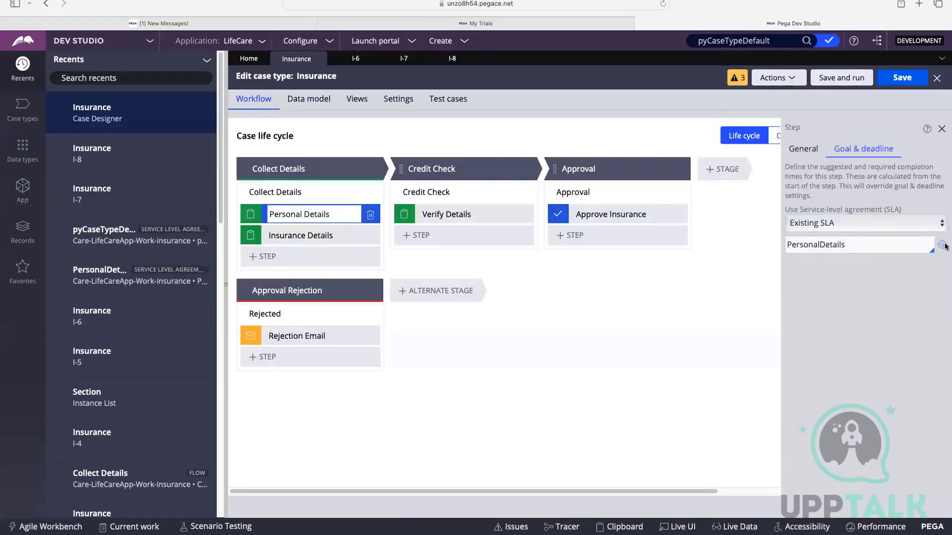
left_click(943, 245)
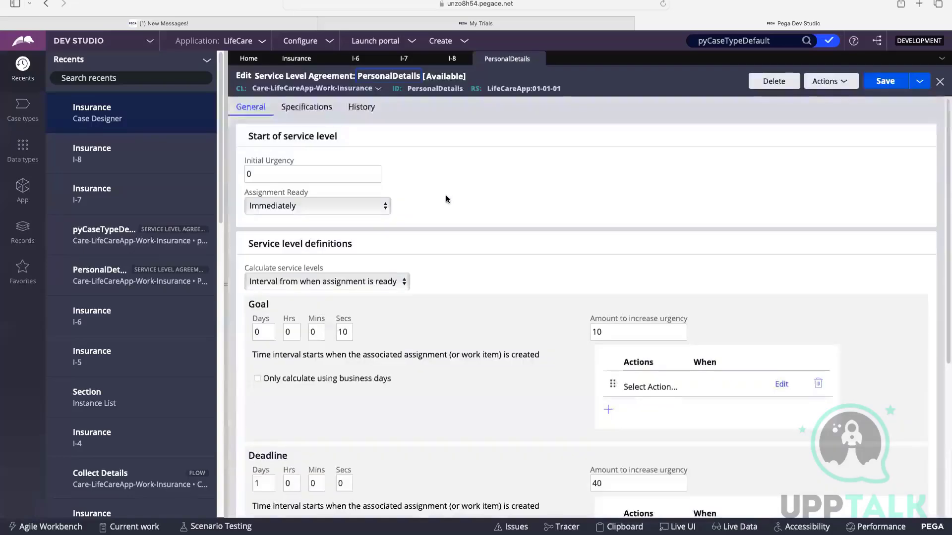
scroll(361, 253, "down", 3)
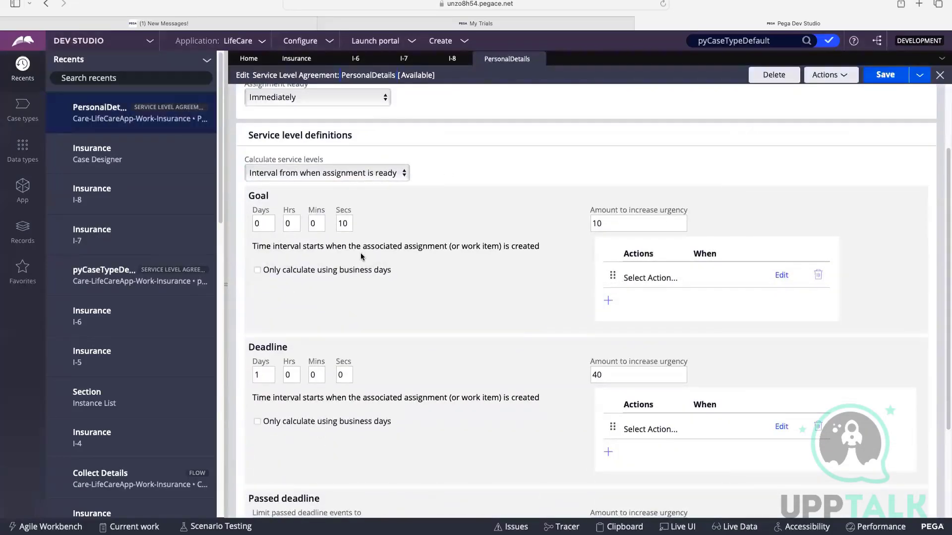
double_click(356, 218)
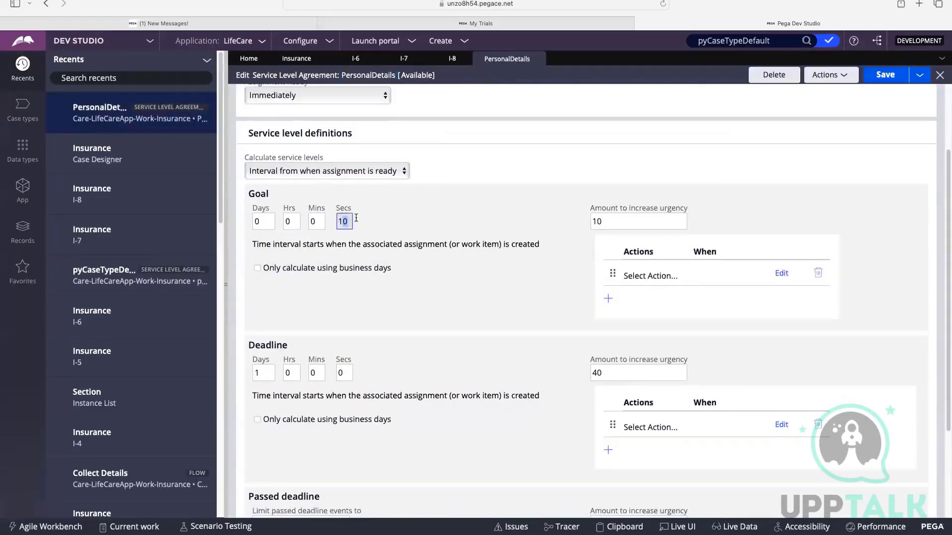
left_click(419, 197)
left_click(325, 173)
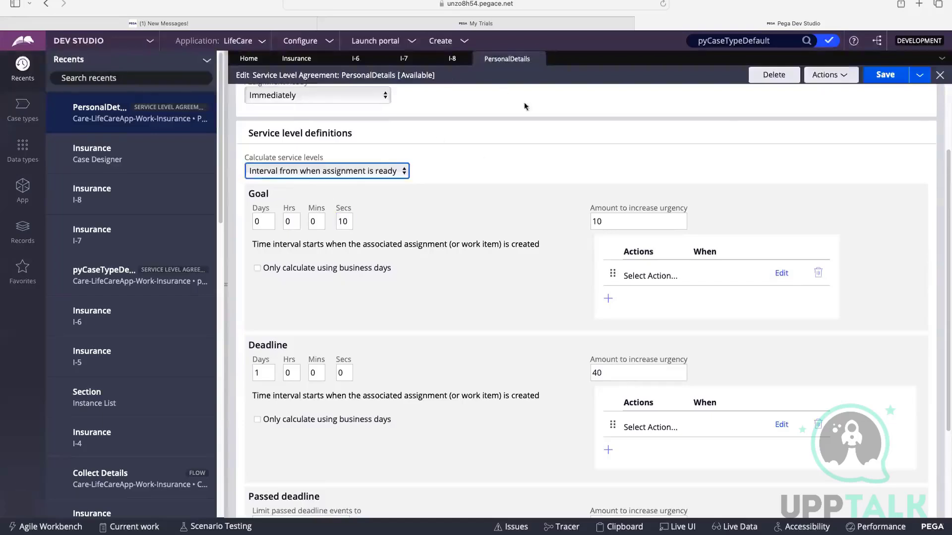
Compare the Personal Details due time in case I-8 with the PersonalDetails SLA, and close the SLA rule.
left_click(452, 58)
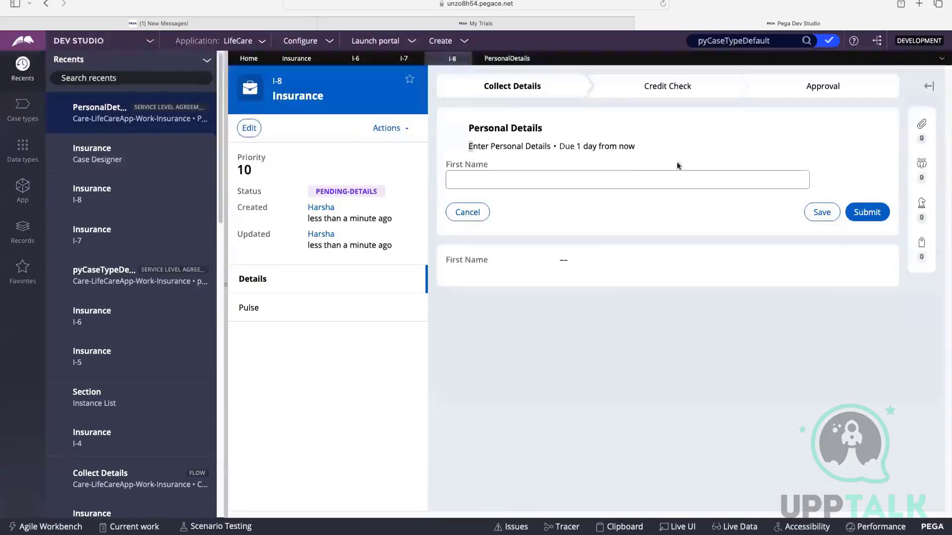
left_click_drag(638, 149, 450, 133)
left_click(508, 58)
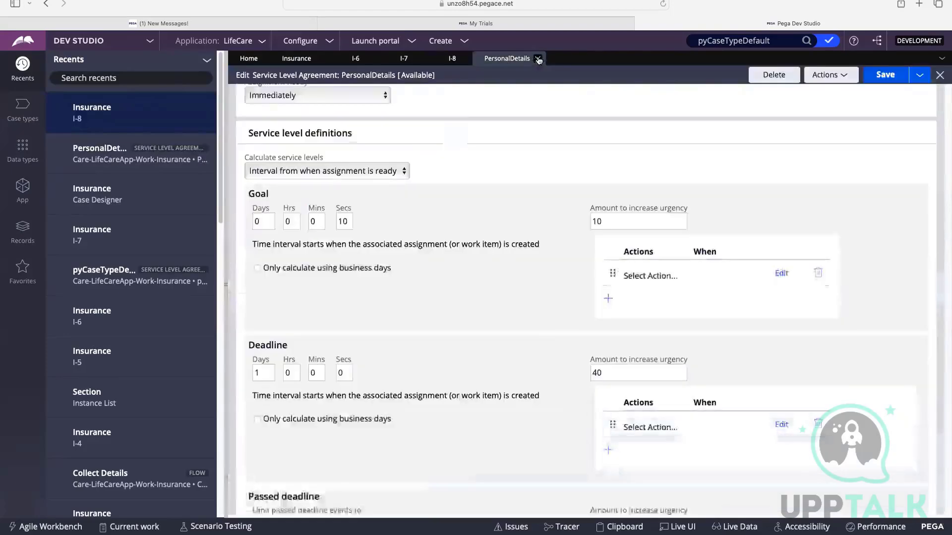
left_click(539, 59)
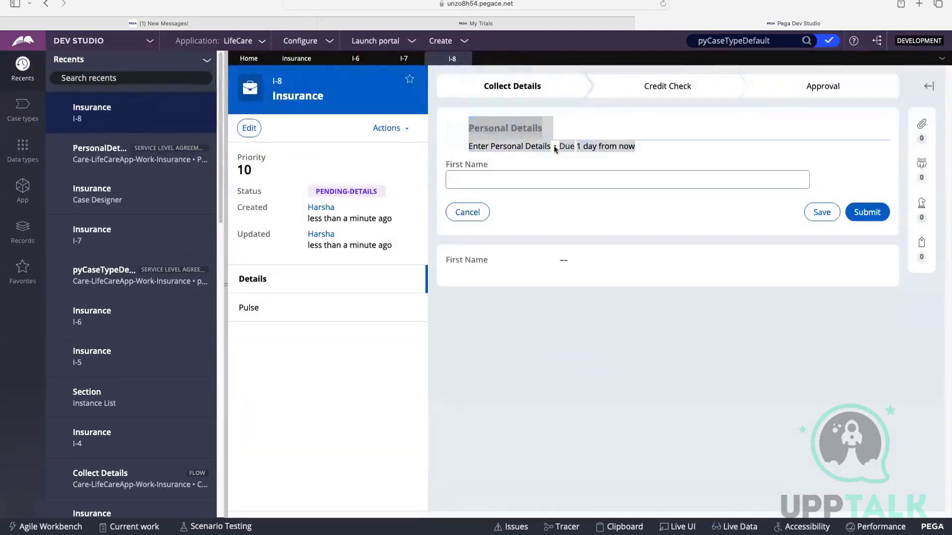
left_click_drag(559, 147, 634, 147)
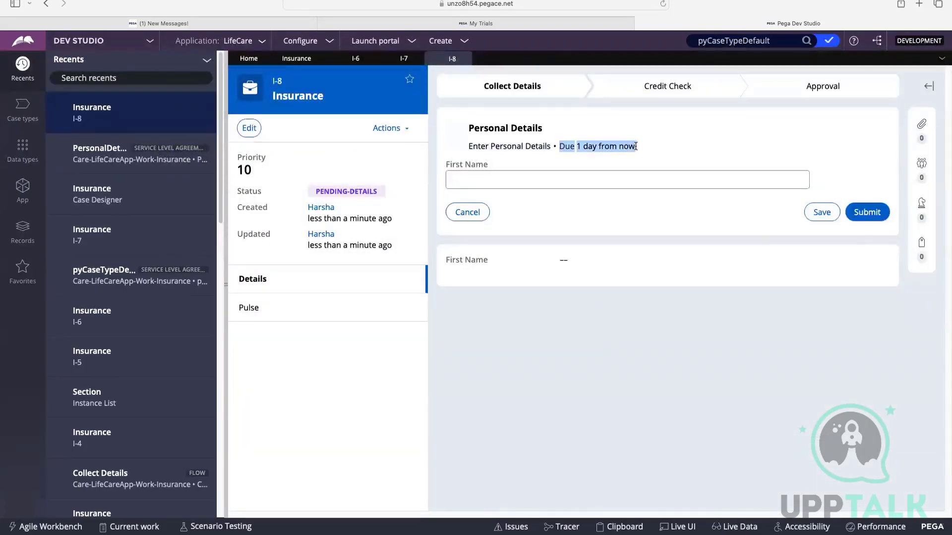
Close the open Insurance cases I-8, I-7 and I-6.
left_click(464, 58)
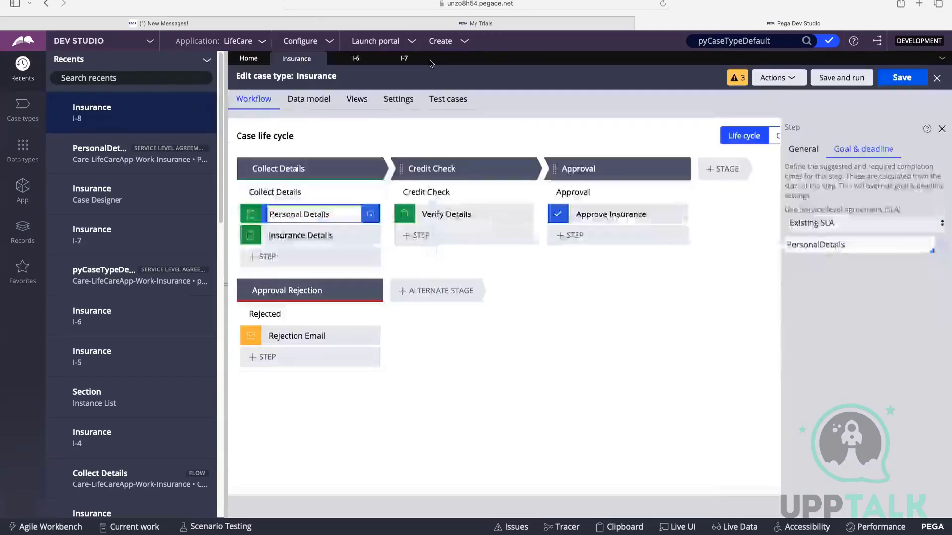
left_click(415, 58)
left_click(369, 58)
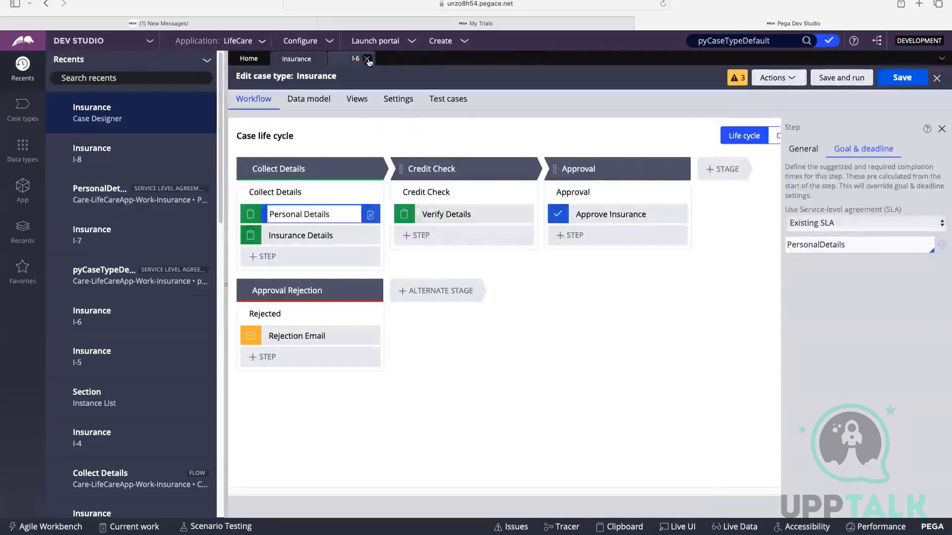
Refresh the Insurance case type and save it.
left_click(770, 78)
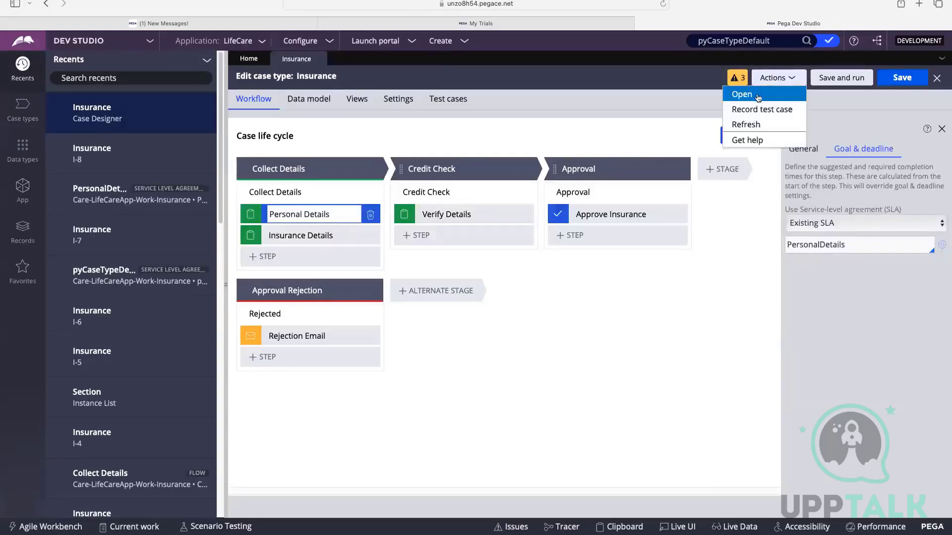
left_click(752, 125)
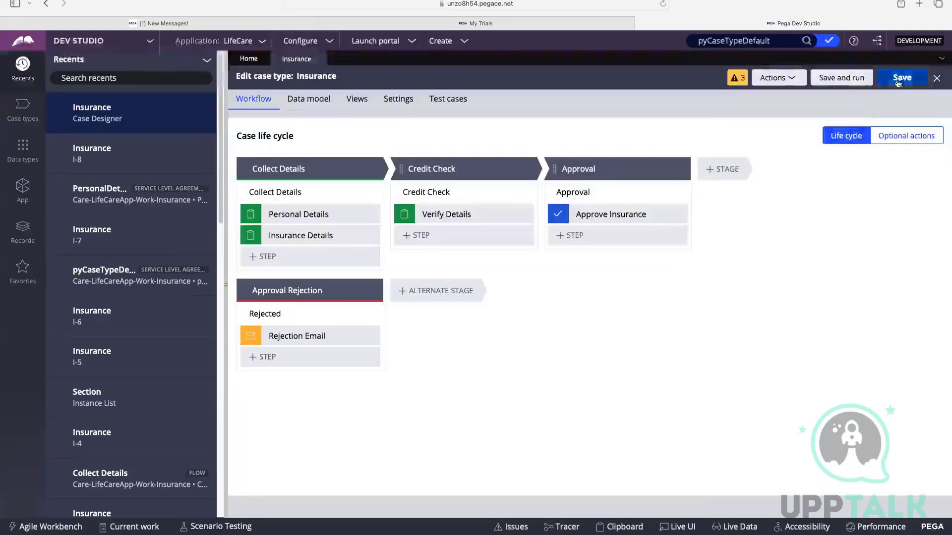
left_click(903, 78)
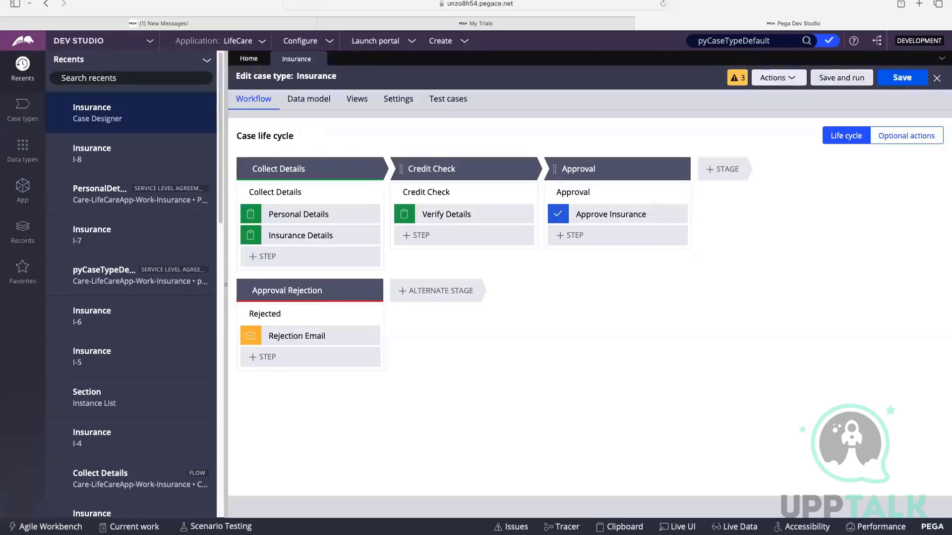
key("ctrl+Up")
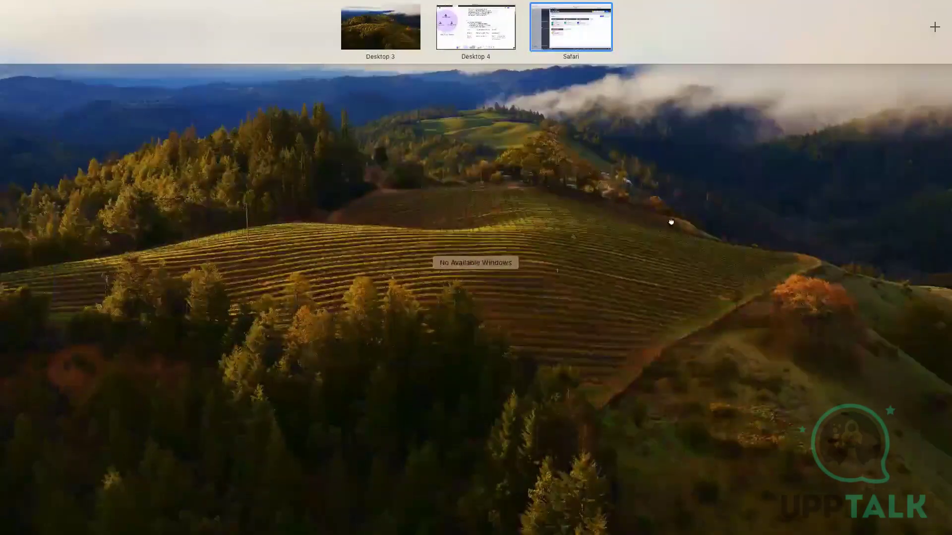
key("ctrl+Left")
left_click(361, 102)
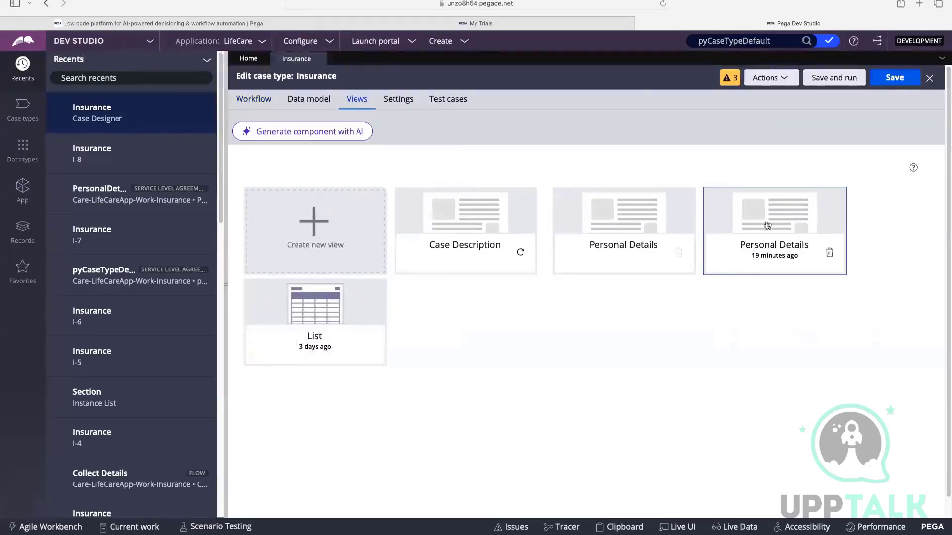
left_click(254, 99)
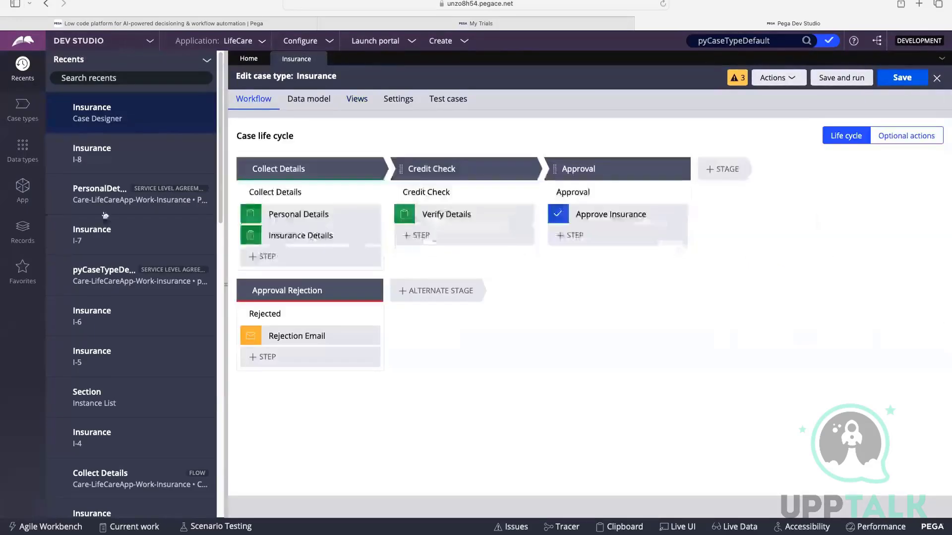
left_click(22, 230)
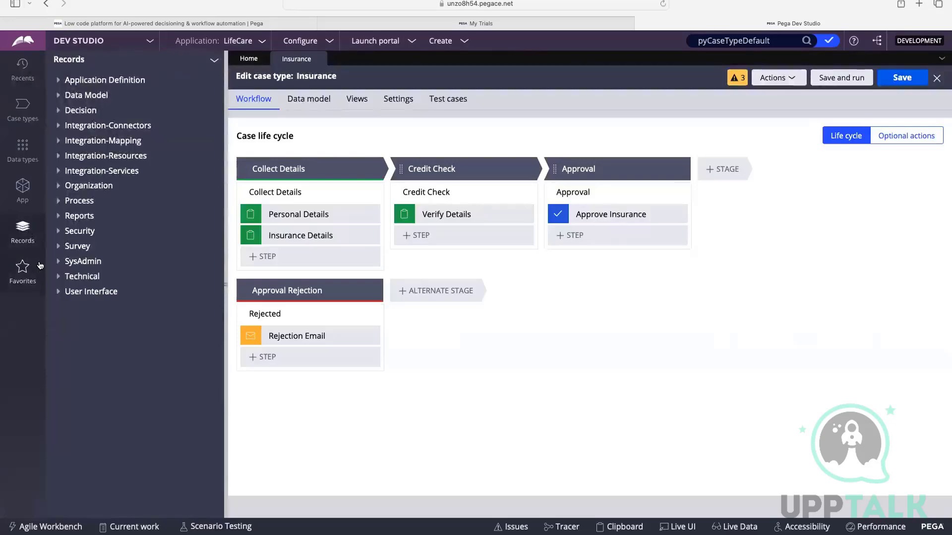
left_click(59, 231)
Switch to the CSA : Day 3 board in FigJam and review the Day 3 topics, case design and SLA notes.
scroll(126, 245, "down", 5)
scroll(126, 246, "up", 5)
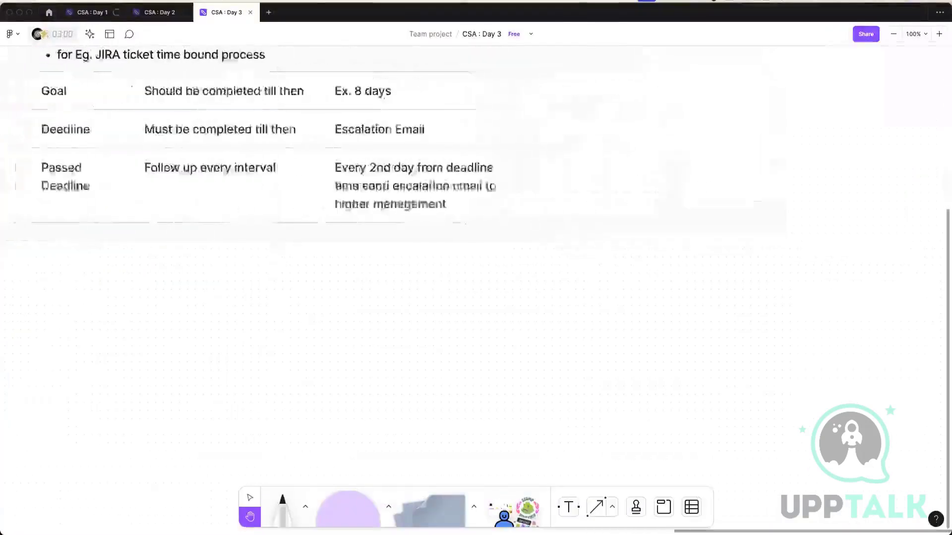
scroll(476, 267, "up", 2)
scroll(476, 268, "left", 9)
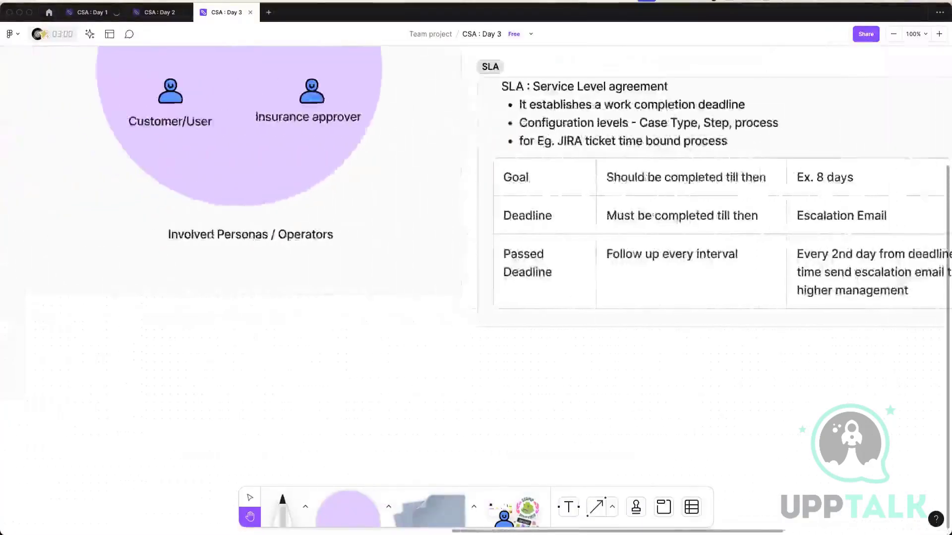
scroll(476, 268, "left", 10)
scroll(262, 299, "left", 2)
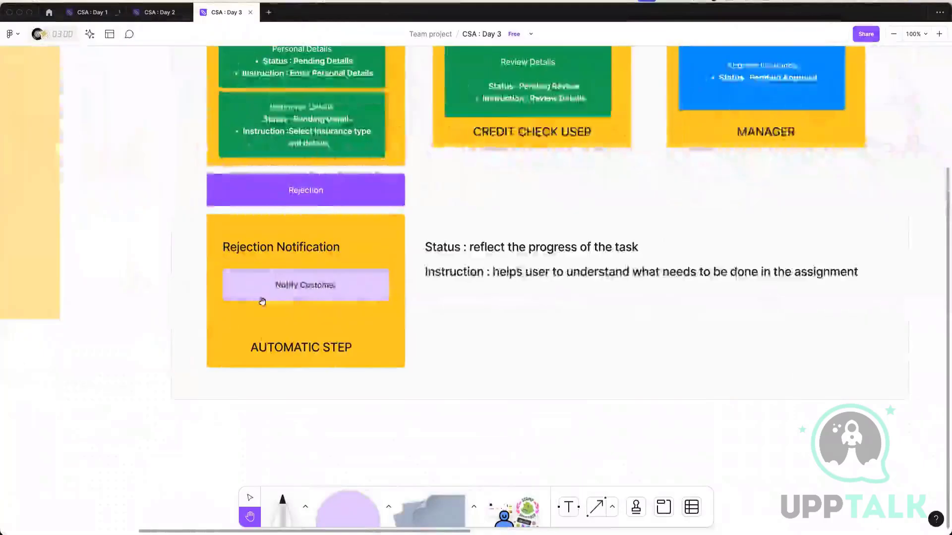
scroll(368, 183, "right", 4)
scroll(174, 47, "left", 7)
scroll(456, 431, "left", 10)
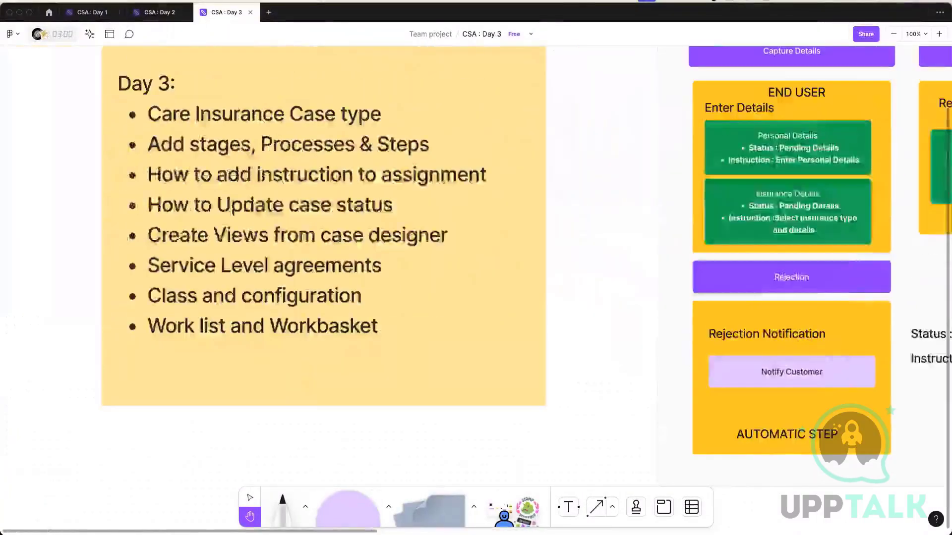
scroll(731, 509, "right", 5)
scroll(731, 509, "right", 10)
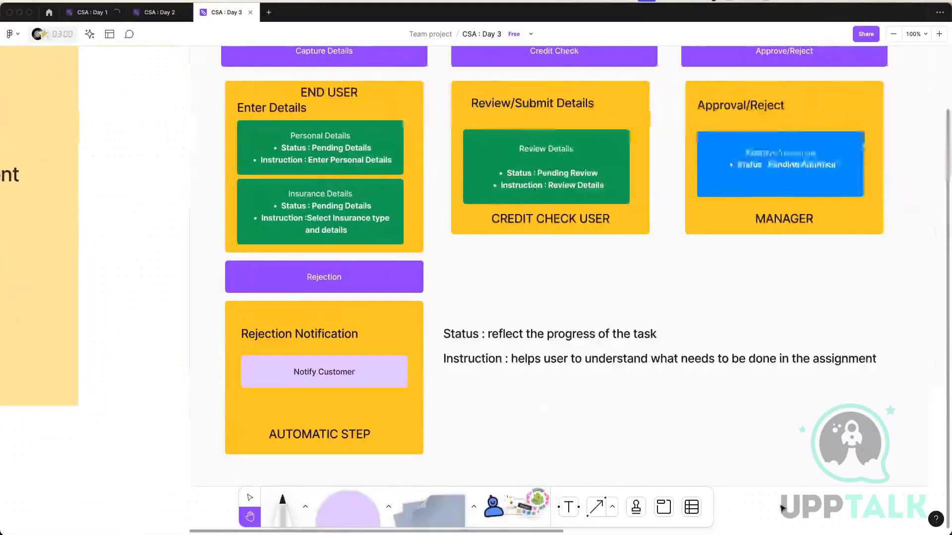
scroll(606, 198, "right", 13)
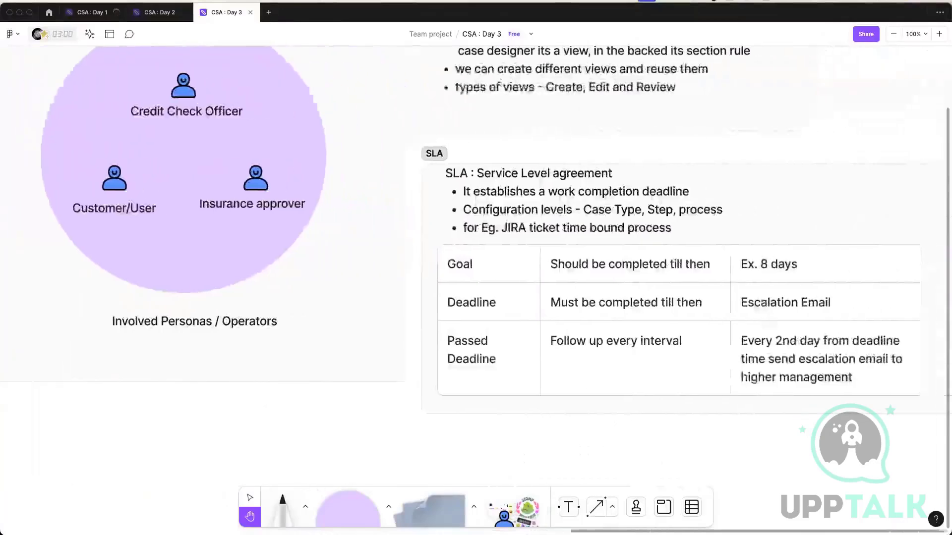
Add a text in the empty area below the Involved Personas / Operators section reading "class Car" with "{" on the next line.
scroll(461, 334, "down", 3)
scroll(461, 334, "left", 6)
scroll(461, 333, "down", 1)
left_click(250, 498)
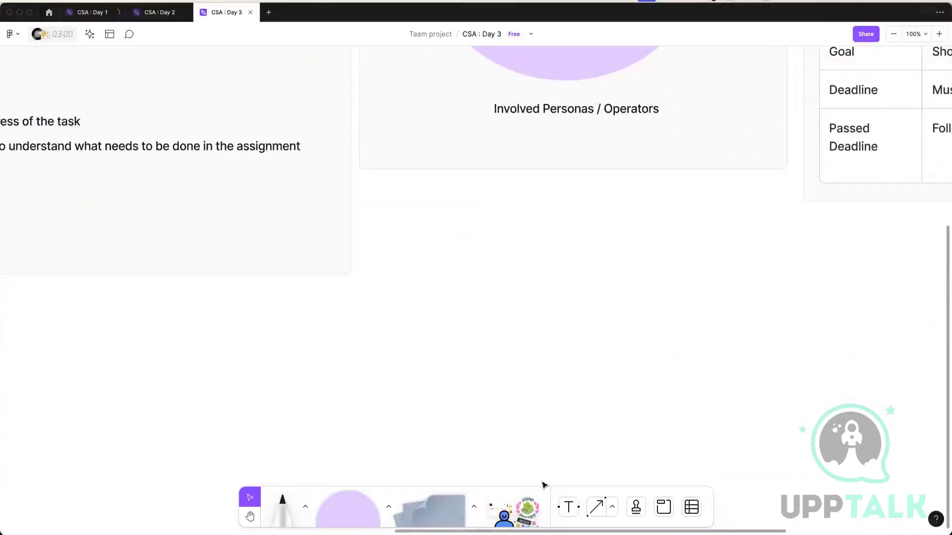
left_click(568, 506)
left_click(423, 213)
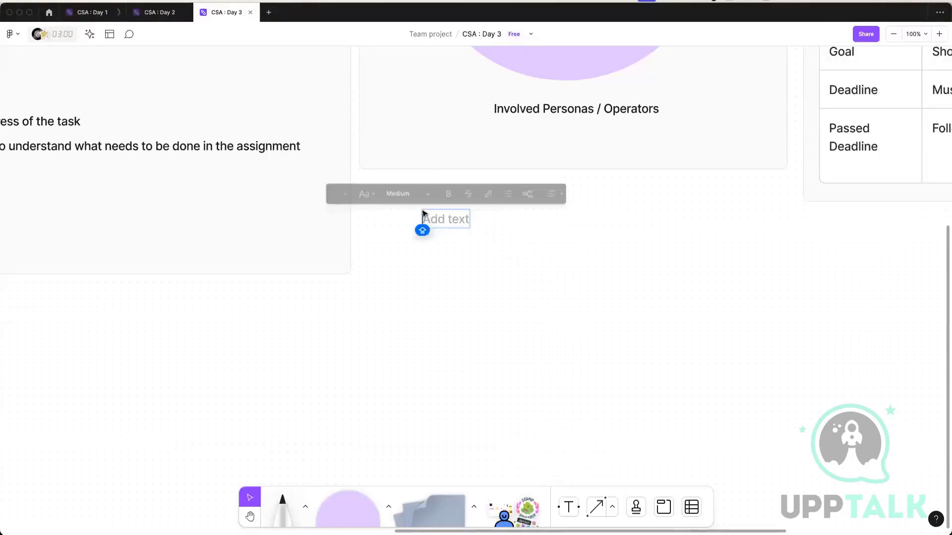
type("cla")
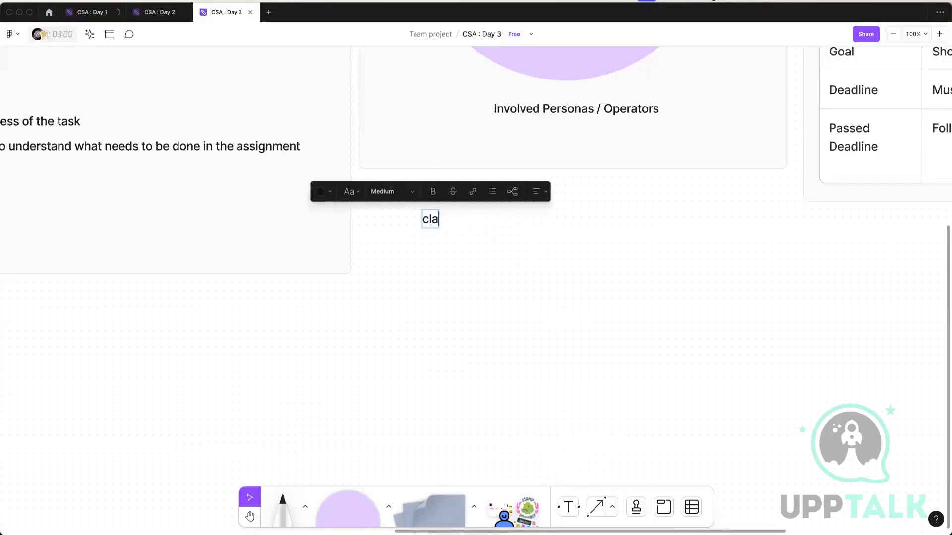
type("ss Car")
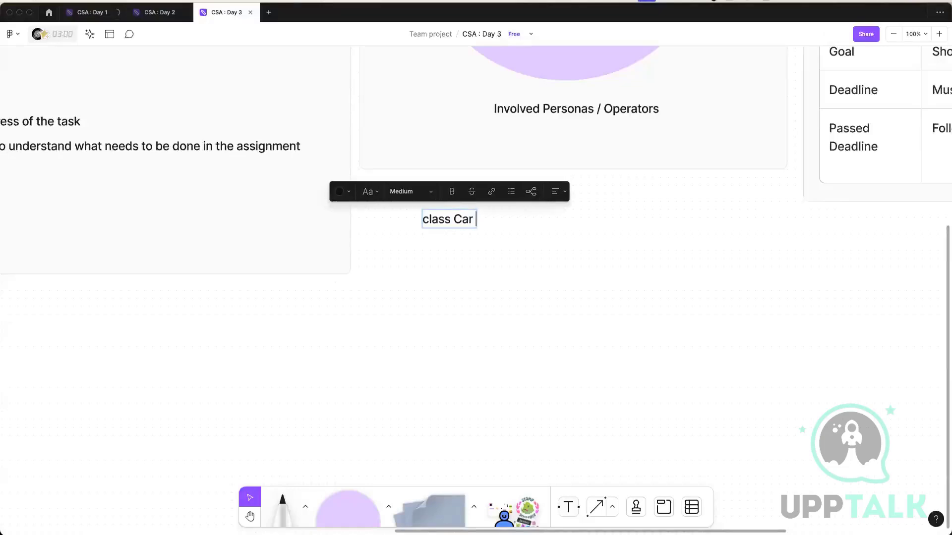
key("Return")
type("{")
Add the field declaration "String Model;" below the opening brace of the Car class text, followed by an empty line.
key("Return")
type("S")
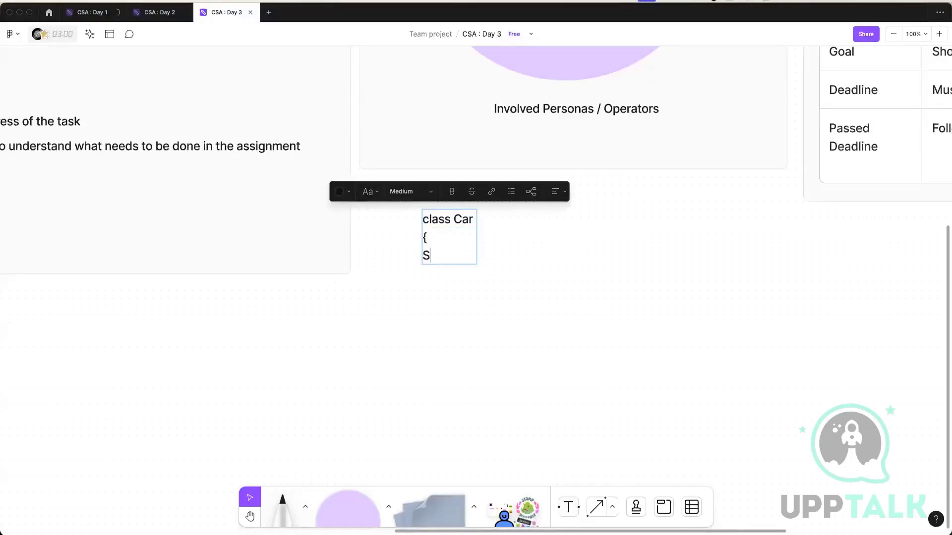
key("BackSpace")
type(". String Model")
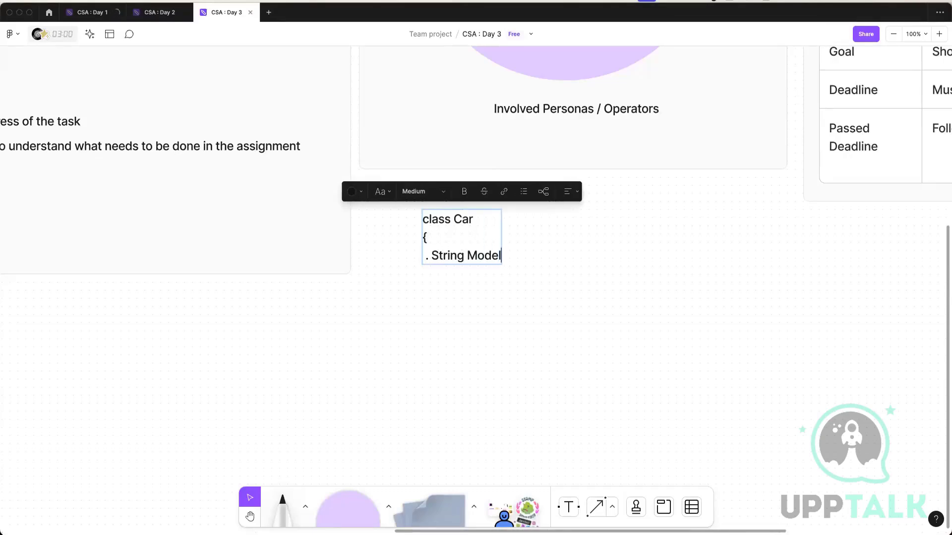
type(";")
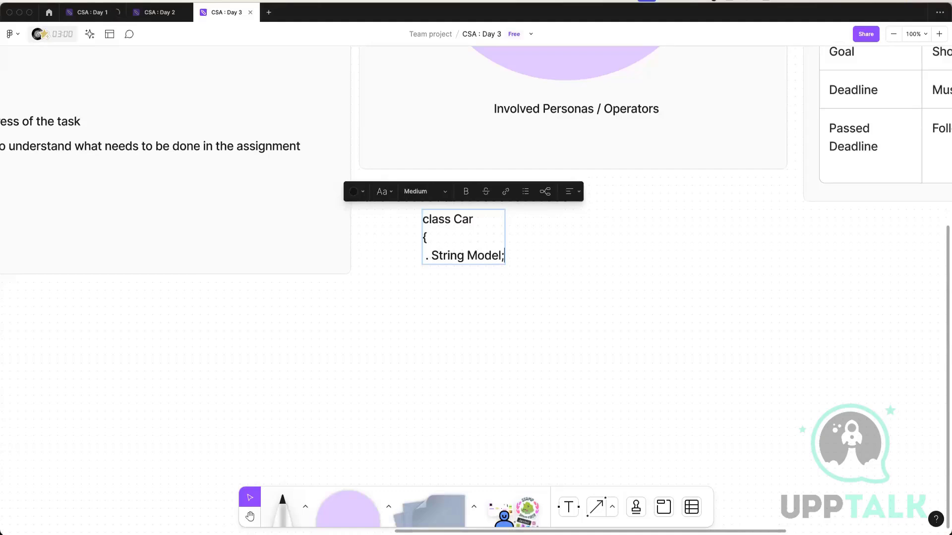
key("BackSpace")
key("BackSpace")
key("BackSpace")
key("BackSpace")
key("BackSpace")
key("BackSpace")
key("BackSpace")
key("BackSpace")
key("BackSpace")
key("BackSpace")
key("BackSpace")
key("BackSpace")
key("BackSpace")
key("BackSpace")
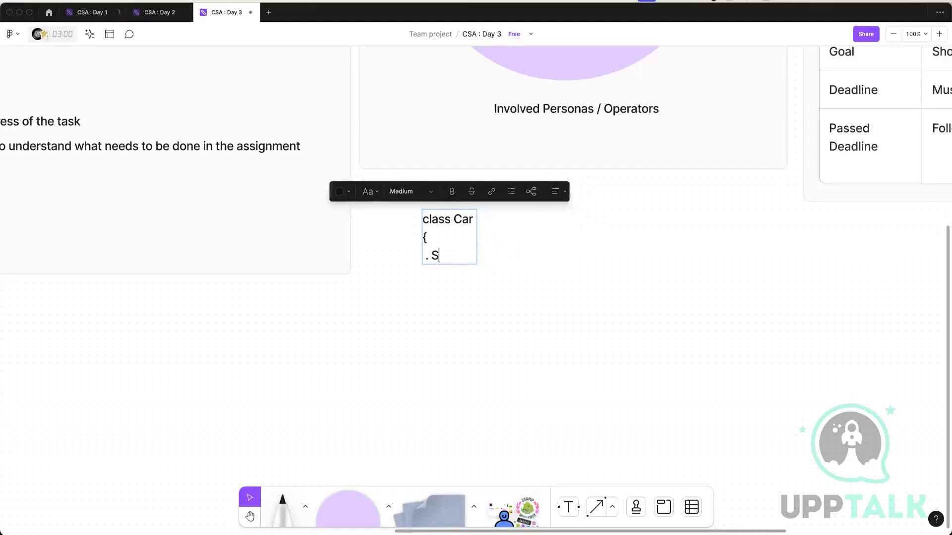
type("String Mode")
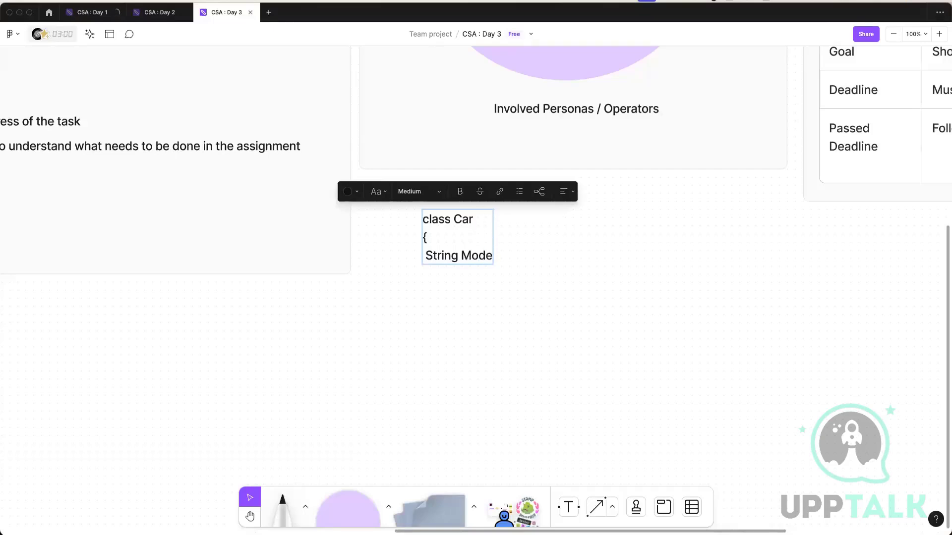
type("l;")
key("Return")
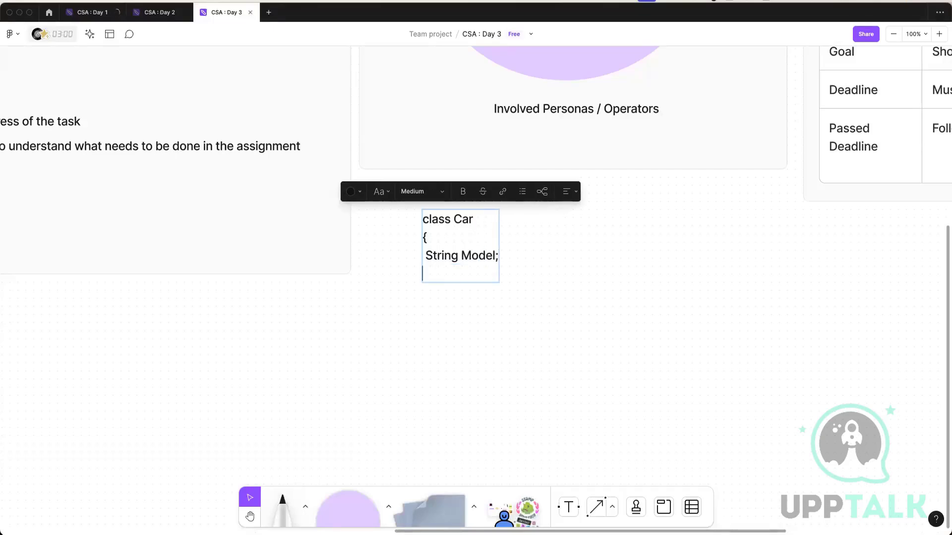
Add the field declaration "String Type;" below the Model field in the Car class text.
type("String Type")
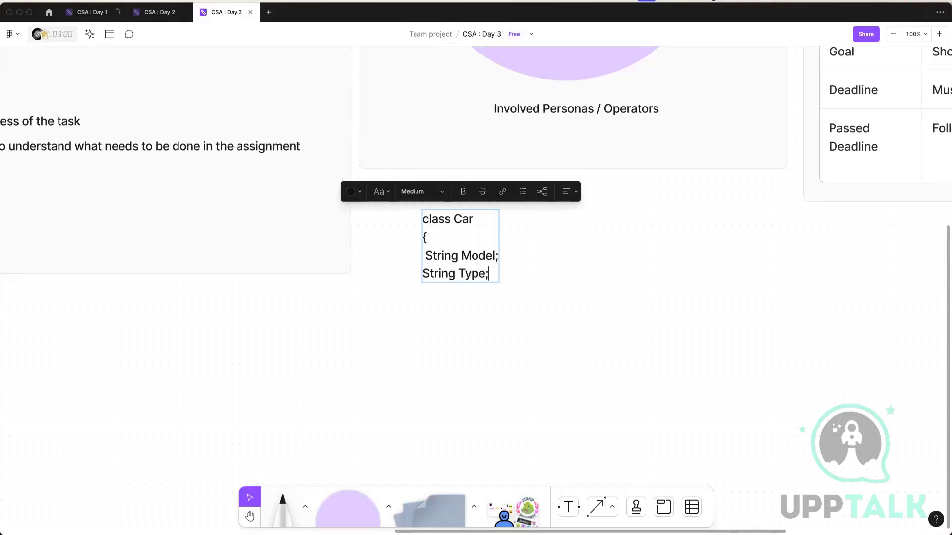
type(";")
key("Return")
Add the method header "Public voi brake()" below the Type field in the Car class text.
type("Pub;i")
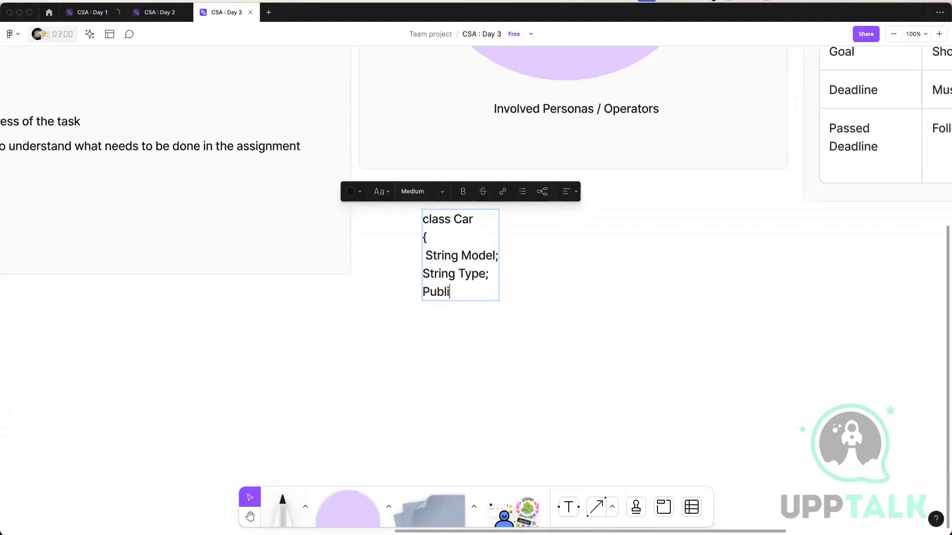
type("c voi brake")
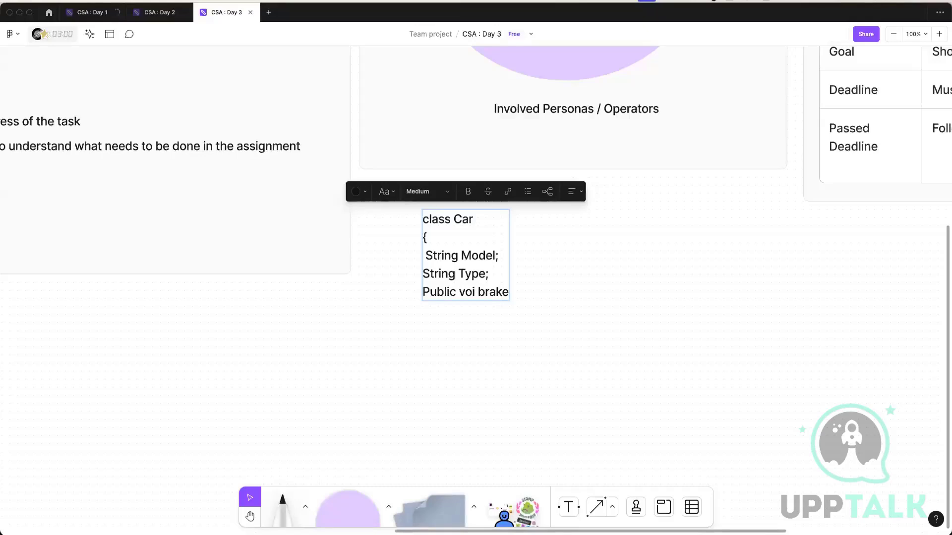
type("90")
key("BackSpace")
key("BackSpace")
type("()")
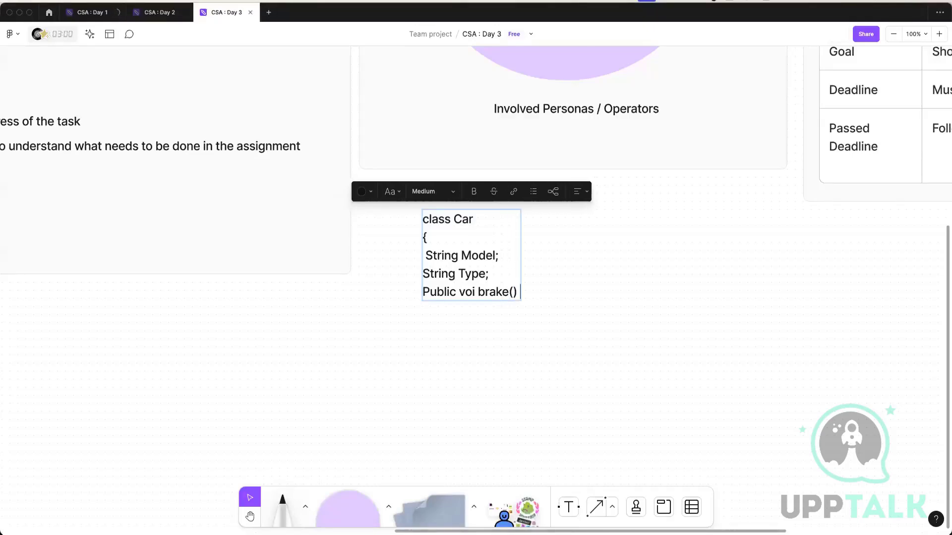
Add an opening and a closing brace on separate indented lines below the brake() method header.
key("Return")
type("{}")
key("Left")
key("Return")
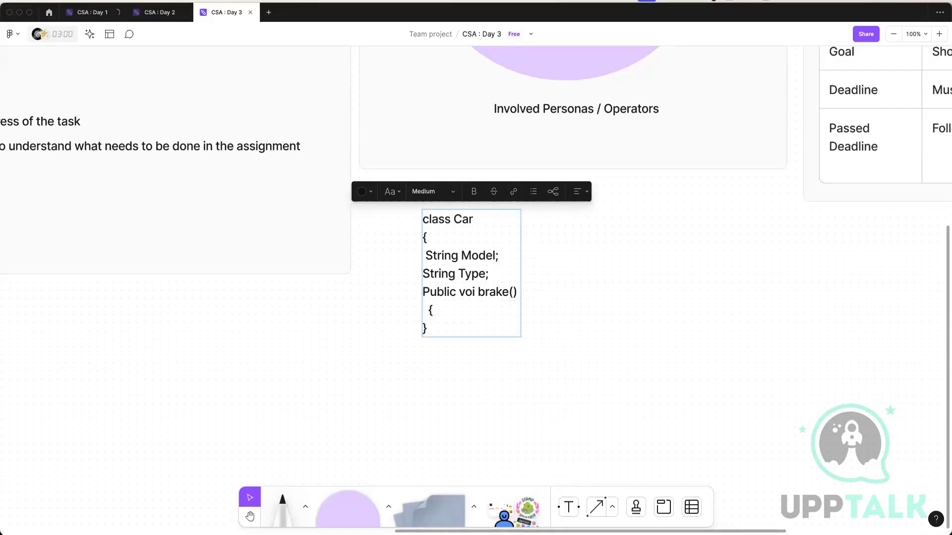
key("Up")
key("Down")
key("Down")
key("Left")
type(".")
key("BackSpace")
key("BackSpace")
key("Up")
Insert a placeholder body line of dashes, "-------------", between the braces of the brake() method.
type("\\")
key("Return")
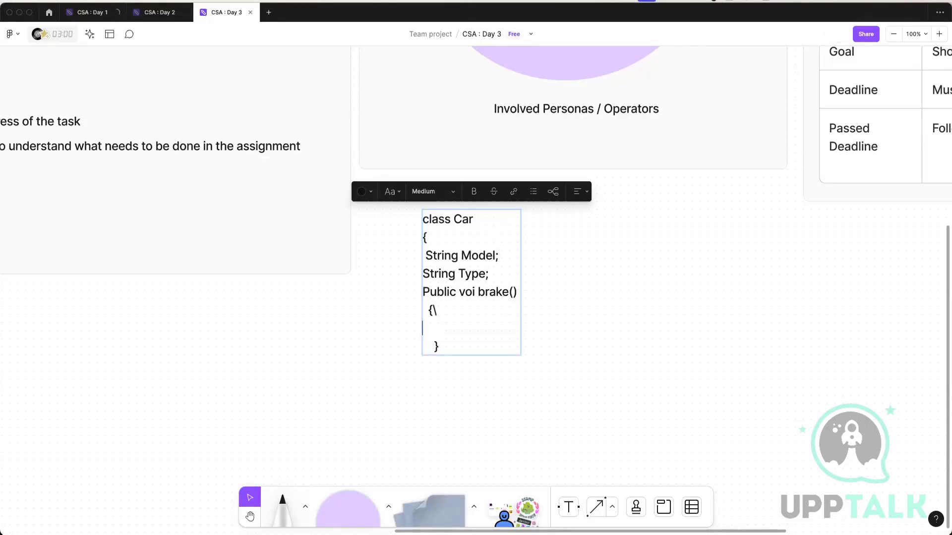
key("BackSpace")
key("BackSpace")
key("Return")
type(". ")
type("-------------")
key("Left")
key("Left")
key("Left")
key("Left")
key("BackSpace")
Close the Car class with a closing brace after an empty line below the brake() method.
key("Down")
key("End")
key("Return")
key("Return")
type("}")
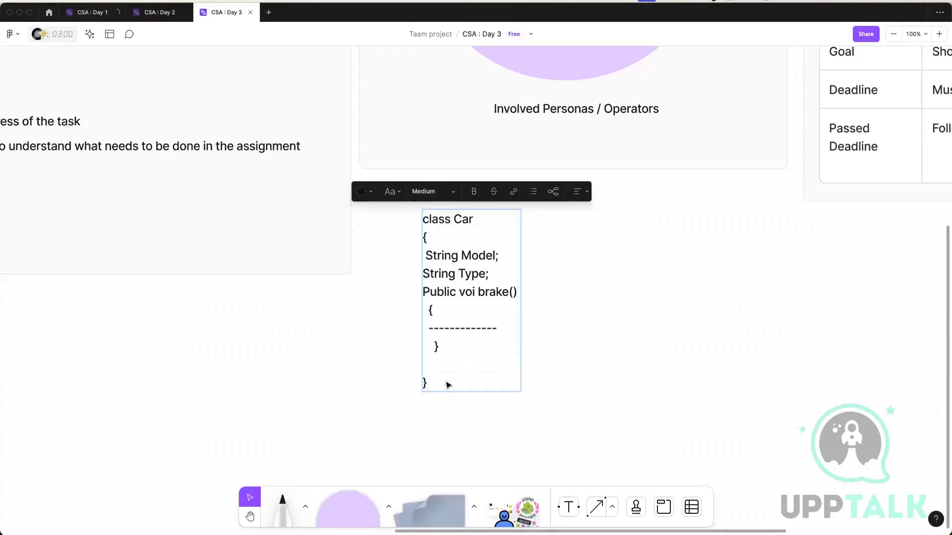
Correct "voi" to "void" in the brake() method header and finish editing the Car class text.
left_click_drag(448, 385, 425, 219)
key("Escape")
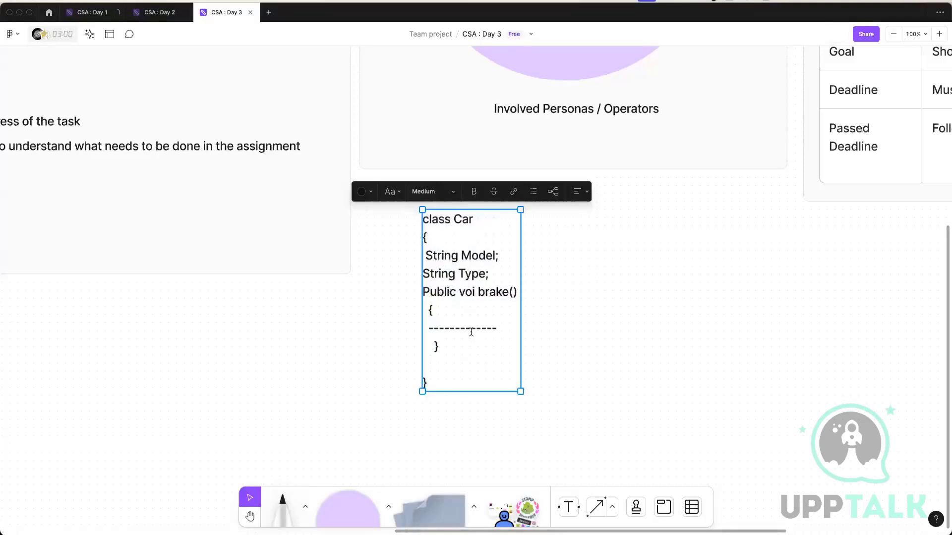
left_click(471, 329)
left_click(512, 380)
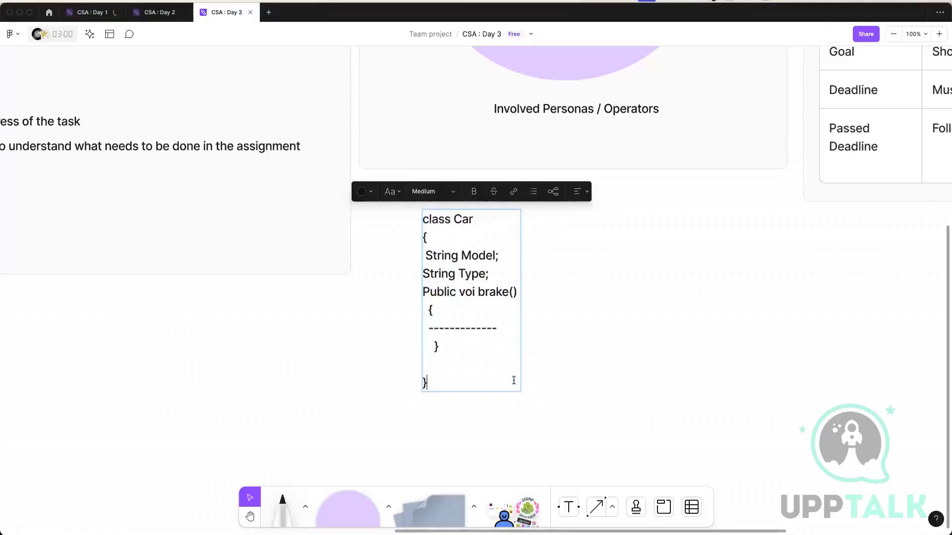
left_click(471, 311)
left_click_drag(472, 292, 483, 291)
left_click(476, 292)
type("d")
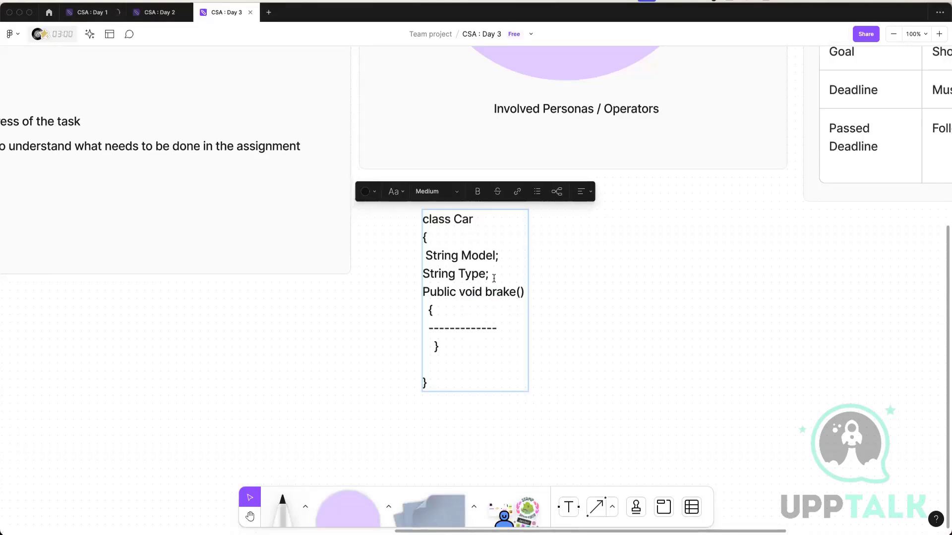
key("Escape")
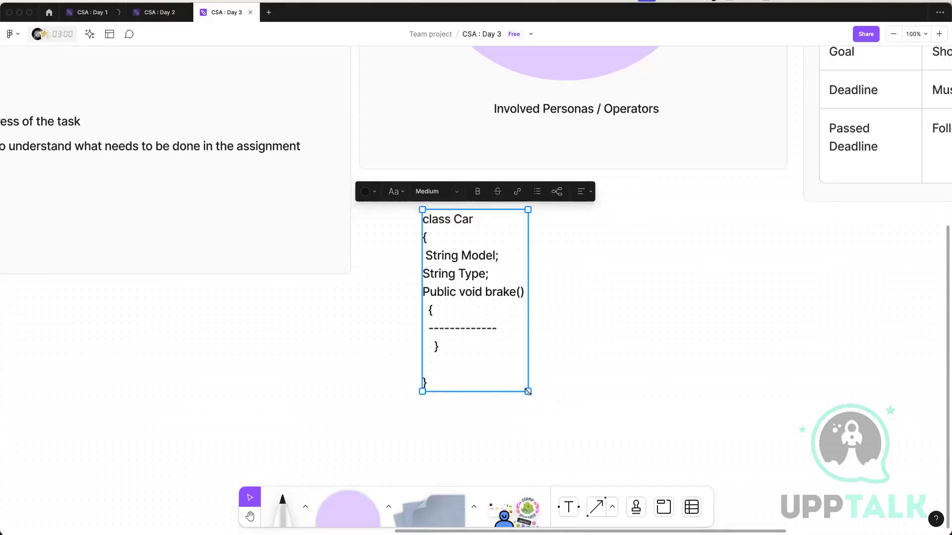
Enlarge the Car class text to font size 32 and deselect it.
left_click_drag(528, 391, 593, 331)
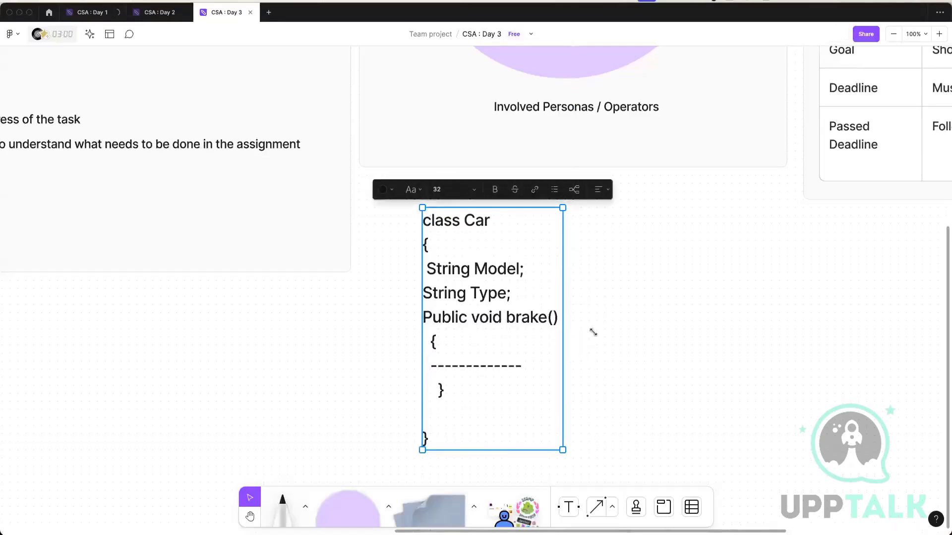
scroll(619, 317, "down", 1)
left_click(644, 310)
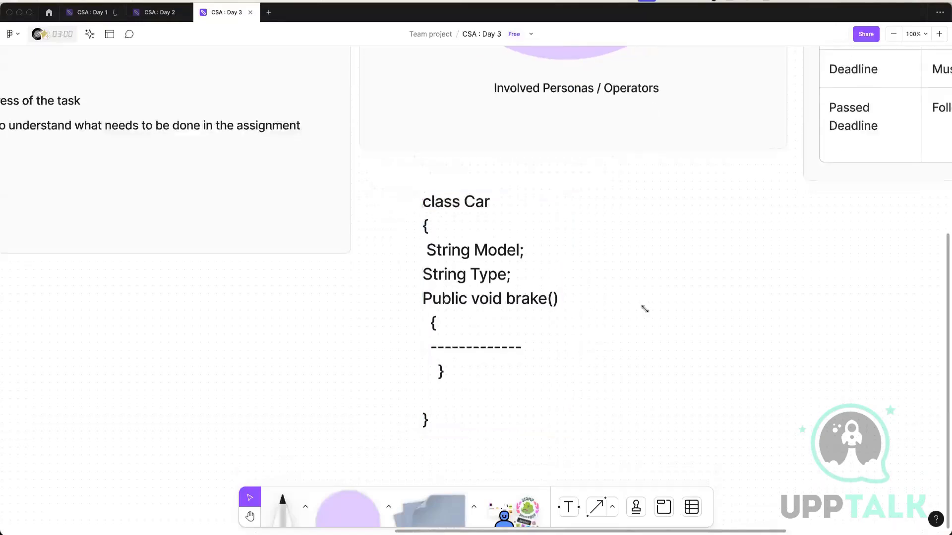
Examine the Car class text, highlighting the Type field, the brake() method and the whole class definition.
left_click(466, 195)
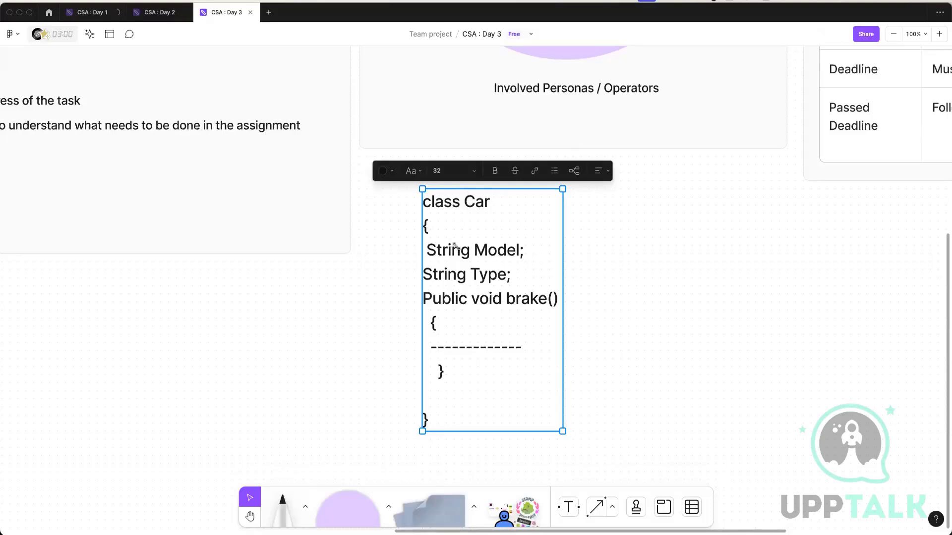
left_click(482, 250)
double_click(483, 276)
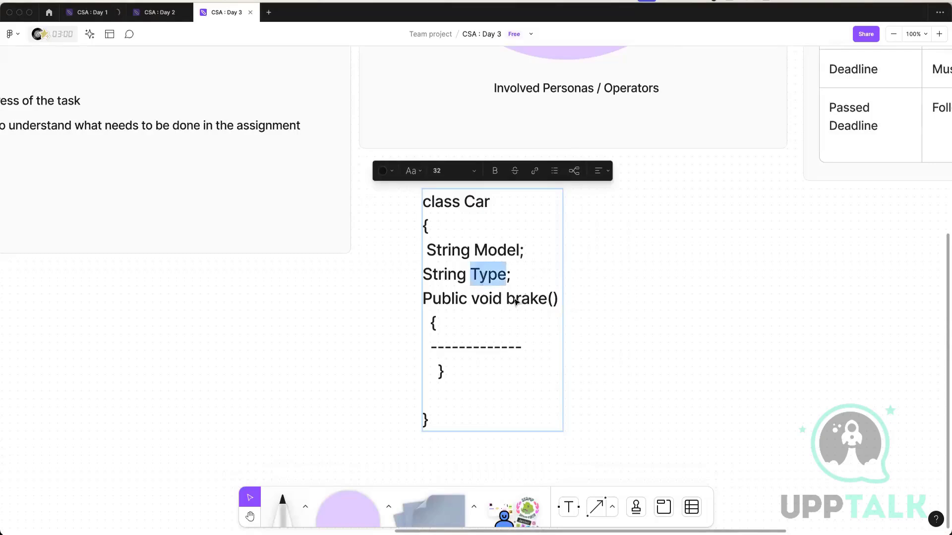
left_click_drag(507, 300, 560, 301)
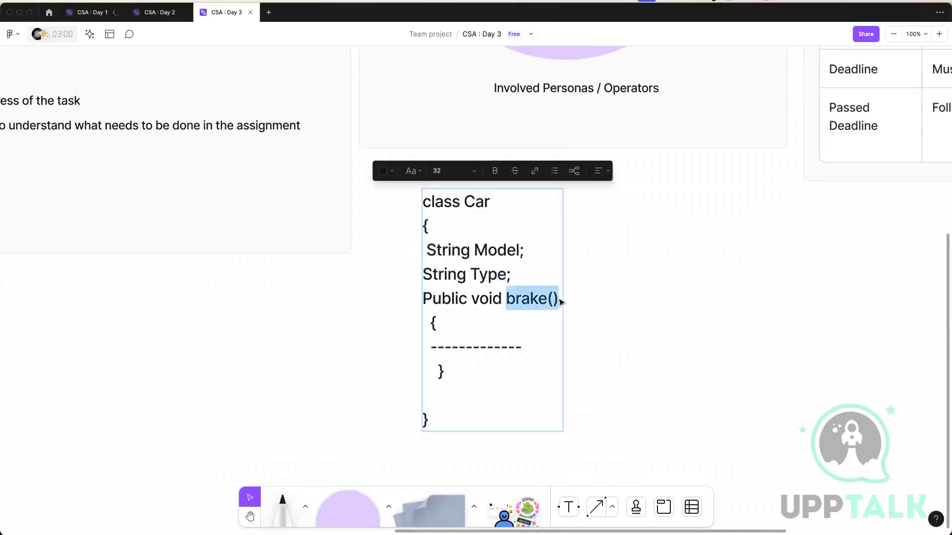
left_click(496, 275)
left_click_drag(427, 207, 522, 425)
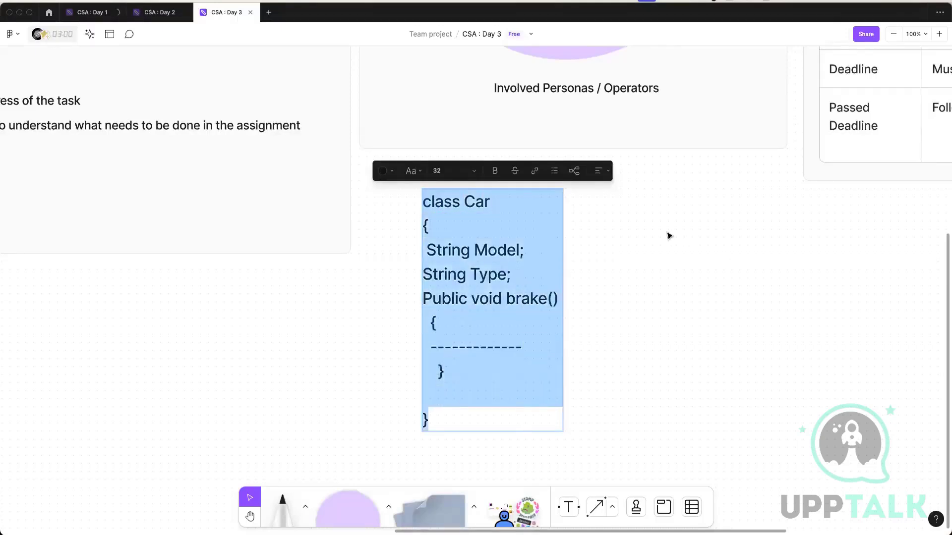
key("Escape")
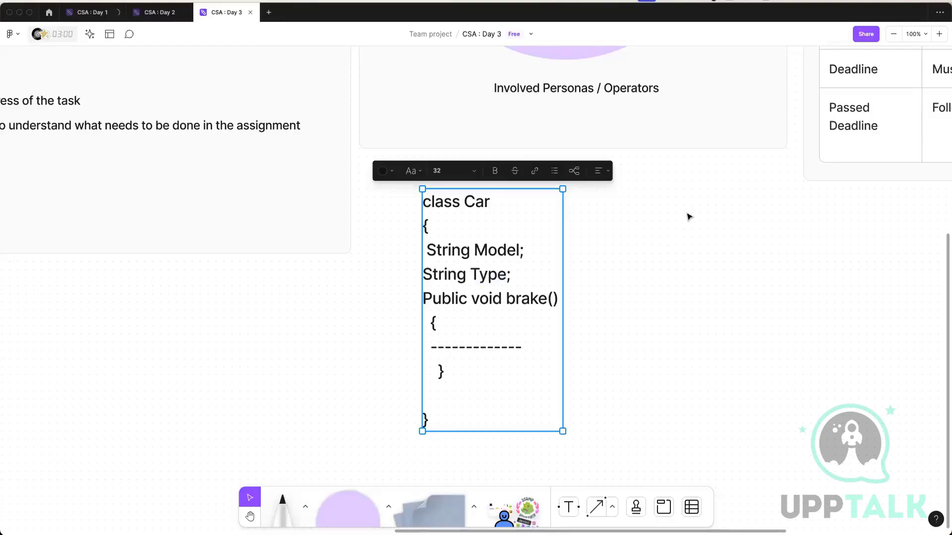
double_click(480, 250)
double_click(486, 277)
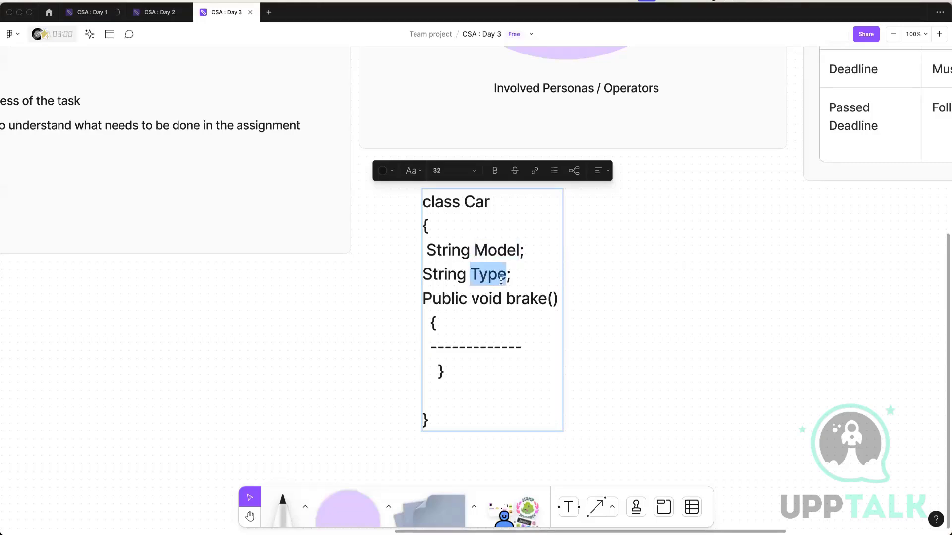
key("Escape")
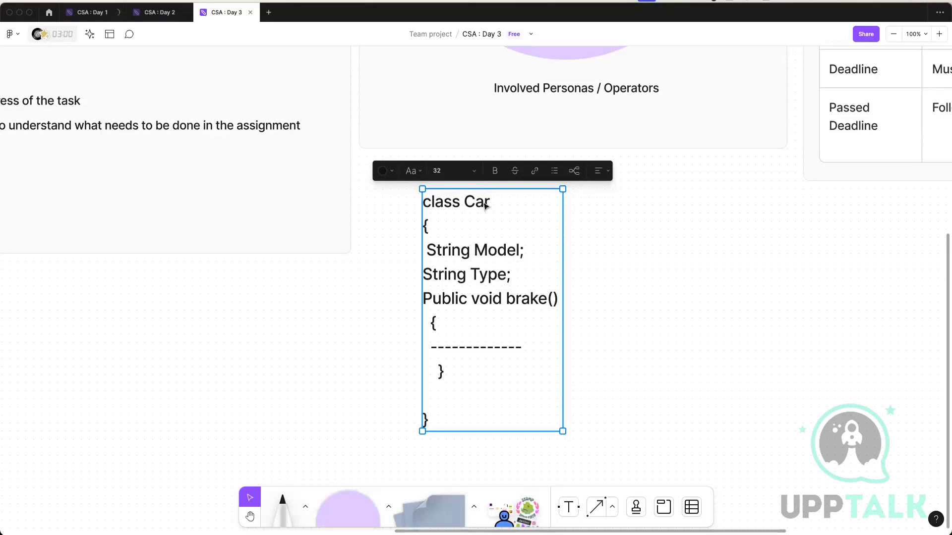
left_click_drag(658, 227, 542, 294)
Switch to Pega Dev Studio and show the LifeCare application's classes in the App explorer.
left_click(19, 13)
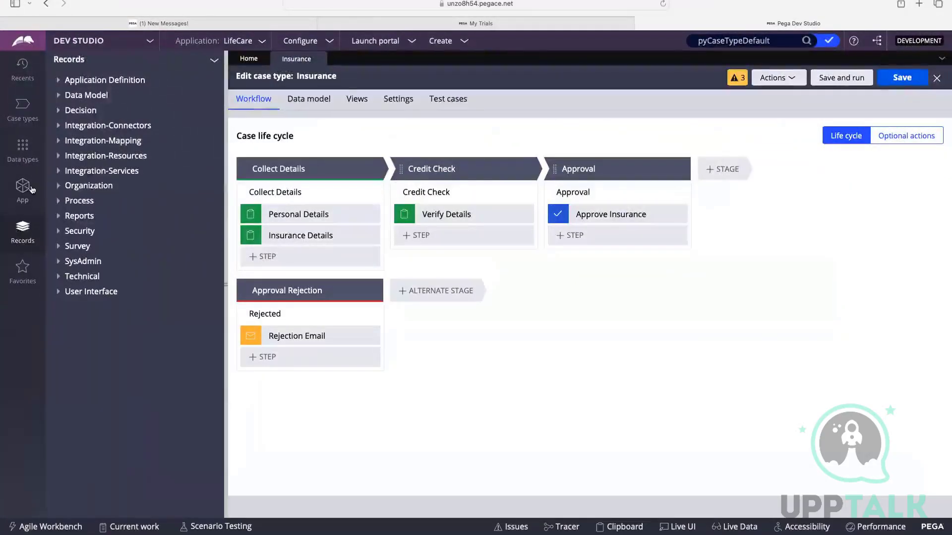
left_click(32, 190)
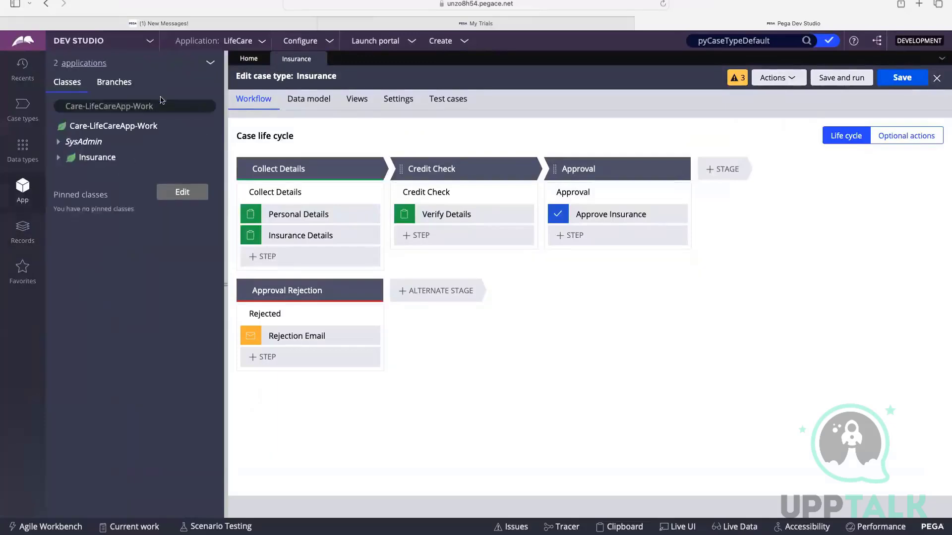
left_click(167, 104)
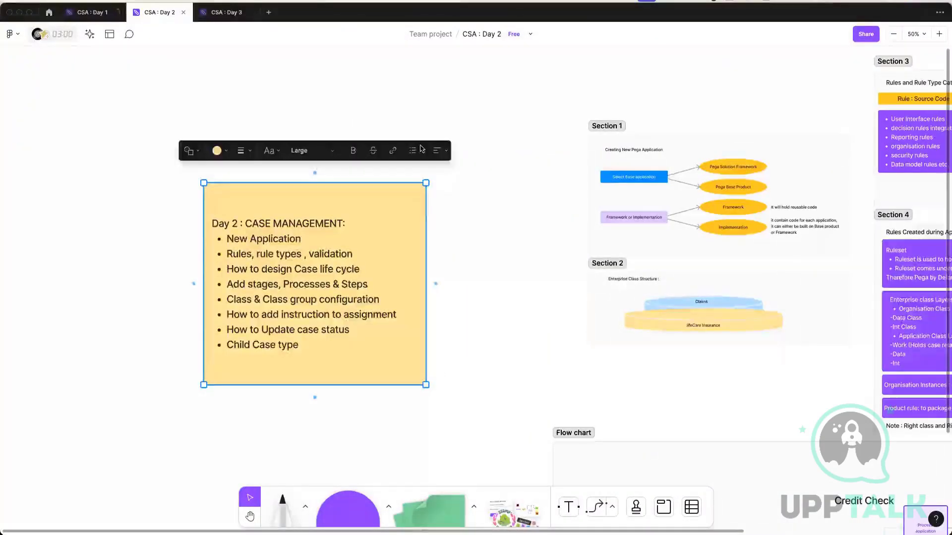
Switch to the CSA : Day 2 board in FigJam and undo the last three changes.
key("super+z")
key("super+z")
key("super+z")
Examine the Section 4 notes on rulesets and enterprise class layers created during application creation.
left_click(250, 515)
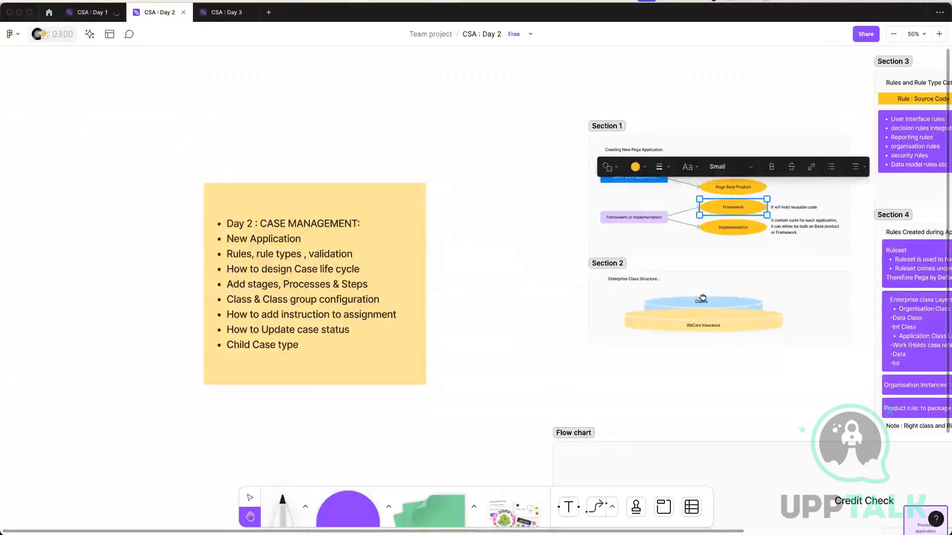
scroll(531, 287, "right", 8)
scroll(541, 277, "right", 5)
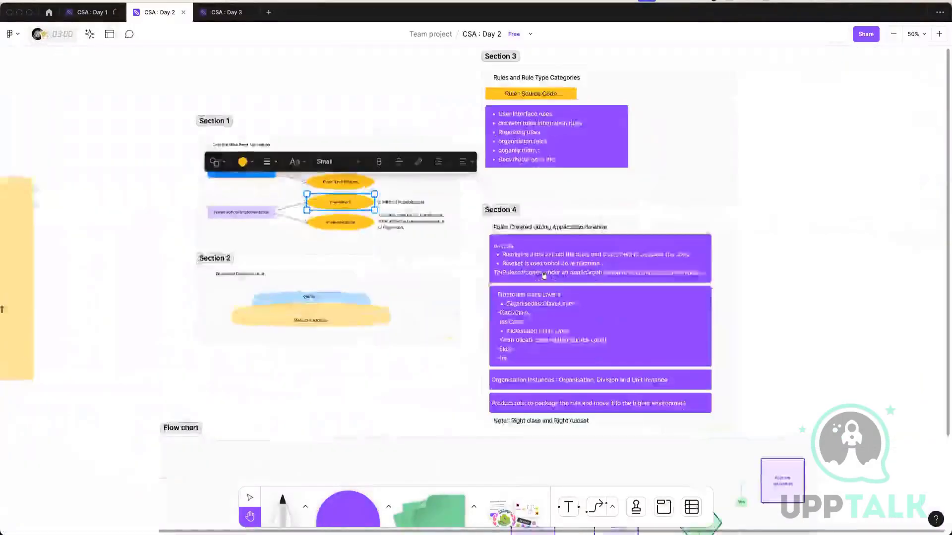
scroll(541, 277, "down", 2)
scroll(475, 290, "up", 5)
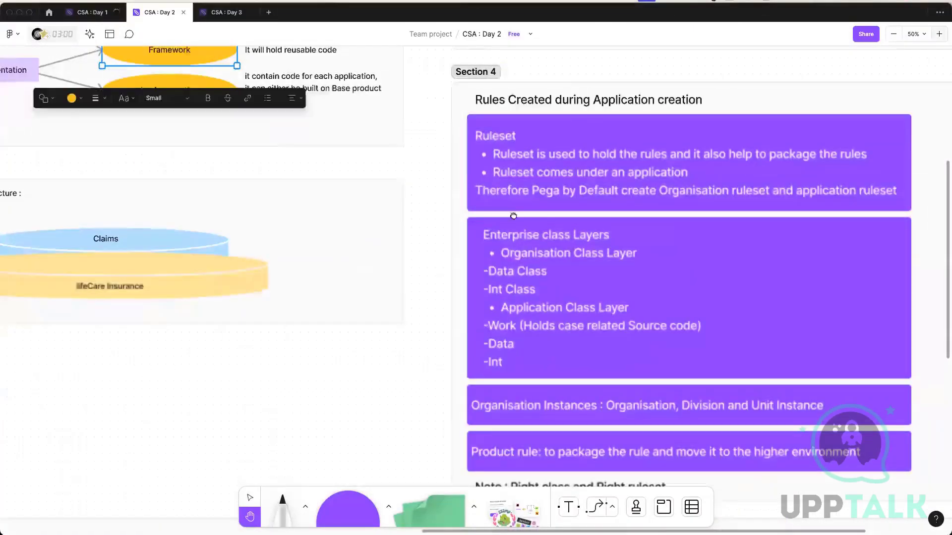
scroll(478, 263, "right", 3)
scroll(479, 263, "right", 3)
scroll(479, 263, "down", 1)
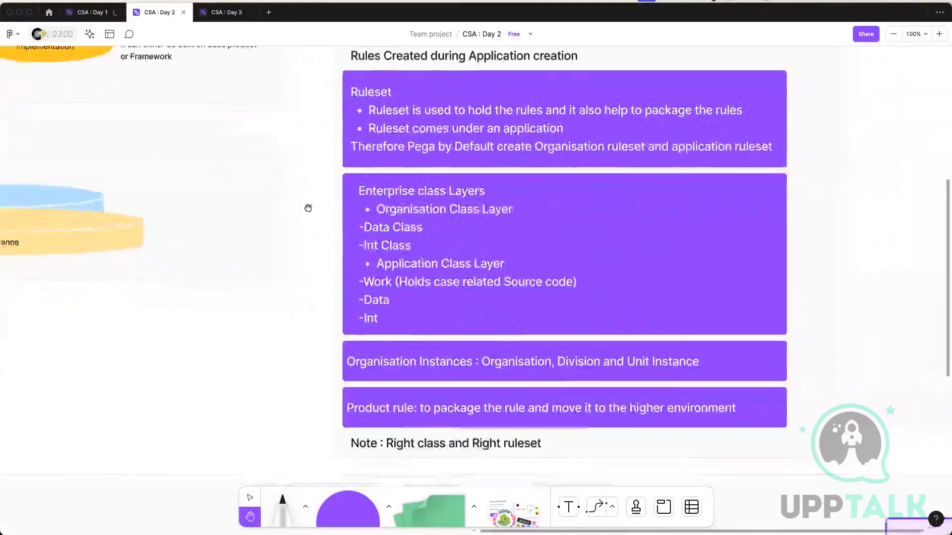
scroll(420, 200, "left", 1)
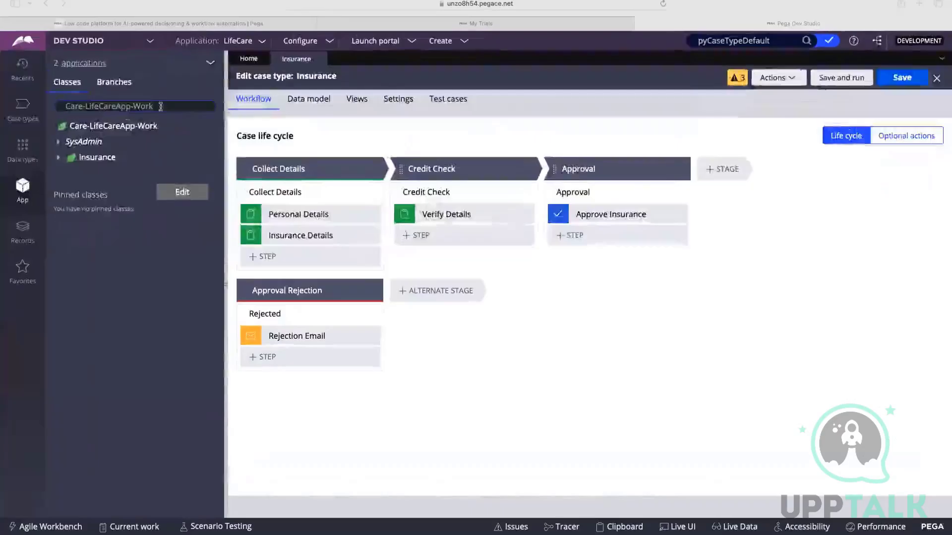
Return to Pega Dev Studio and examine the parts of the class name Care-LifeCareApp-Work, highlighting LifeCareApp and Work.
left_click(161, 106)
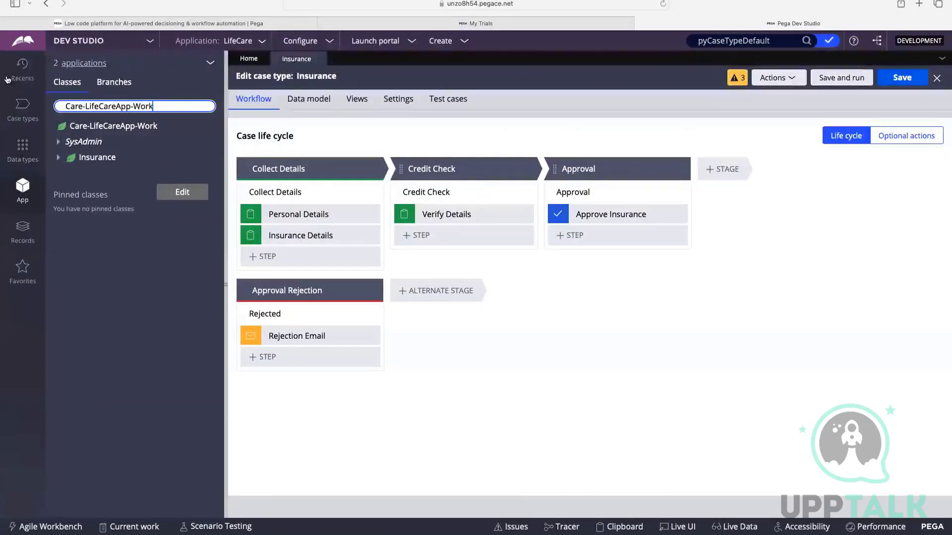
double_click(69, 106)
left_click(91, 106)
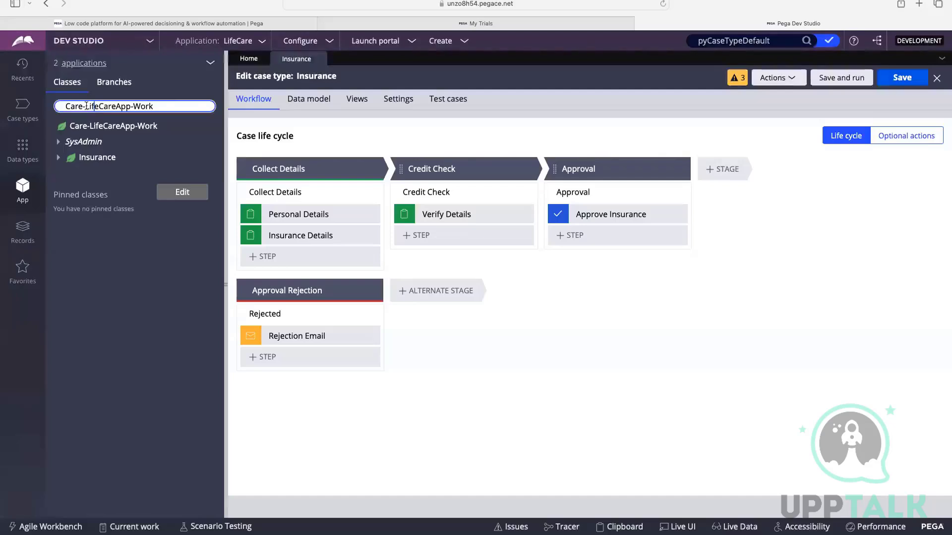
left_click_drag(87, 106, 127, 105)
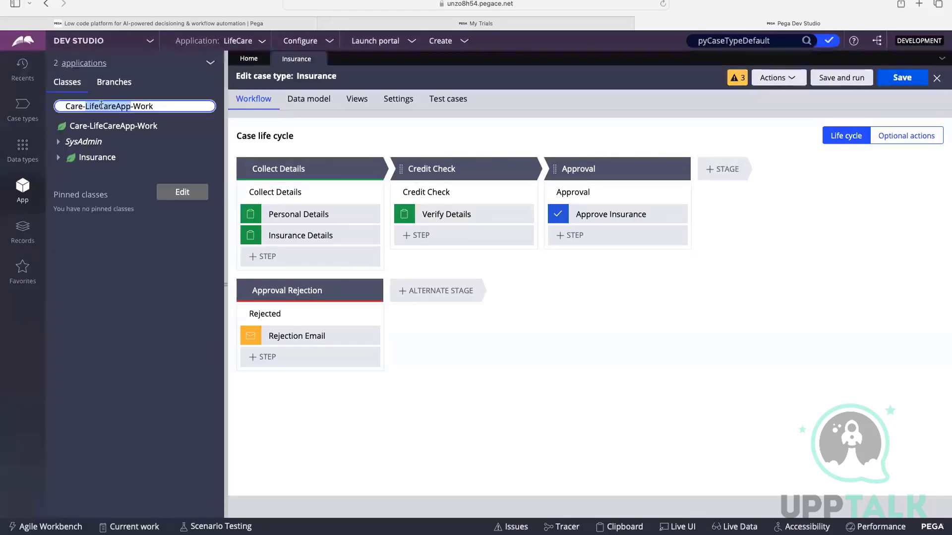
double_click(144, 106)
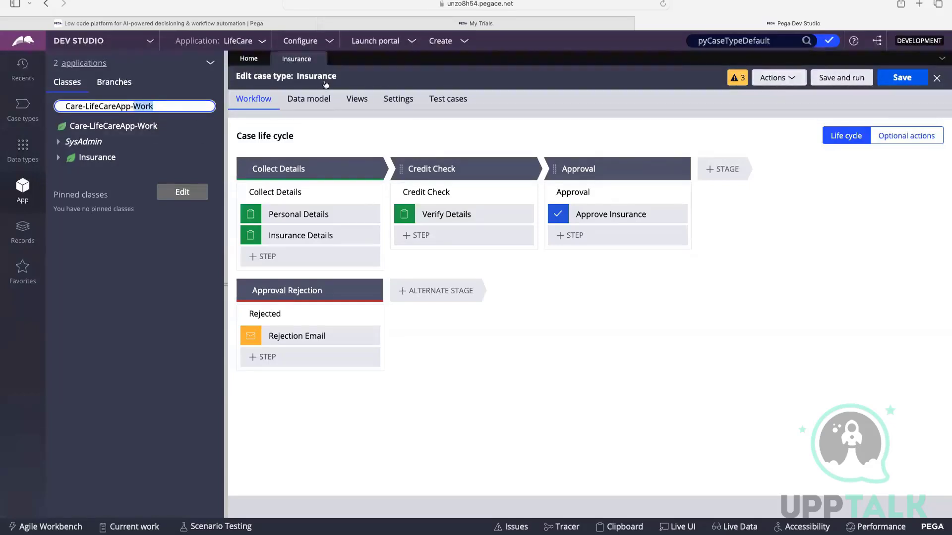
left_click(422, 63)
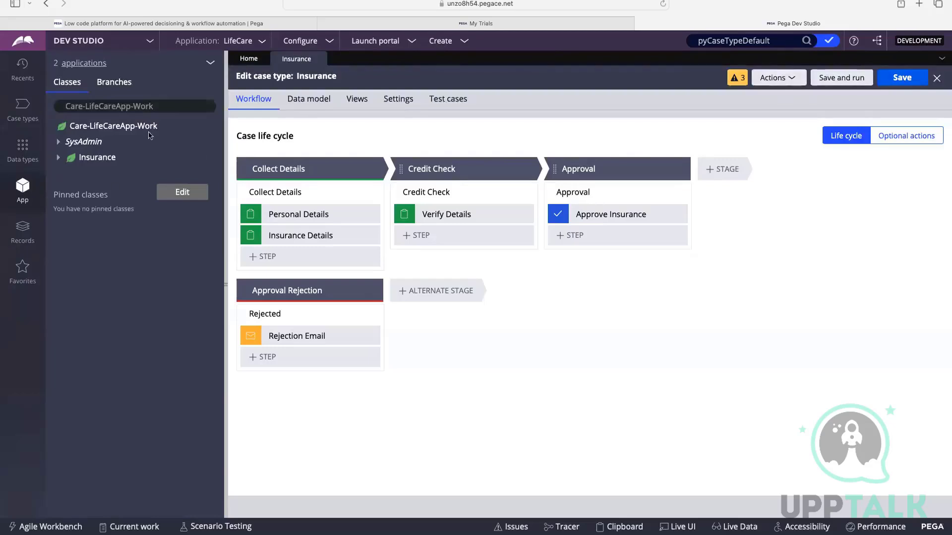
left_click(142, 107)
double_click(142, 107)
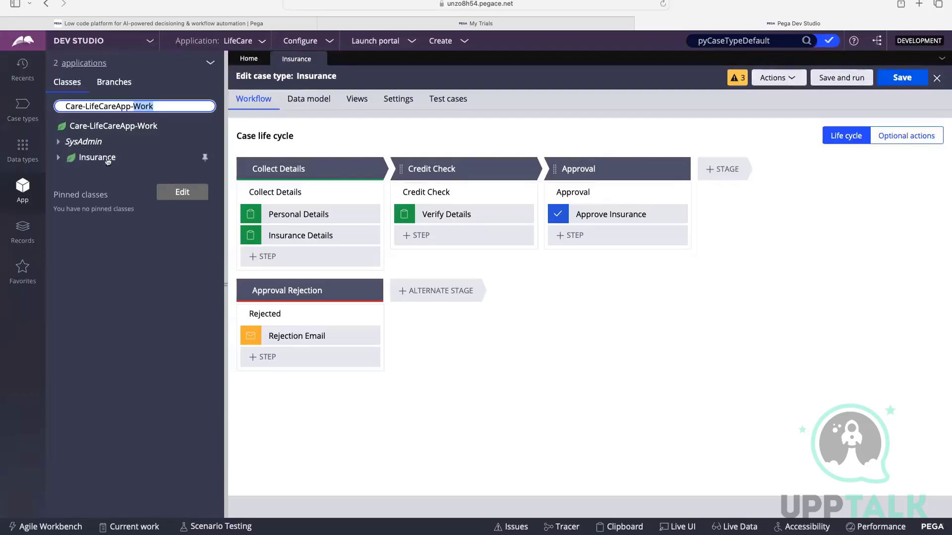
left_click(369, 64)
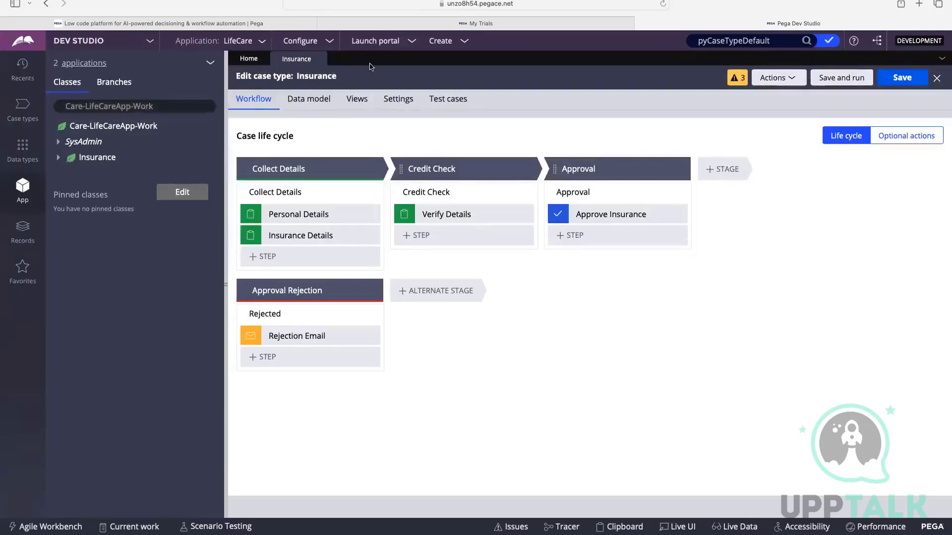
List the instances of the Insurance class and open cases I-5 and I-7 one after the other, closing each.
left_click(86, 159)
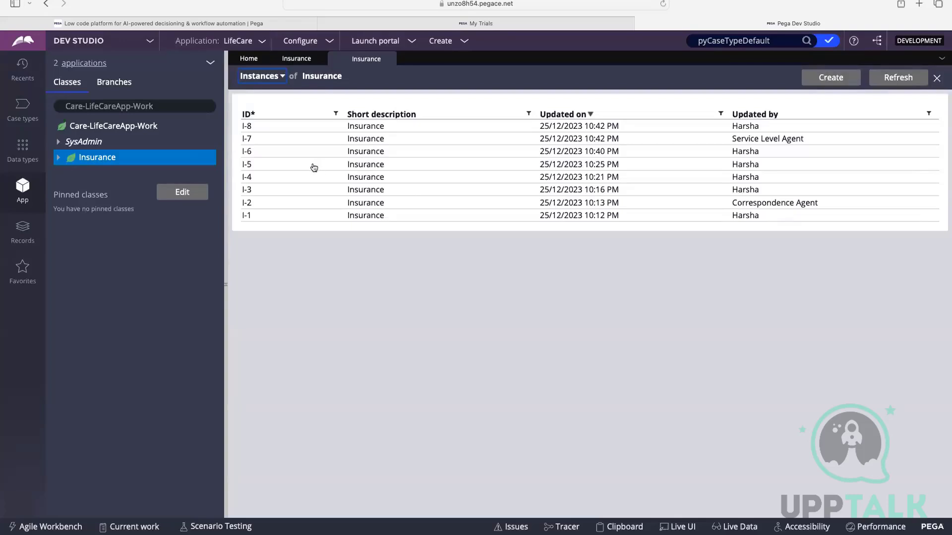
left_click(361, 166)
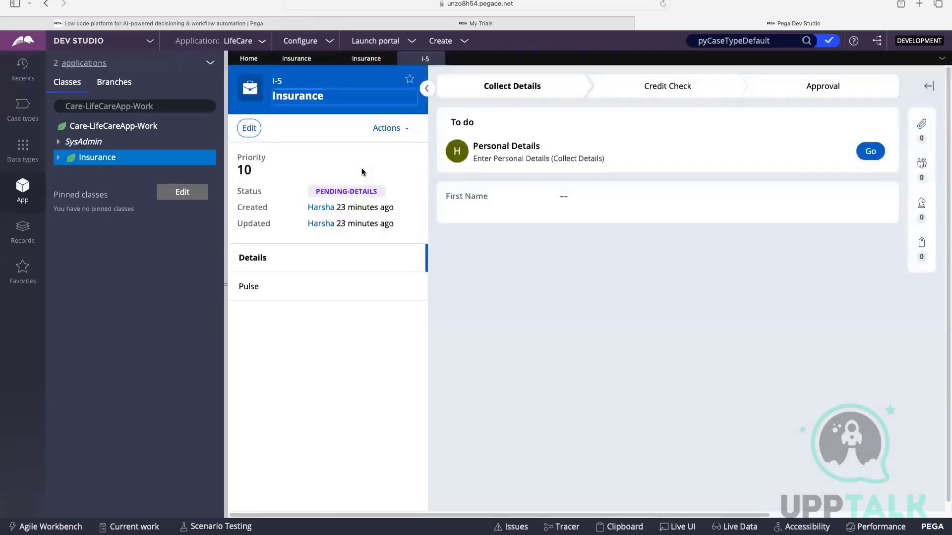
left_click(437, 59)
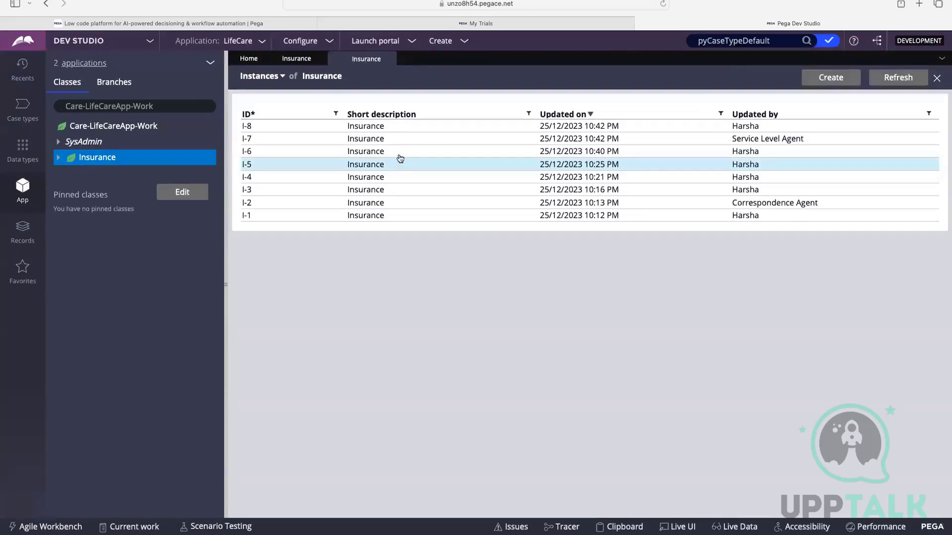
left_click(248, 142)
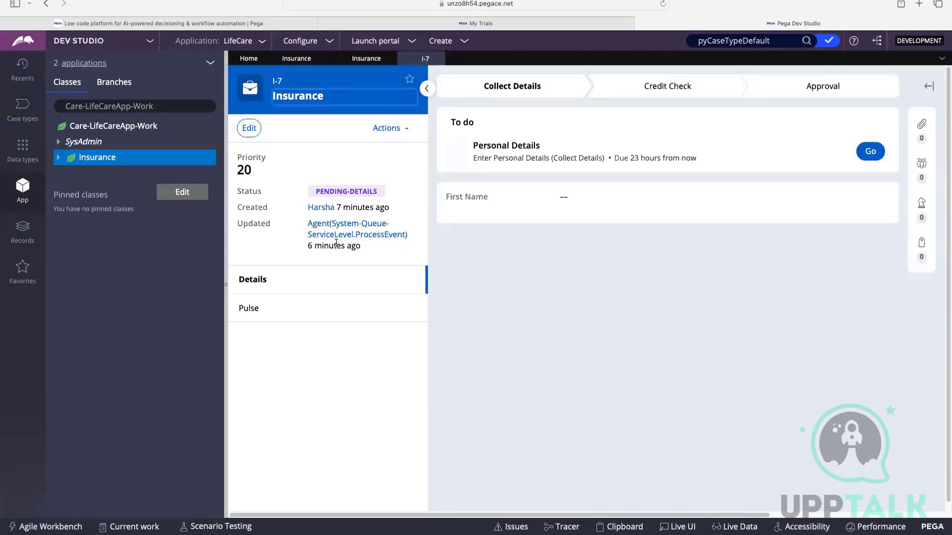
left_click(439, 59)
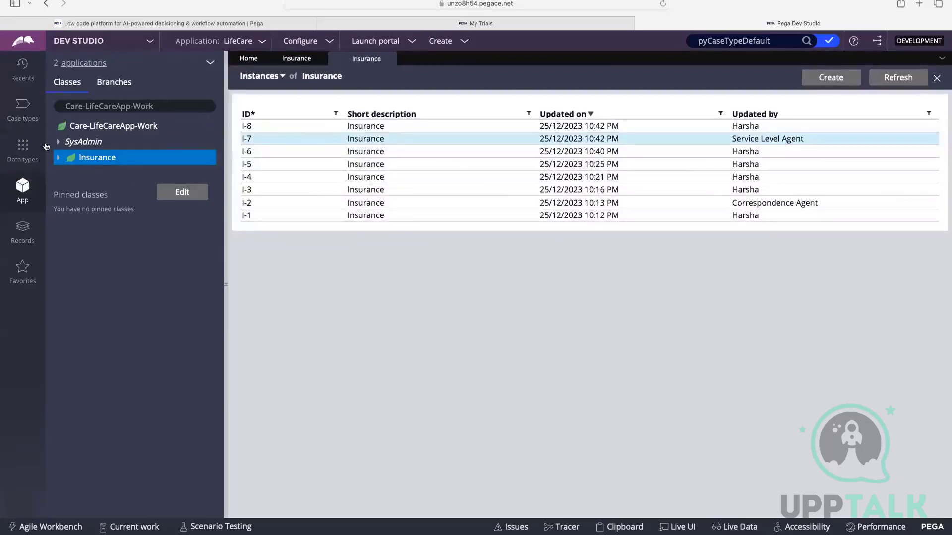
Examine the parts of the class name Care-LifeCareApp-Work, highlighting Care, LifeCareApp and Work in turn.
left_click(61, 106)
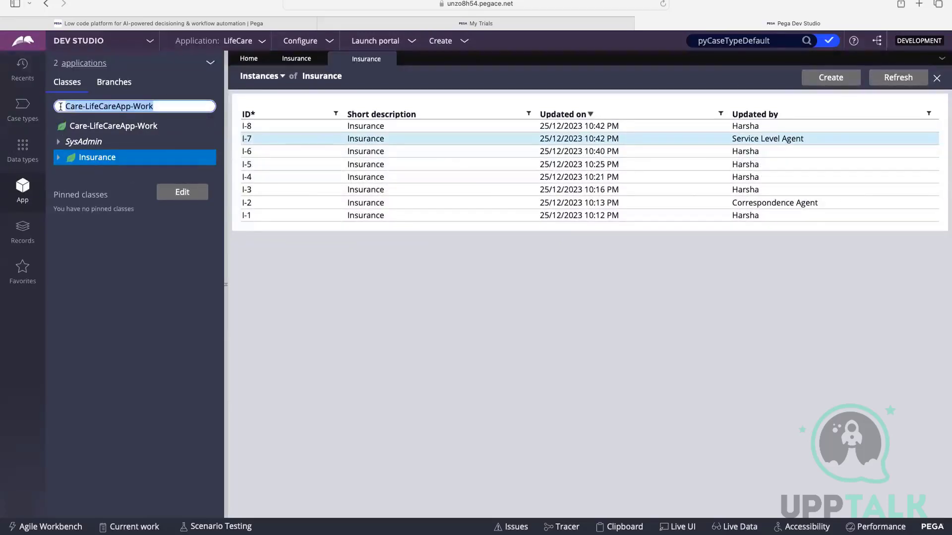
left_click(166, 107)
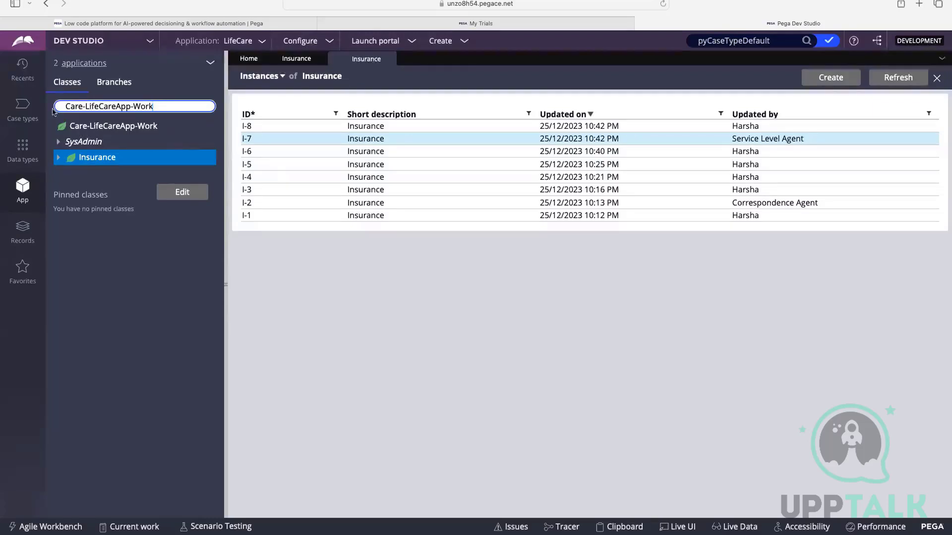
double_click(70, 106)
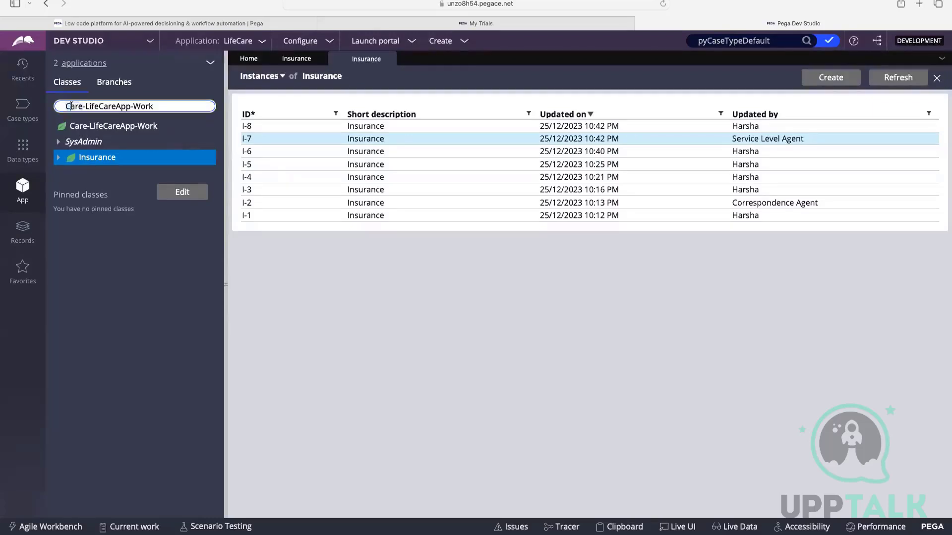
double_click(124, 106)
double_click(149, 107)
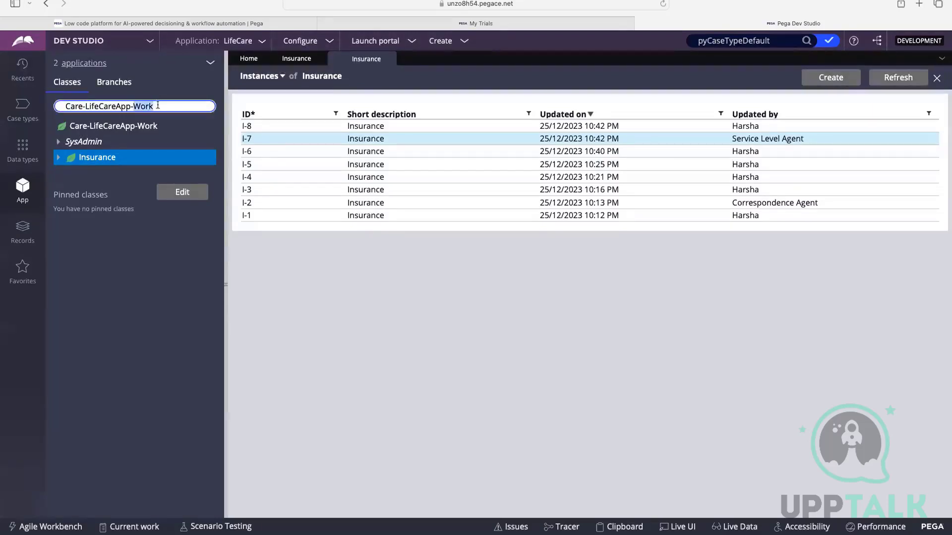
Show the class Care-LifeCareApp-Work-Insurance in the App explorer.
left_click(157, 106)
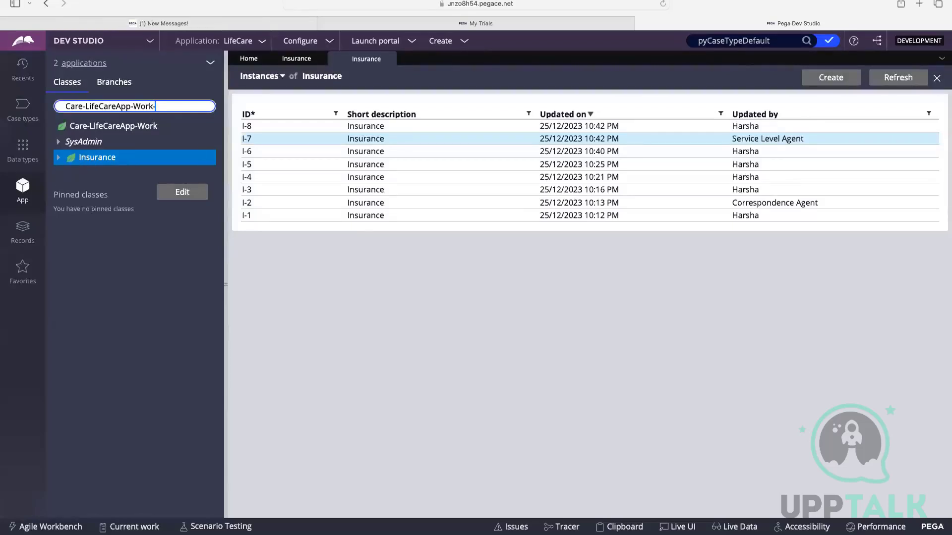
type("-Insurance")
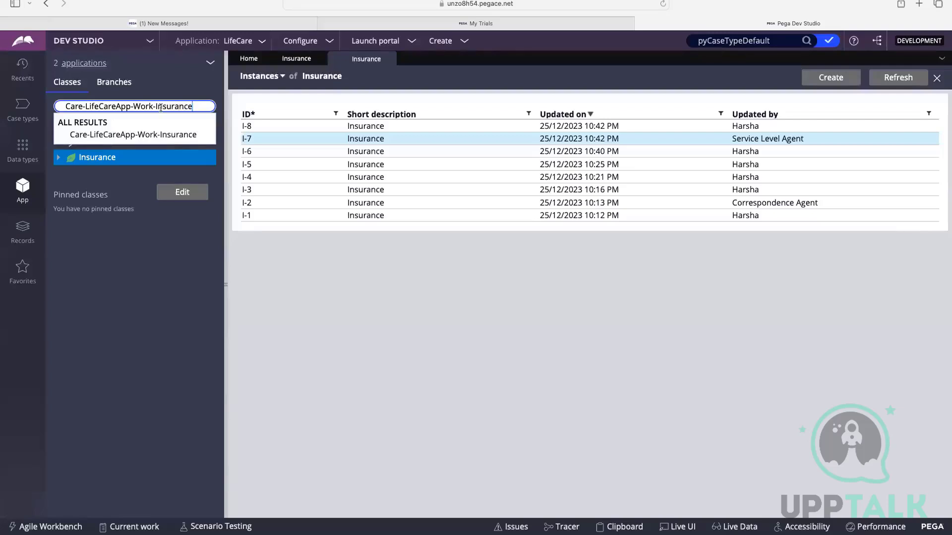
left_click(148, 134)
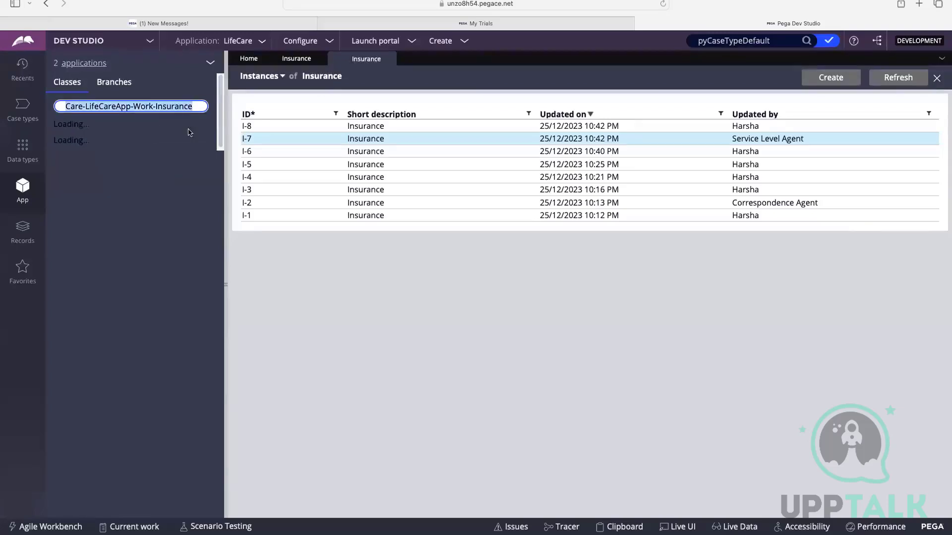
Copy the full Insurance class name from the App explorer and switch to the CSA : Day 3 board in FigJam.
left_click(190, 104)
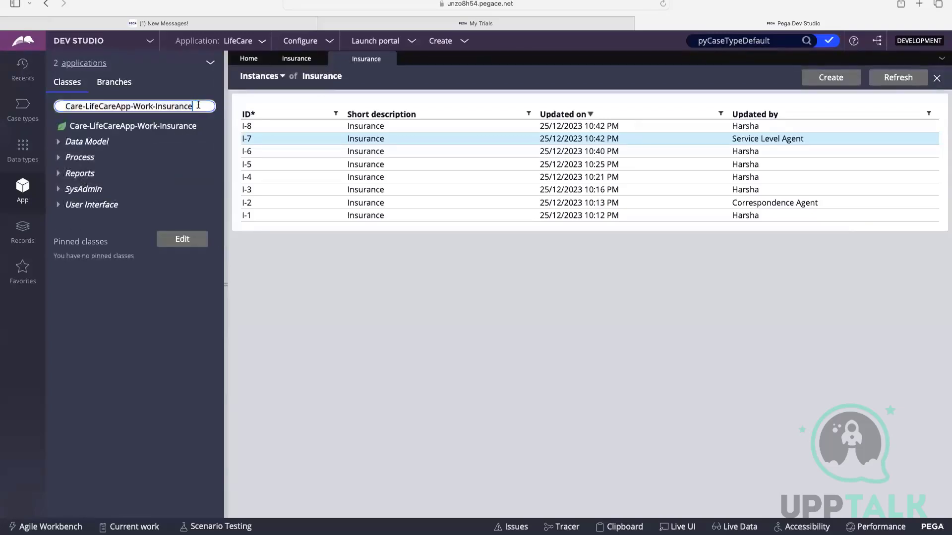
left_click_drag(198, 106, 65, 107)
right_click(86, 105)
left_click(101, 161)
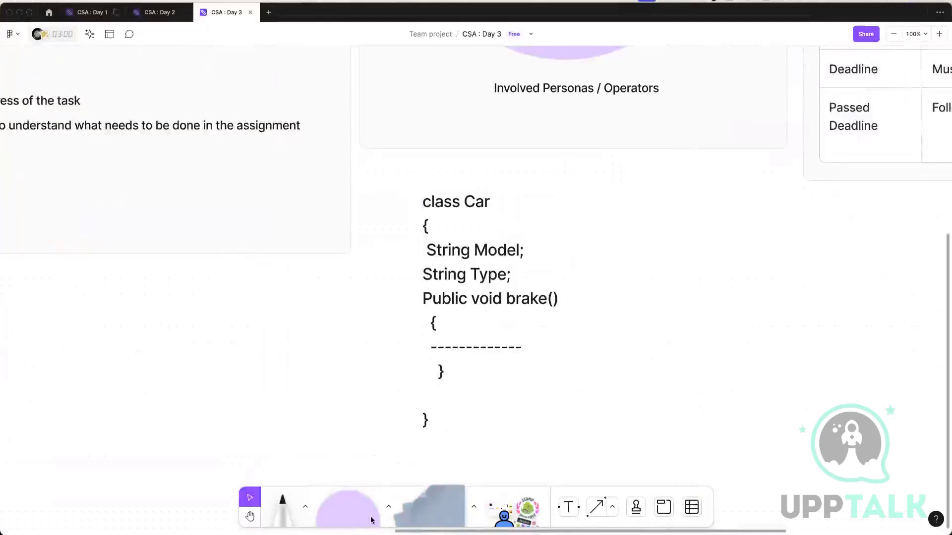
left_click(371, 520)
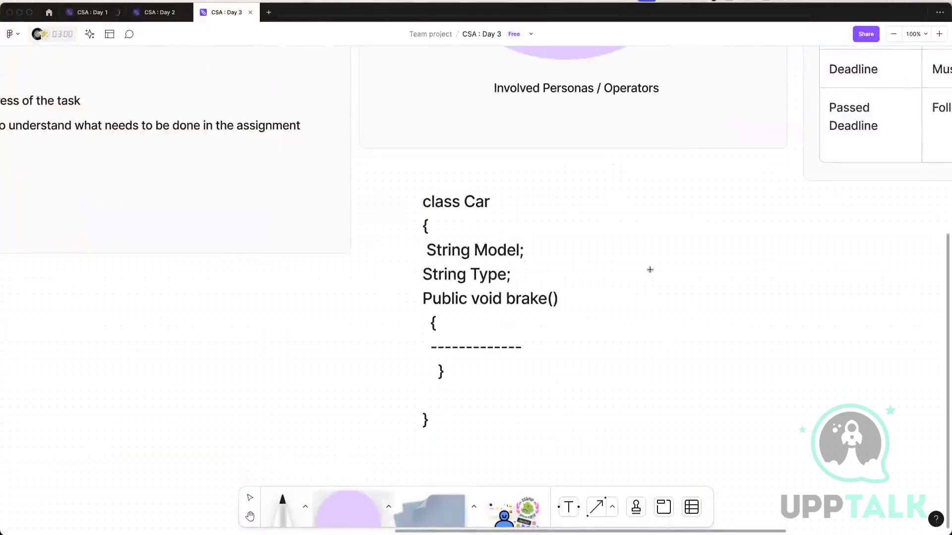
Draw an ellipse beside the Car class example and enlarge it in width and height.
left_click_drag(613, 194, 697, 280)
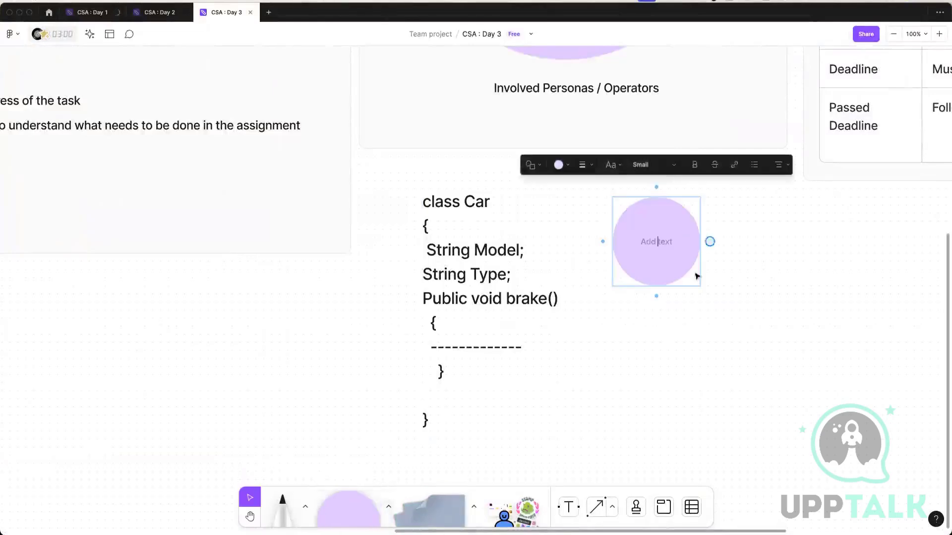
mouse_move(700, 241)
left_mouse_down()
mouse_move(815, 370)
mouse_move(771, 277)
left_mouse_up()
left_click(697, 247)
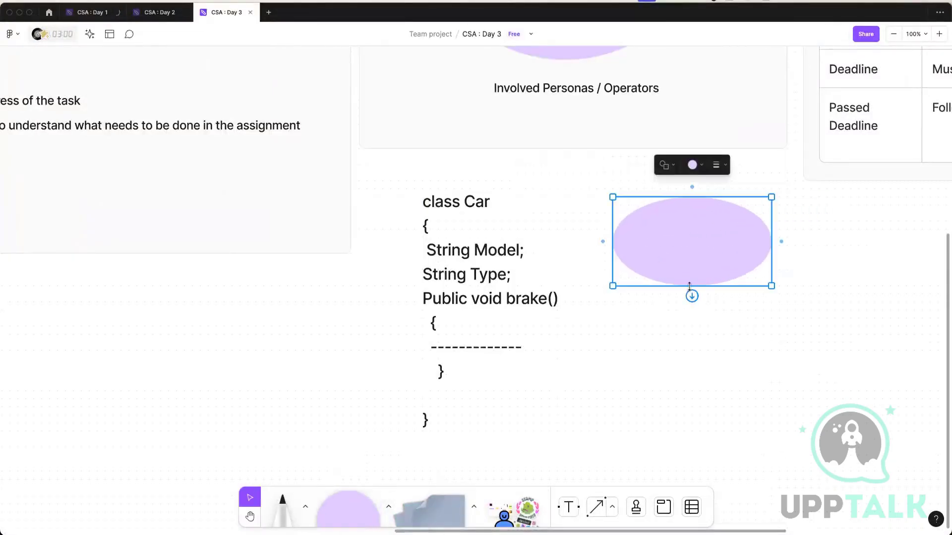
left_click_drag(691, 286, 686, 376)
Paste the text Care-LifeCareApp-Work-Insurance beside the Car class example and delete the ellipse.
right_click(642, 249)
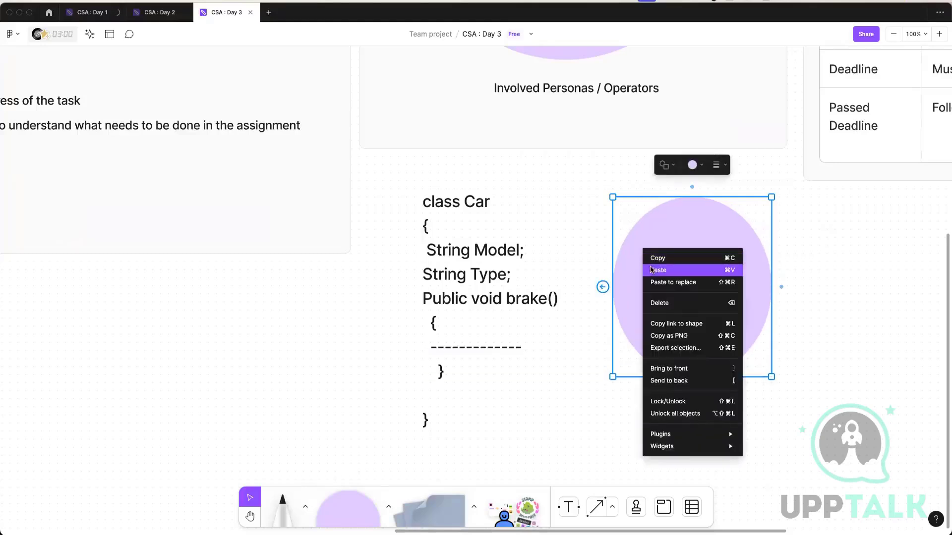
left_click(658, 271)
left_click_drag(549, 289, 885, 222)
left_click(758, 295)
key("Delete")
left_click(692, 191)
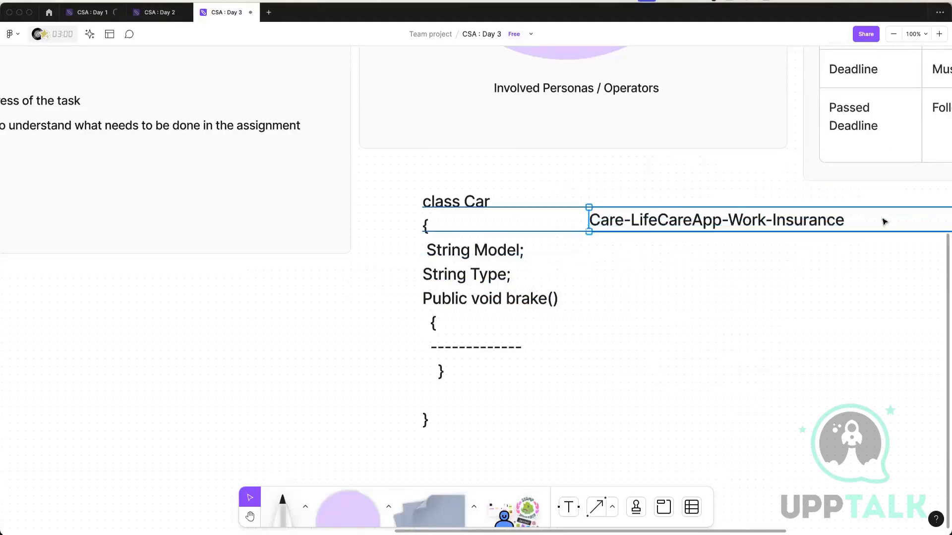
double_click(808, 214)
double_click(808, 215)
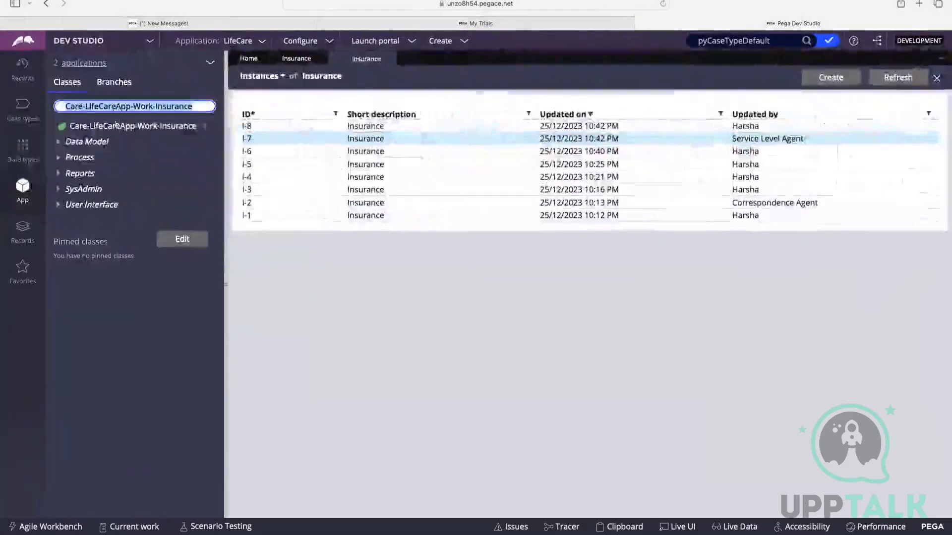
Shorten the class name in the App explorer to Care and show that class's child classes.
left_click_drag(84, 106, 225, 112)
key("BackSpace")
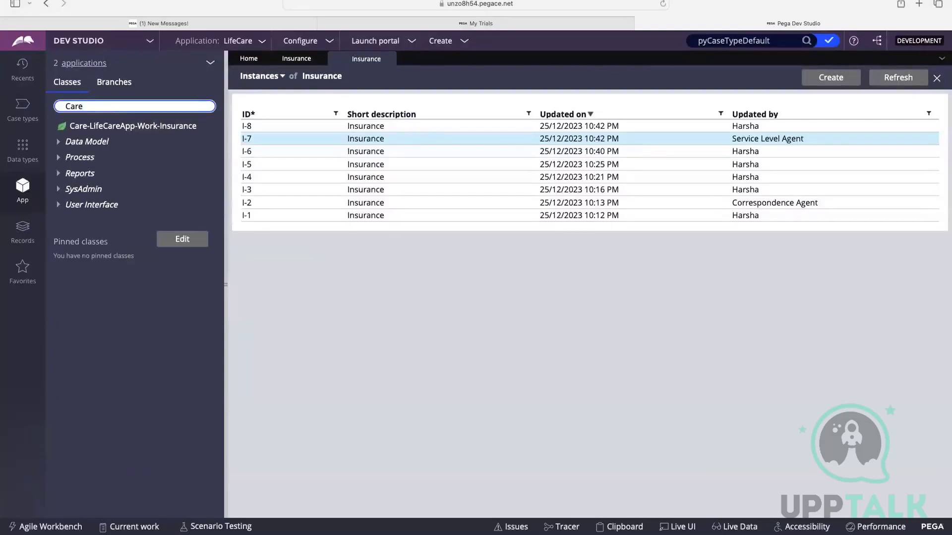
left_click(81, 175)
key("Return")
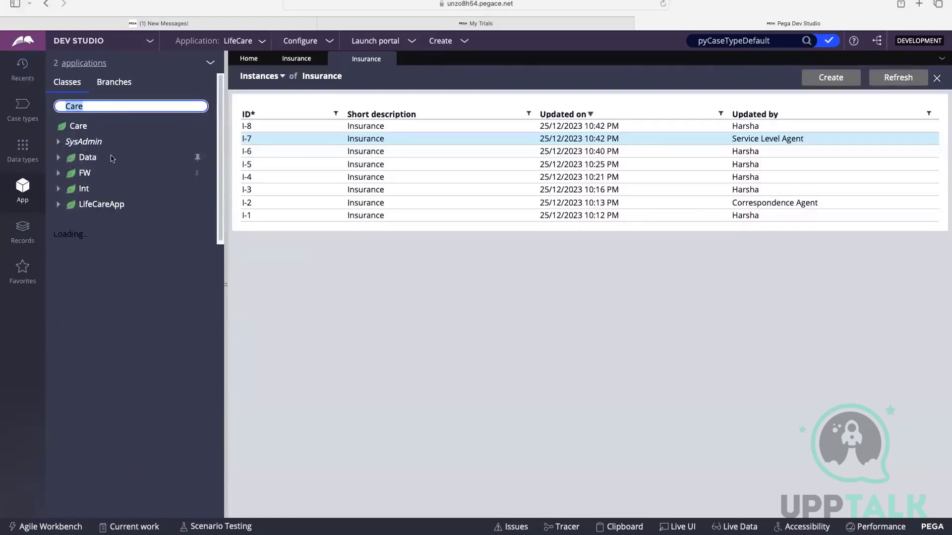
left_click(100, 107)
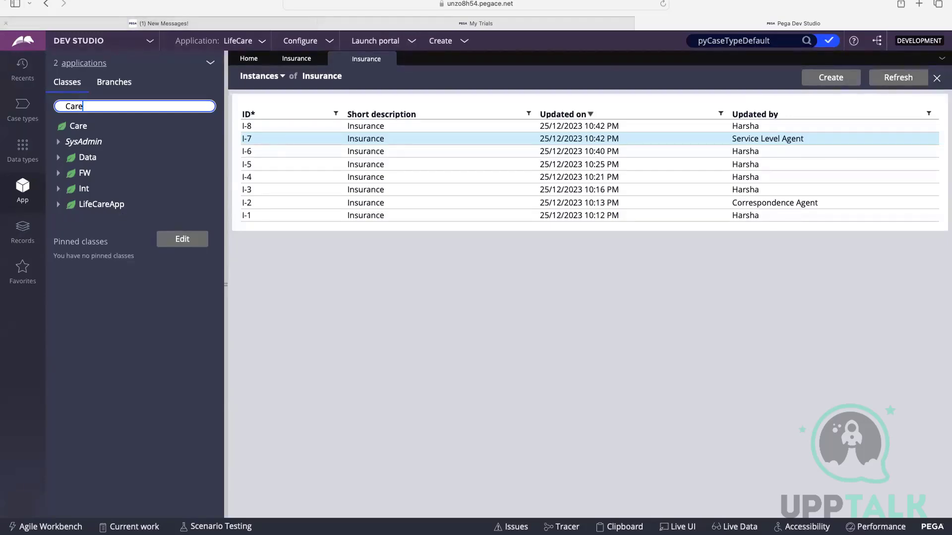
Switch to the CSA : Day 2 board in FigJam, review the Enterprise class Layers notes, and return to Dev Studio.
key("super+Tab")
key("ctrl+shift+Tab")
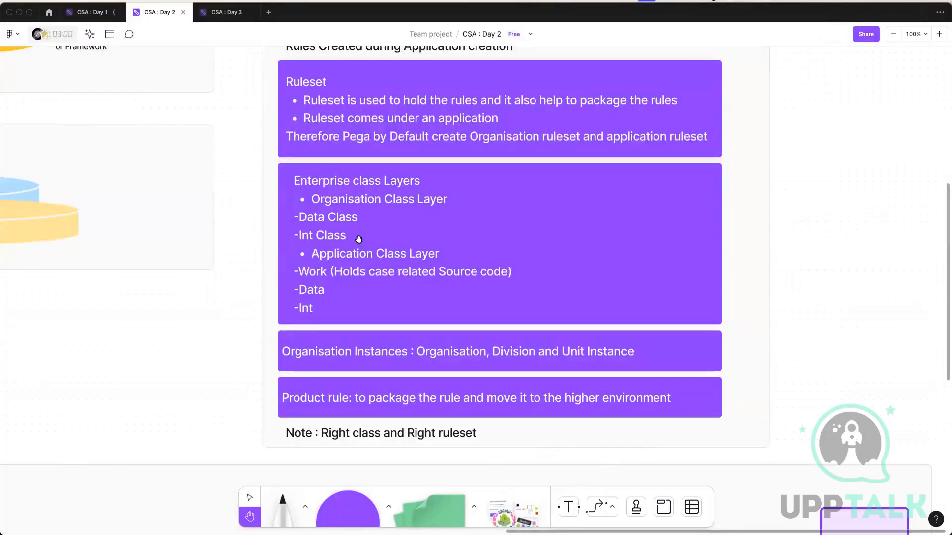
key("ctrl+Up")
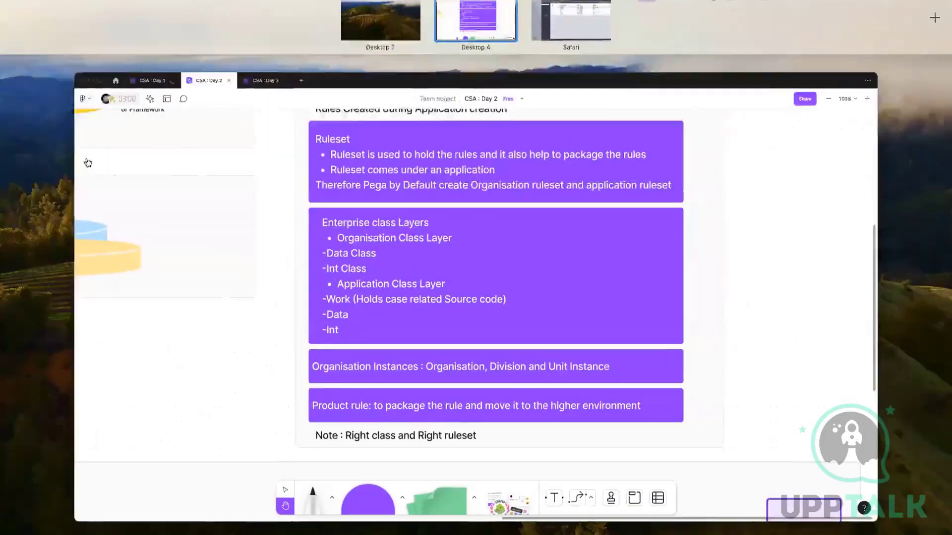
key("ctrl+Right")
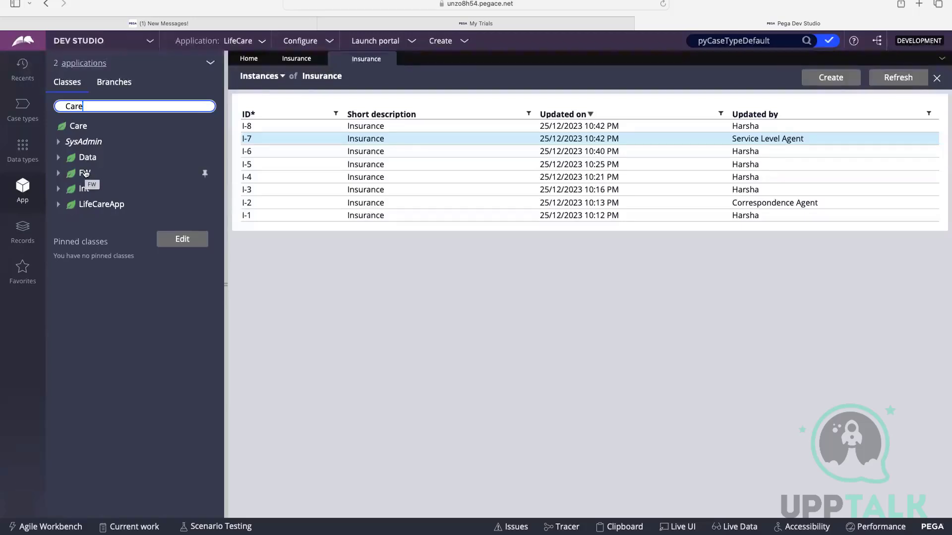
Expand the LifeCareApp class under Care to list its child classes.
double_click(101, 103)
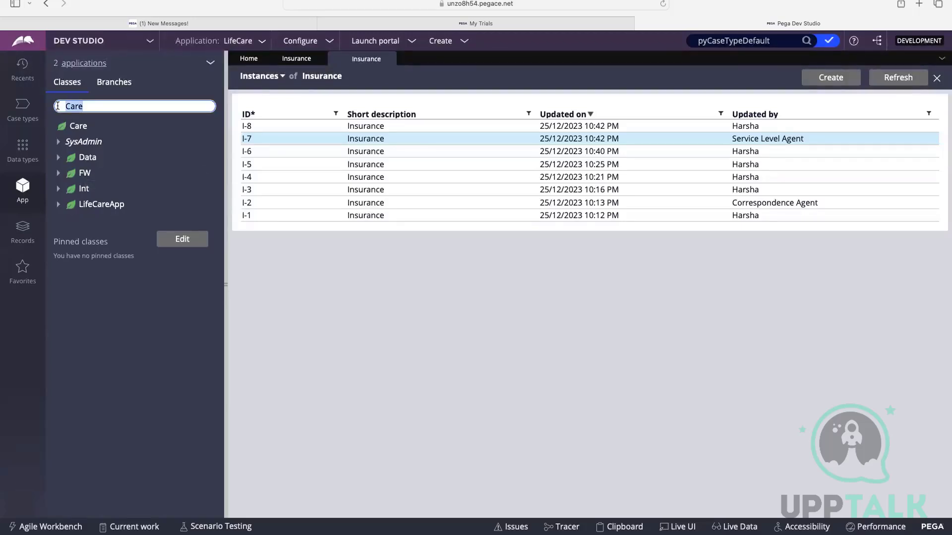
left_click(101, 105)
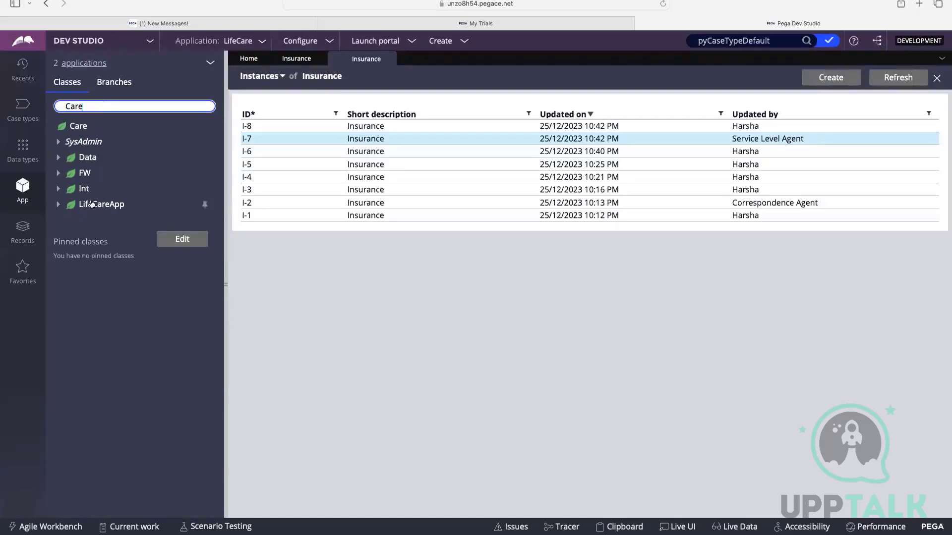
left_click(59, 205)
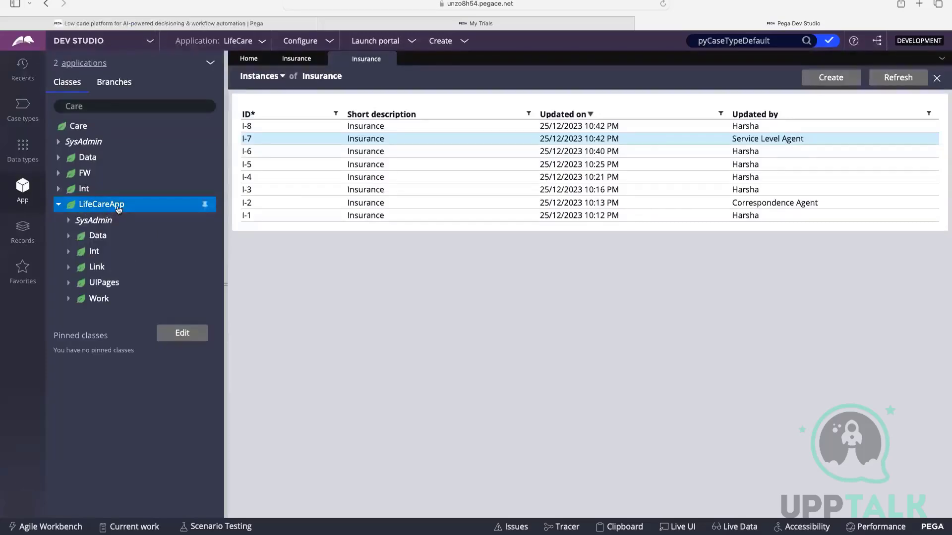
Compare the Care and LifeCareApp child classes with the organisation and application layers noted on the CSA : Day 2 board.
key("ctrl+Left")
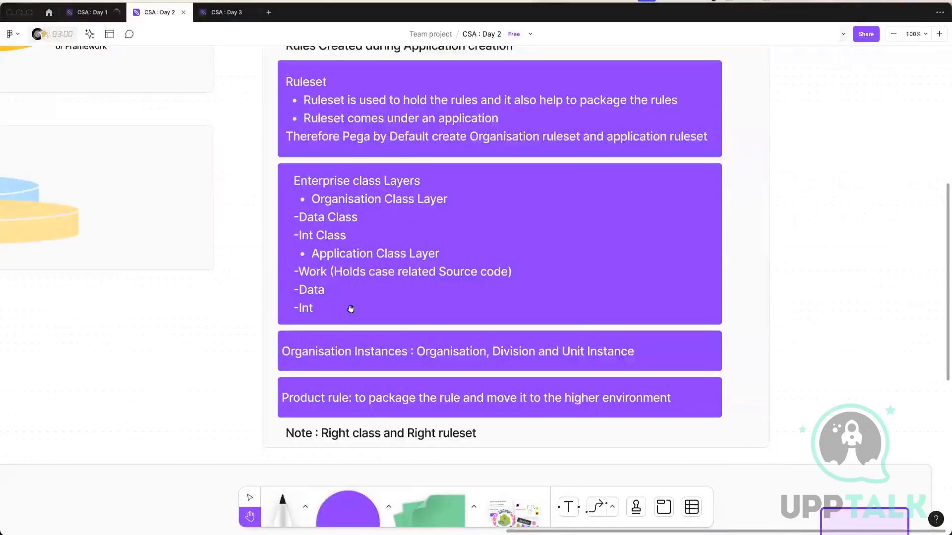
key("ctrl+Right")
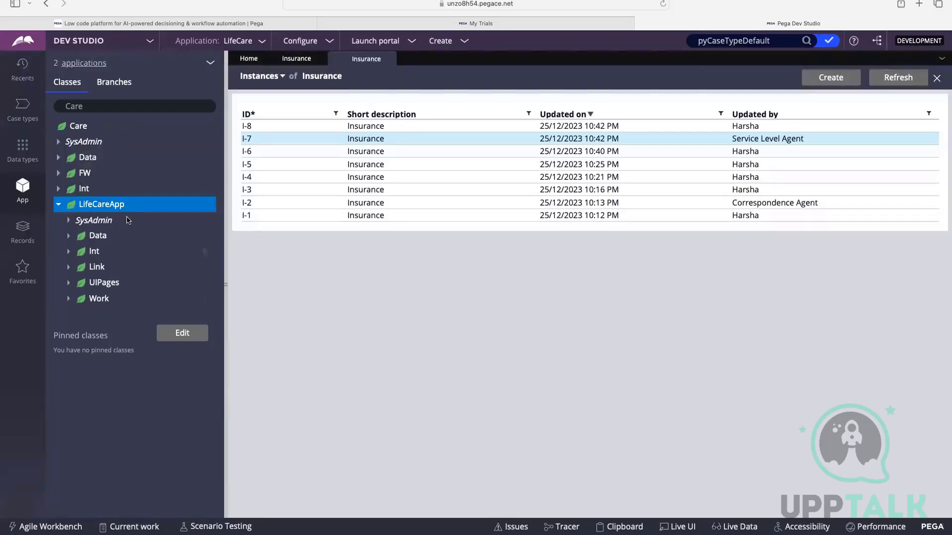
key("super+Tab")
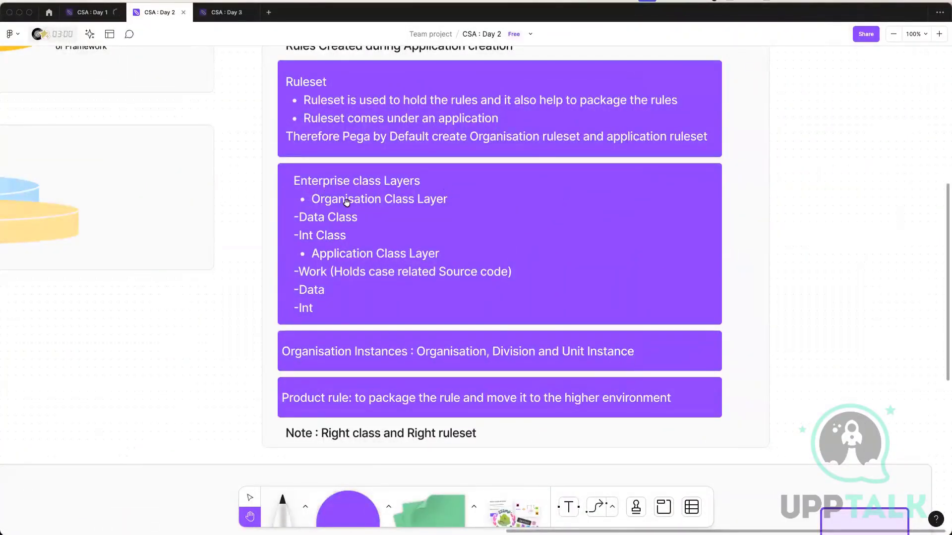
key("ctrl+Right")
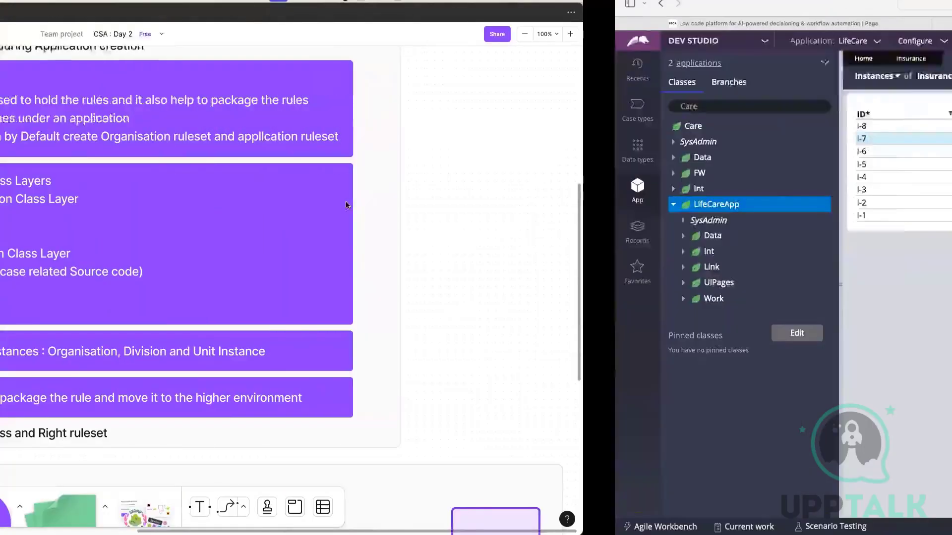
key("ctrl+Left")
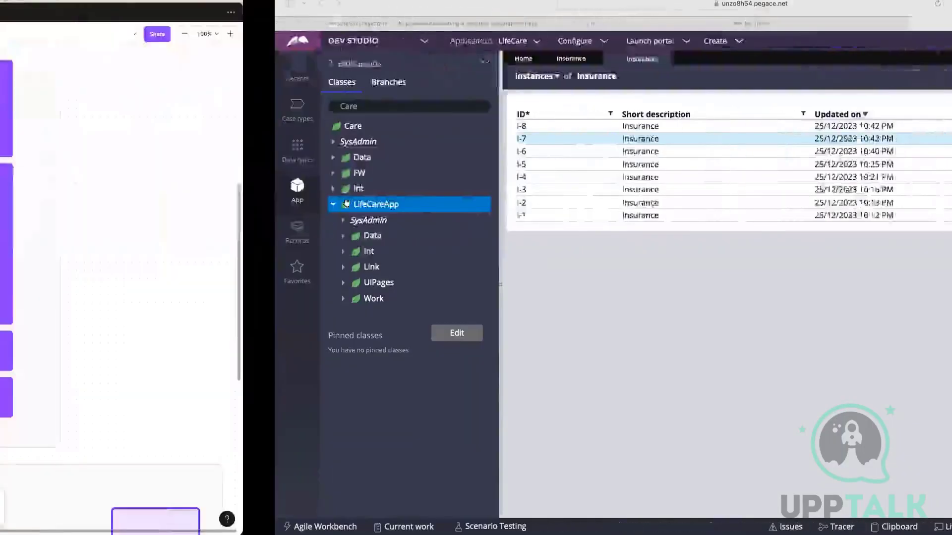
key("ctrl+Right")
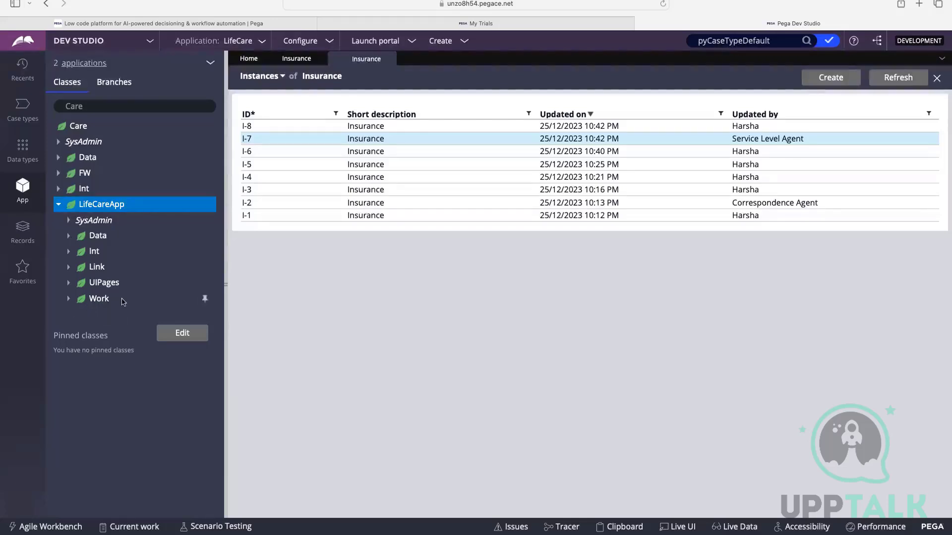
Expand the Work class under LifeCareApp and compare it with the application's case type list.
left_click(58, 205)
left_click(69, 298)
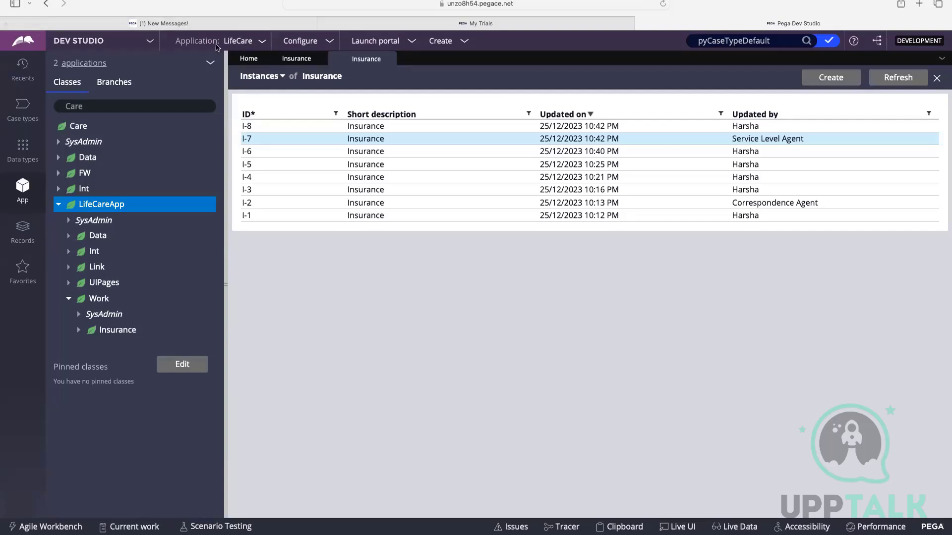
left_click(28, 107)
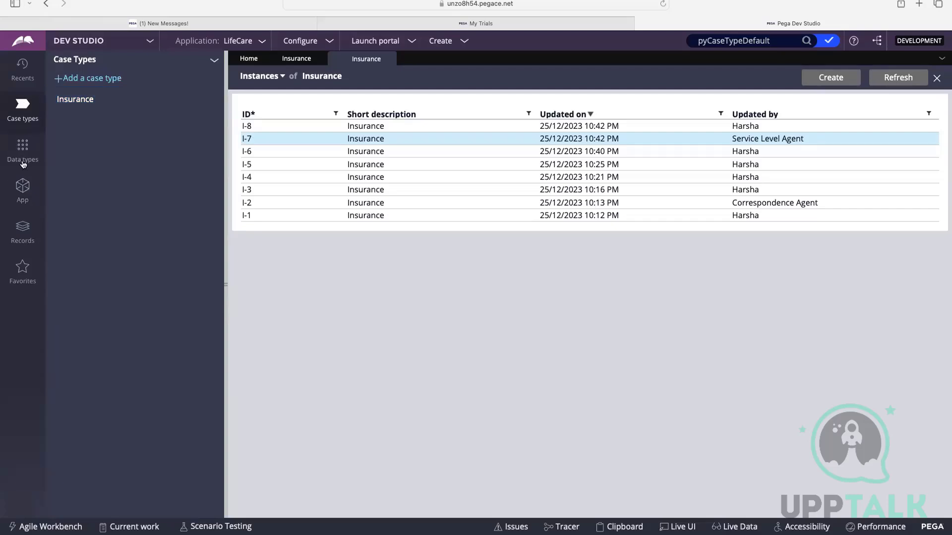
left_click(22, 189)
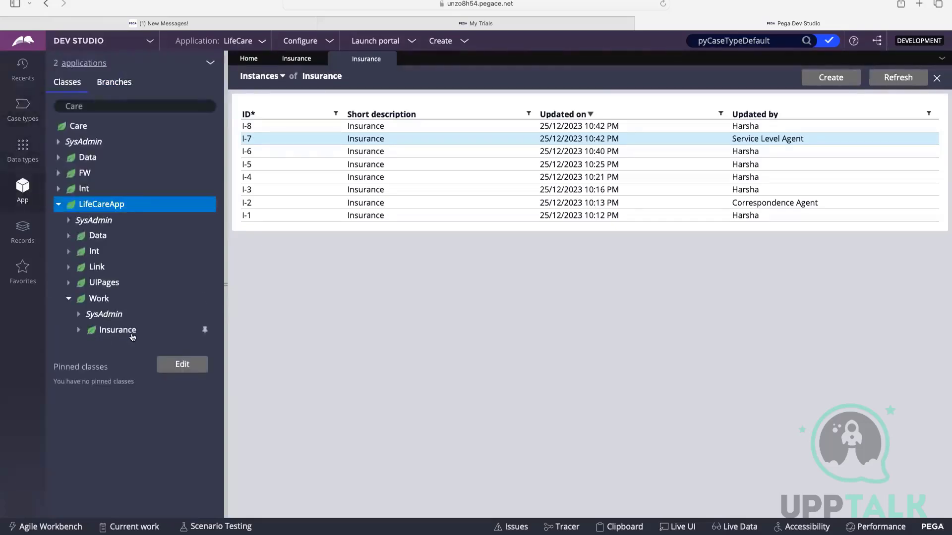
Show the properties in the Insurance class's Data Model and collapse the tree back to the Work class.
left_click(78, 333)
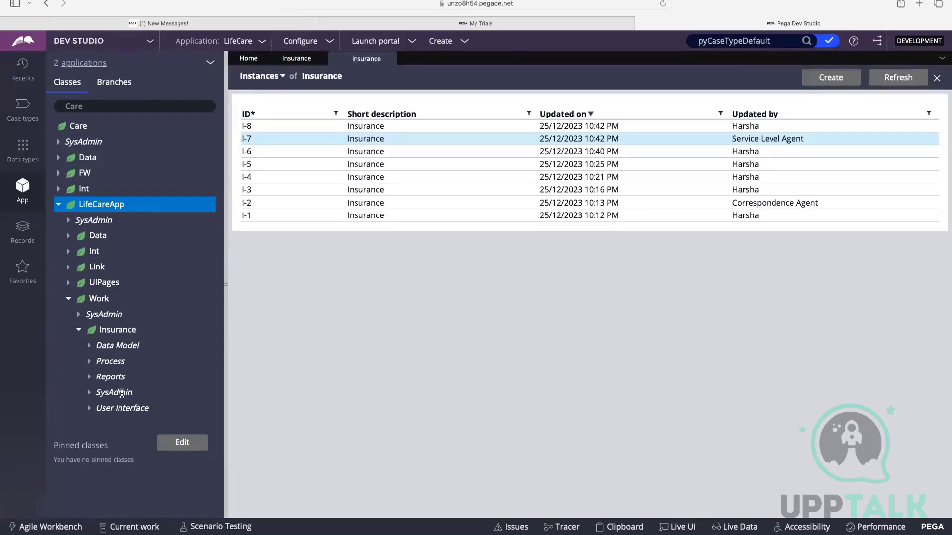
left_click(90, 349)
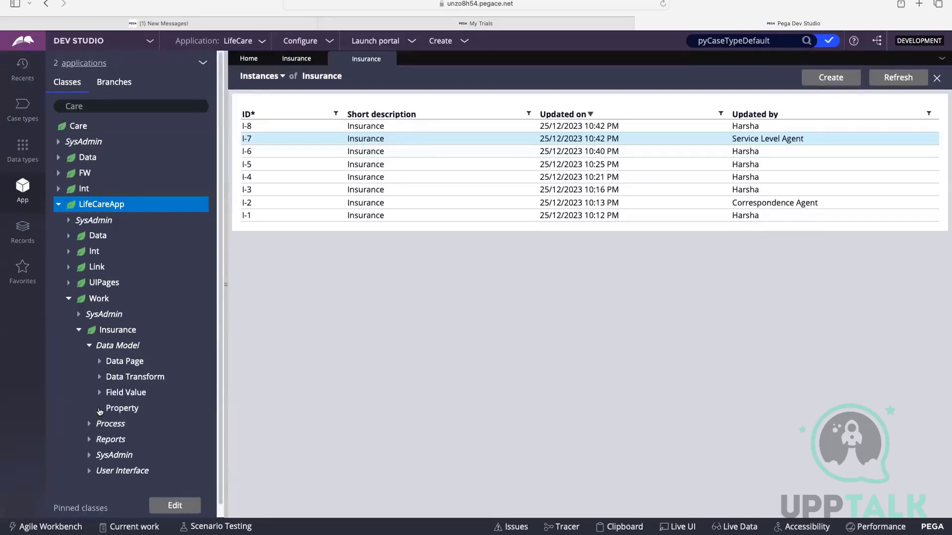
left_click(100, 410)
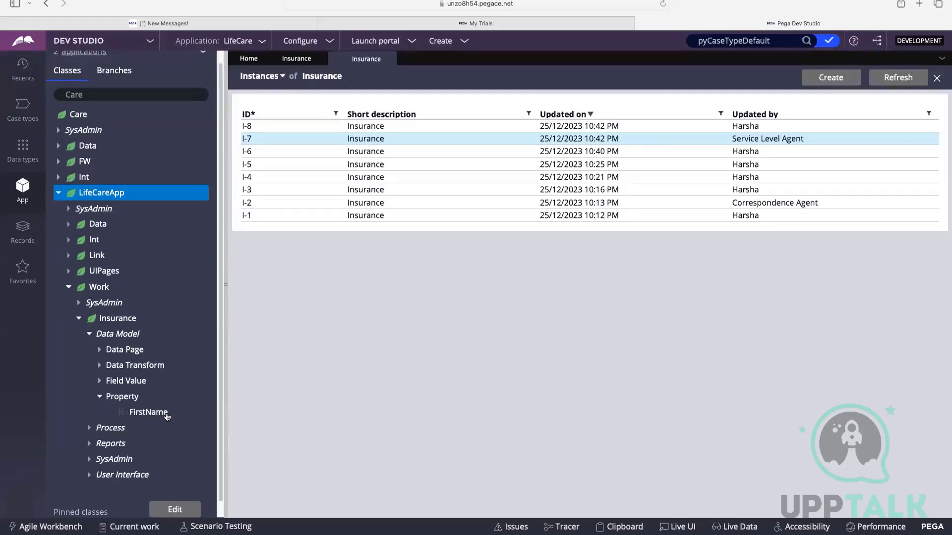
left_click(89, 336)
left_click(78, 330)
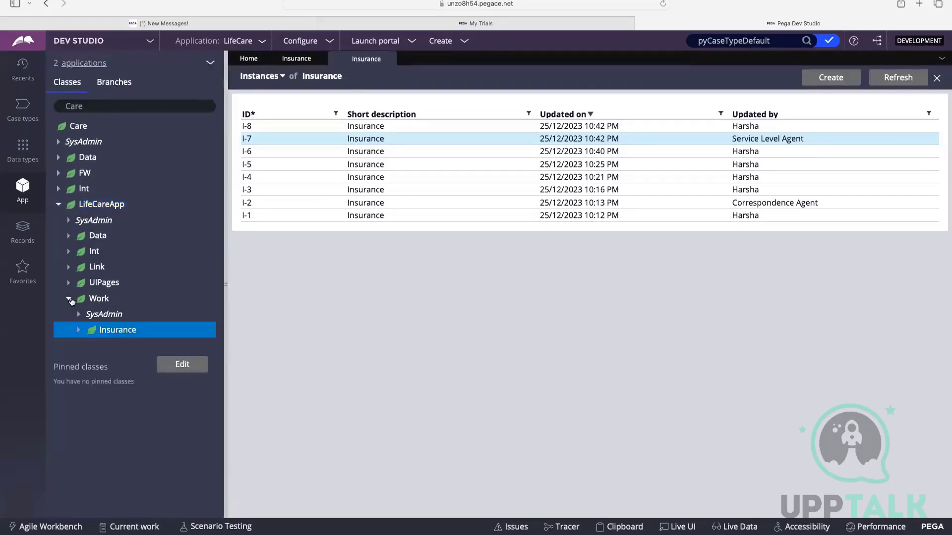
left_click(69, 299)
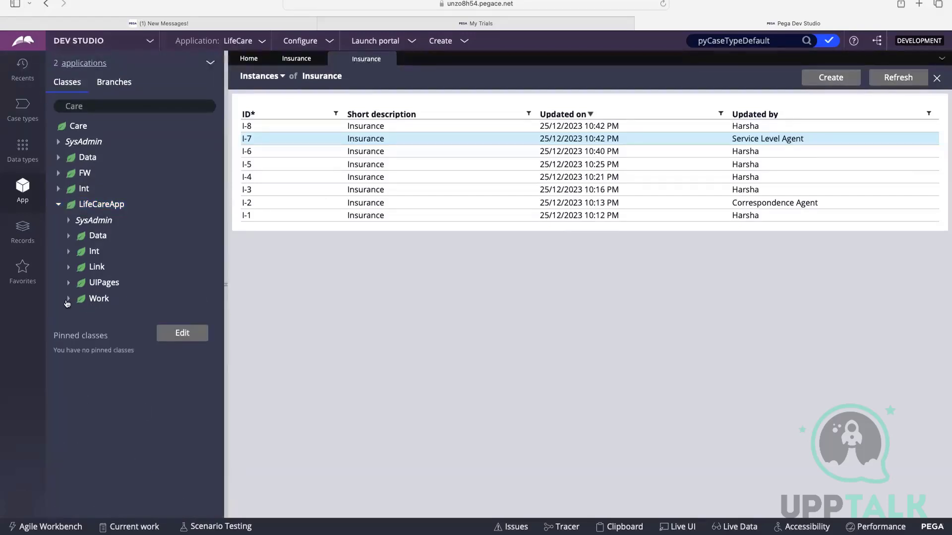
Expand Work and Insurance again and open the Care-LifeCareApp-Work-Insurance class rule from the SysAdmin category.
left_click(68, 300)
left_click(78, 331)
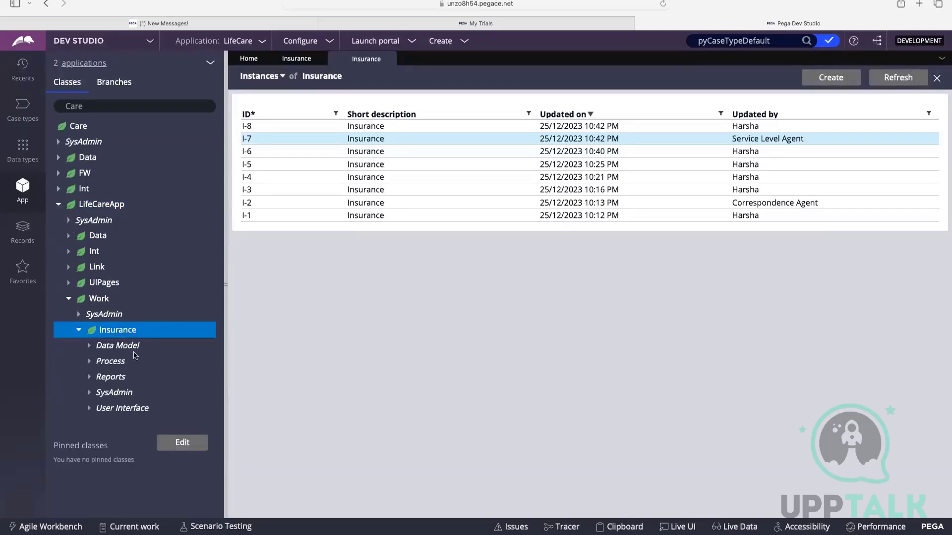
left_click(89, 392)
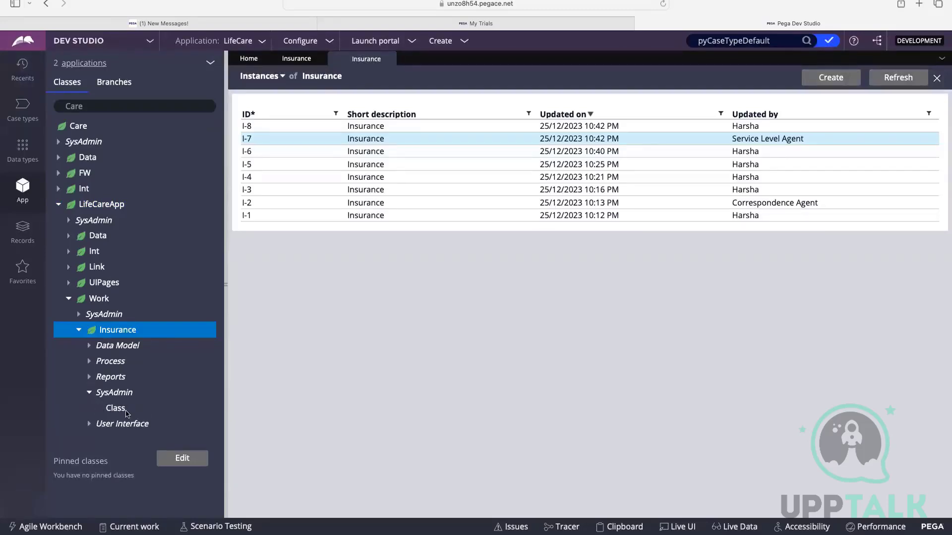
left_click(126, 412)
left_click(134, 423)
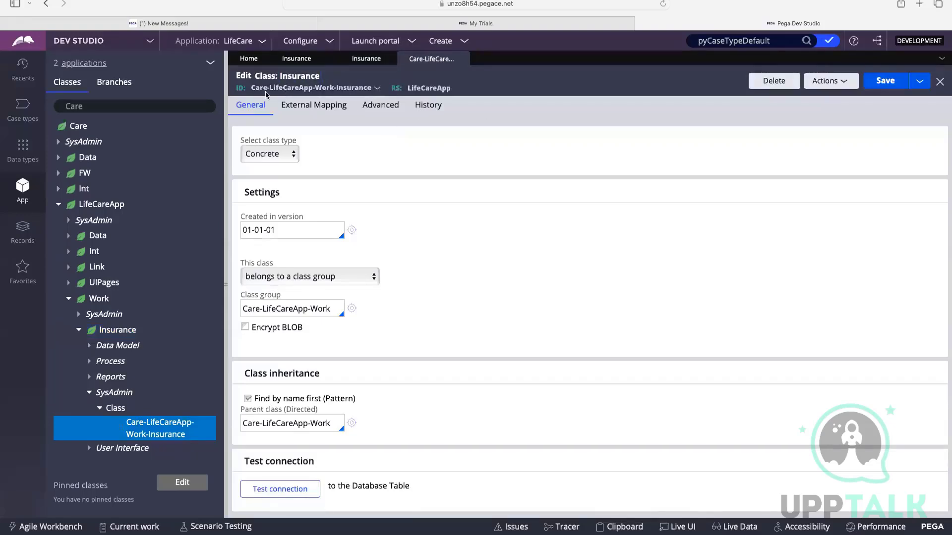
Highlight the class ID of the Insurance rule, then view the Insurance class's instances and close that list.
left_click_drag(252, 88, 371, 88)
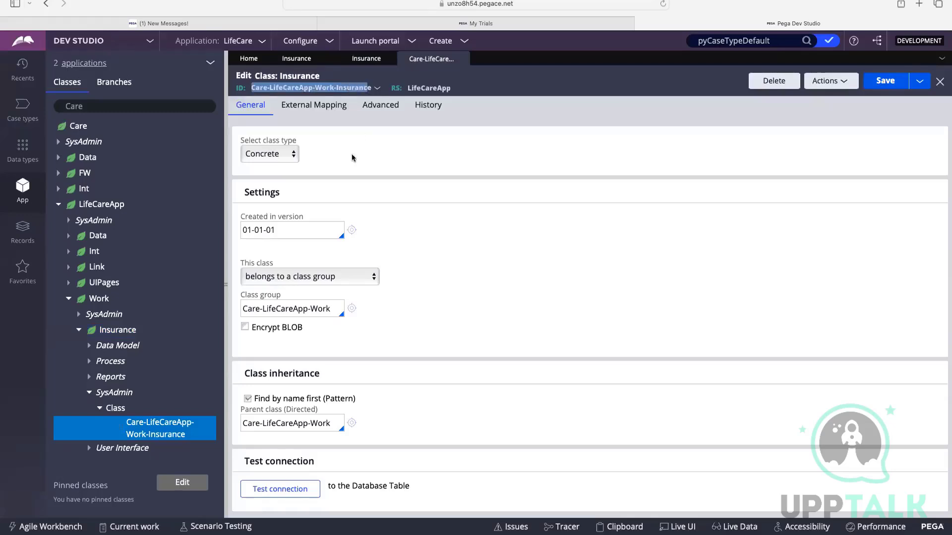
left_click(255, 90)
left_click(335, 98)
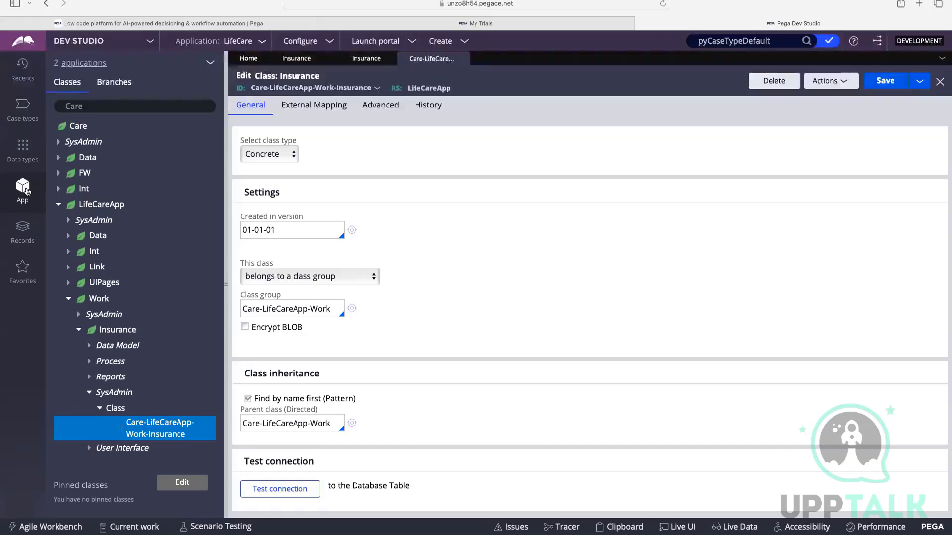
left_click(115, 330)
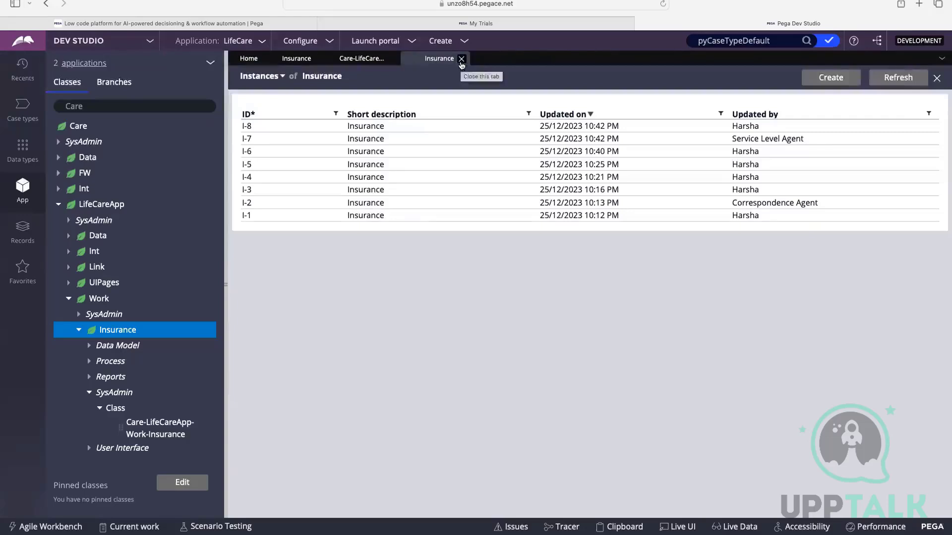
left_click(461, 59)
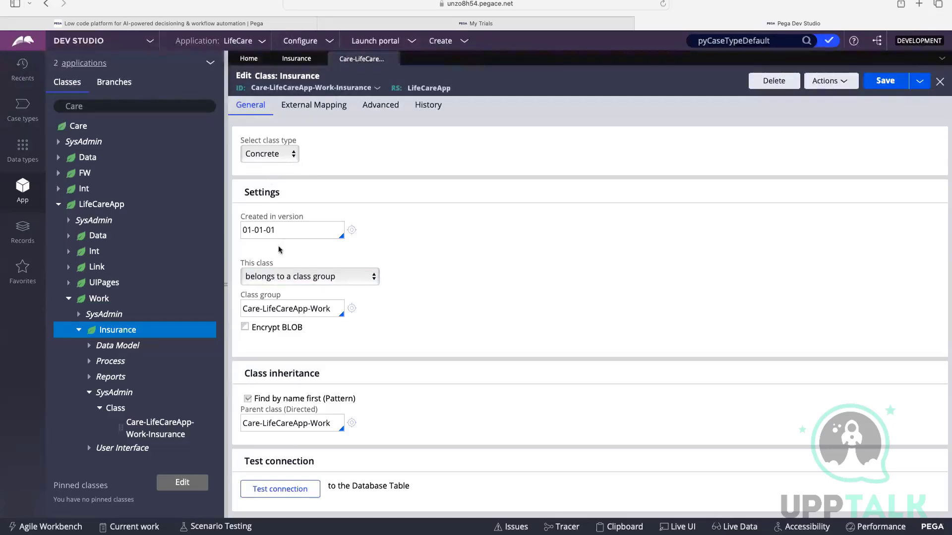
Examine the created-in version, class group membership and class group name in the Insurance class rule's settings.
left_click_drag(277, 233, 241, 234)
left_click(397, 234)
left_click(270, 232)
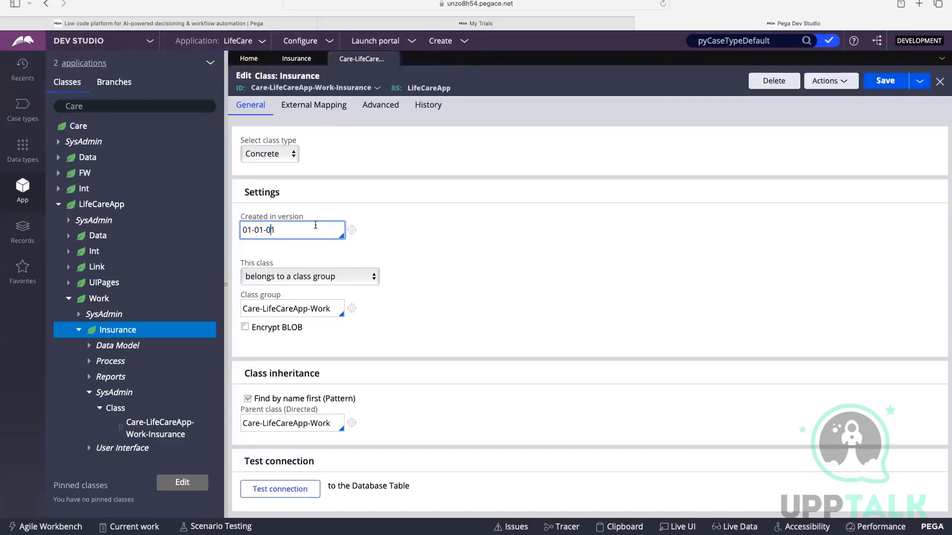
left_click(409, 213)
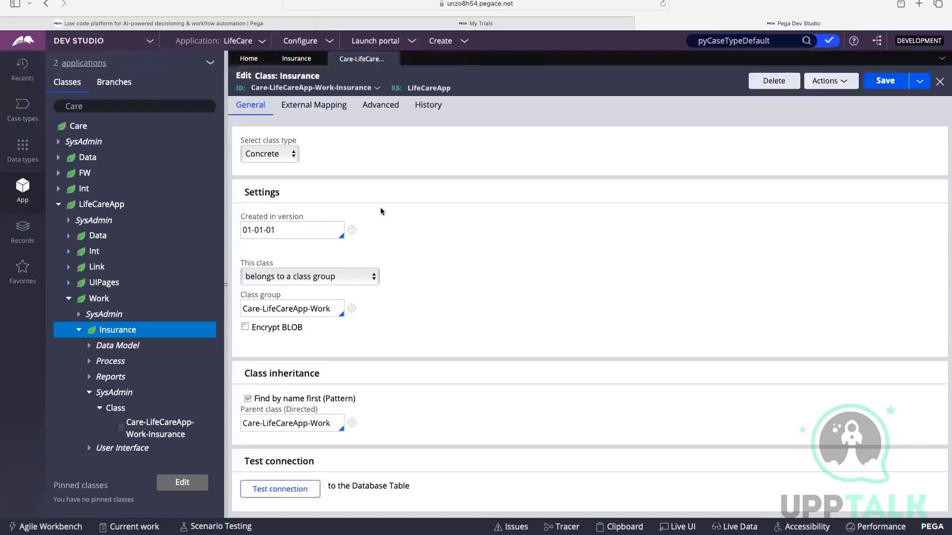
left_click(273, 274)
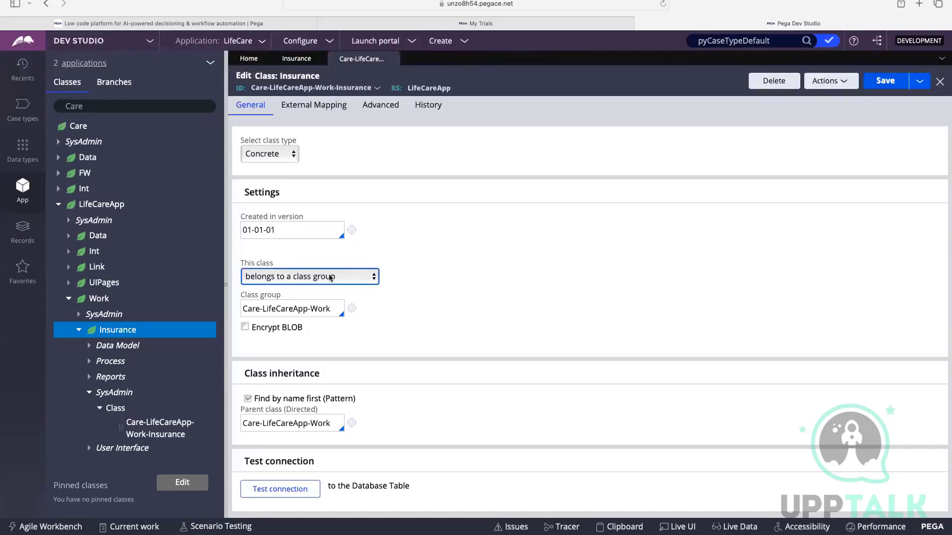
left_click(238, 311)
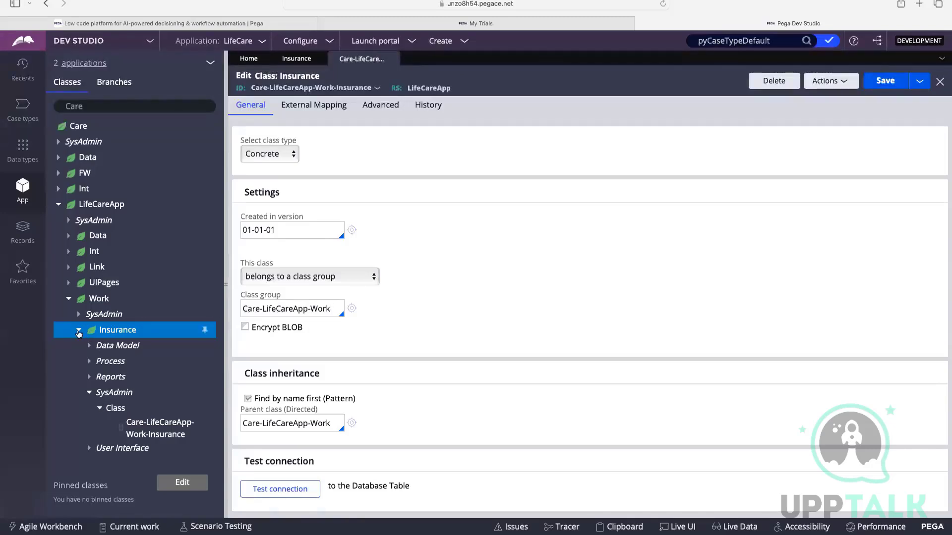
Open the Care-LifeCareApp-Work class rule under Work and compare its class group settings with those of the Insurance class.
left_click(78, 330)
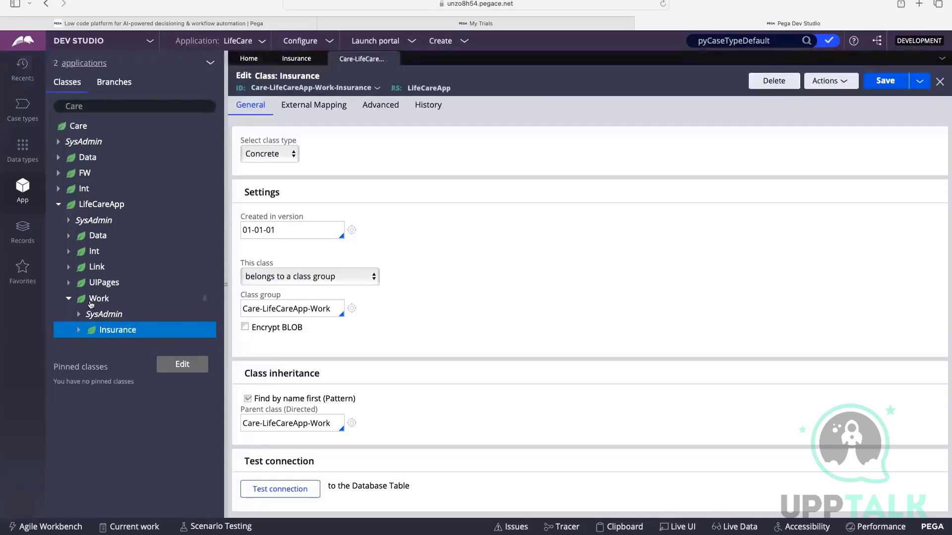
left_click(78, 314)
left_click(89, 330)
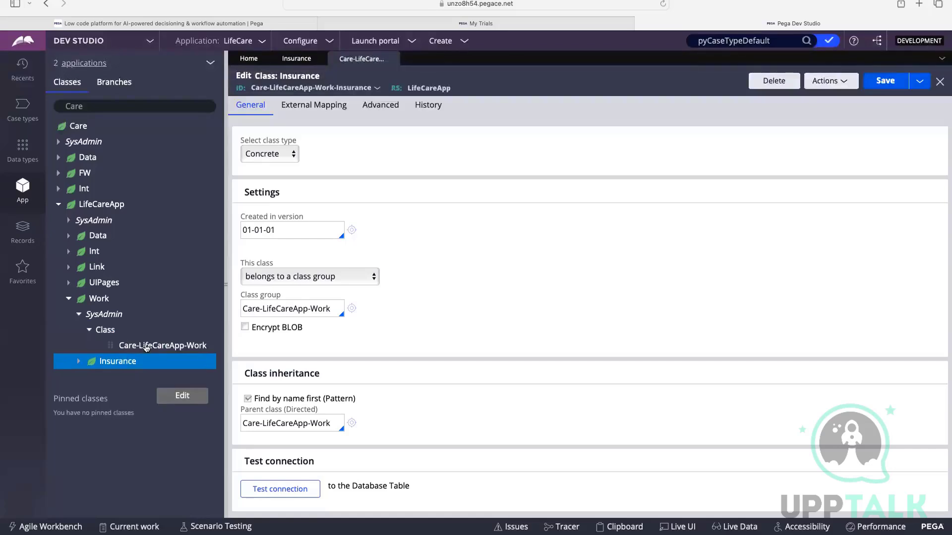
left_click(146, 347)
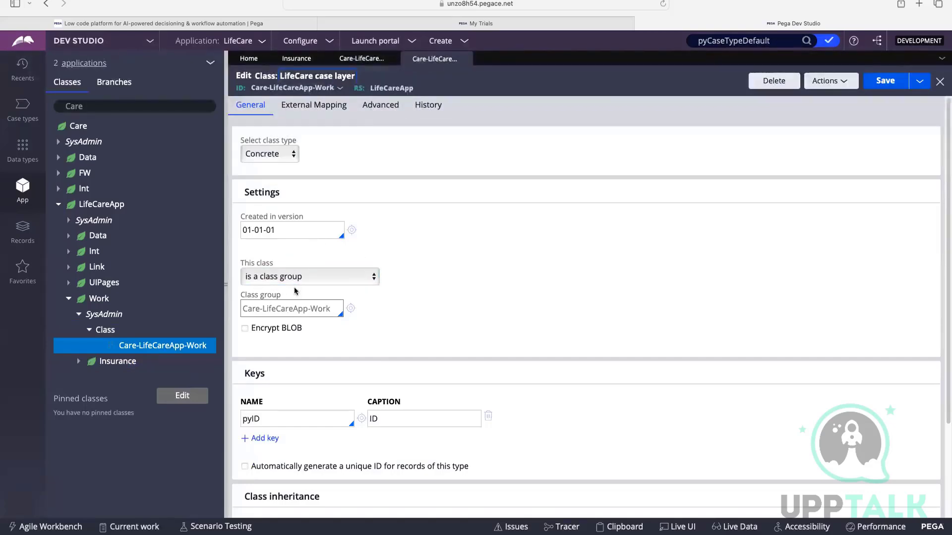
left_click(361, 59)
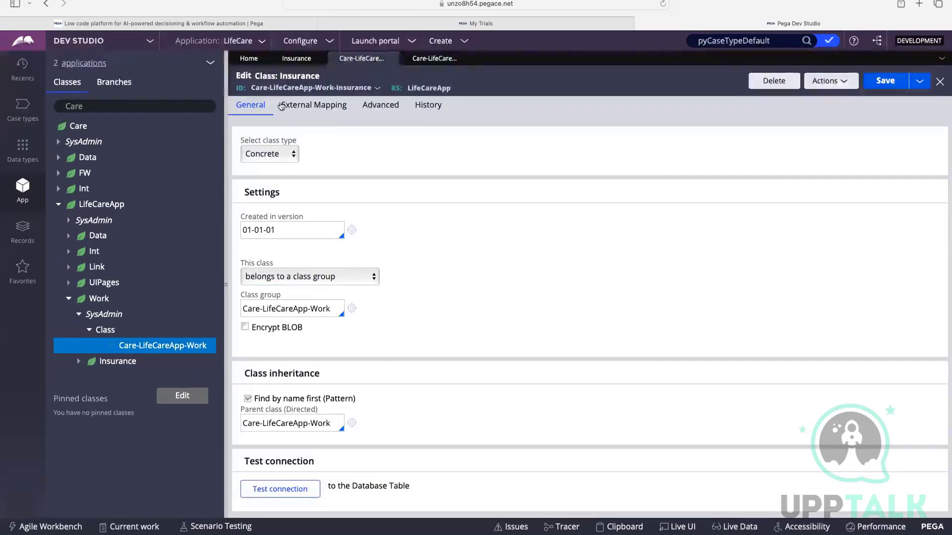
left_click(436, 58)
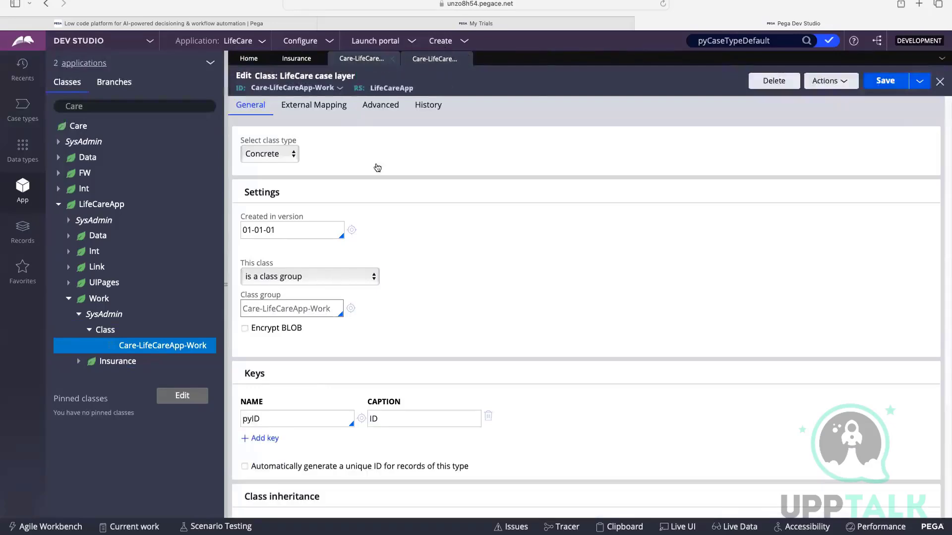
Compare the class IDs of the Insurance and Care-LifeCareApp-Work class rules, highlighting the Insurance part of the Insurance rule's ID.
left_click(377, 59)
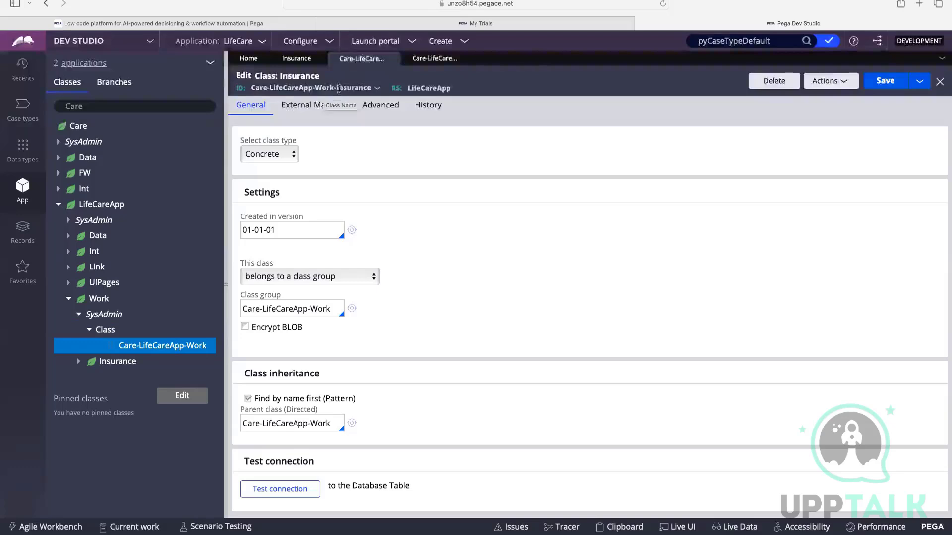
left_click_drag(339, 88, 369, 88)
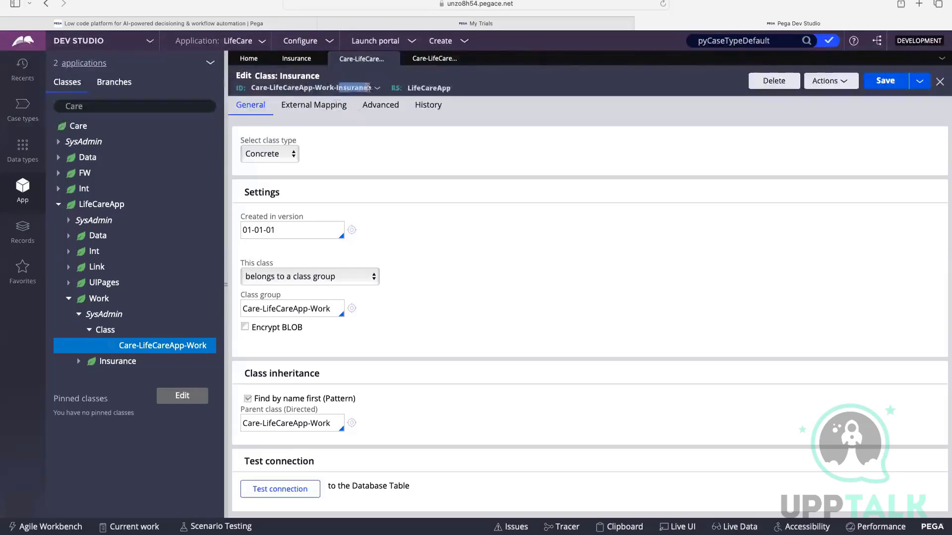
left_click(435, 58)
left_click_drag(333, 87, 252, 87)
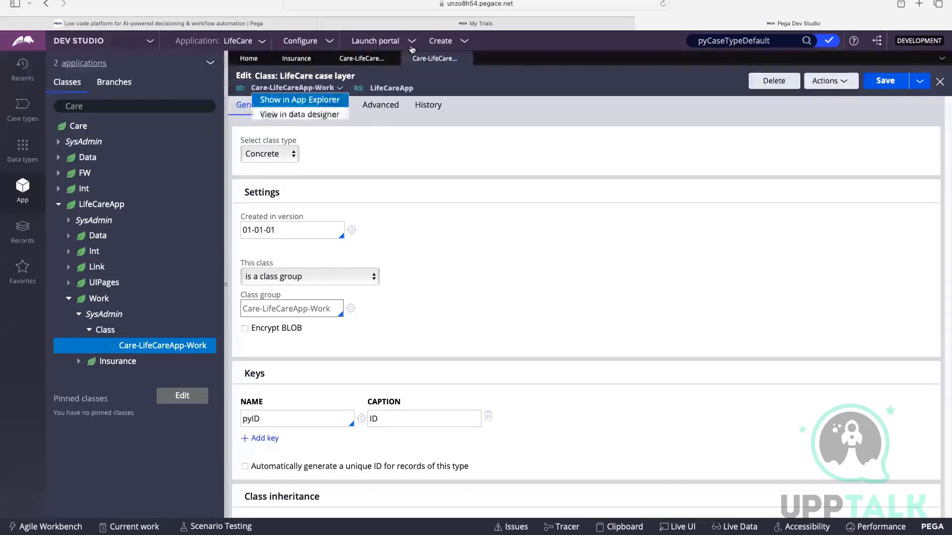
left_click(361, 58)
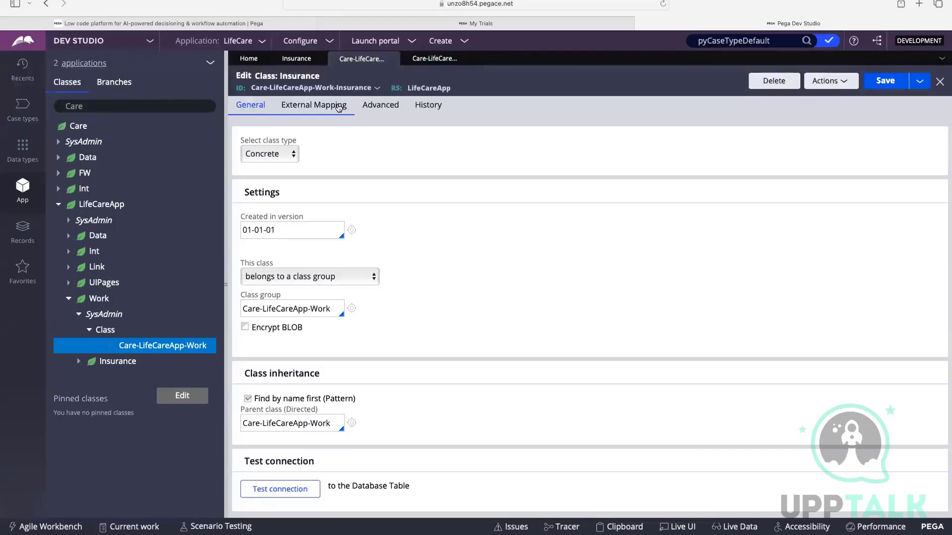
left_click(430, 60)
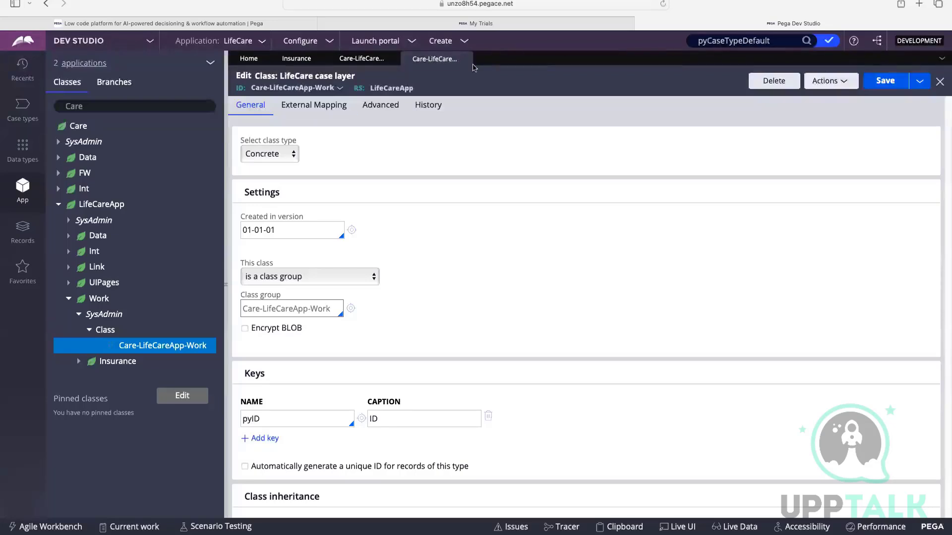
Highlight the Care-LifeCareApp-Work rule's class group name, review its keys and class inheritance, and close the rule.
scroll(361, 230, "down", 1)
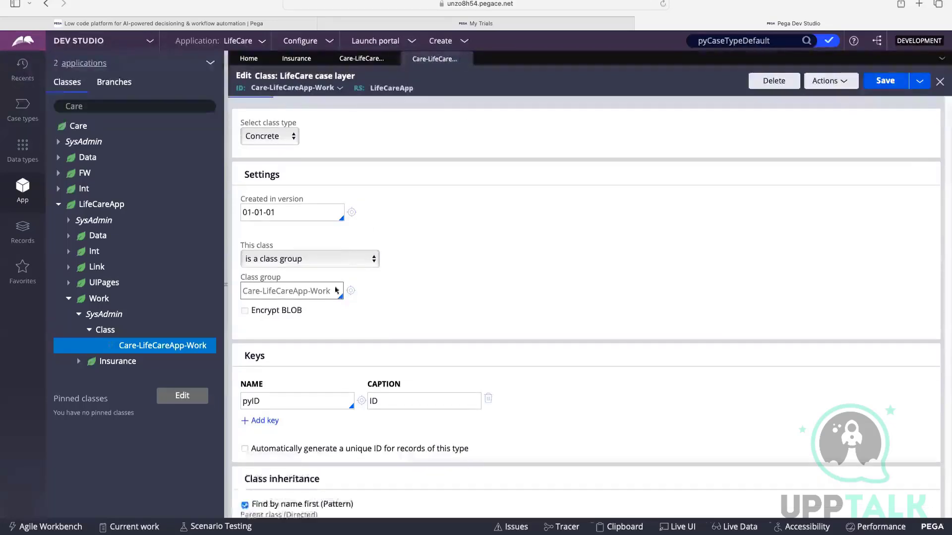
triple_click(326, 291)
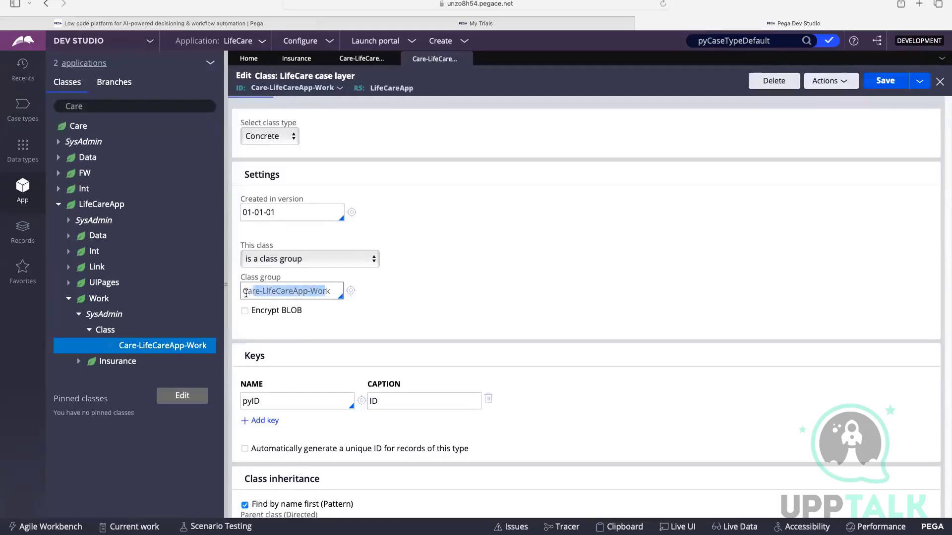
scroll(335, 290, "down", 4)
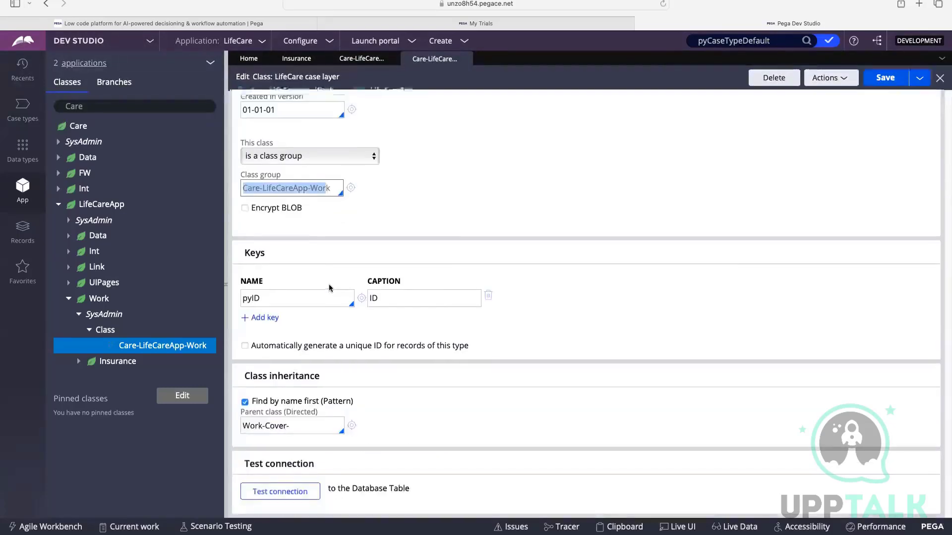
scroll(332, 272, "up", 5)
left_click(468, 59)
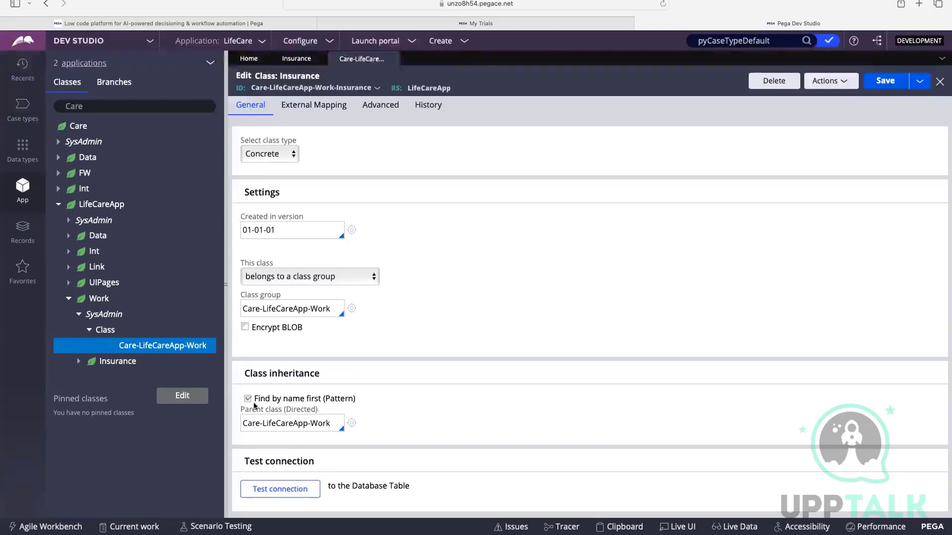
Highlight the Insurance rule's Class inheritance heading, then examine the Insurance class's Data Model rules in the class tree and collapse Insurance.
left_click_drag(246, 378, 323, 380)
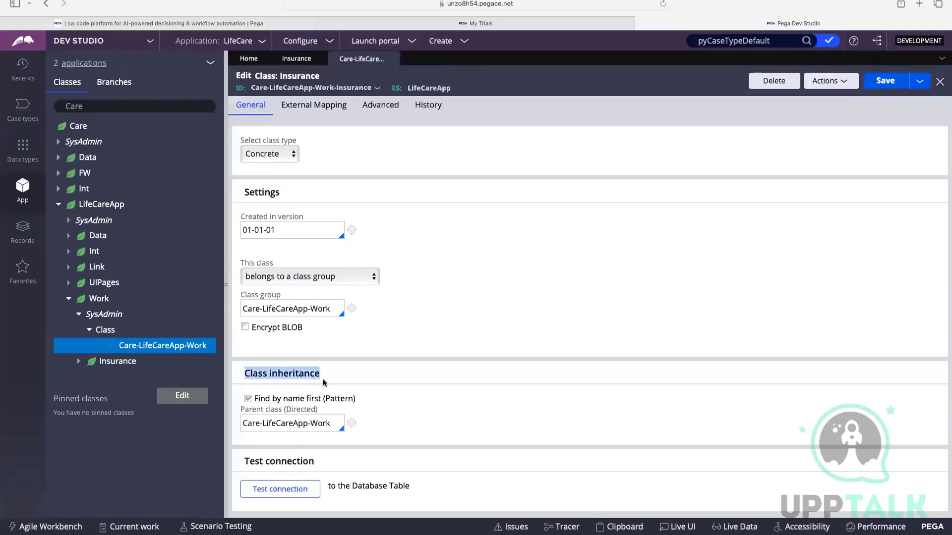
left_click(468, 356)
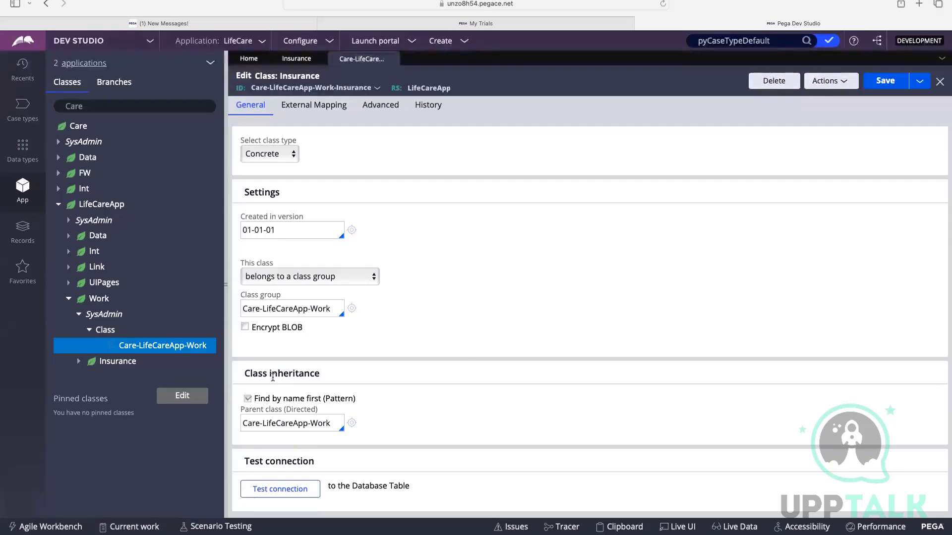
left_click(78, 361)
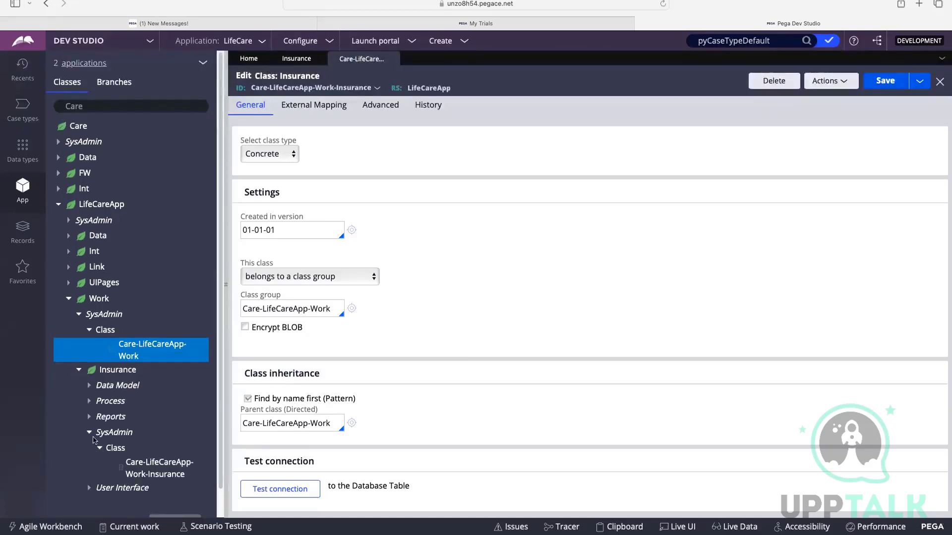
left_click(92, 389)
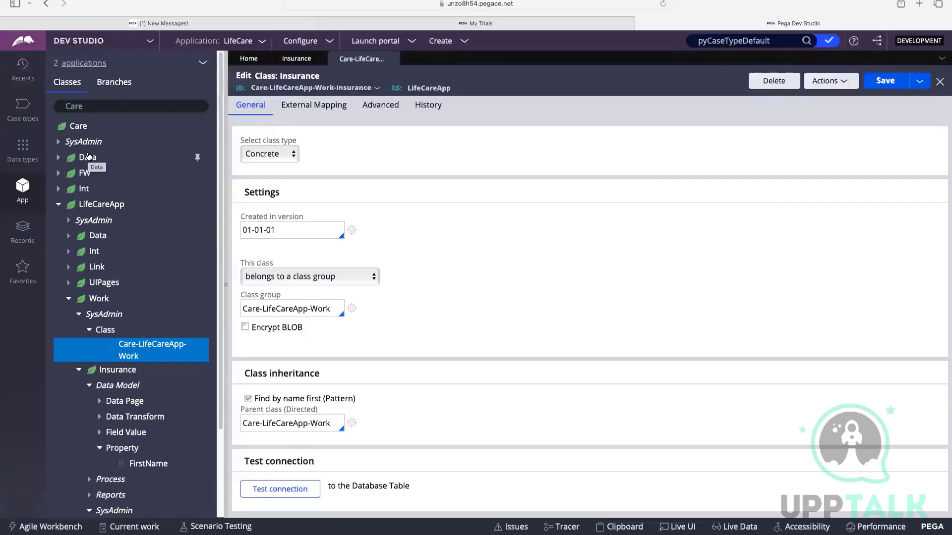
scroll(109, 307, "down", 1)
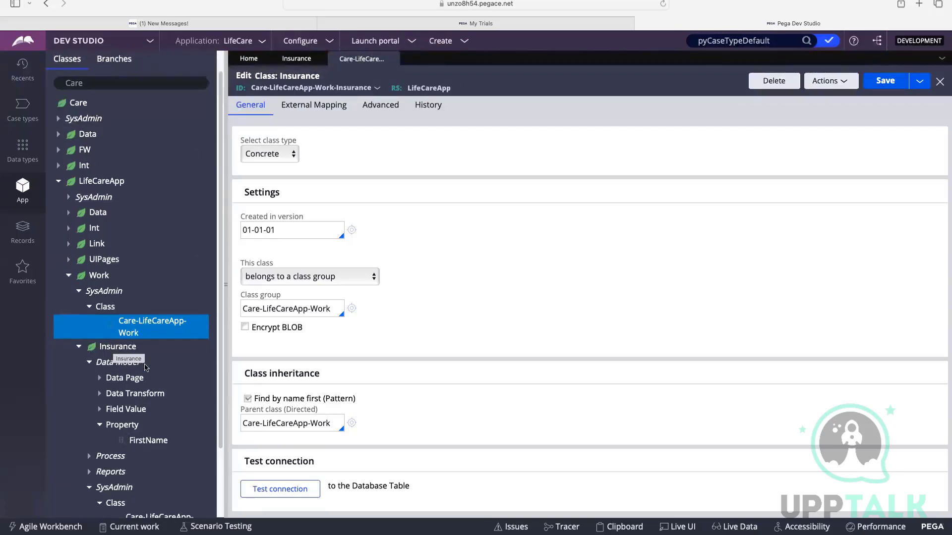
scroll(147, 367, "down", 3)
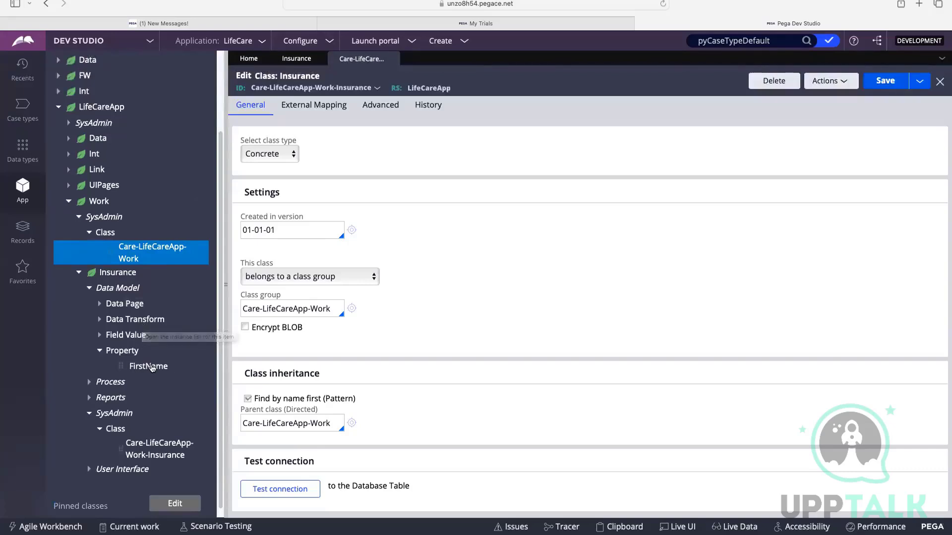
left_click(80, 276)
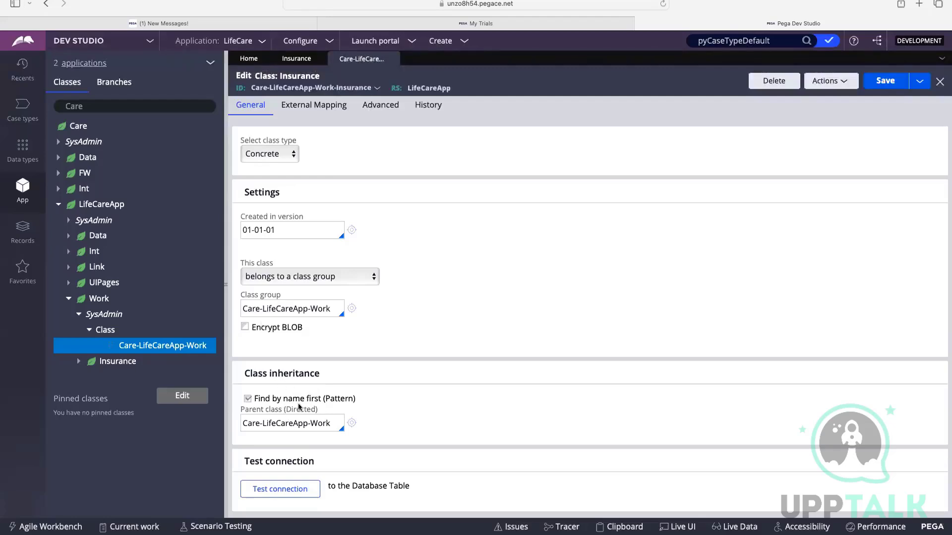
Highlight the directed parent class name in the Insurance rule's class inheritance settings.
left_click(327, 423)
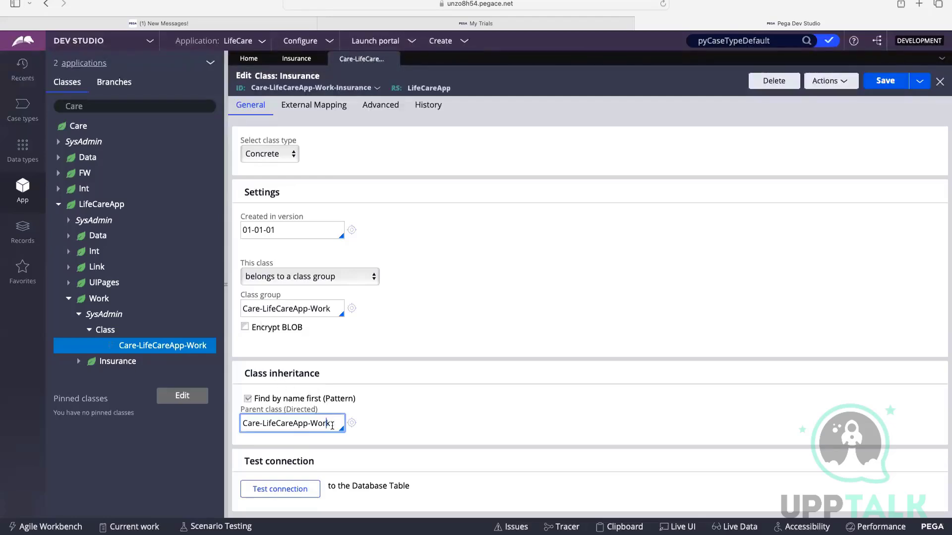
left_click_drag(332, 424, 312, 423)
left_click(308, 434)
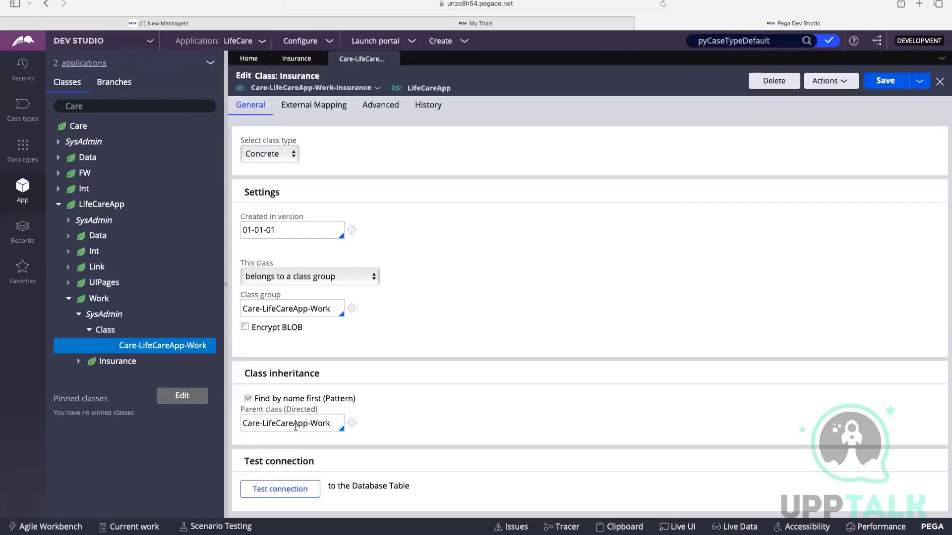
left_click_drag(335, 424, 245, 423)
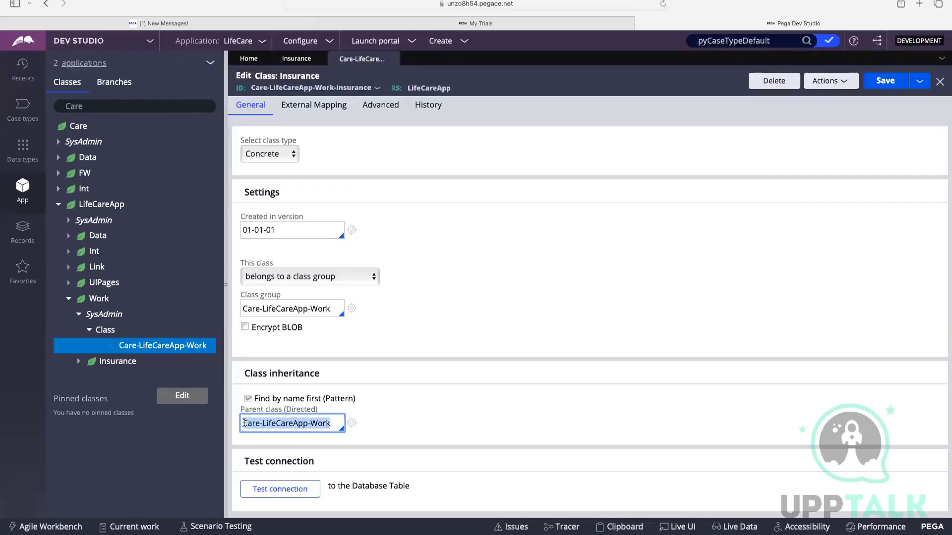
right_click(270, 423)
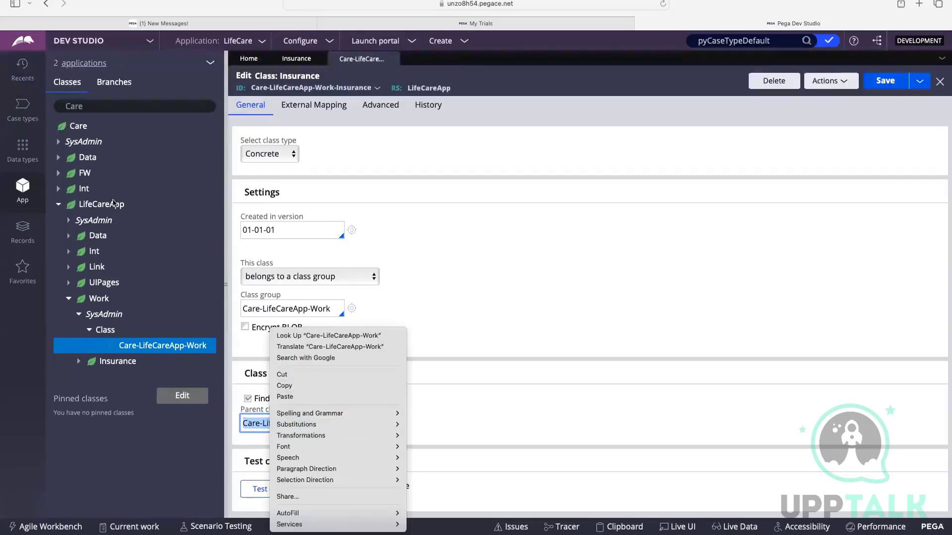
left_click(309, 91)
Show the Insurance class in the App explorer from its rule ID and highlight the full class name there.
left_click(328, 88)
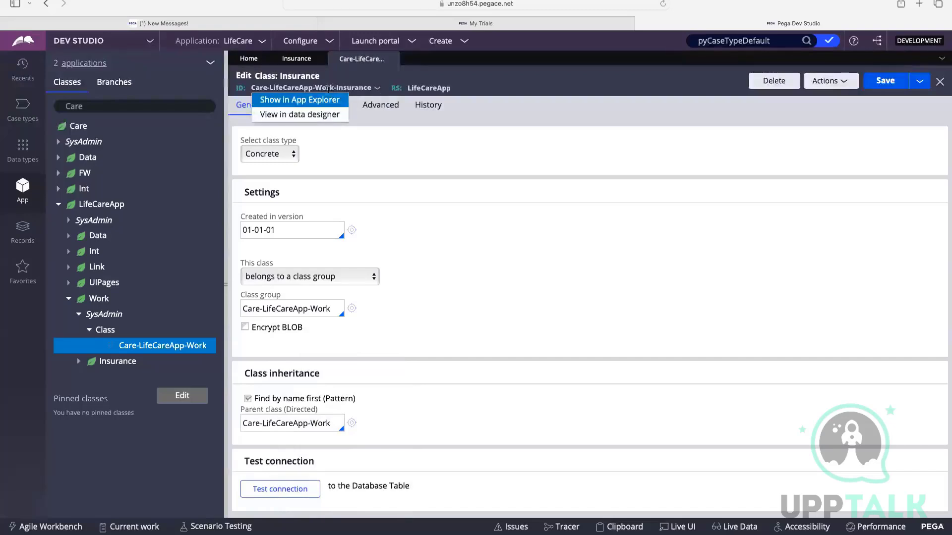
left_click(322, 100)
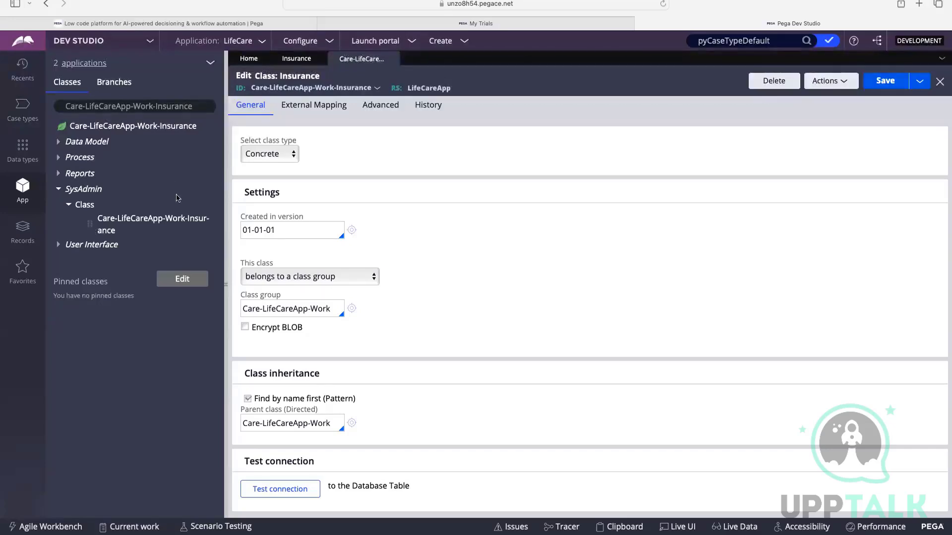
left_click_drag(194, 106, 64, 109)
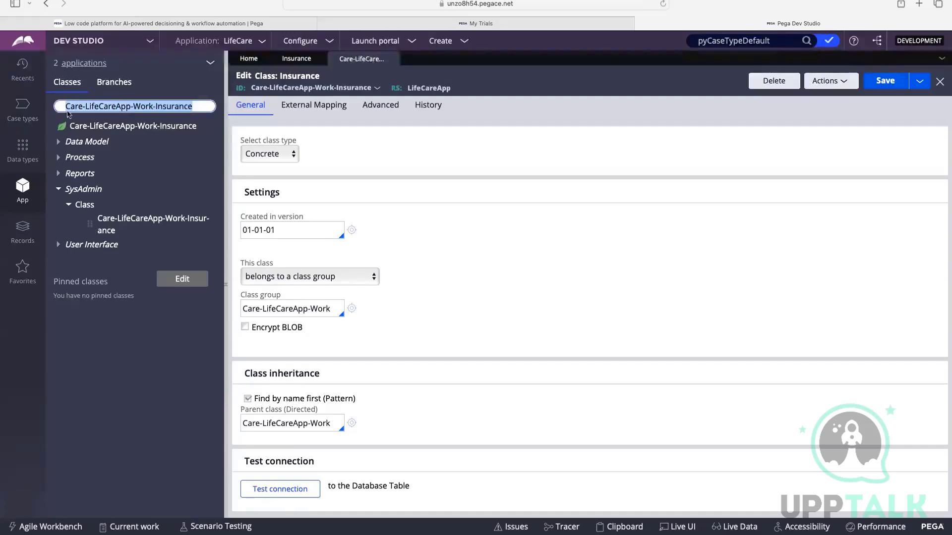
left_click(193, 107)
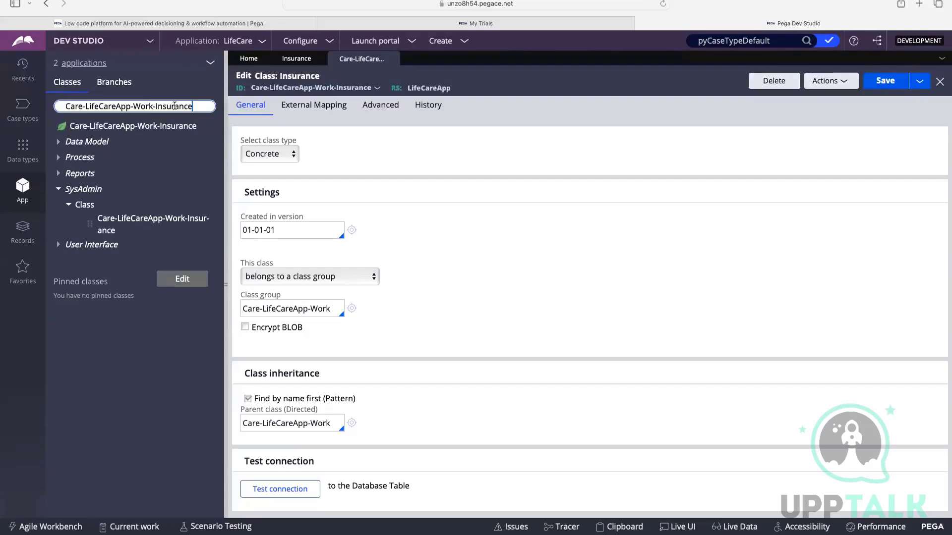
Shorten the App explorer's class name to Care-LifeCareApp-Work and load that class.
double_click(154, 106)
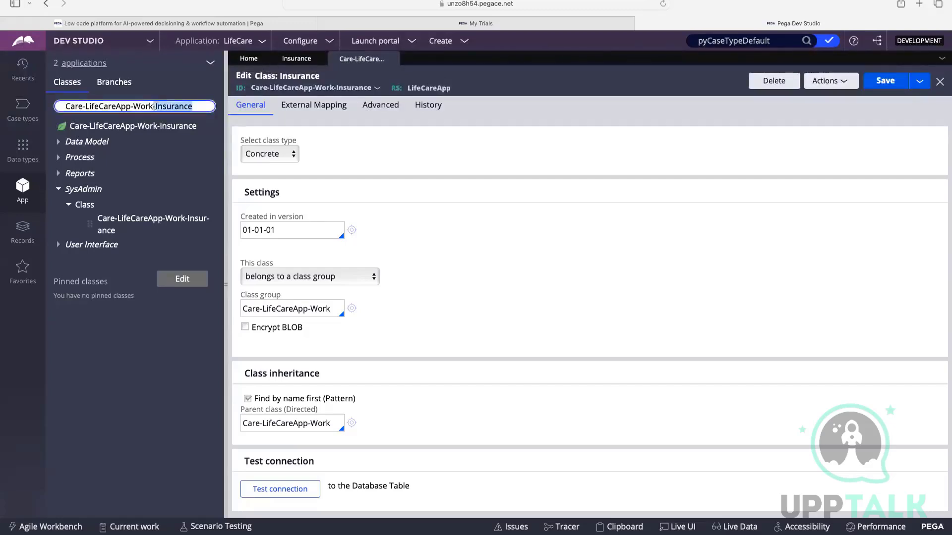
key("BackSpace")
key("BackSpace")
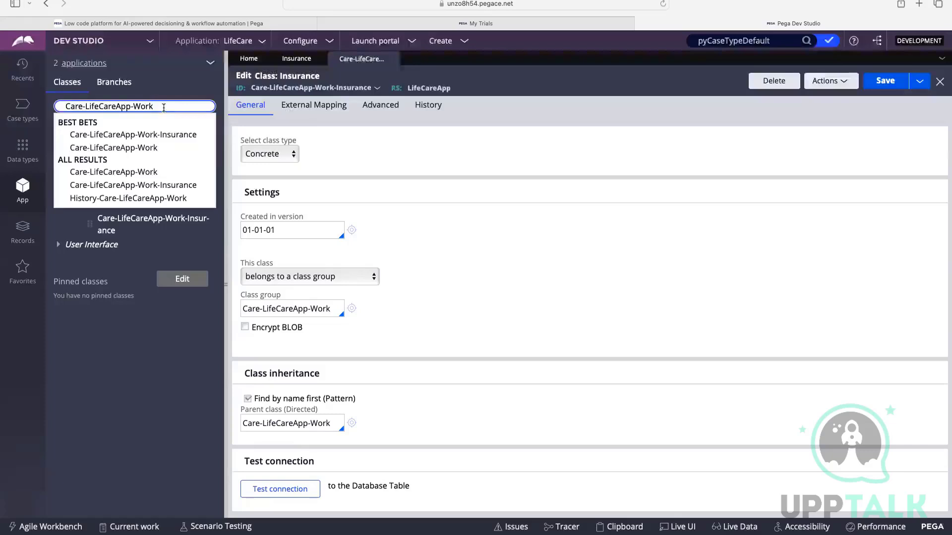
key("Return")
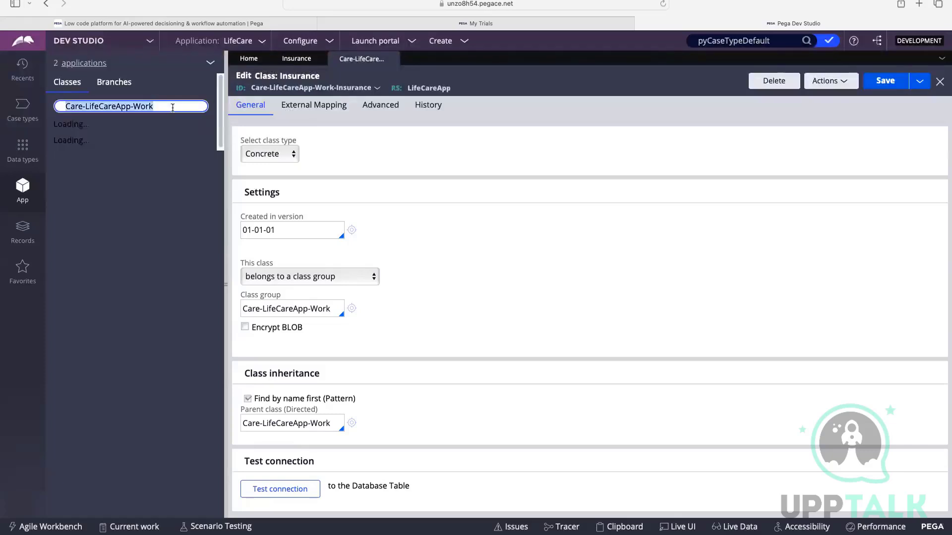
Move up one more level in the App explorer by loading the Care-LifeCareApp class.
double_click(135, 106)
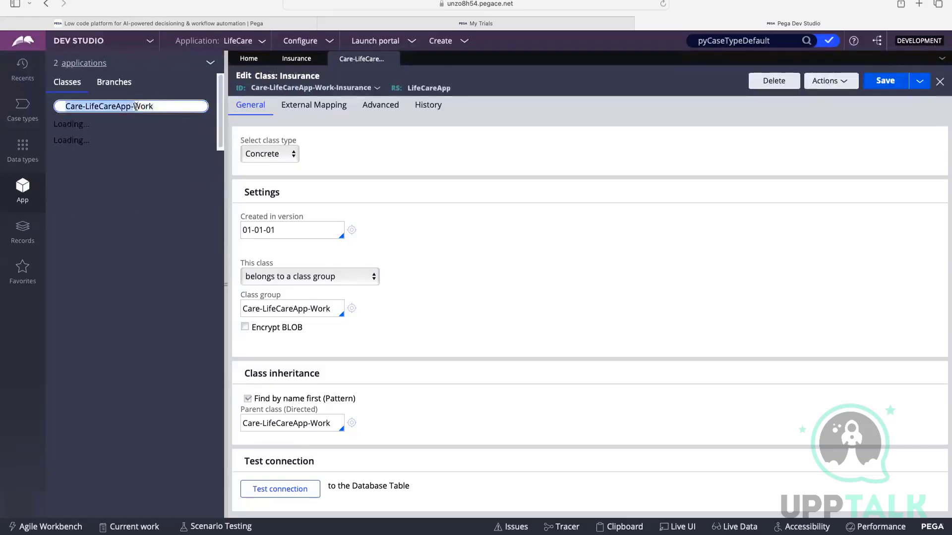
key("BackSpace")
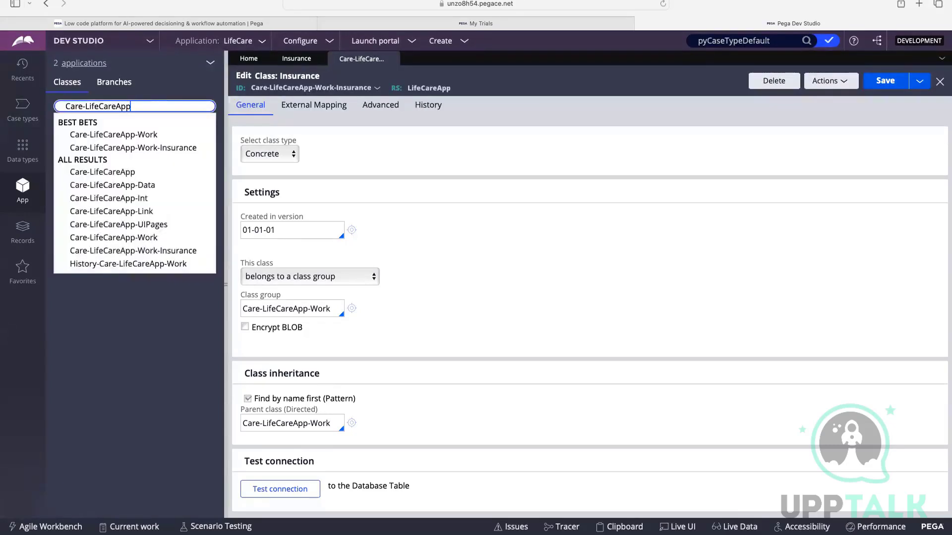
key("Return")
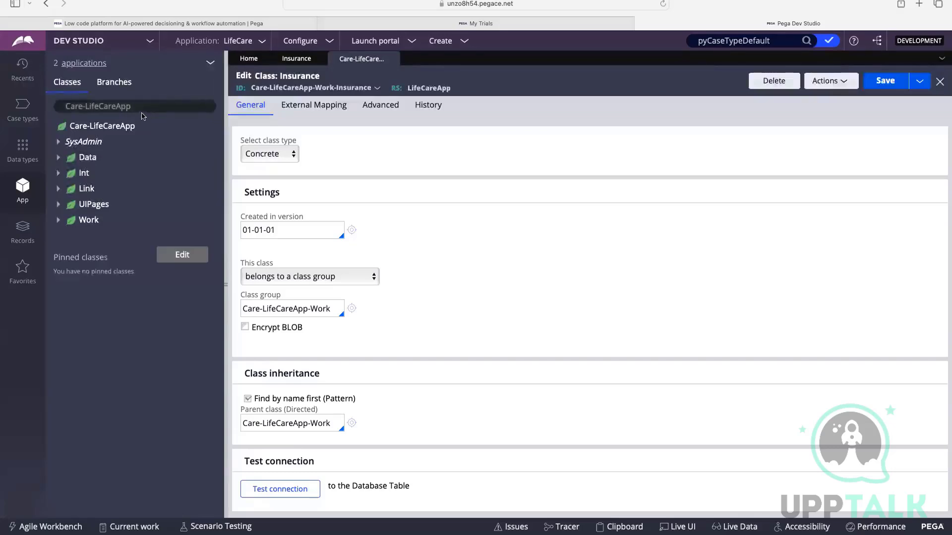
Remove the LifeCareApp part from the App explorer's class name and load the top-level Care class.
left_click(140, 109)
left_click(136, 108)
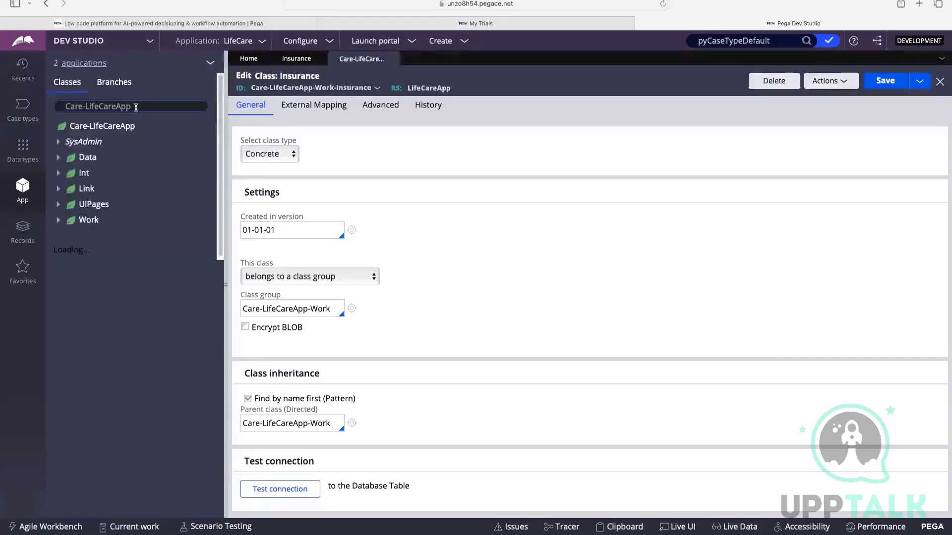
left_click_drag(136, 108, 87, 106)
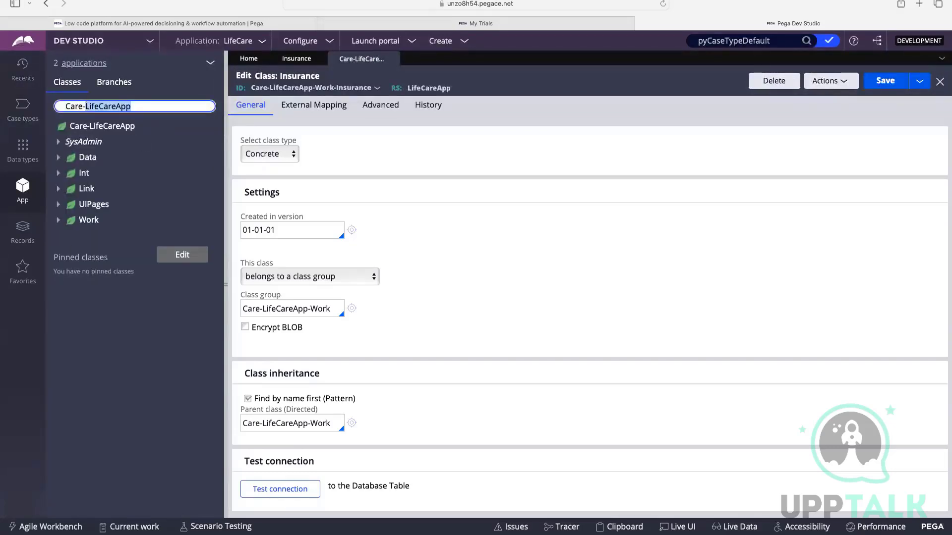
key("BackSpace")
key("BackSpace")
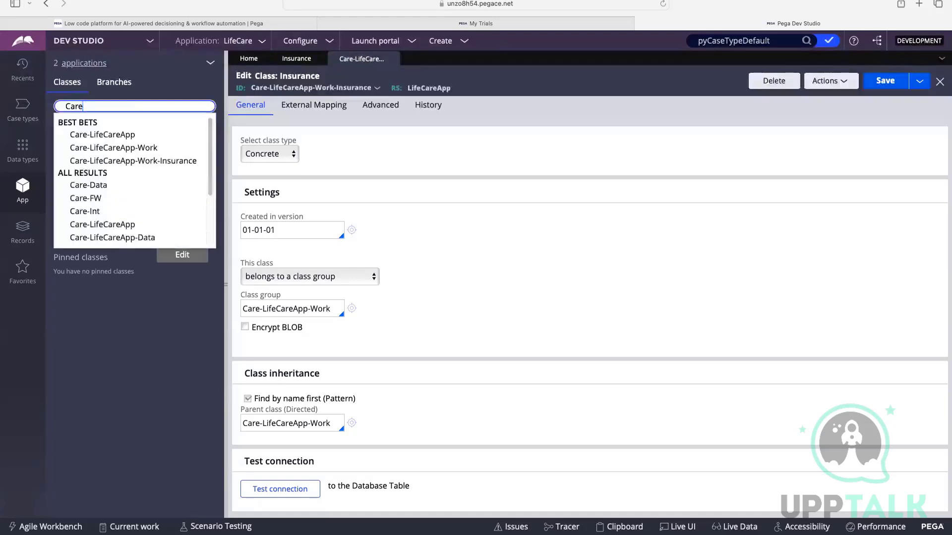
key("Return")
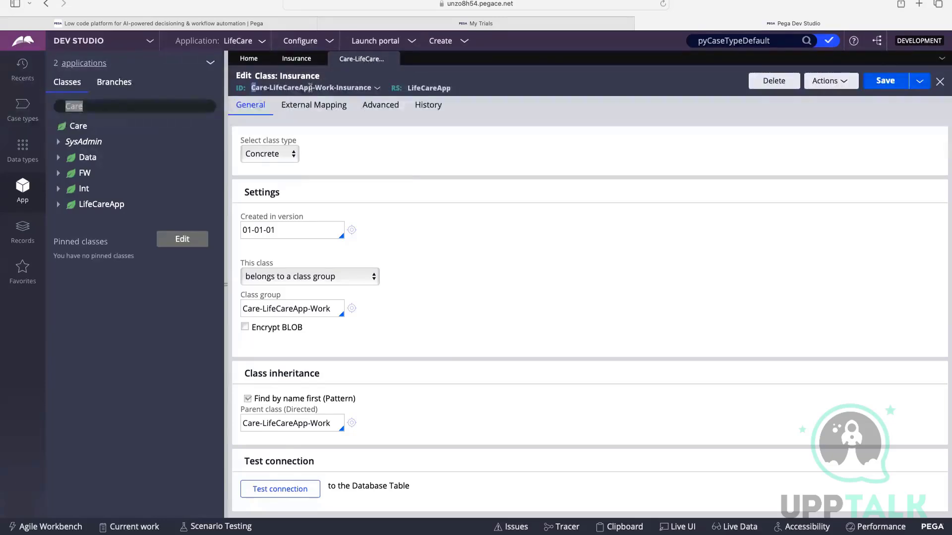
Highlight the Insurance rule's full class ID, then its directed parent class, to contrast pattern and directed inheritance.
left_click_drag(251, 87, 369, 87)
left_click(385, 178)
left_click_drag(331, 424, 244, 424)
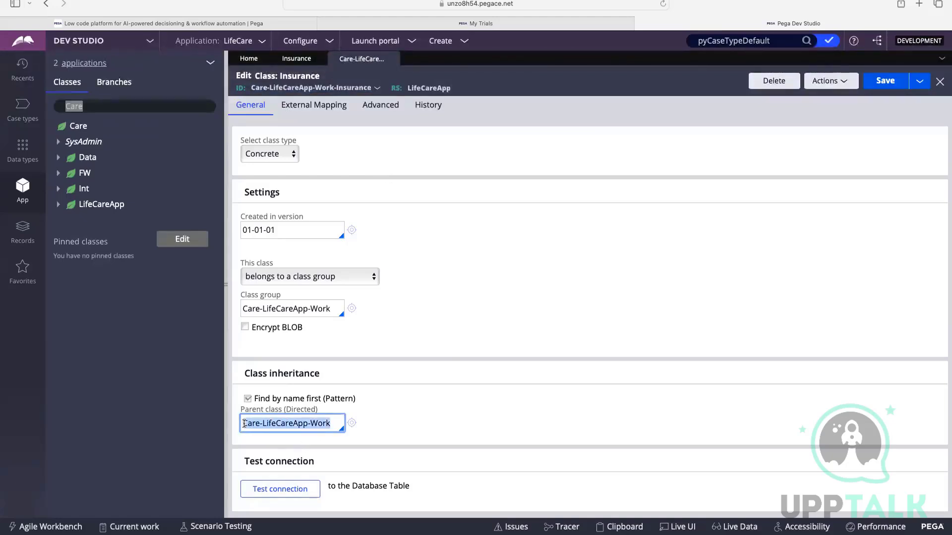
Test the Insurance class's connection to its database table.
left_click(463, 421)
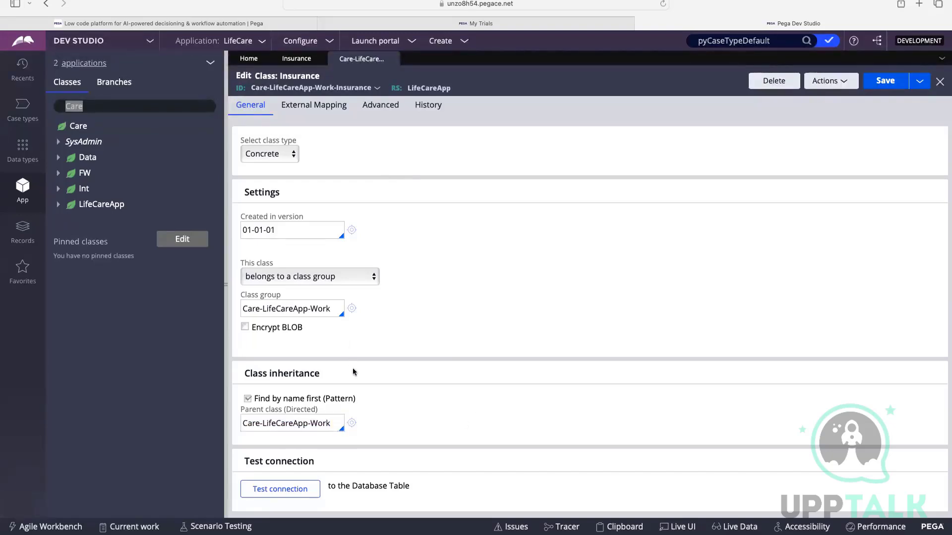
left_click_drag(250, 461, 336, 459)
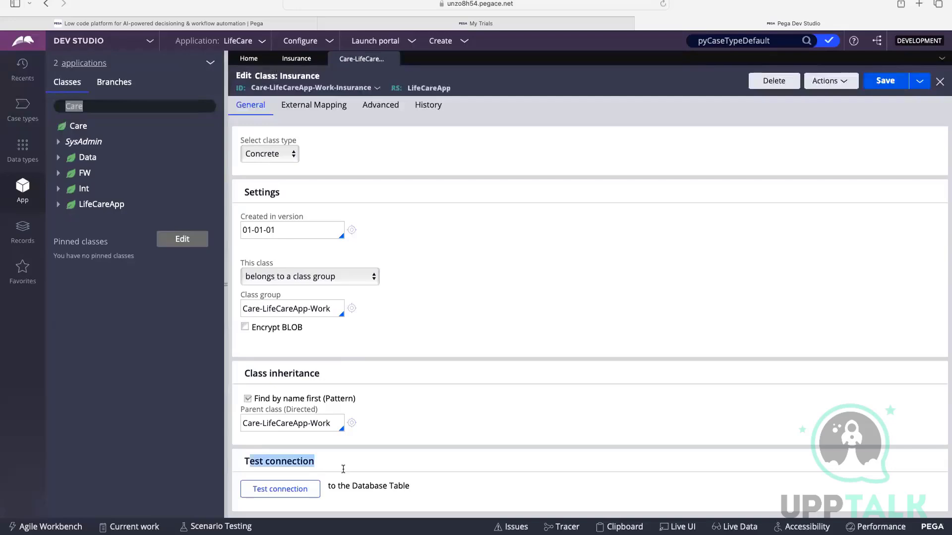
left_click(367, 451)
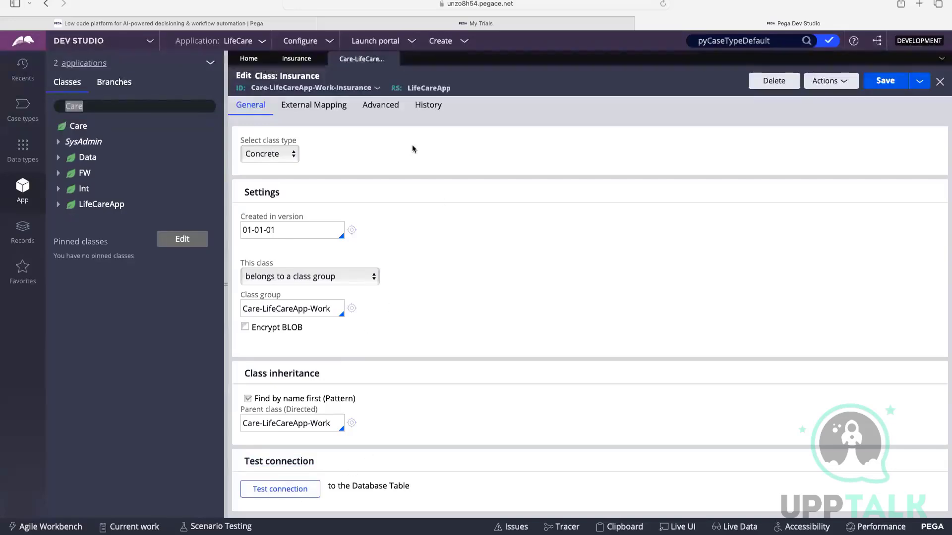
left_click(270, 490)
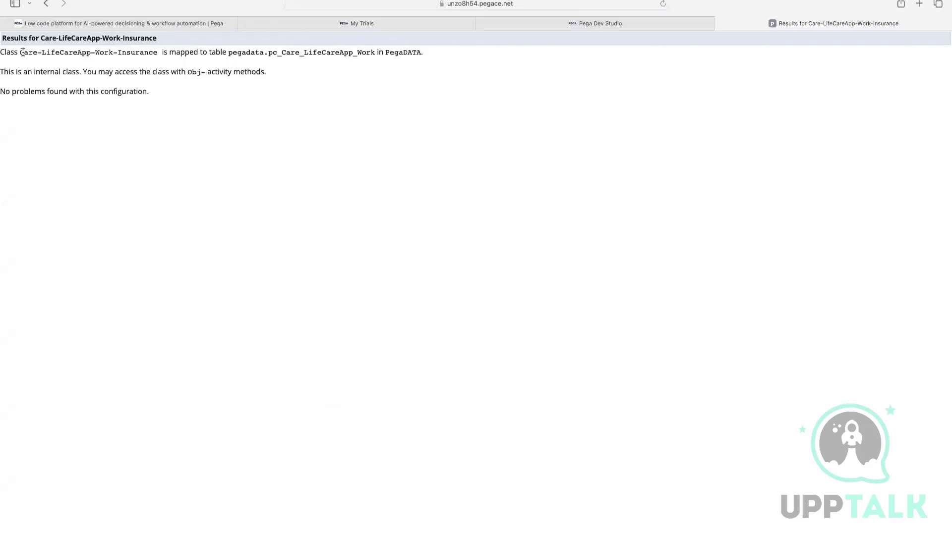
Highlight the class name, its mapped table and the database name in the connection test results.
left_click_drag(23, 53, 167, 50)
left_click(199, 54)
left_click_drag(228, 53, 374, 56)
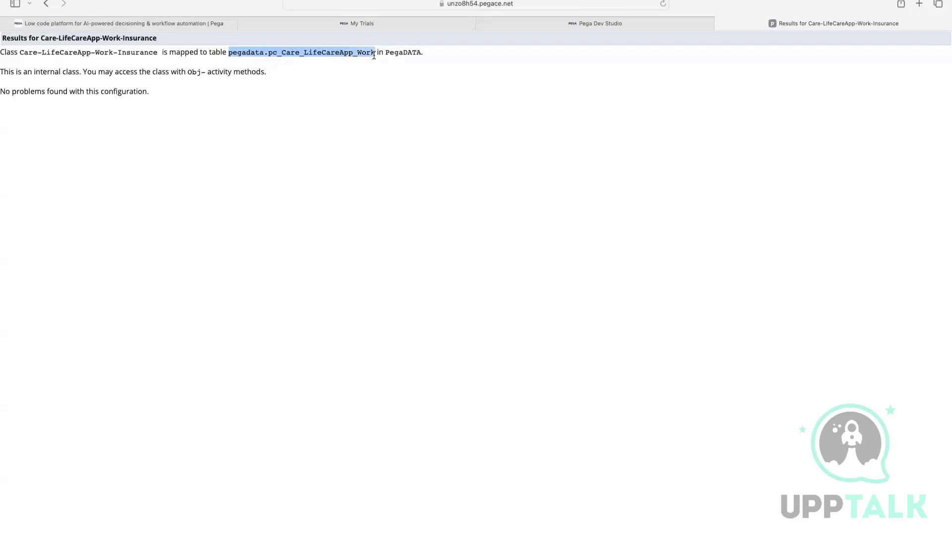
double_click(406, 52)
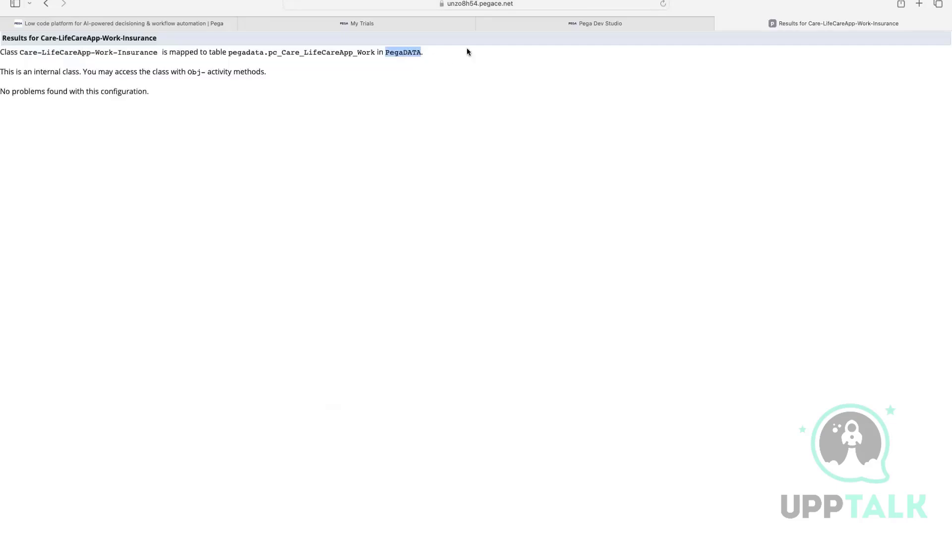
left_click_drag(22, 53, 157, 52)
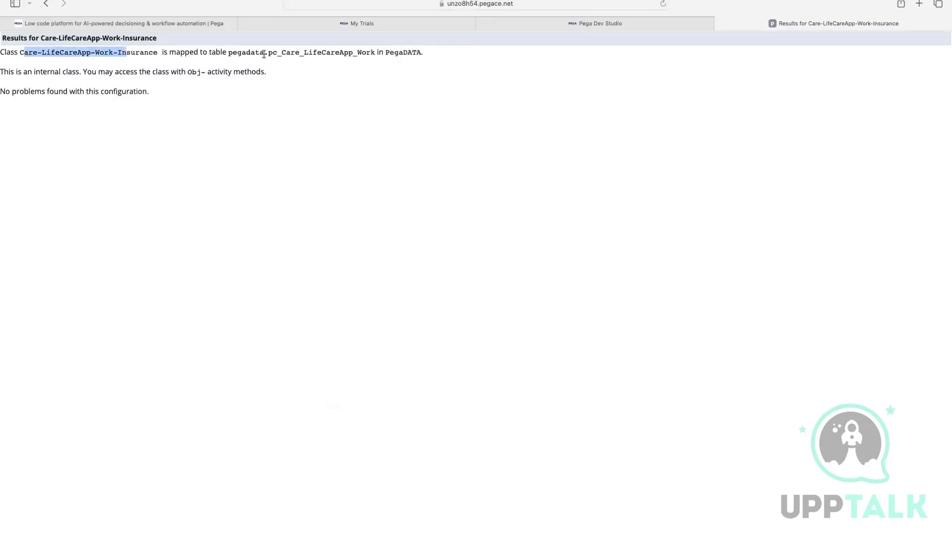
left_click(261, 54)
double_click(261, 54)
Return to Dev Studio and list the instances of the Work class under LifeCareApp in the App explorer.
left_click(533, 25)
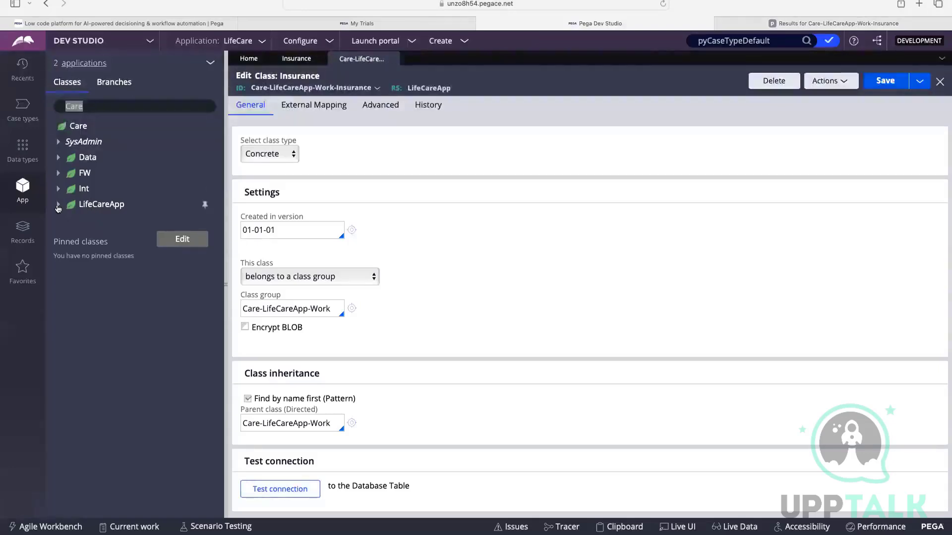
left_click(64, 207)
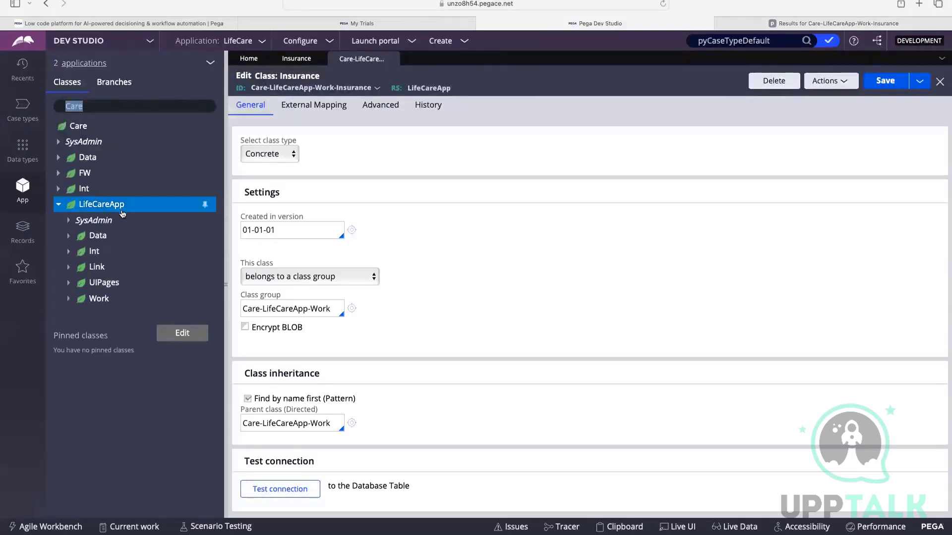
left_click(99, 299)
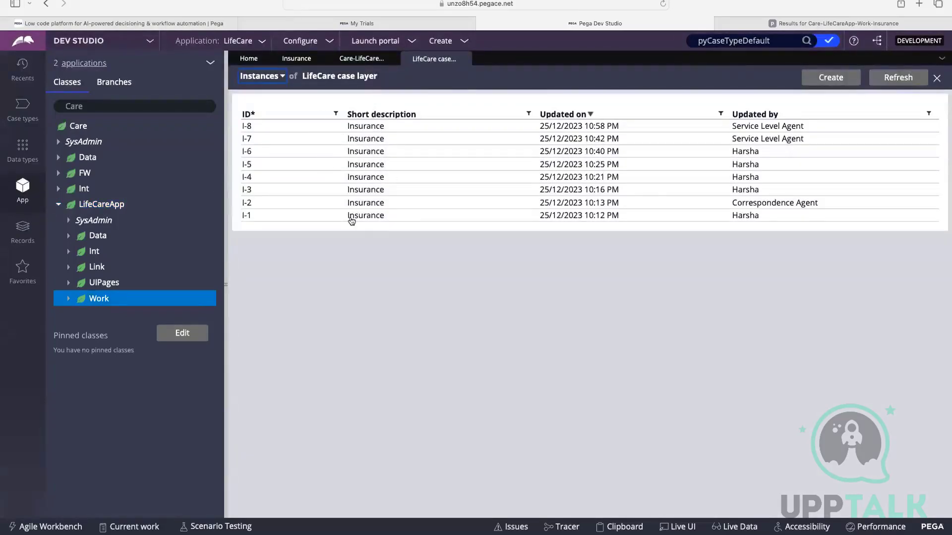
Close the LifeCare case layer instance list and the Insurance class rule, and collapse LifeCareApp in the class tree.
left_click(464, 59)
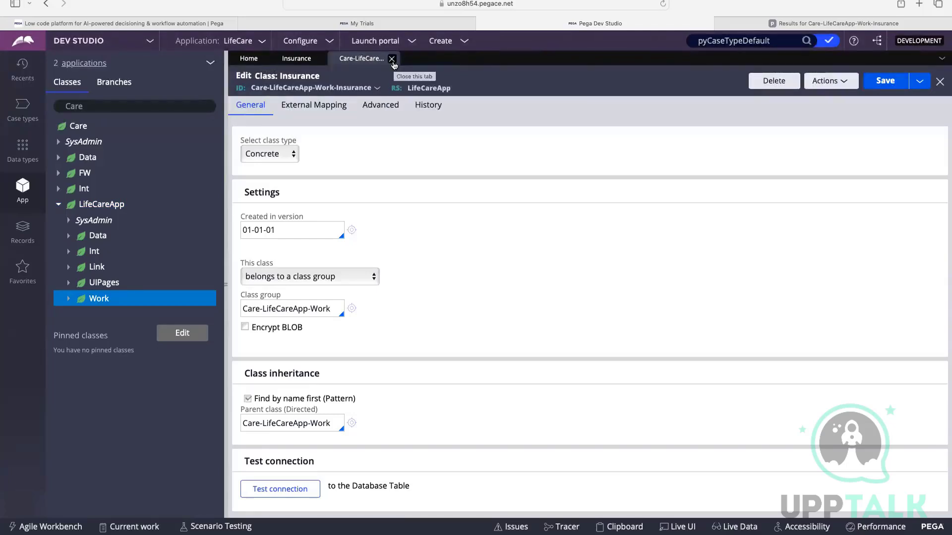
left_click(392, 59)
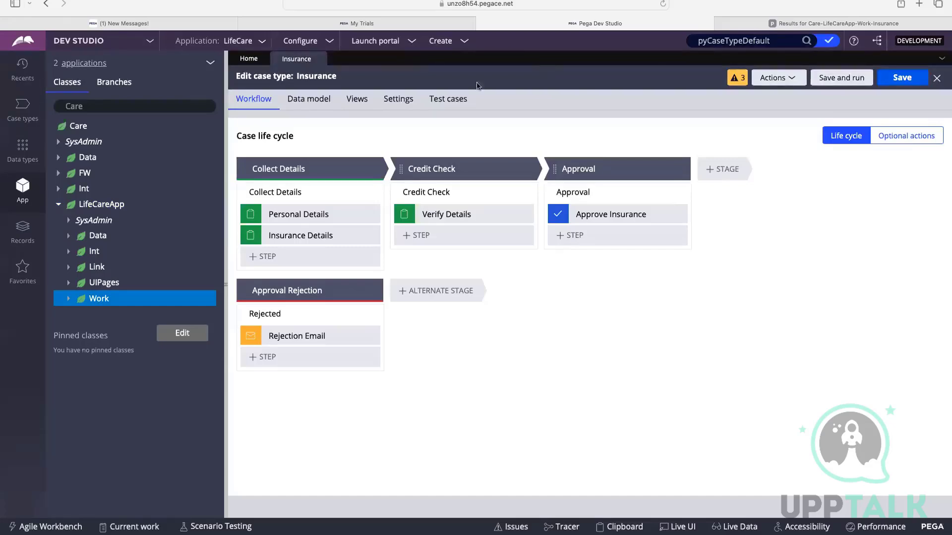
left_click(58, 205)
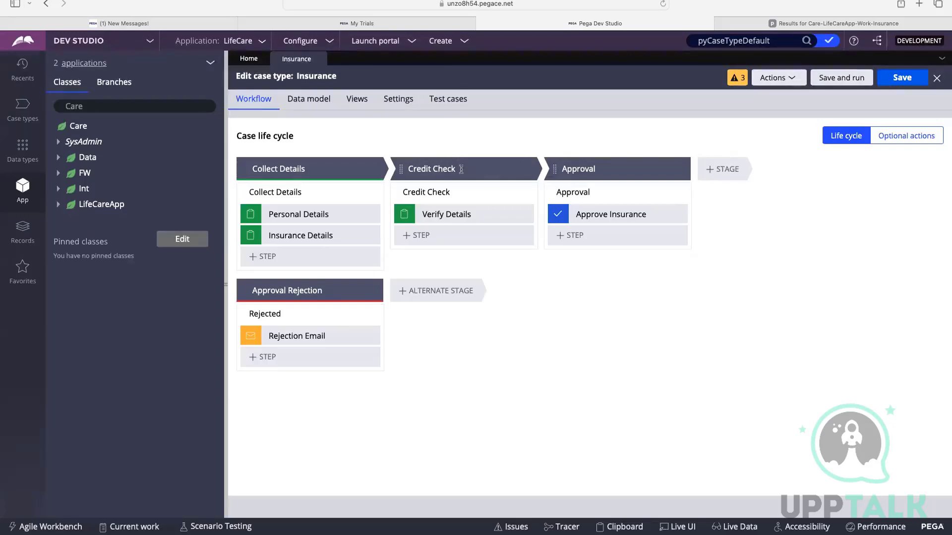
Open the recently used PersonalDetails service level agreement and start creating a new service level agreement from it.
left_click(23, 67)
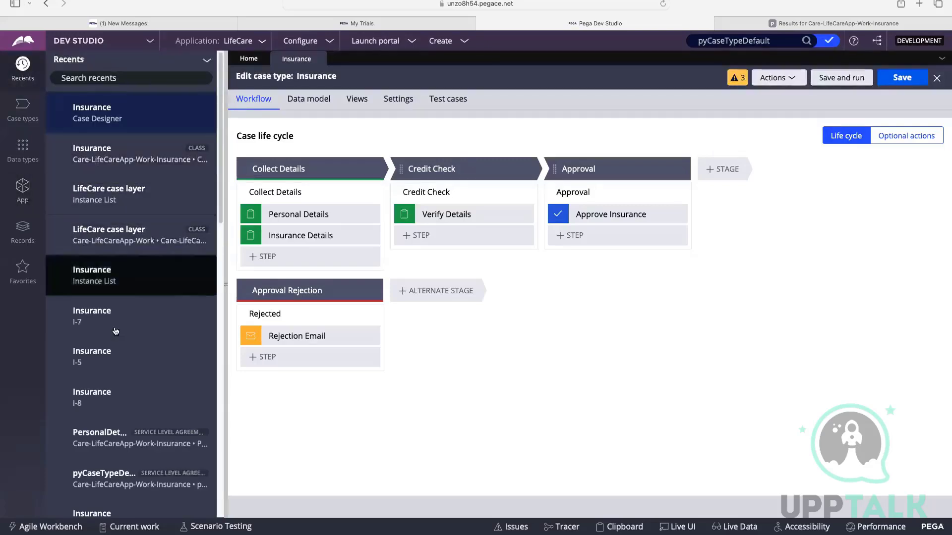
scroll(115, 327, "down", 1)
left_click(114, 415)
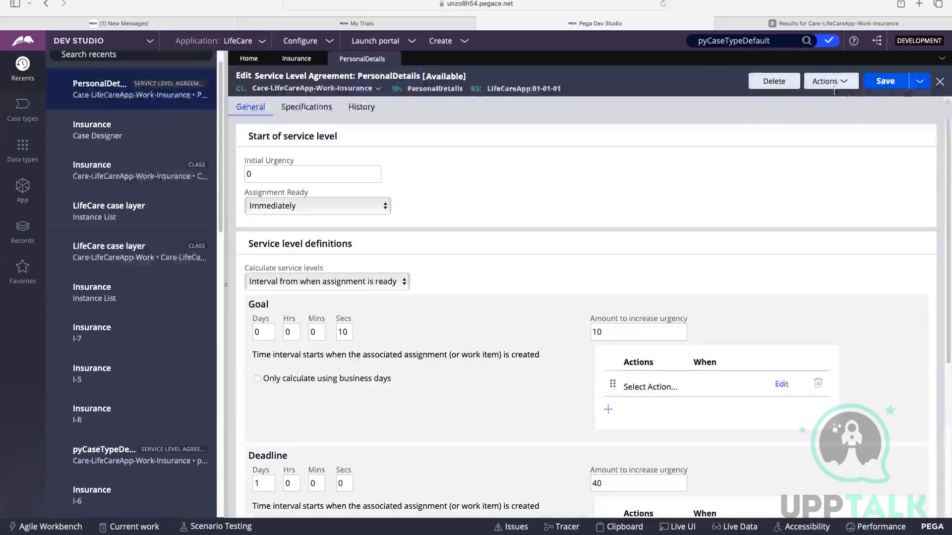
left_click(825, 81)
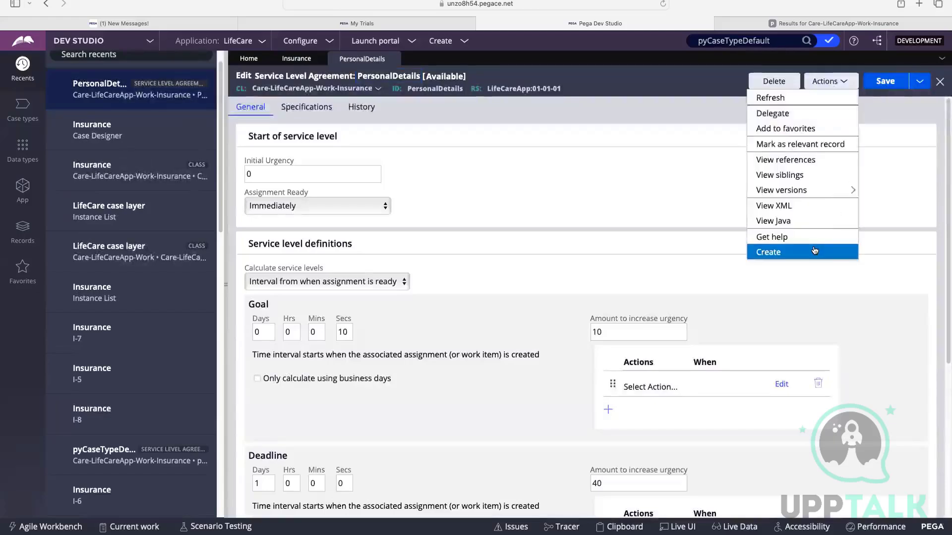
left_click(817, 250)
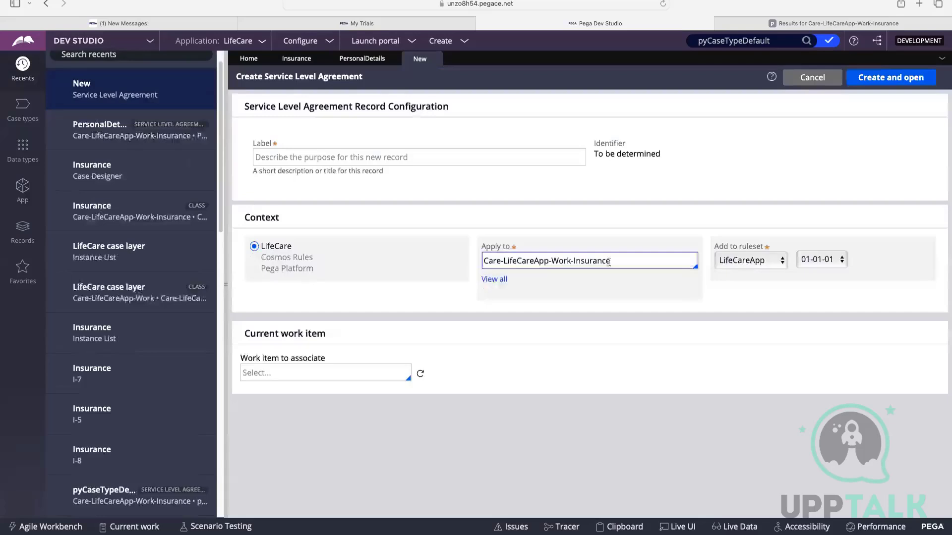
Highlight the new service level agreement's Apply to class and show the application's case types for comparison.
left_click_drag(613, 261, 489, 264)
left_click(601, 263)
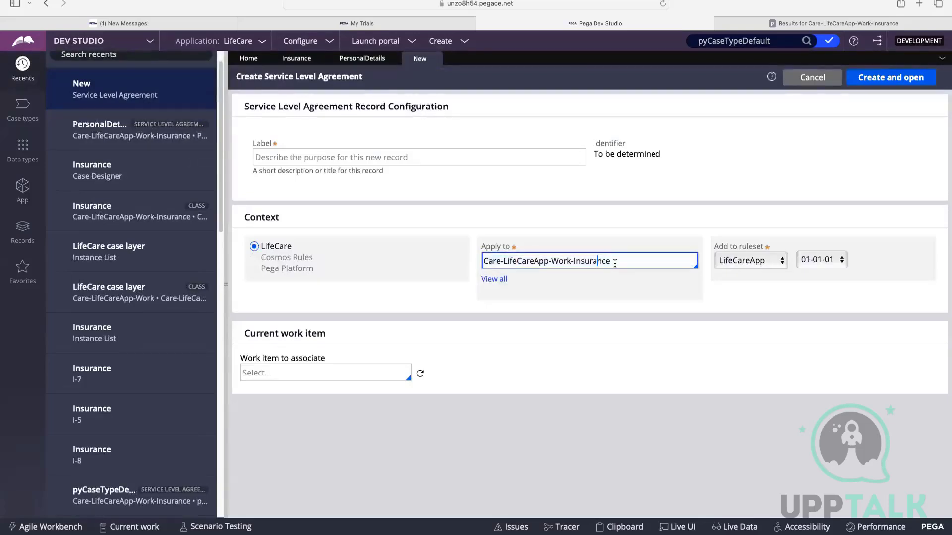
left_click_drag(620, 262, 488, 265)
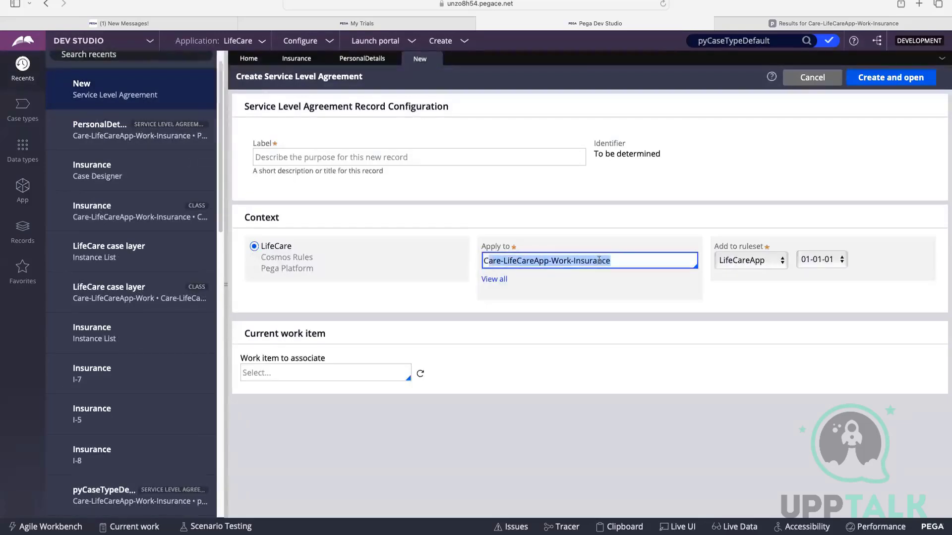
left_click(599, 261)
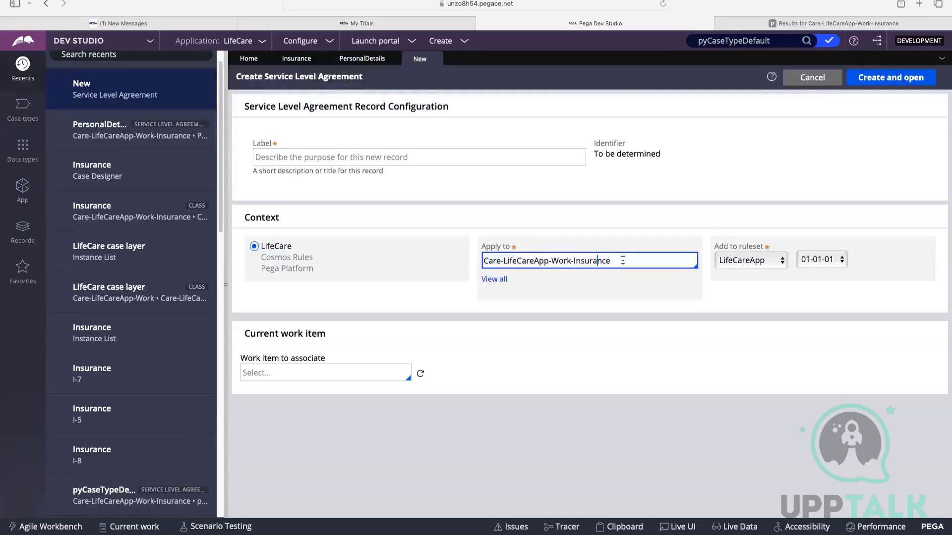
left_click(22, 105)
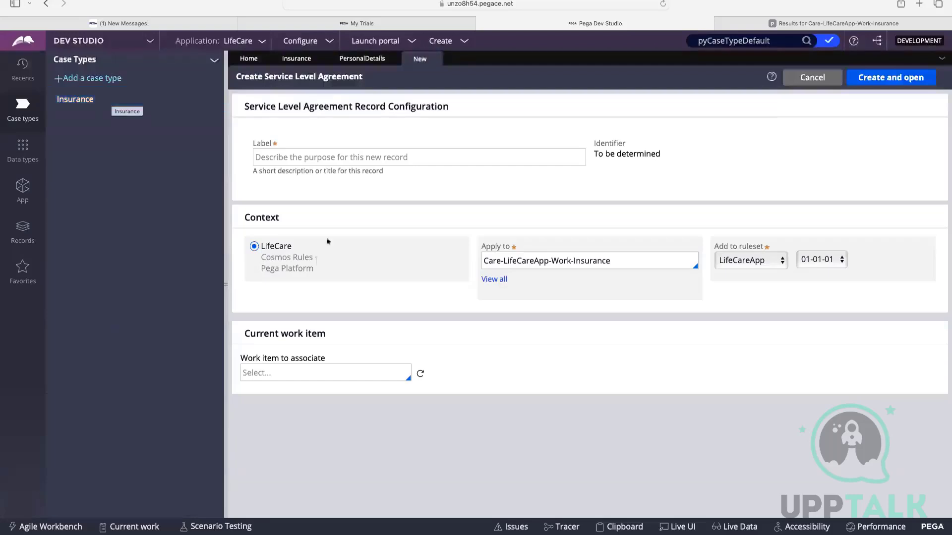
Change the new service level agreement's Apply to class to Care-LifeCareApp-Work, the LifeCare case layer.
left_click(589, 261)
double_click(578, 262)
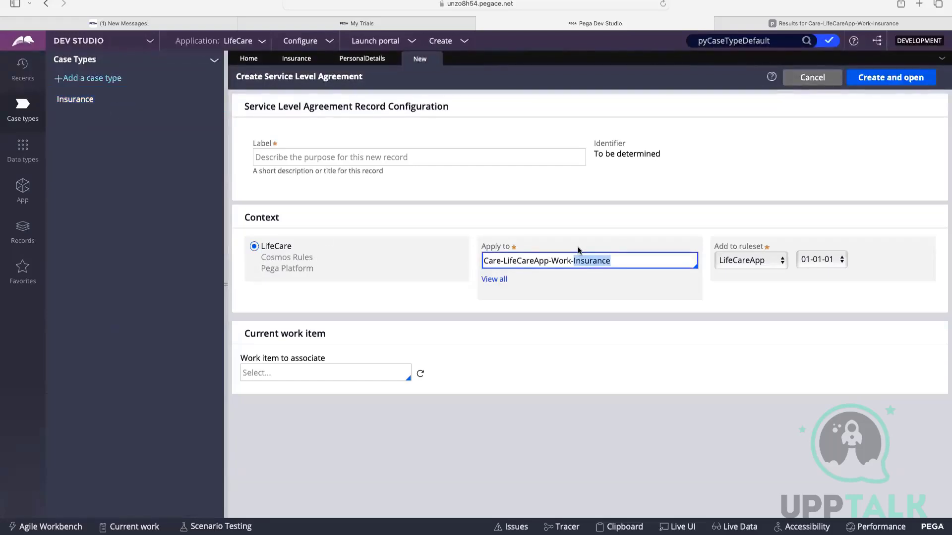
key("BackSpace")
key("BackSpace")
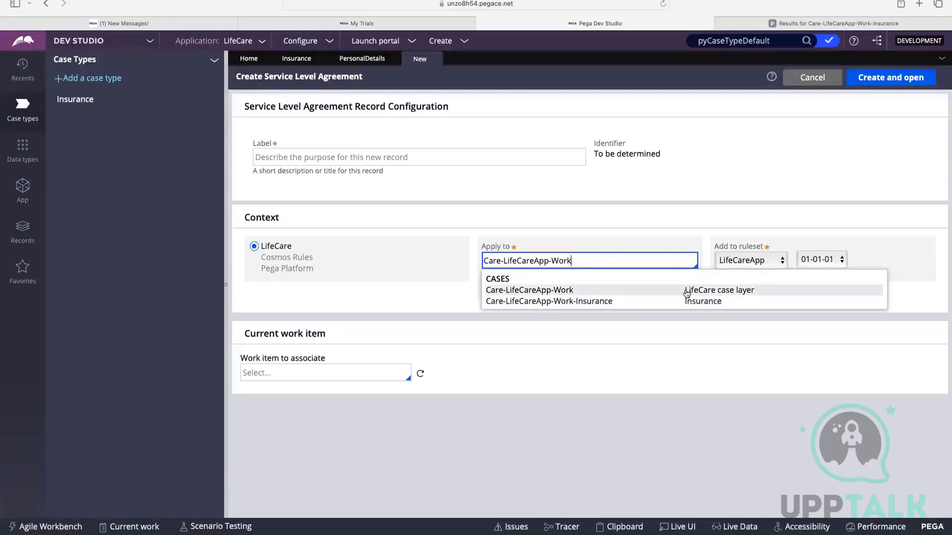
left_click(597, 295)
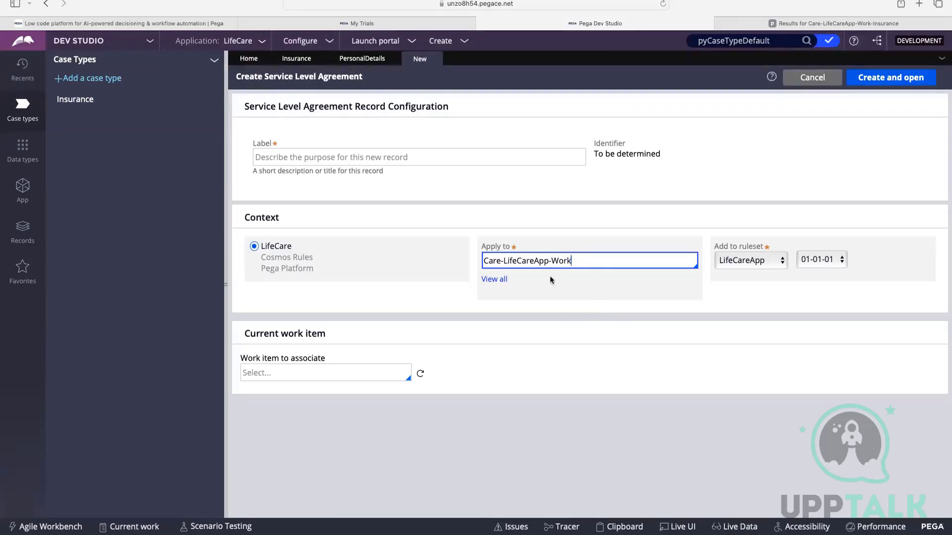
Shorten the Apply to class to Care and keep LifeCareApp as the ruleset after checking the available rulesets.
left_click_drag(571, 262, 494, 263)
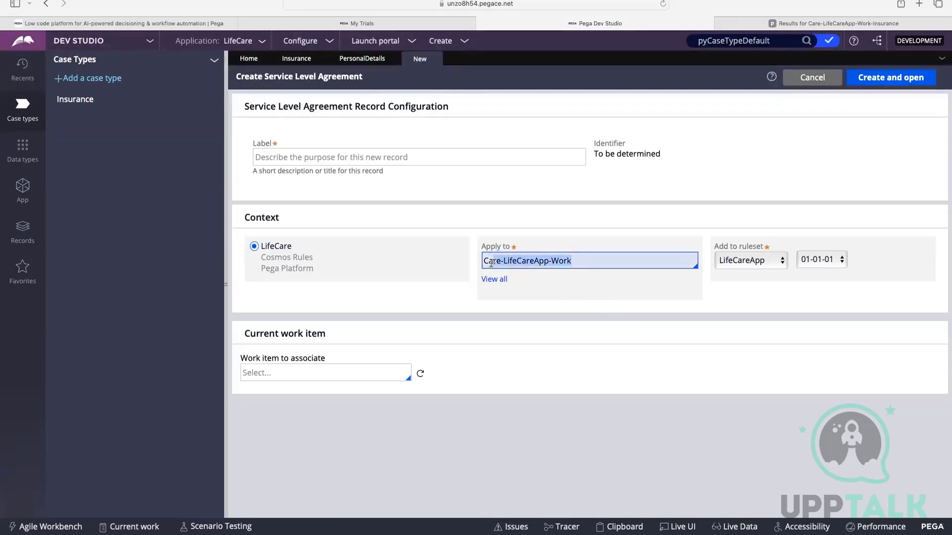
left_click(566, 254)
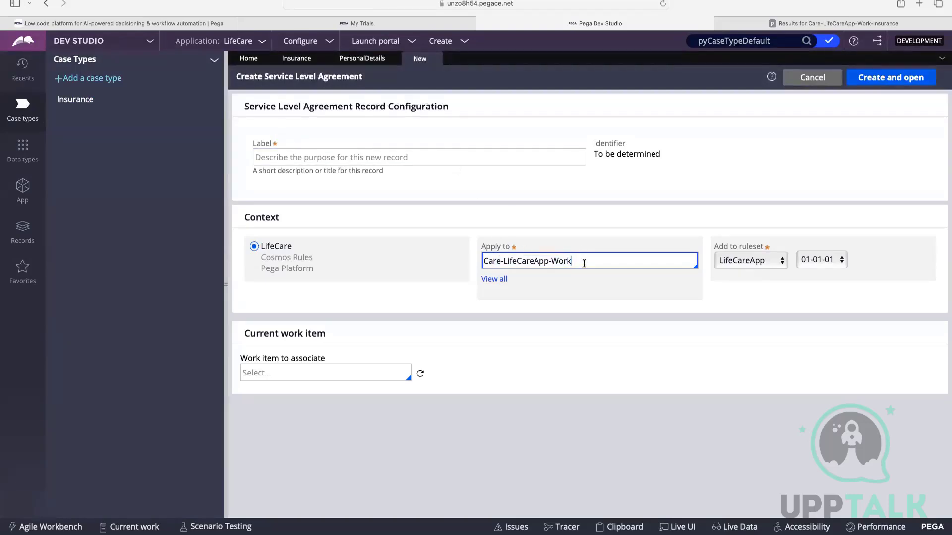
left_click_drag(584, 261, 502, 258)
key("BackSpace")
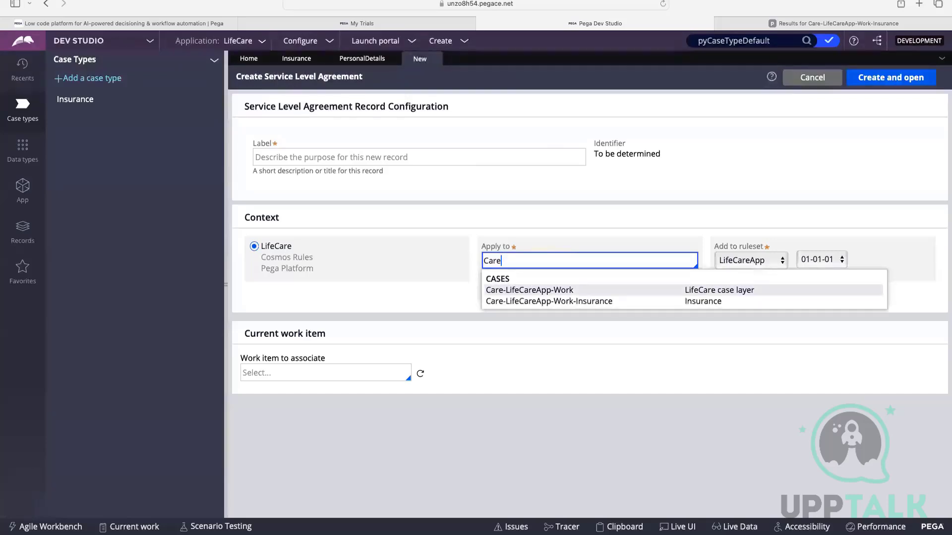
left_click(518, 280)
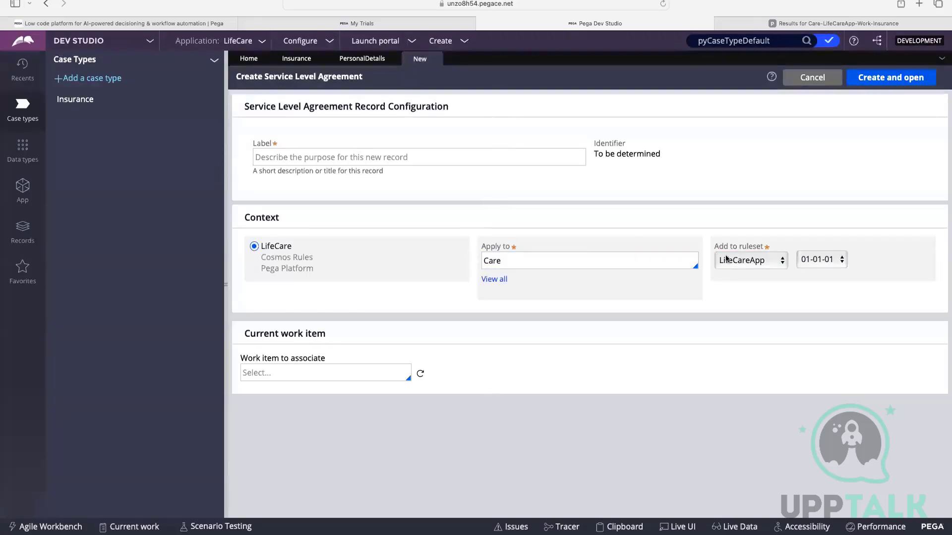
left_click(744, 260)
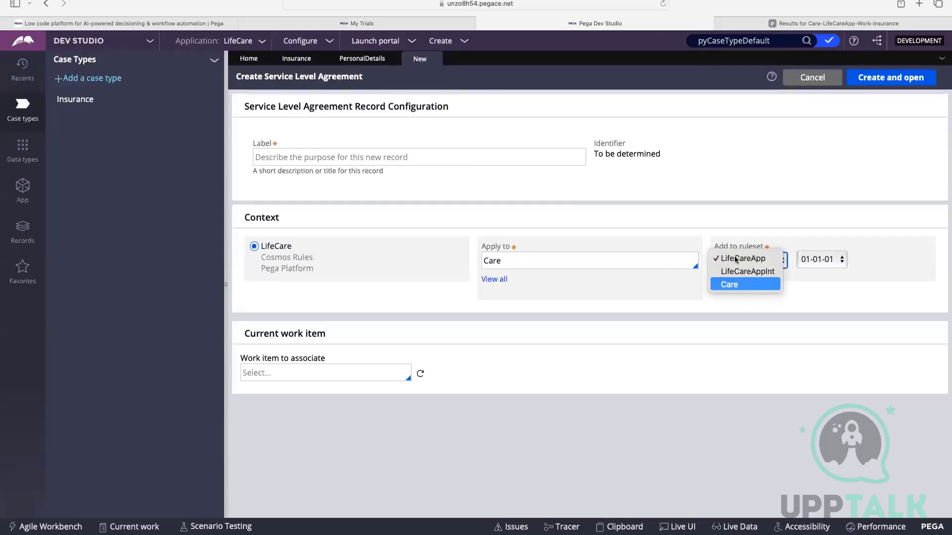
left_click(732, 255)
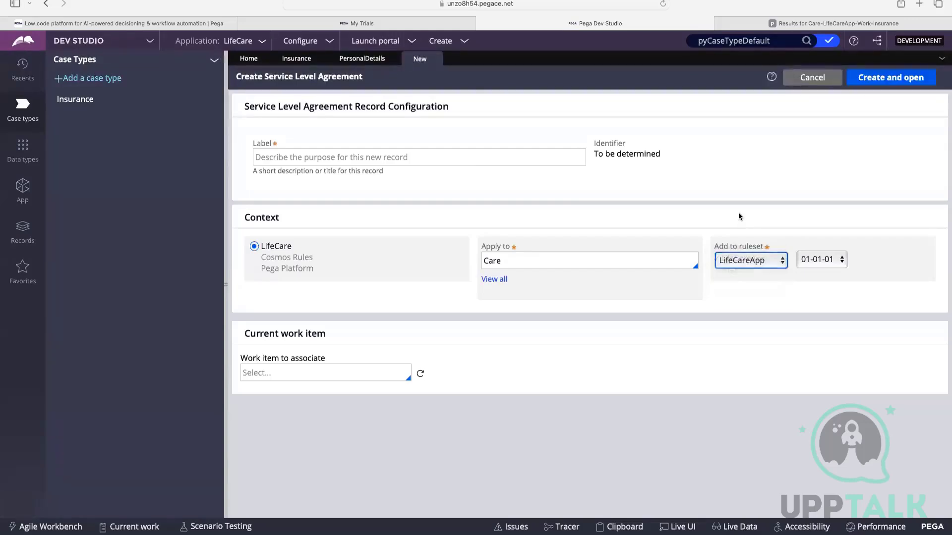